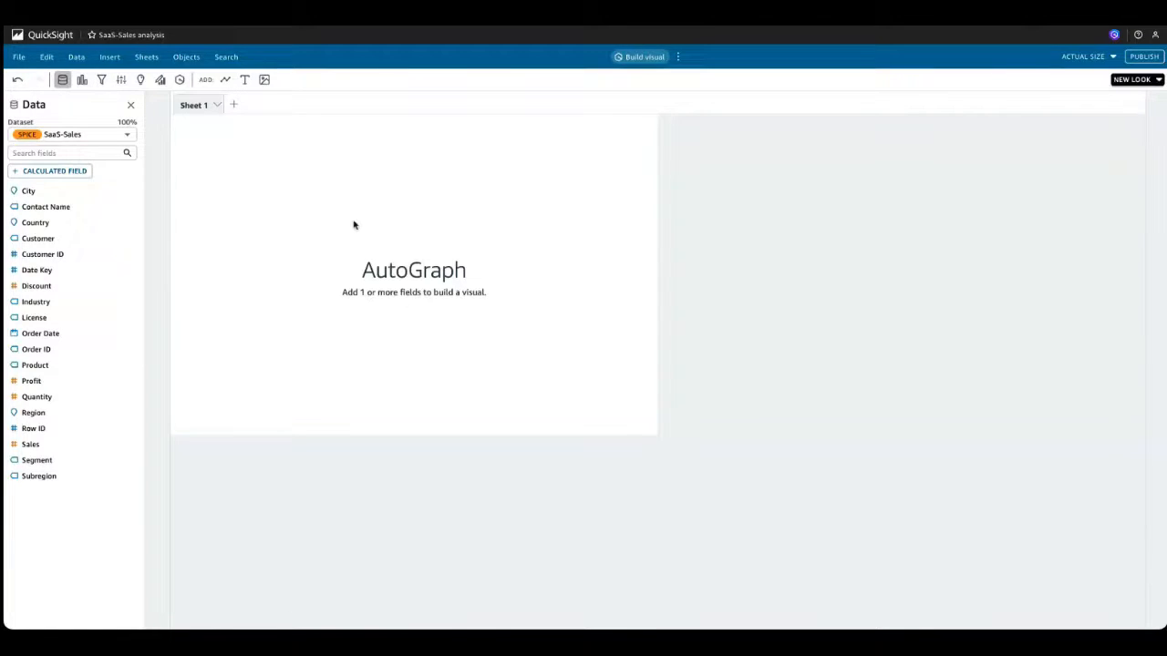
- Chart Sales by Product and Segment from the SaaS-Sales dataset in the empty visual, using a horizontal stacked bar chart
click(130, 135)
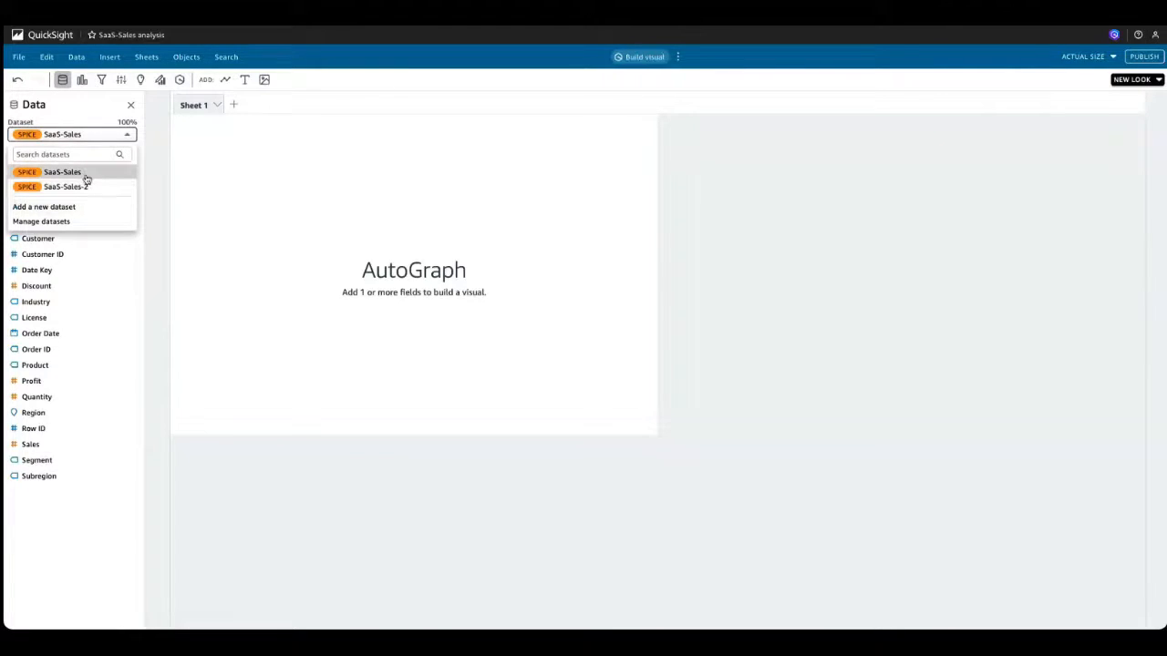
click(91, 176)
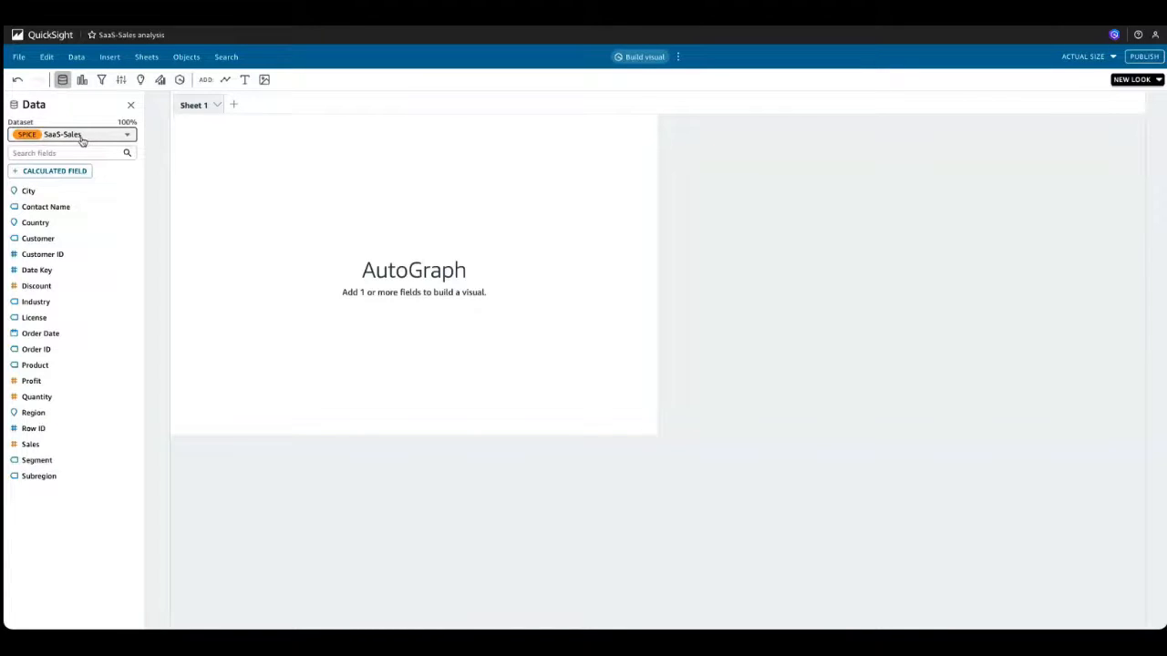
click(286, 261)
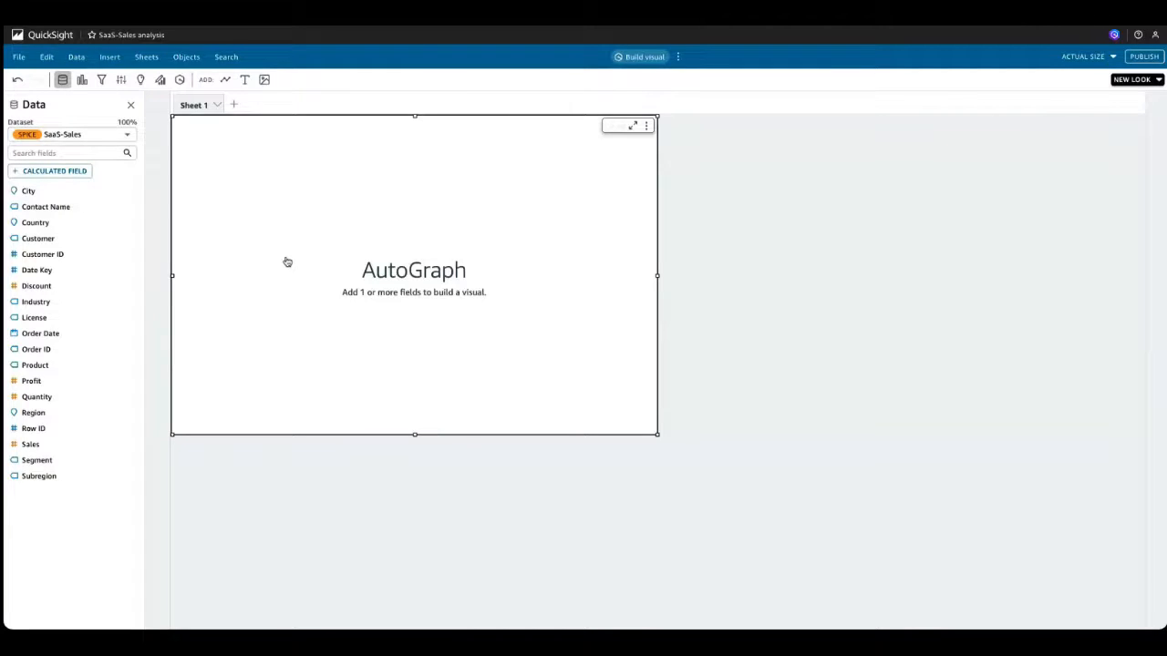
click(52, 366)
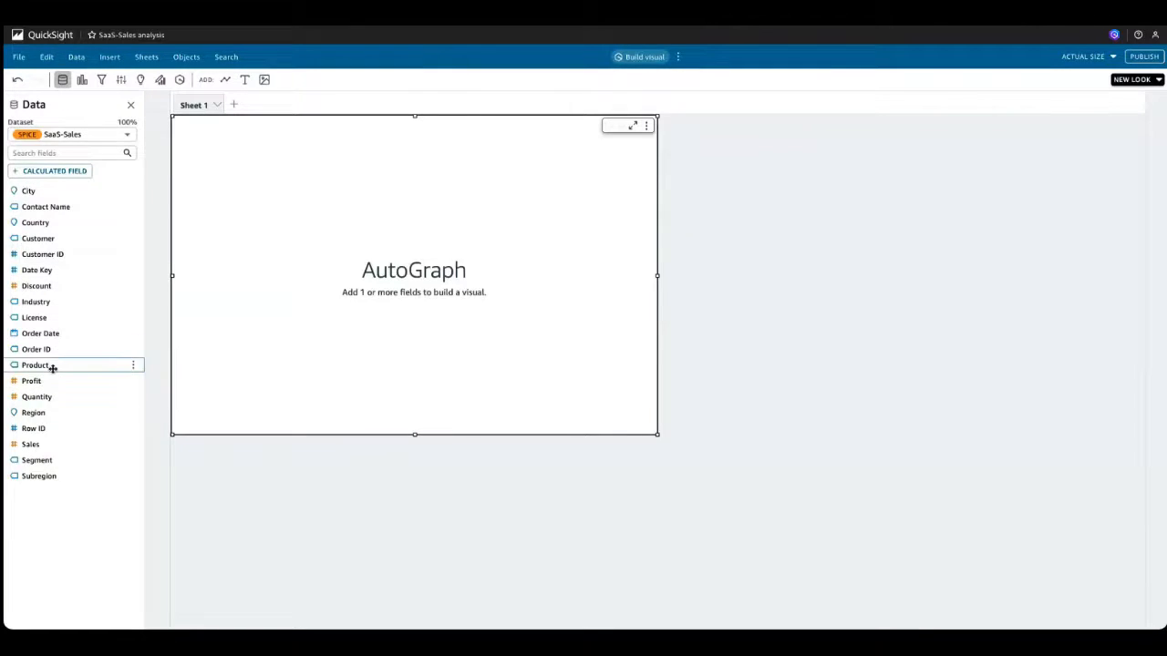
click(52, 461)
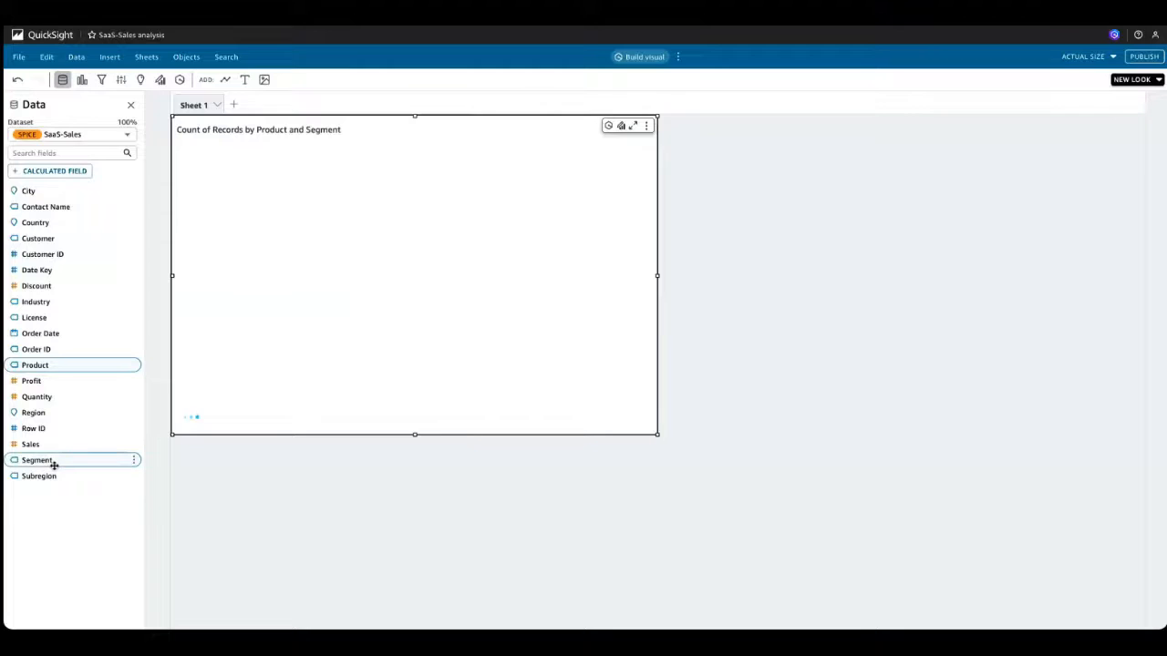
click(39, 445)
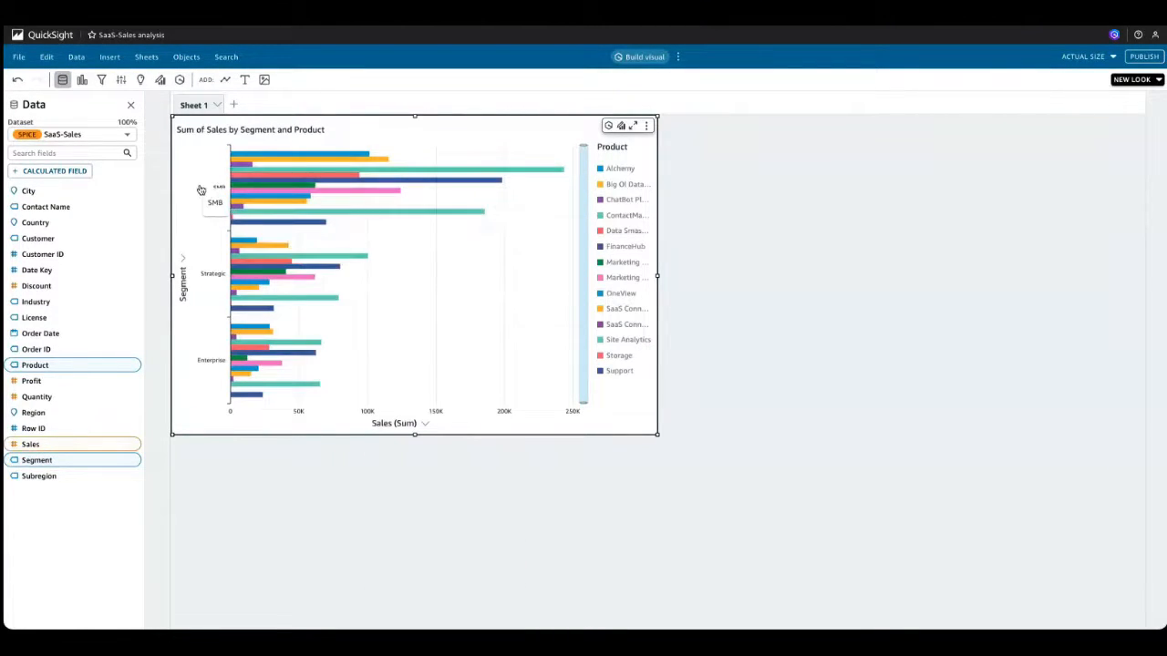
click(82, 80)
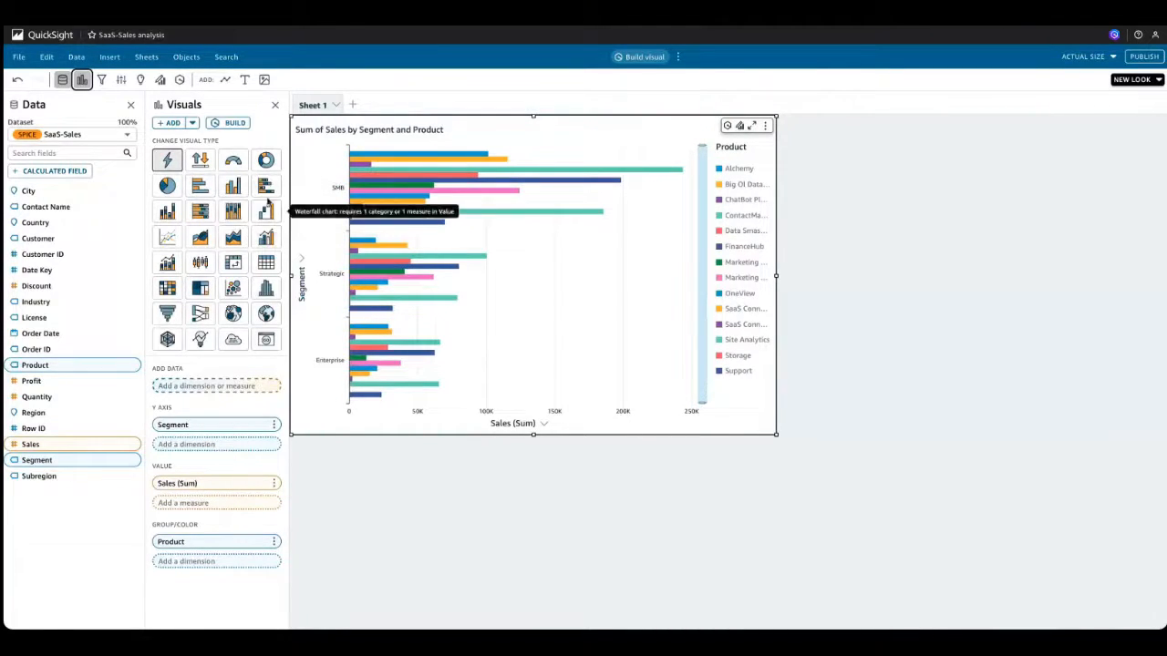
click(266, 187)
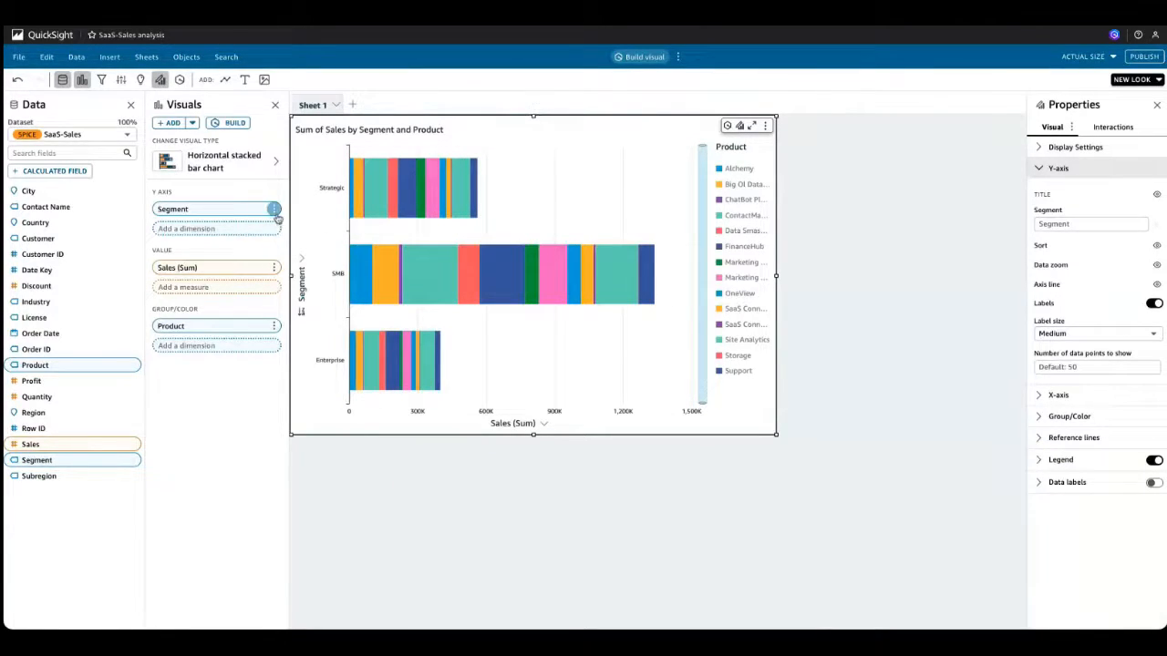
- Set Product as the Y axis and Segment as the Group/Color of the chart, with products sorted alphabetically from A to Z
drag(257, 209, 250, 354)
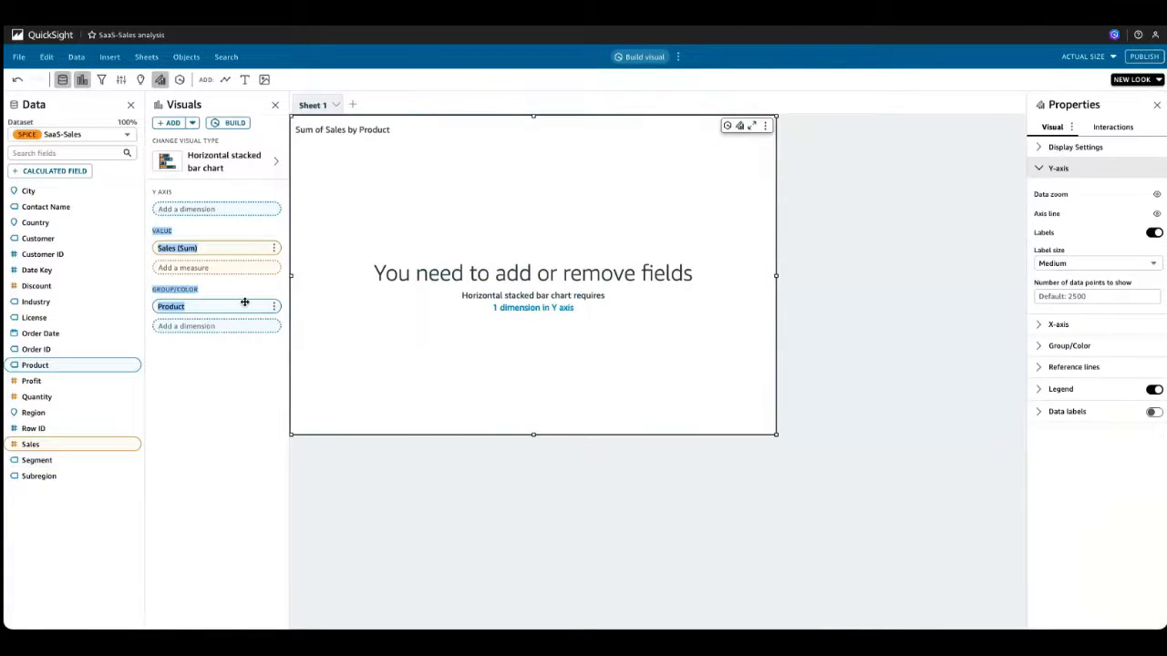
drag(240, 307, 236, 220)
click(134, 365)
click(97, 370)
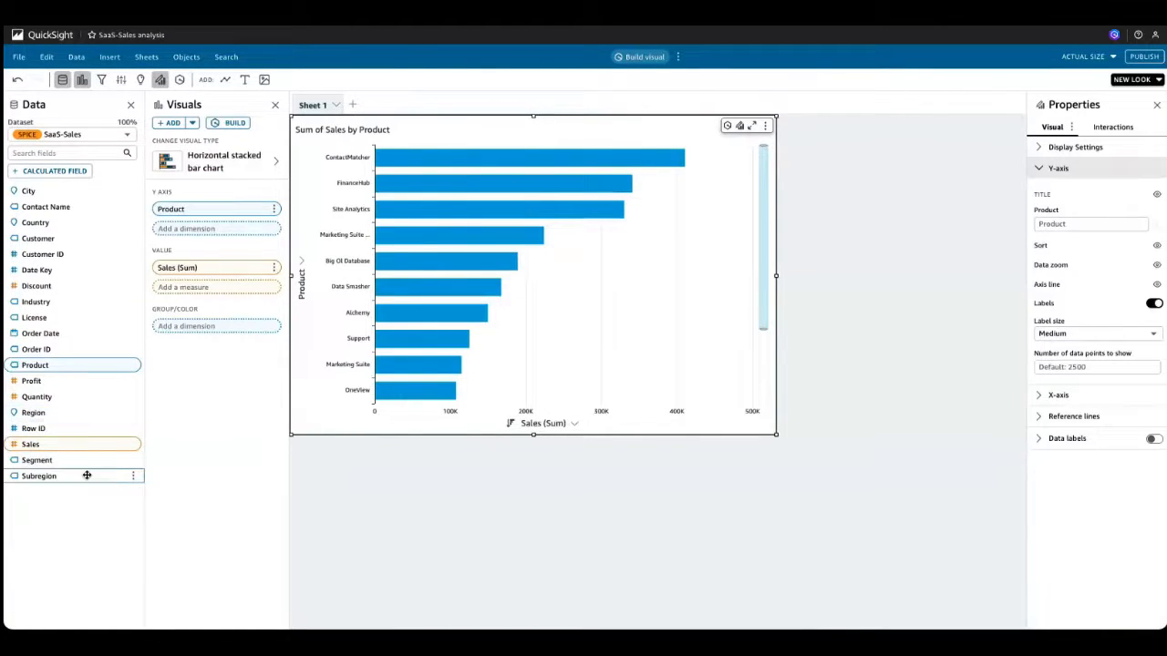
click(62, 463)
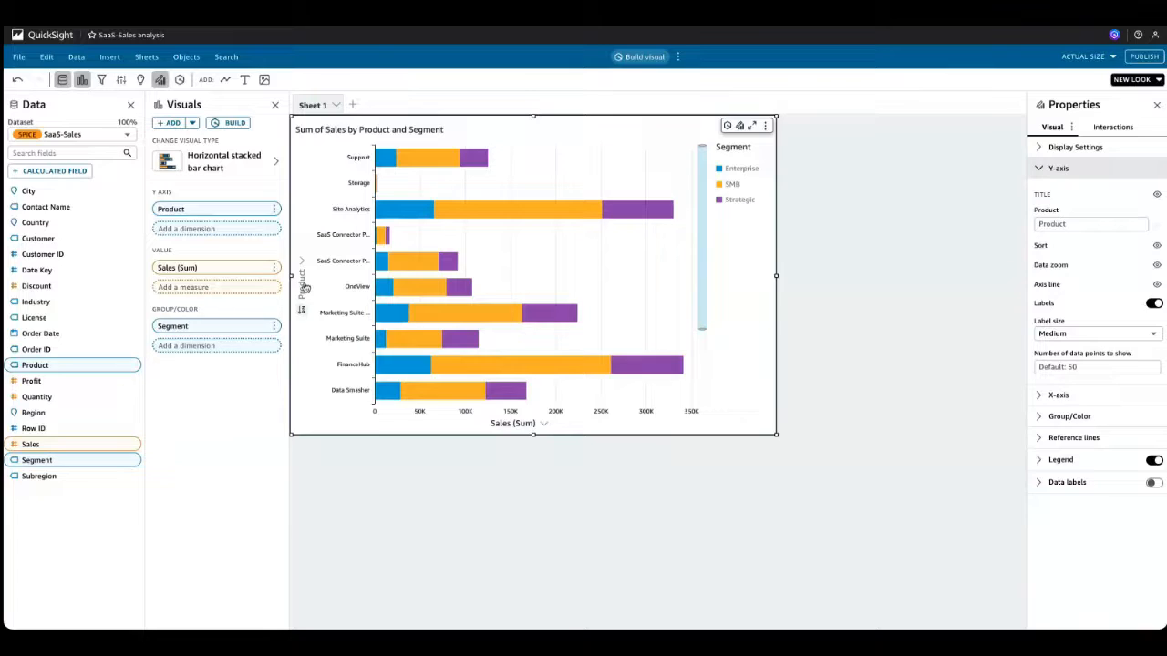
click(301, 311)
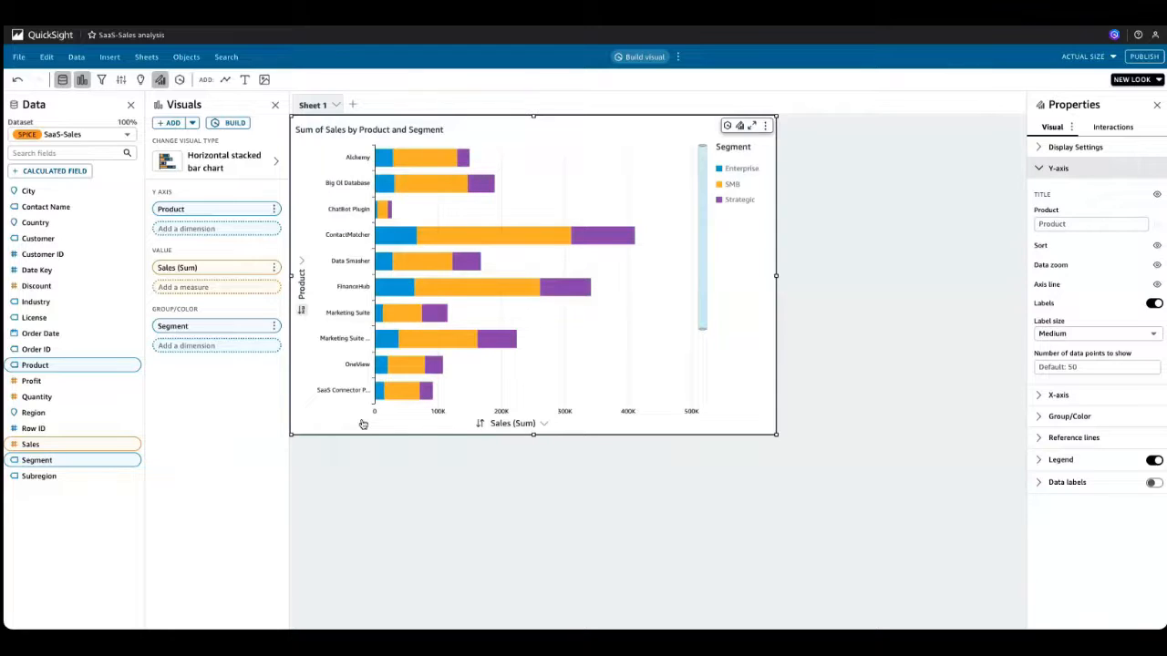
- Add a filter on the Product field for the bar chart
mouse_move(133, 365)
click(133, 366)
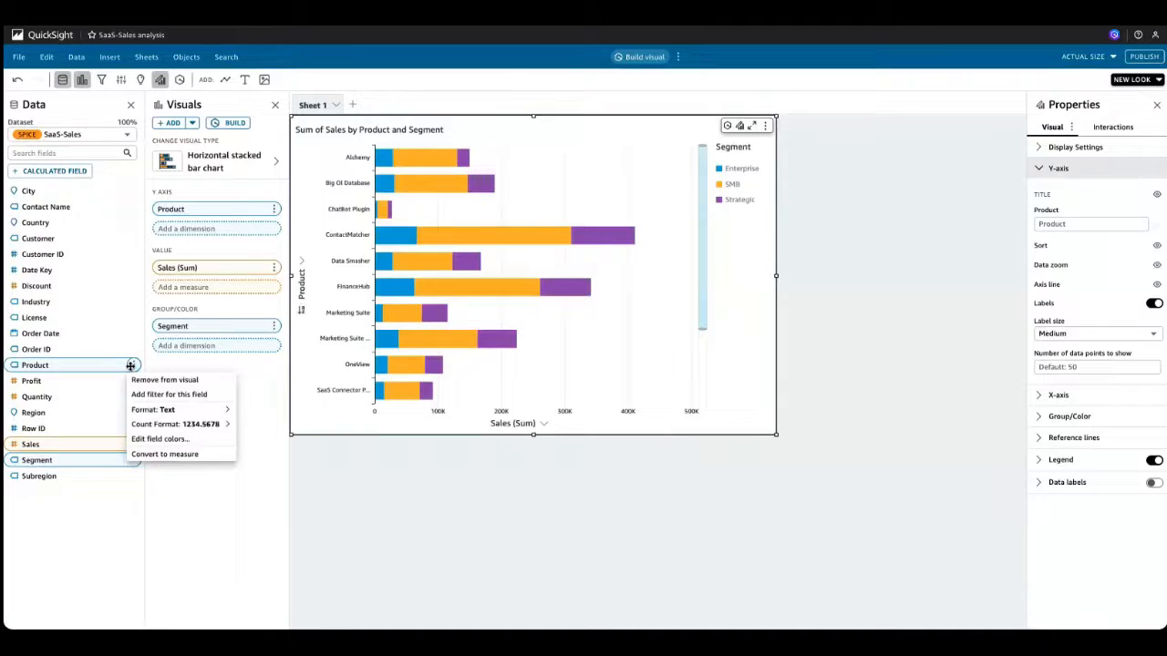
click(175, 395)
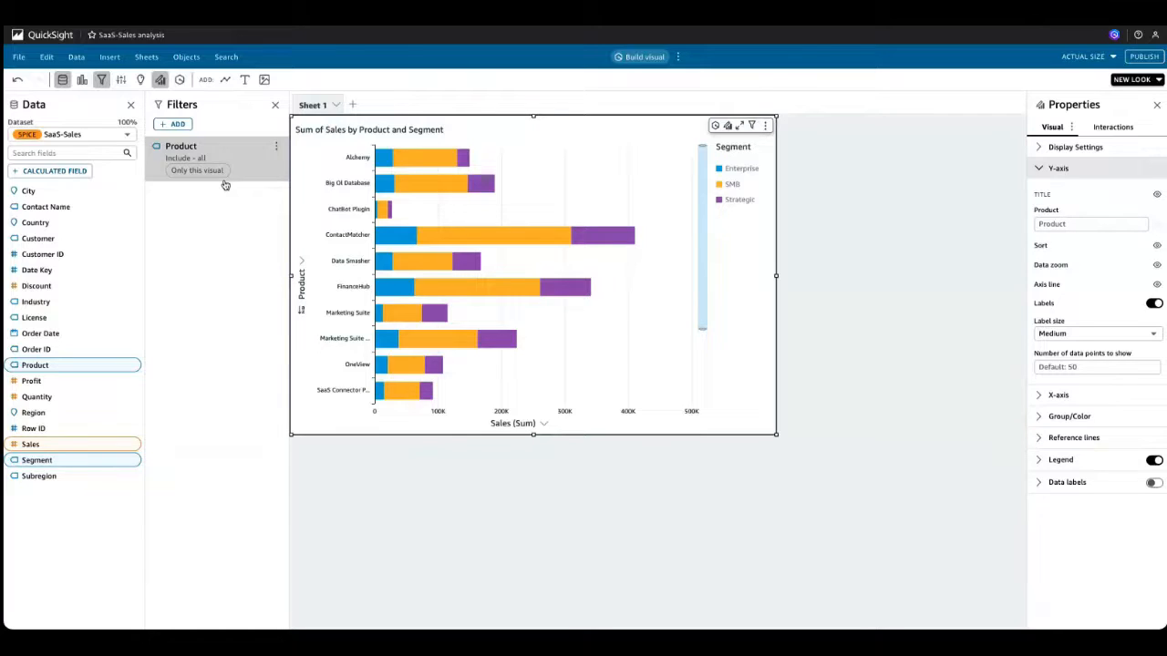
- Add a control for the Product filter at the top of this sheet
click(276, 146)
mouse_move(338, 186)
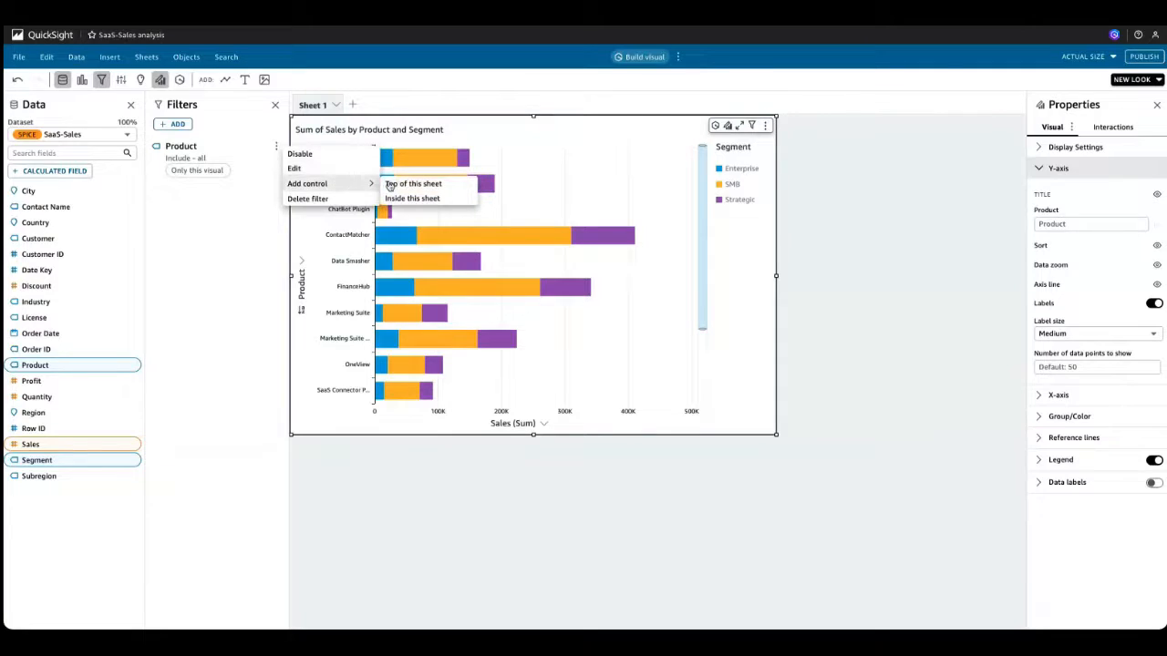
click(406, 185)
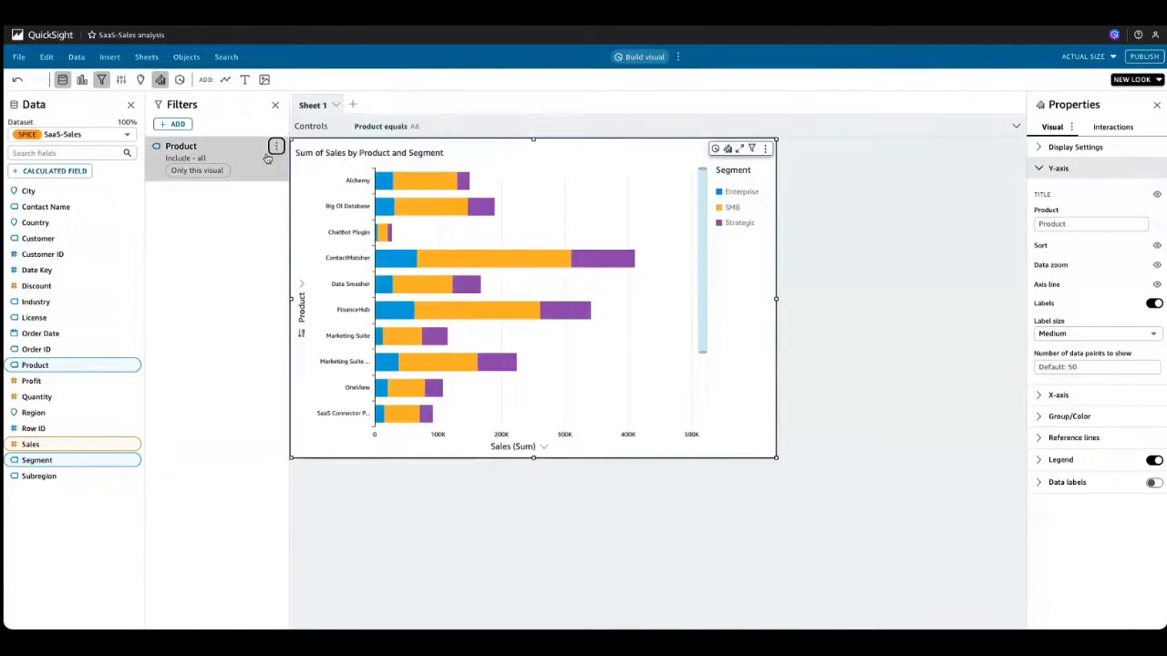
- Expand the sheet controls and exclude Alchemy from the values of the Product control
click(412, 128)
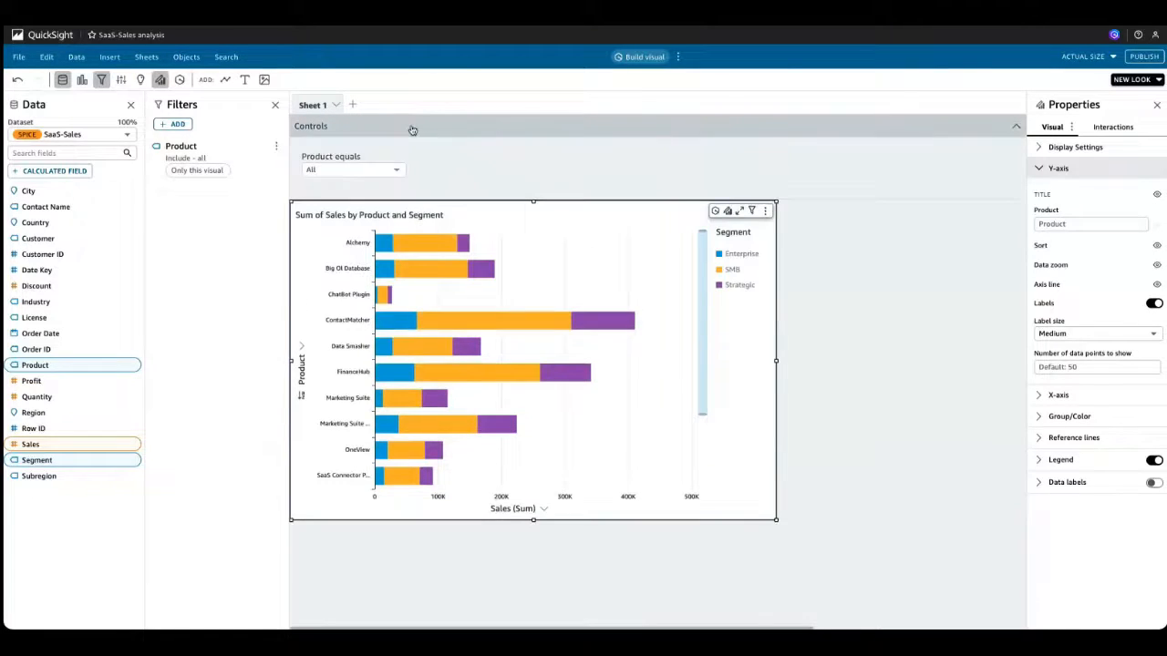
click(392, 172)
click(310, 225)
click(514, 242)
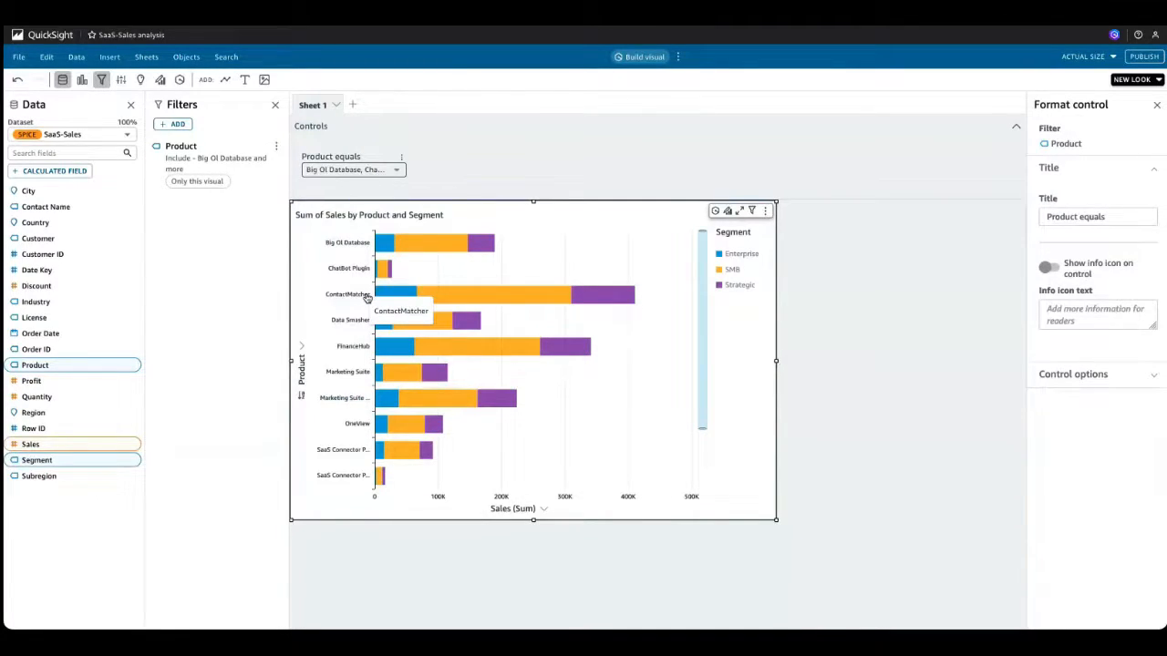
- Reset the Product control to include all products by choosing Select all
click(397, 170)
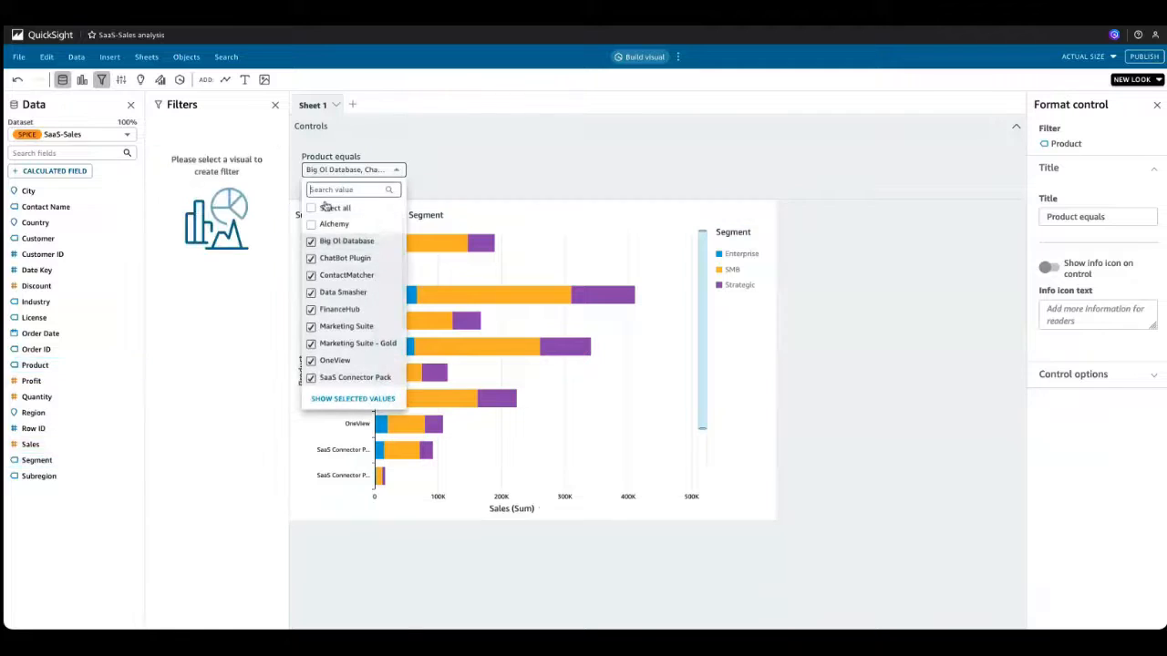
click(315, 208)
click(519, 190)
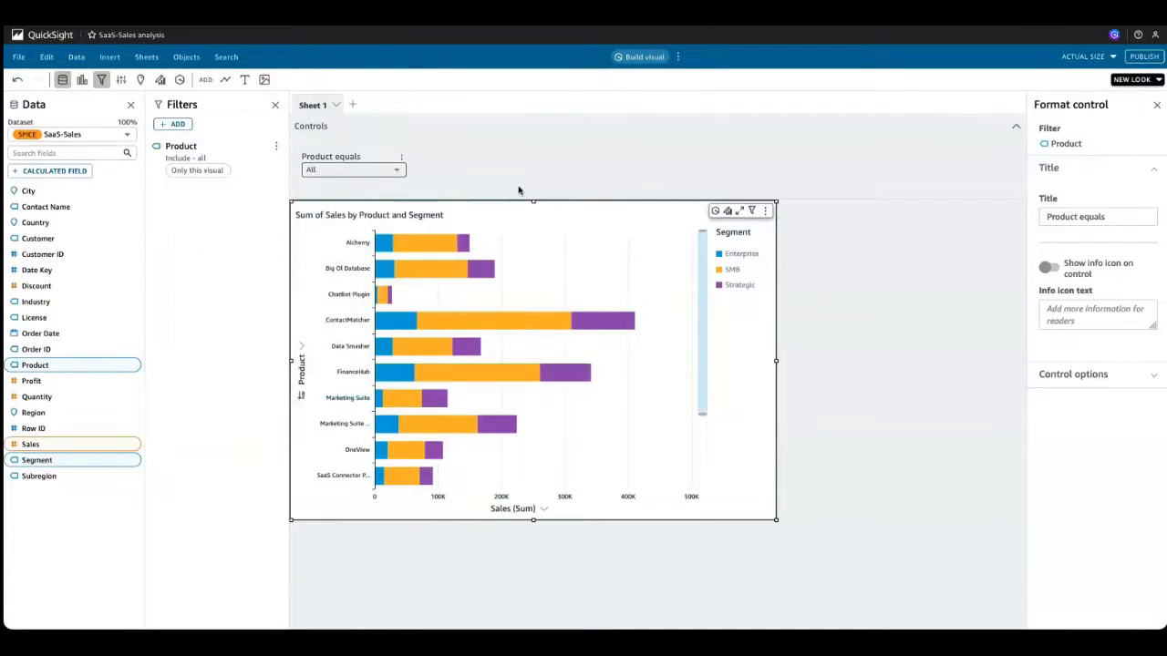
- Duplicate Sheet 1 and exclude Alchemy in the Product control of the duplicate sheet
click(338, 107)
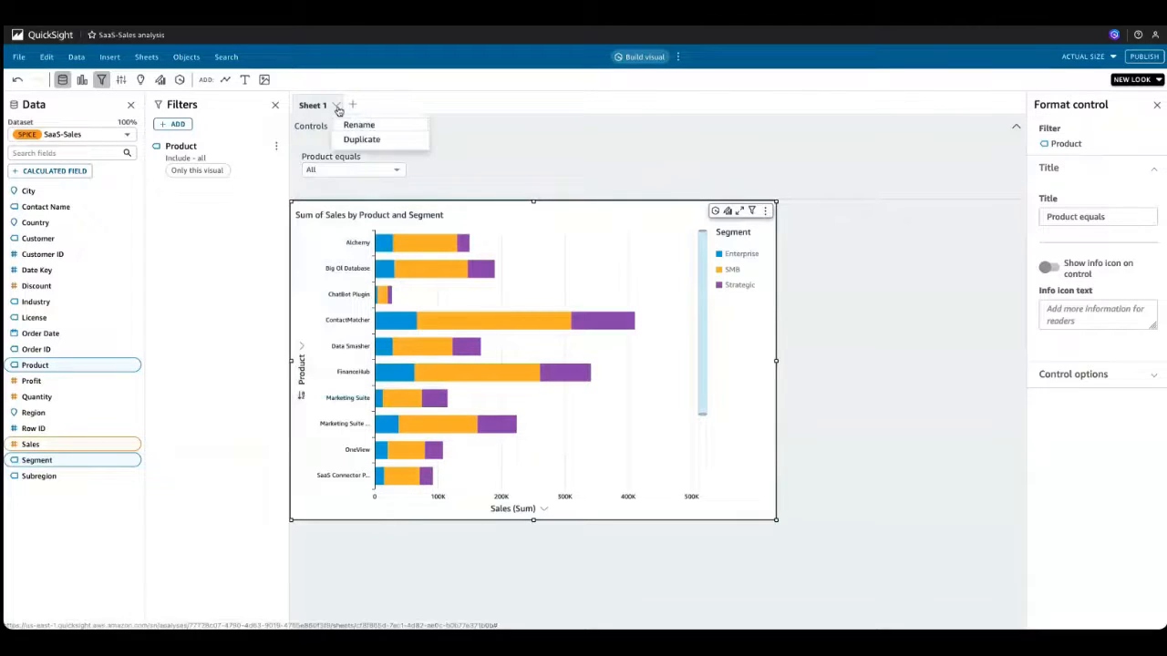
click(373, 139)
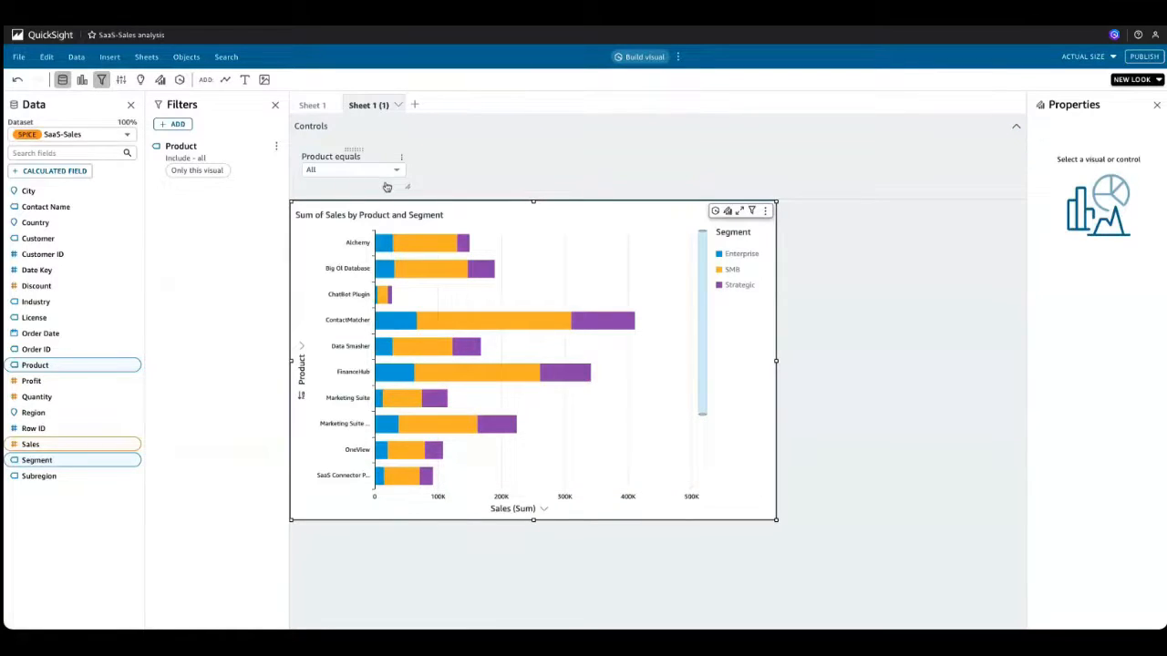
click(396, 171)
click(369, 223)
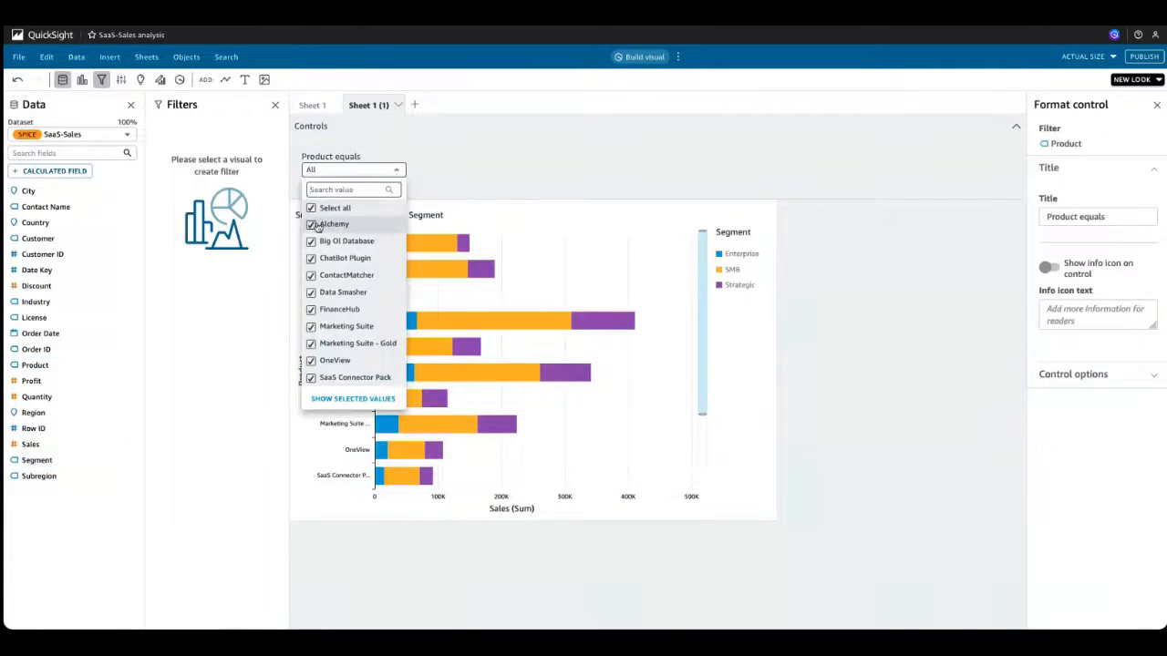
click(553, 161)
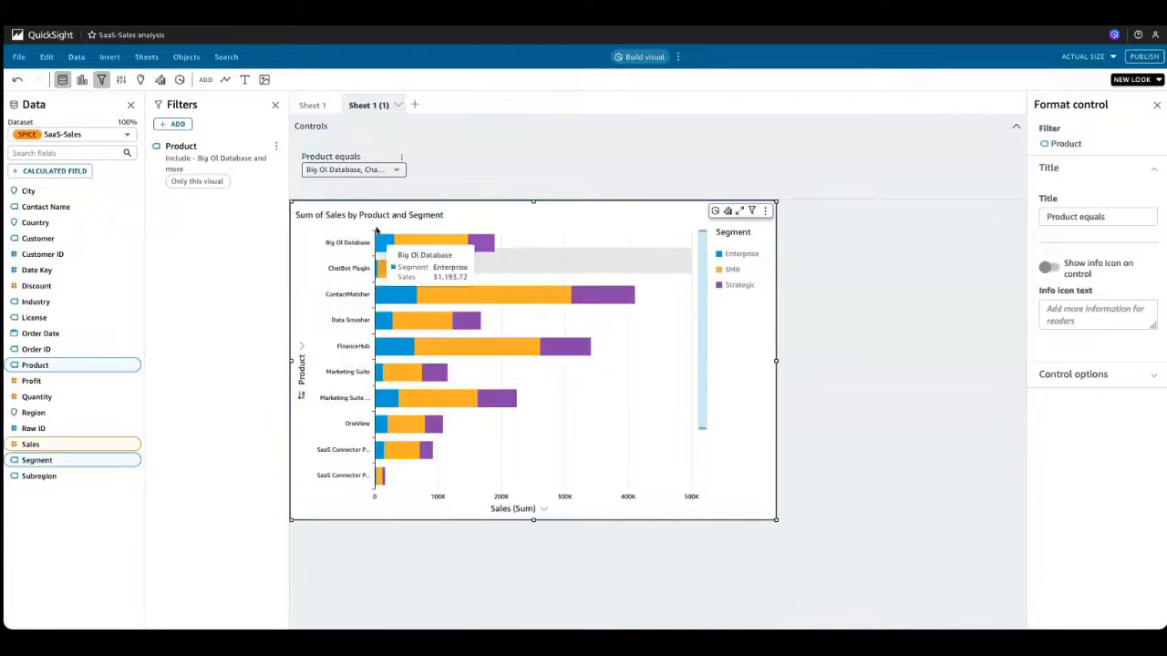
- Check which values the Product control has selected on Sheet 1, and return to the duplicate sheet
click(325, 107)
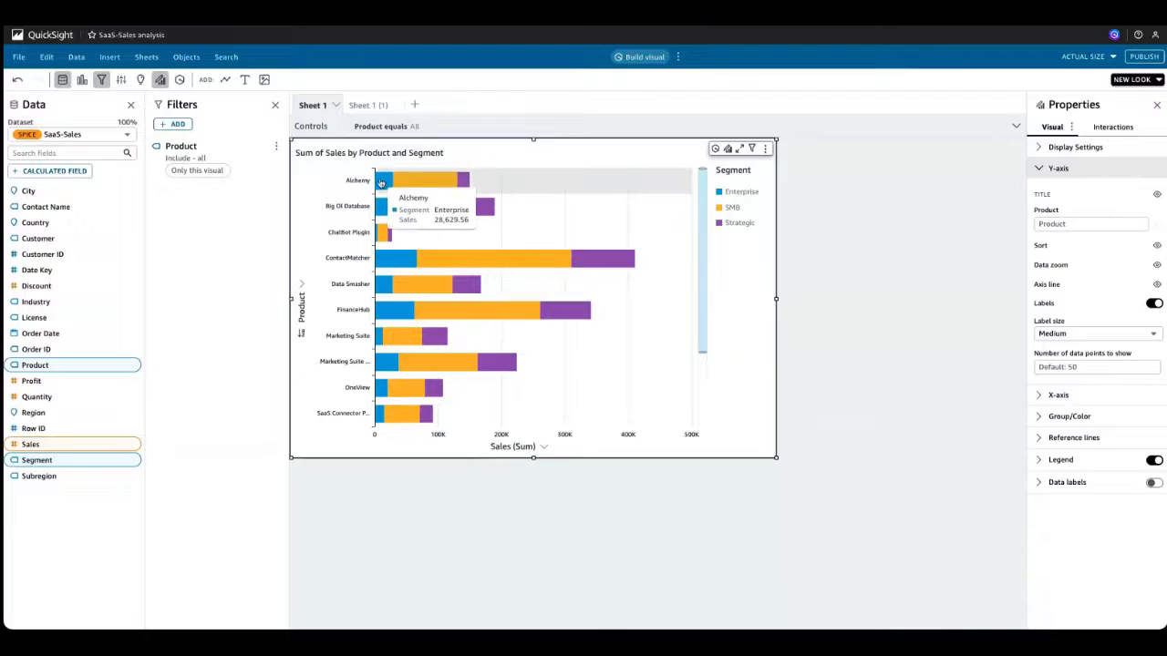
click(386, 128)
click(364, 171)
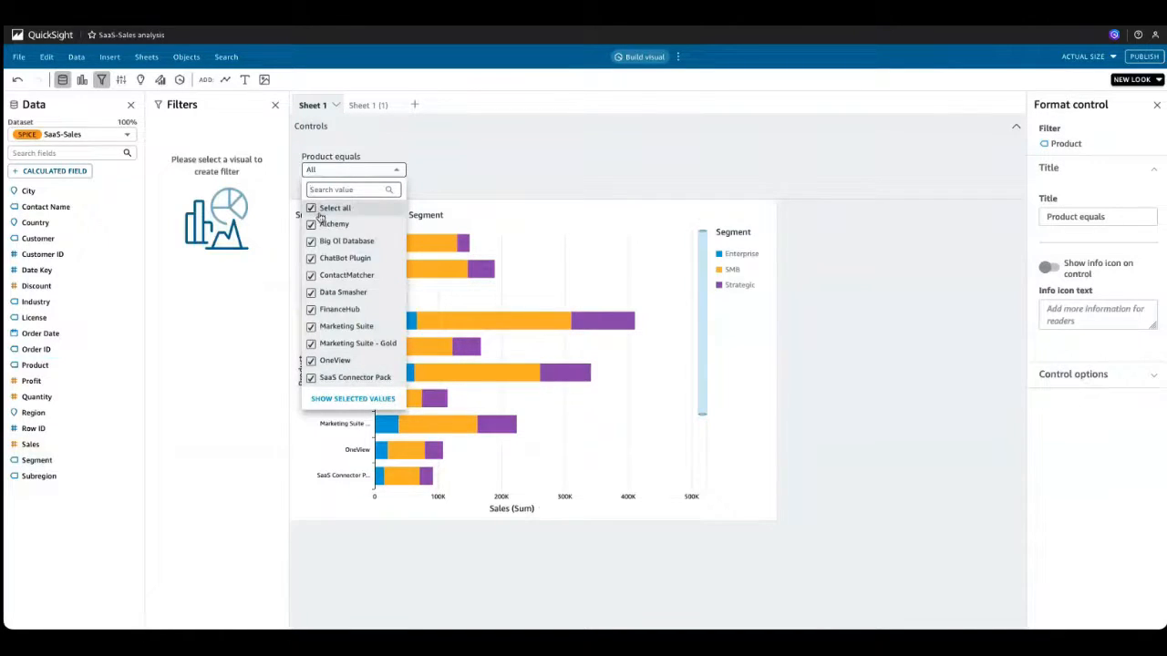
click(384, 105)
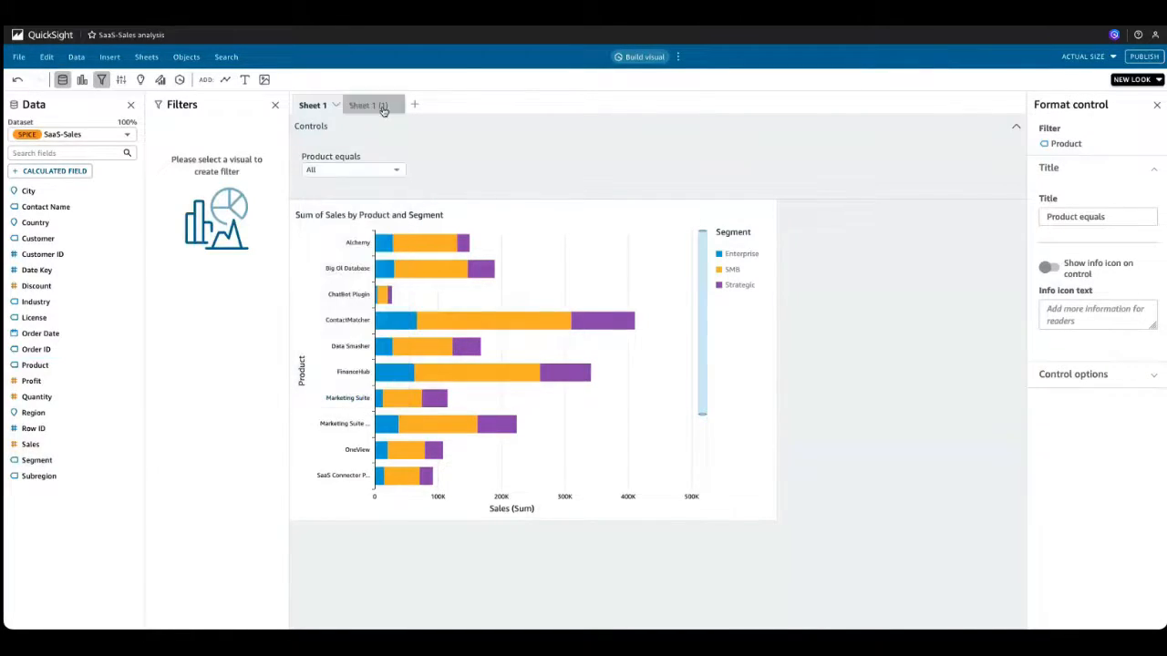
click(384, 106)
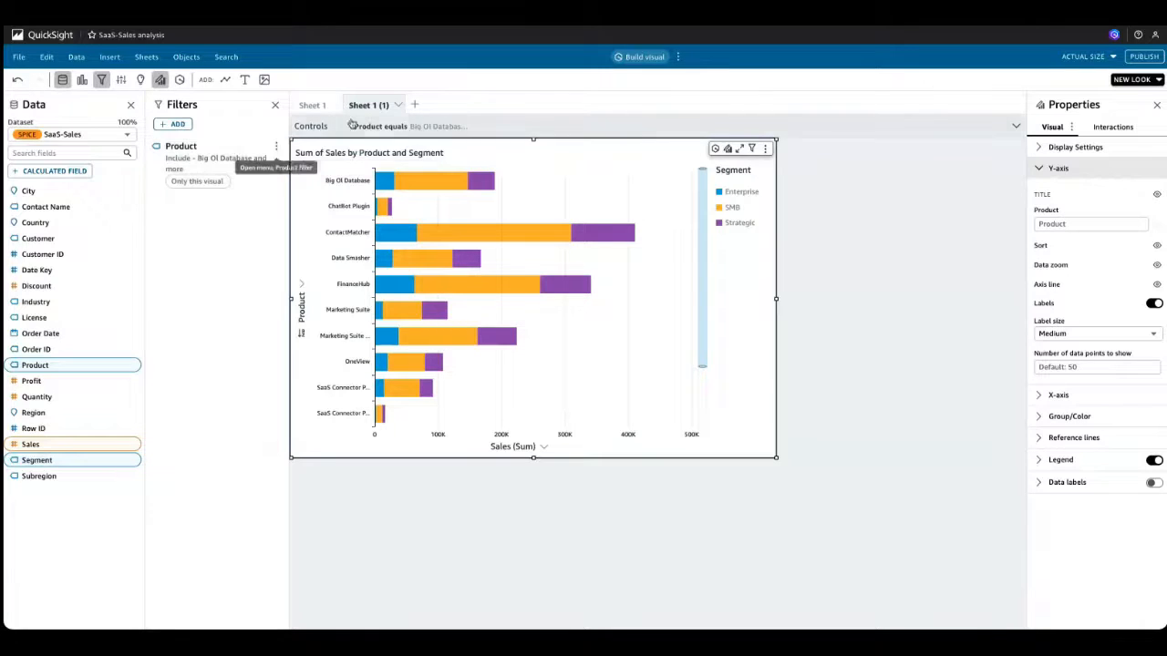
- Delete the duplicate sheet and remove the Product filter control from Sheet 1
click(401, 106)
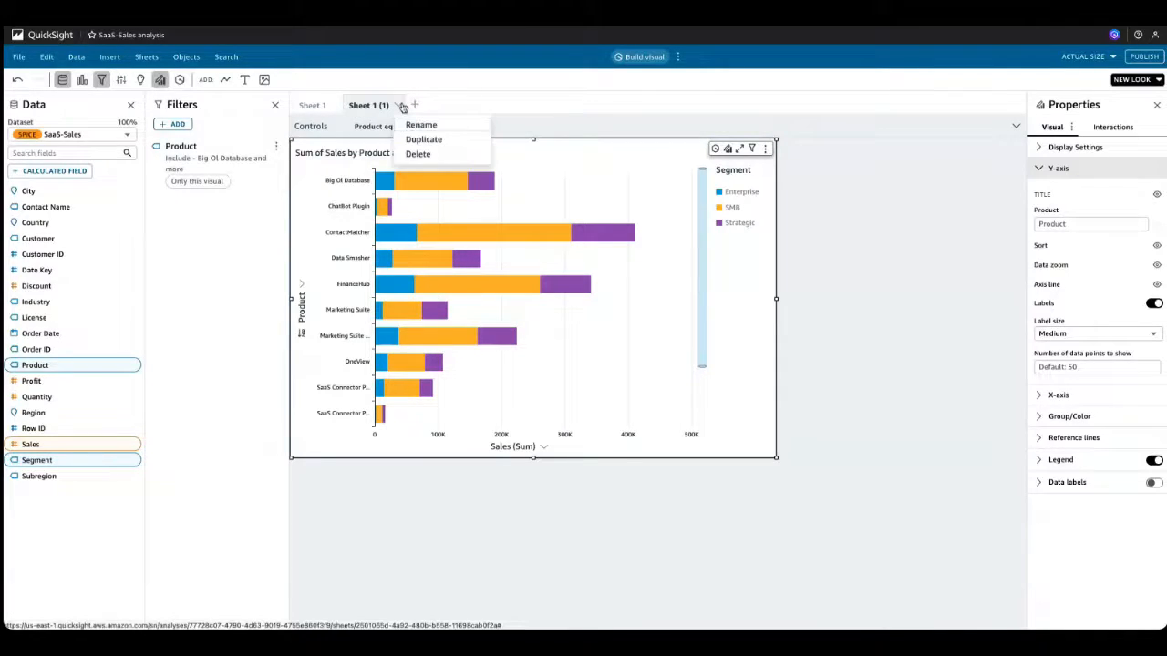
click(430, 155)
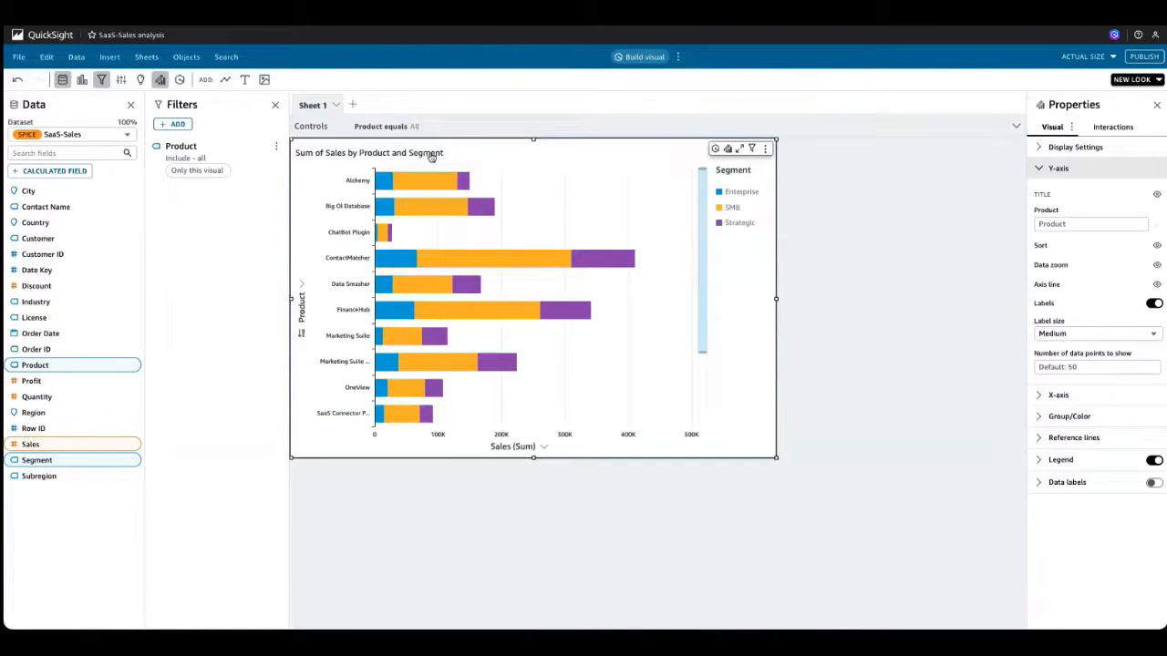
click(337, 135)
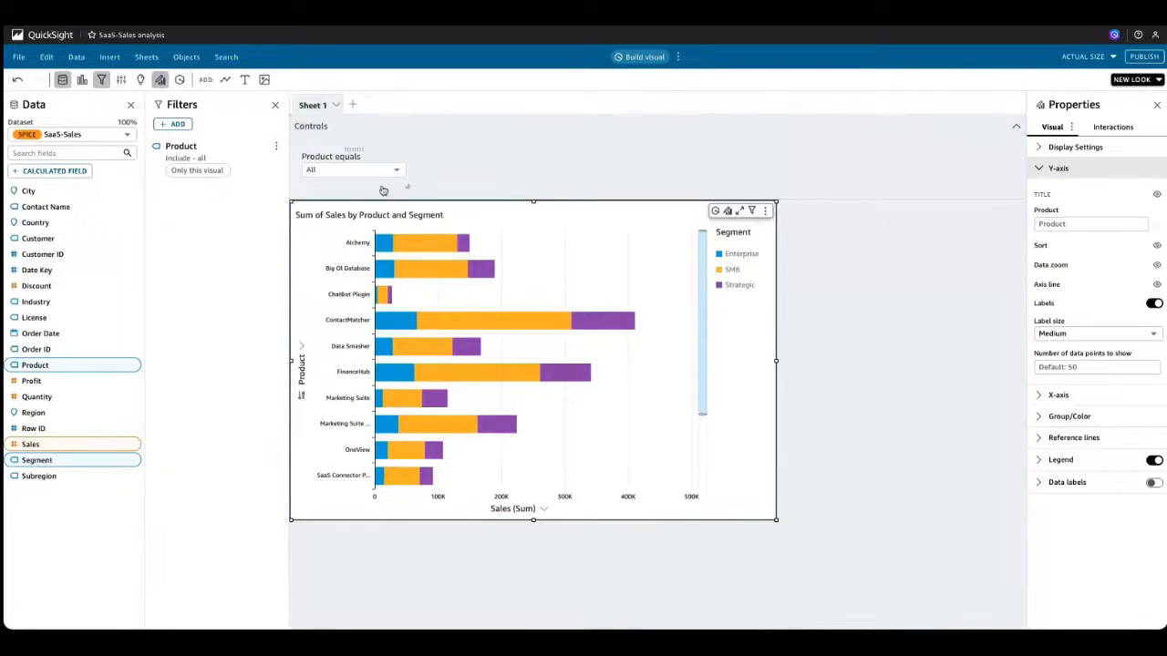
click(401, 158)
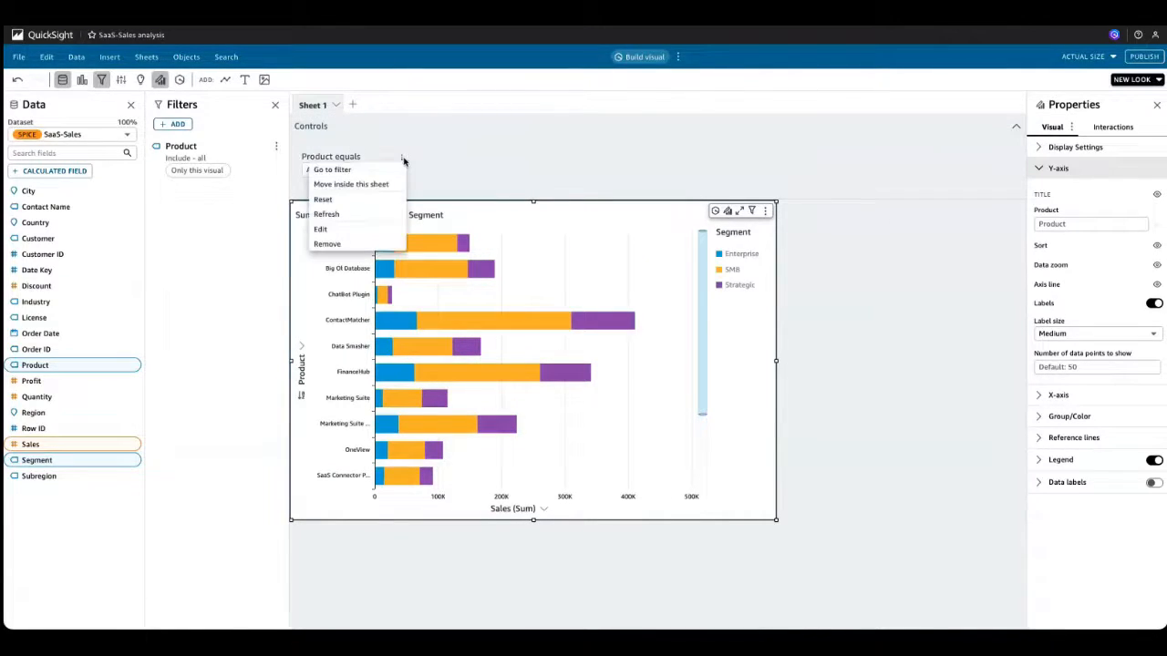
click(379, 243)
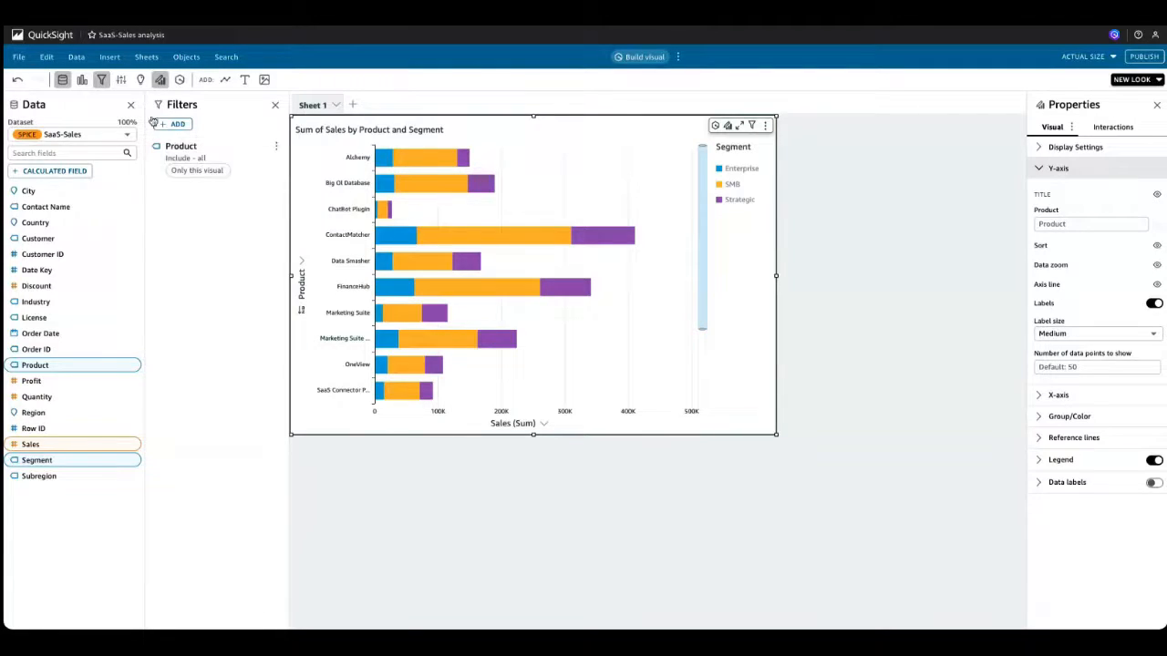
- Create a String parameter named pProduct that accepts multiple values
click(121, 80)
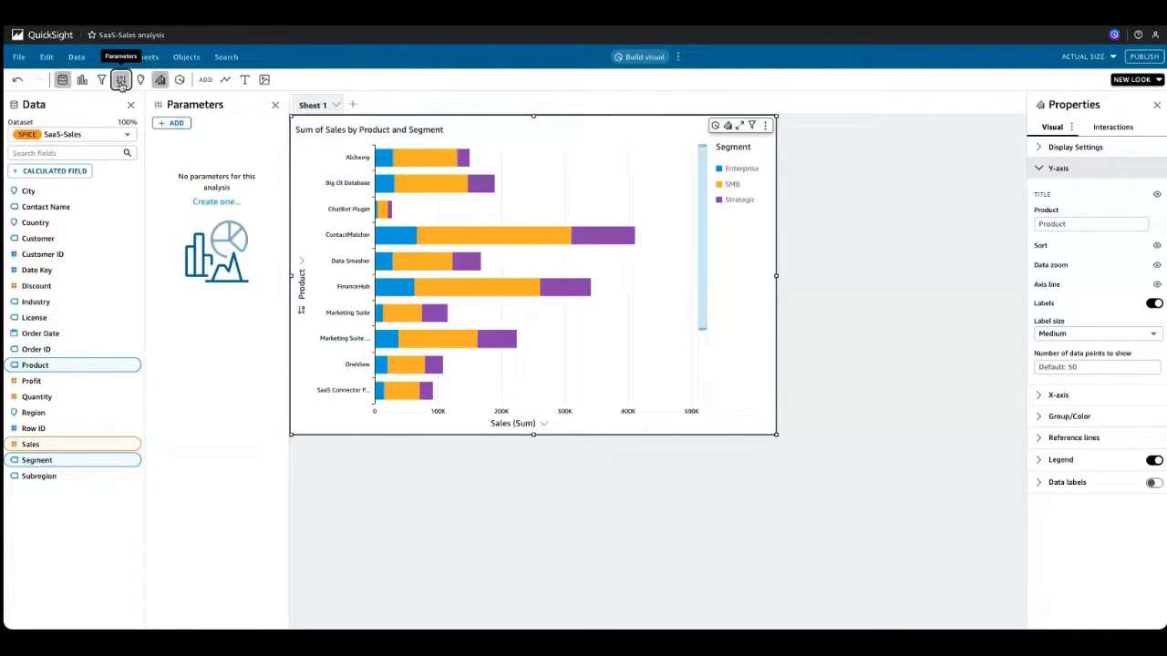
click(176, 123)
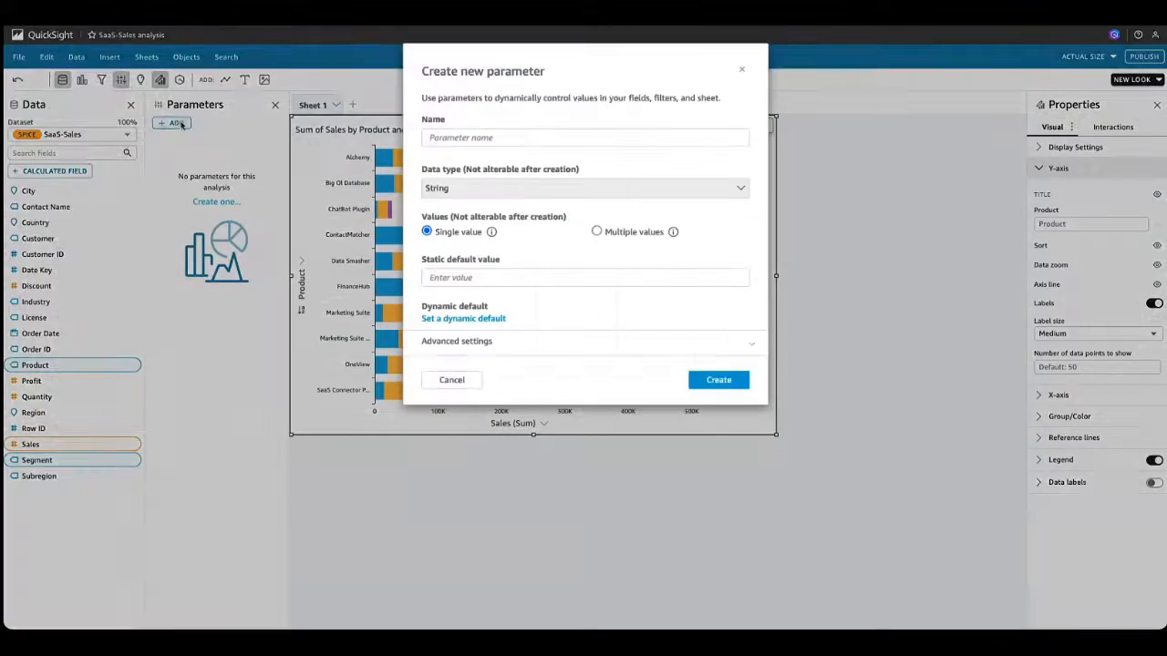
click(508, 137)
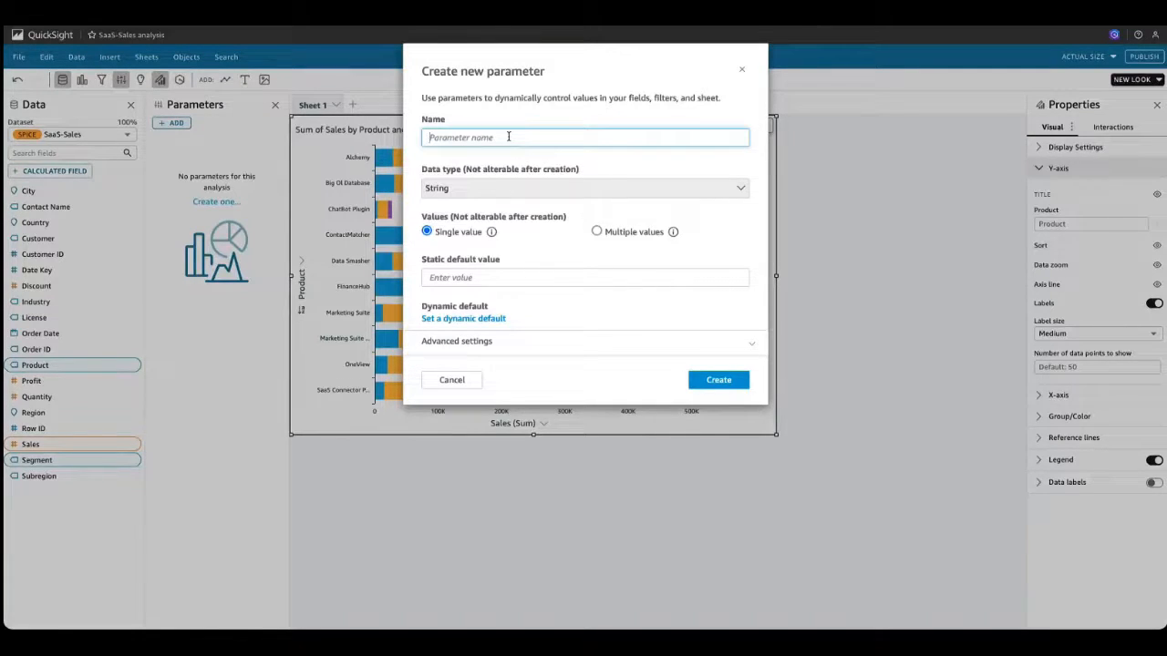
text(pProduct)
drag(435, 138, 429, 138)
click(598, 234)
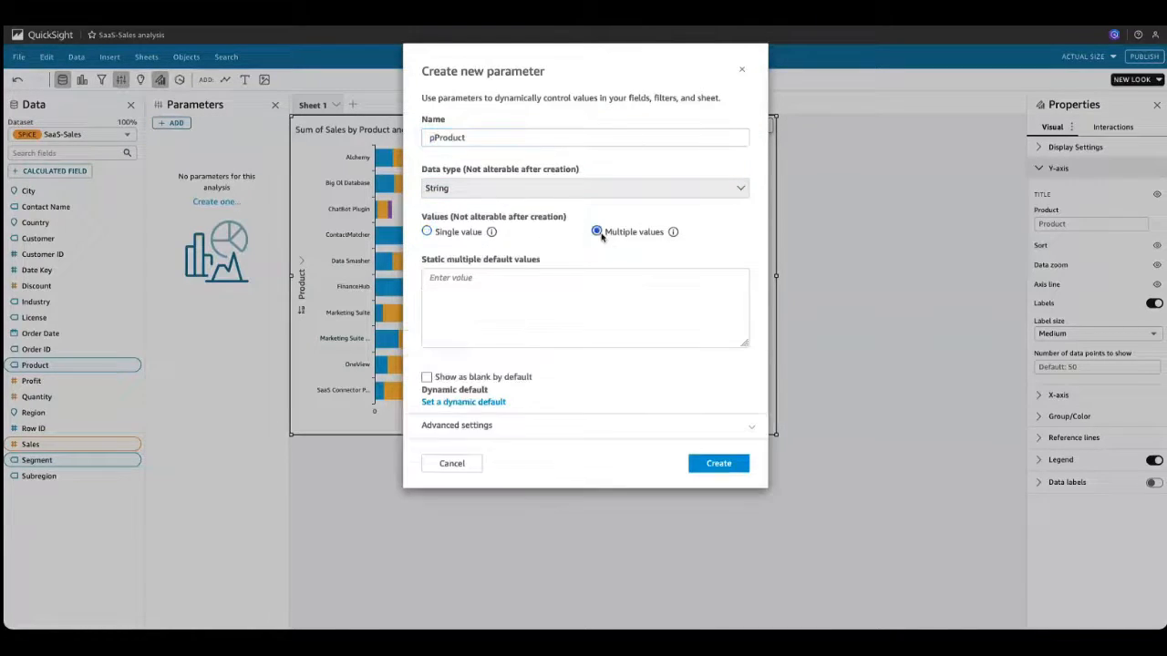
click(720, 465)
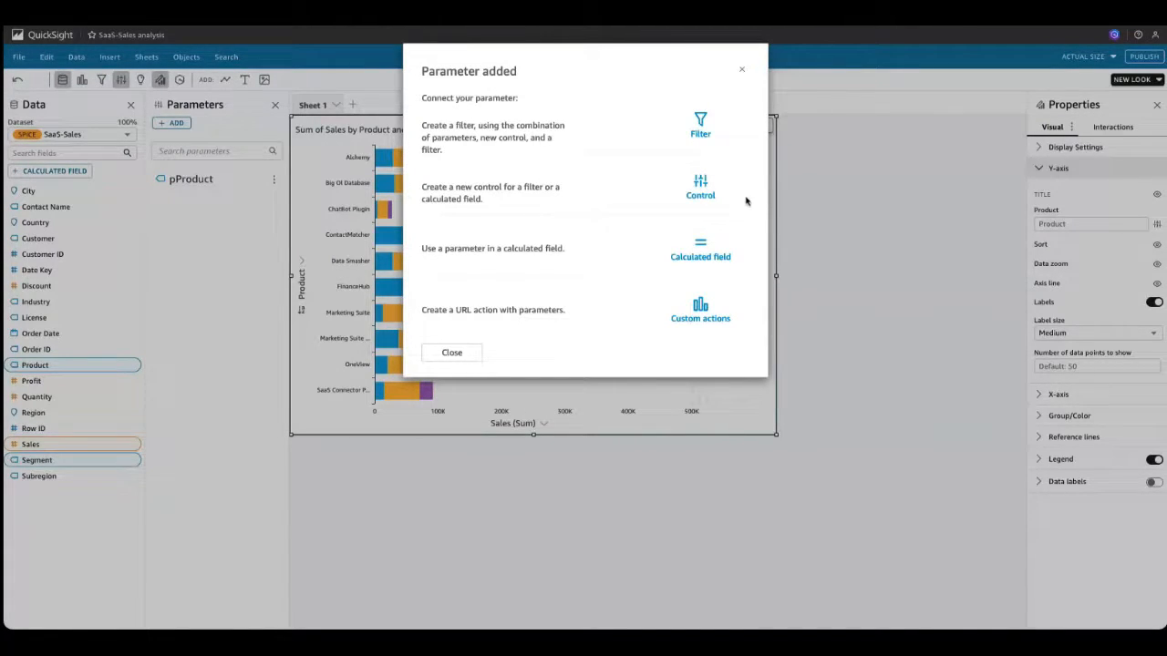
- Add a multiselect dropdown control named Product for the pProduct parameter, linked to the Product field of the SaaS-Sales dataset
click(702, 190)
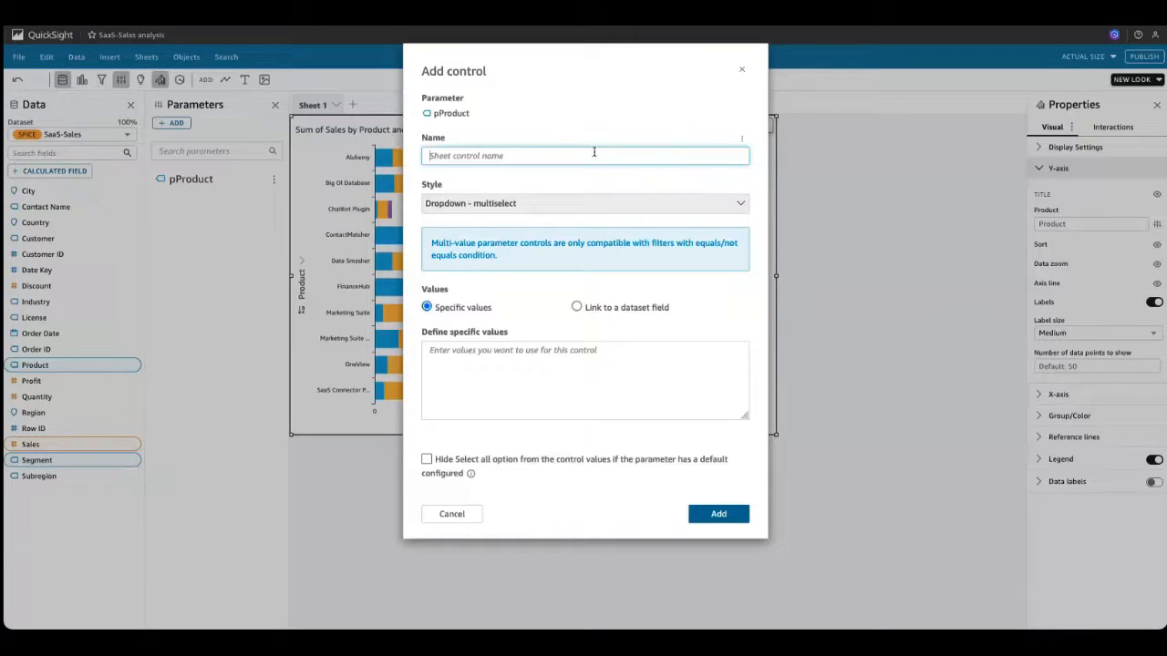
text(Product)
click(577, 308)
click(547, 352)
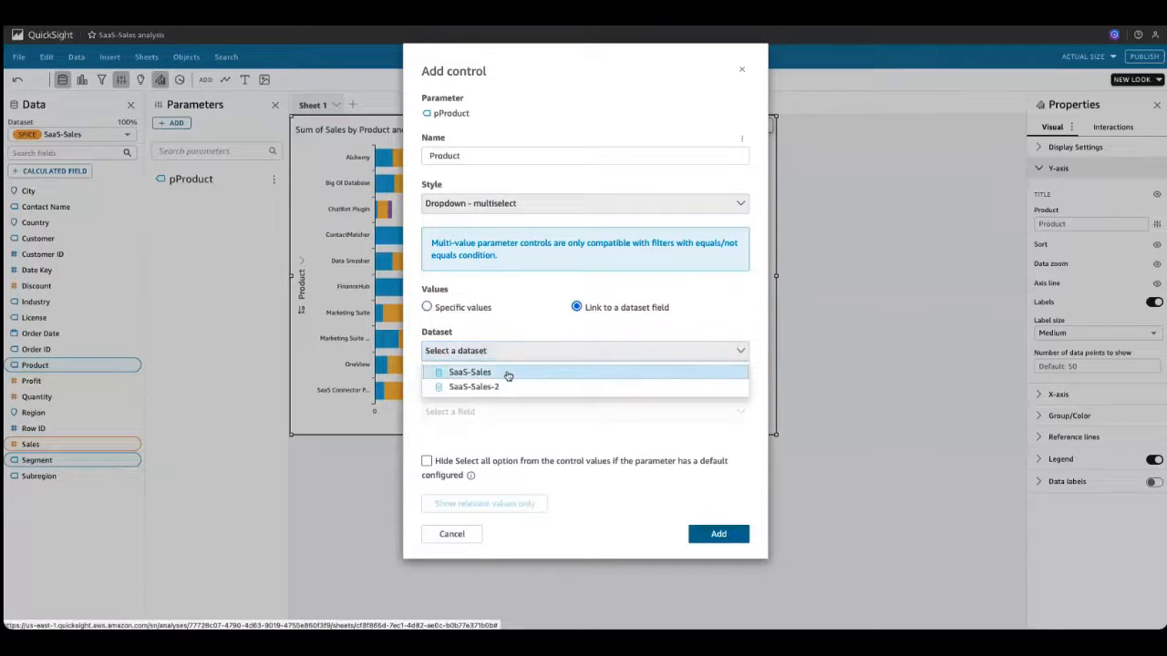
click(442, 372)
click(494, 412)
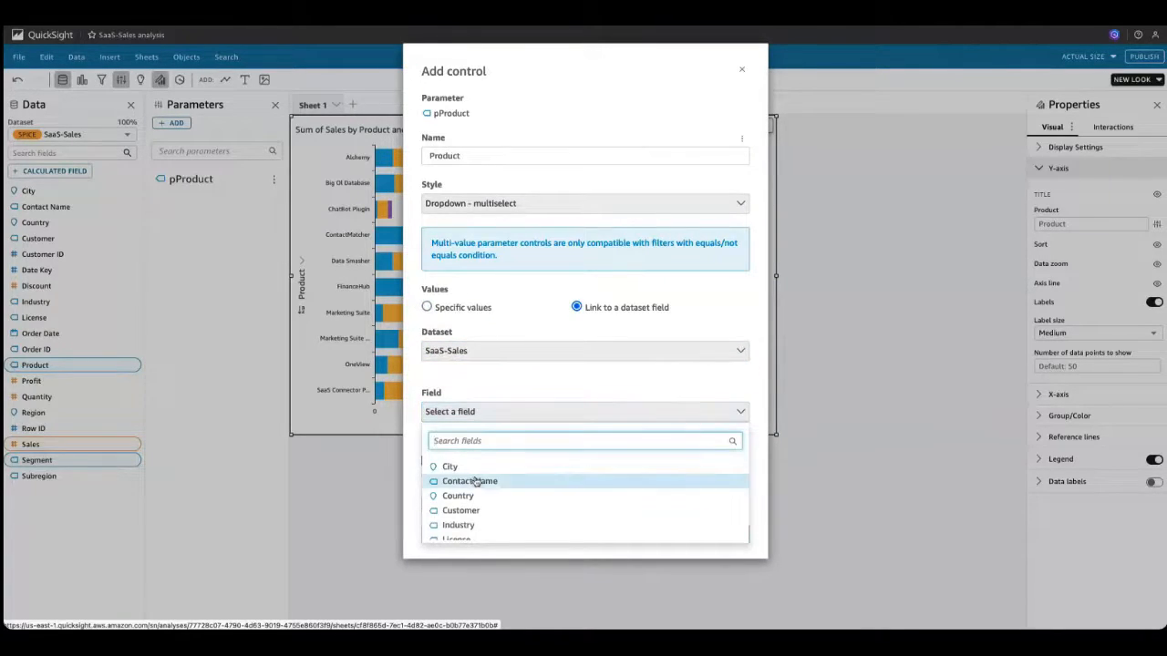
text(prod)
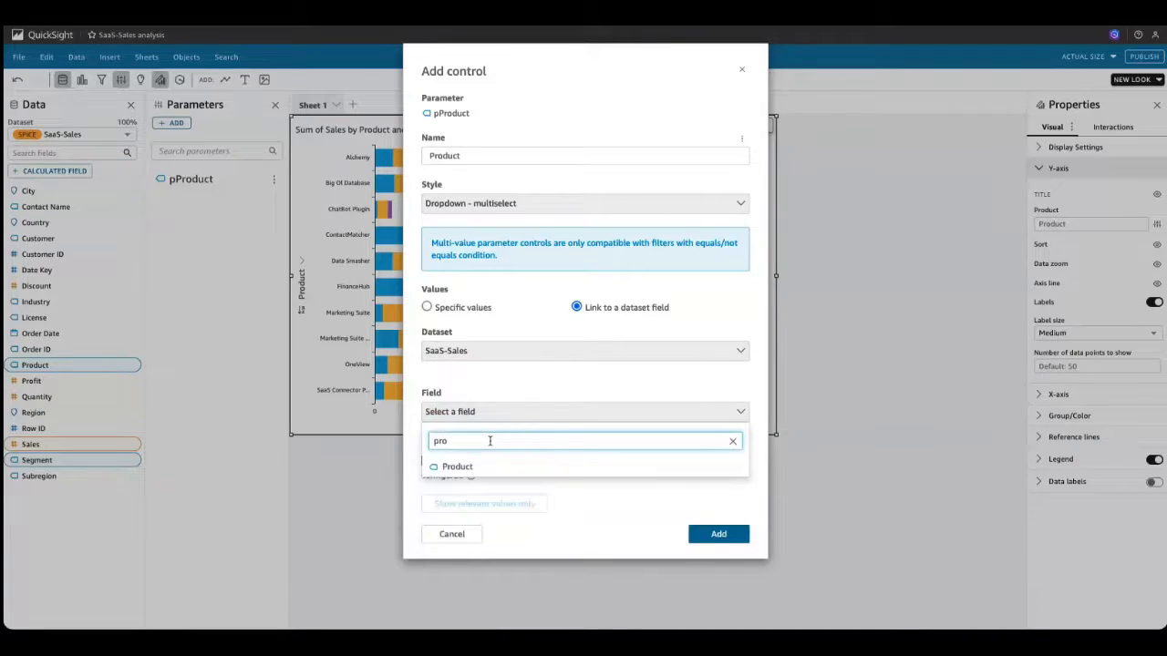
click(482, 466)
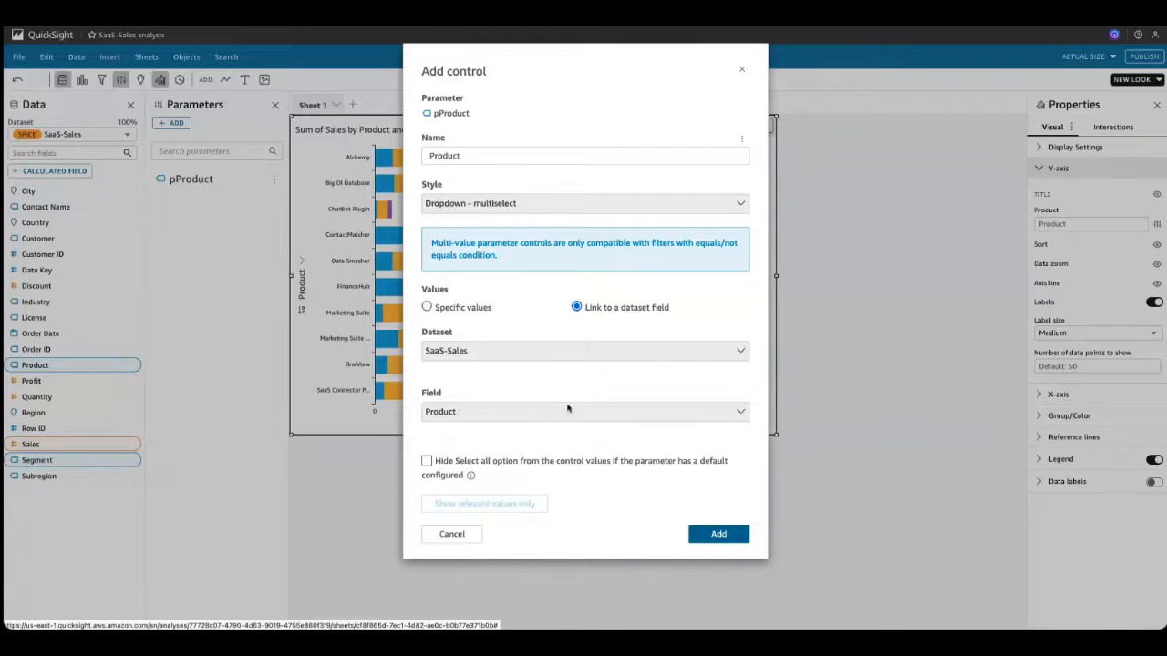
click(730, 539)
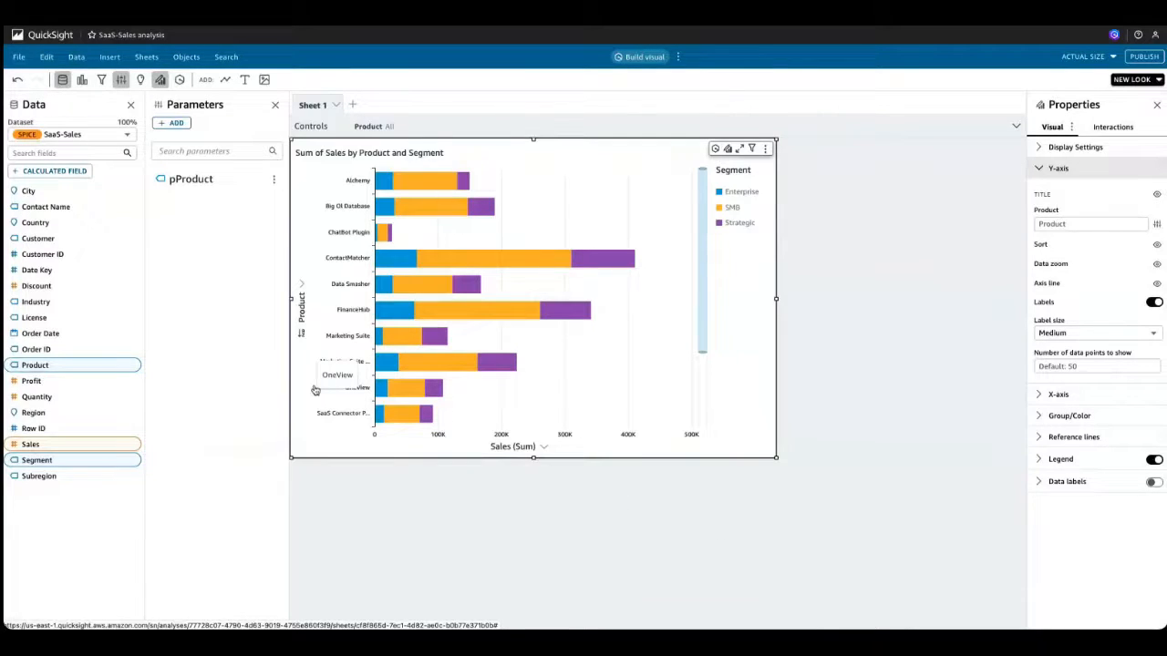
click(423, 133)
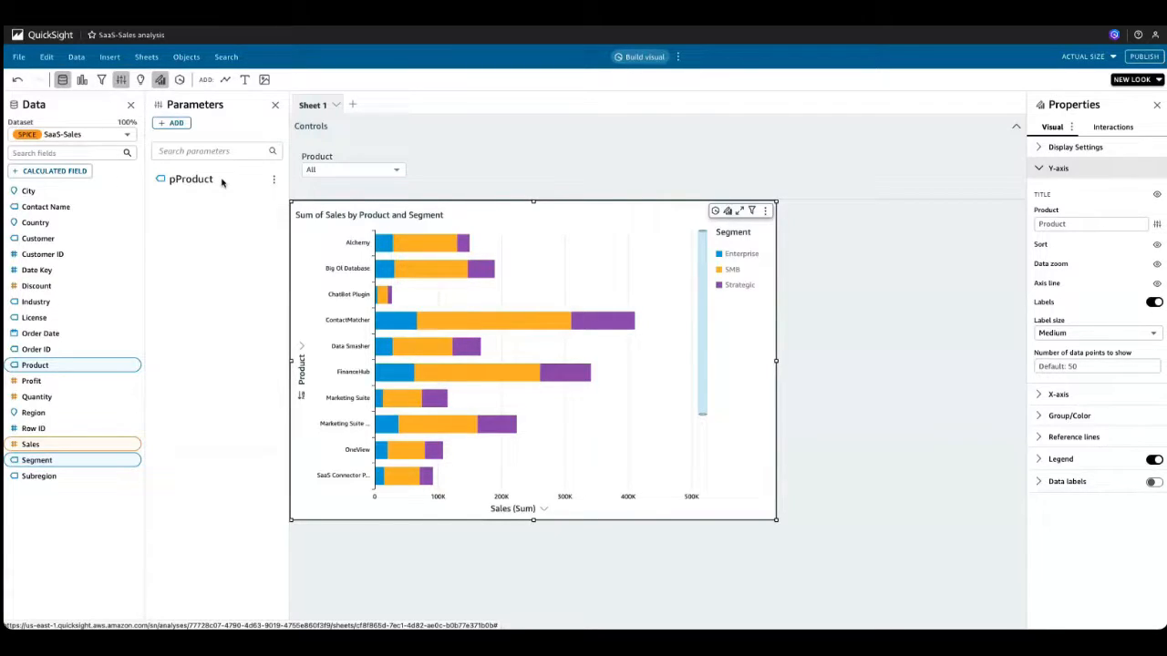
- Change the filter type of the chart's existing Product filter to Custom filter
click(101, 80)
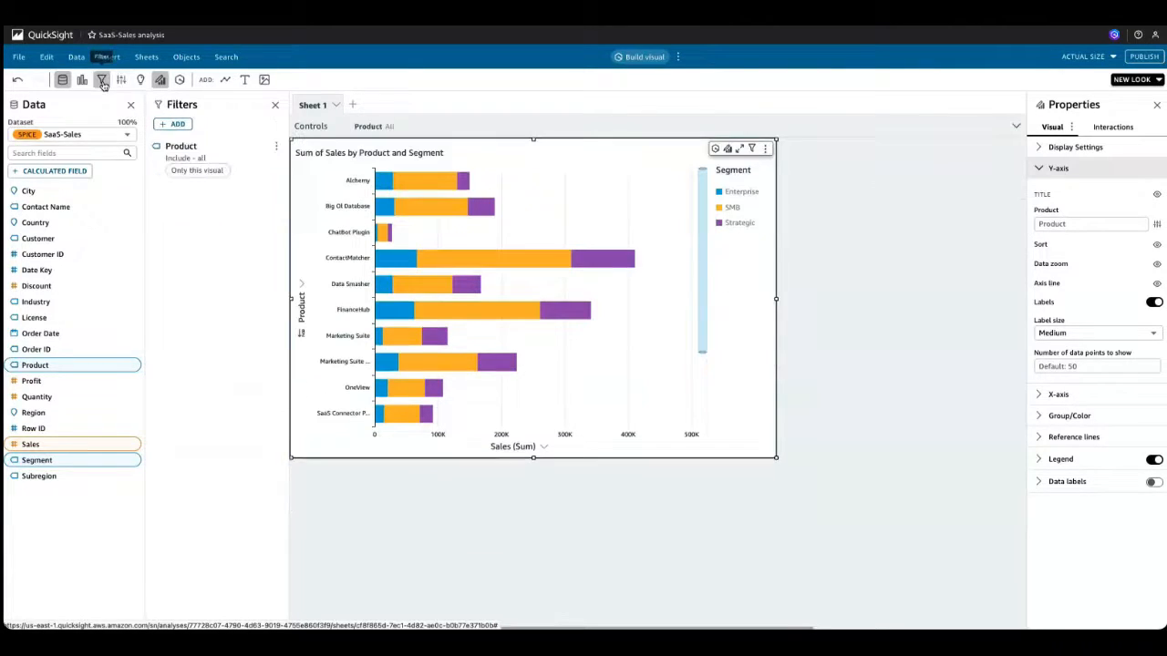
click(218, 158)
scroll(233, 499, down, 1)
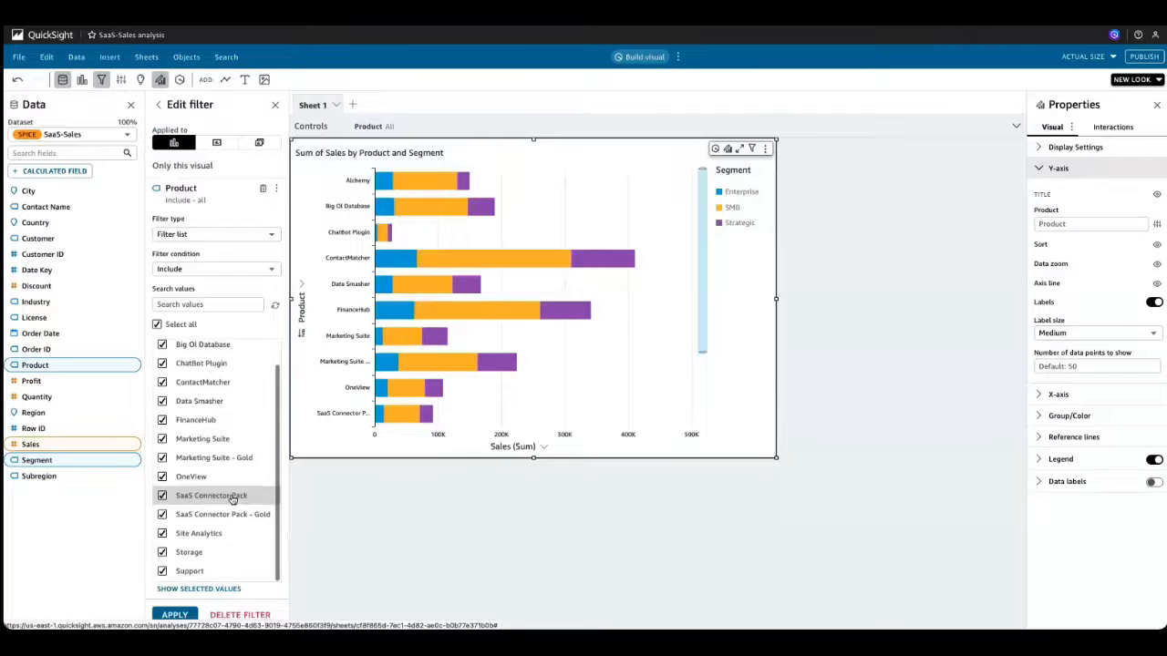
click(215, 236)
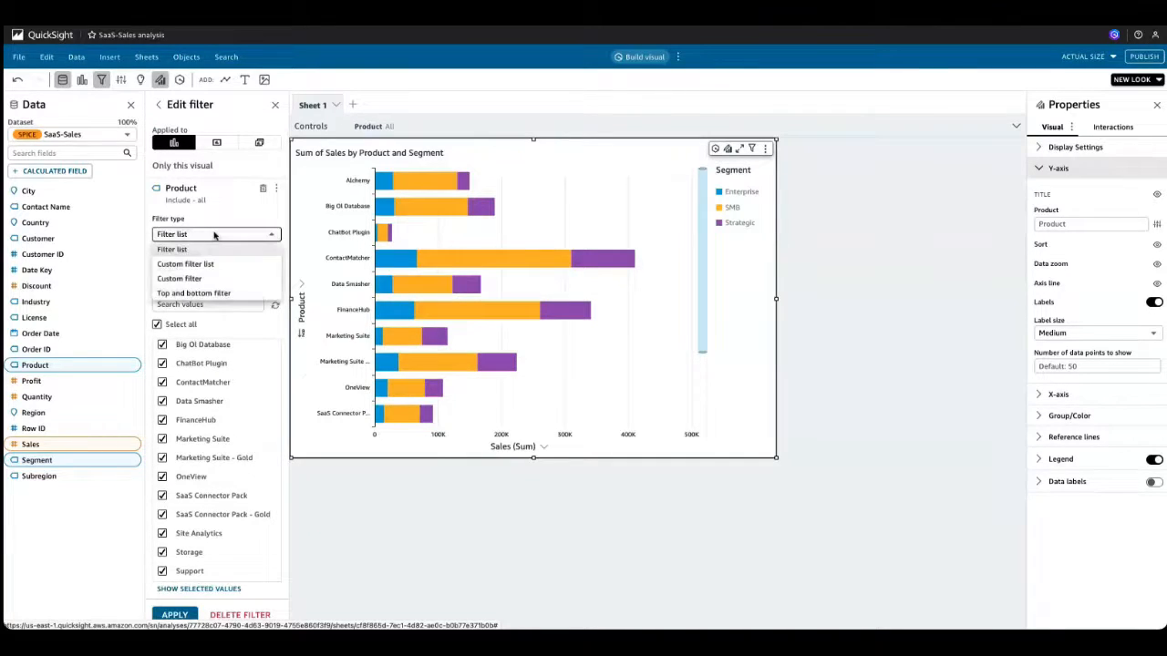
click(209, 279)
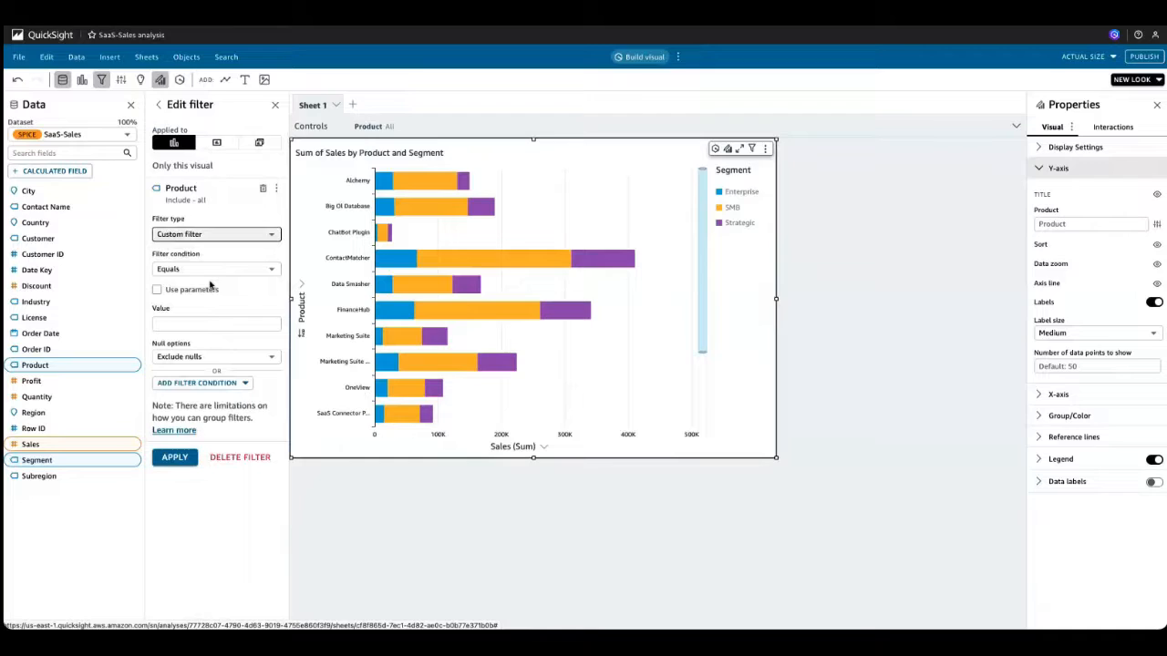
- Make the Product filter use the pProduct parameter, decline extending it to all visuals and sheets, and apply it
click(158, 291)
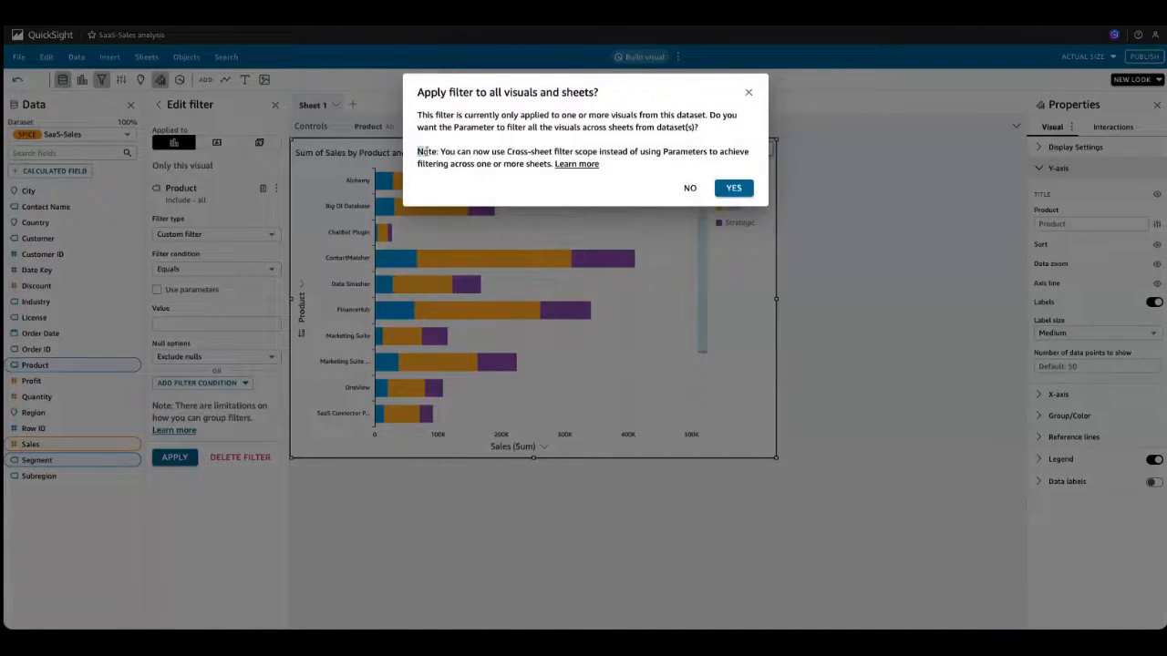
drag(417, 151, 660, 167)
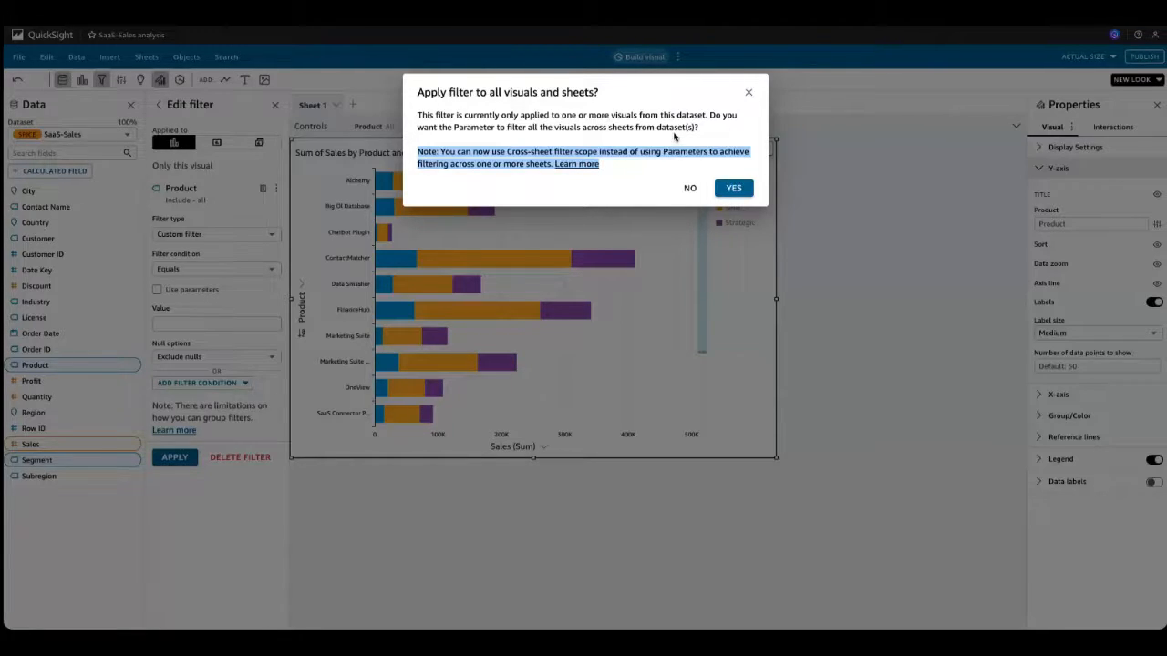
click(689, 188)
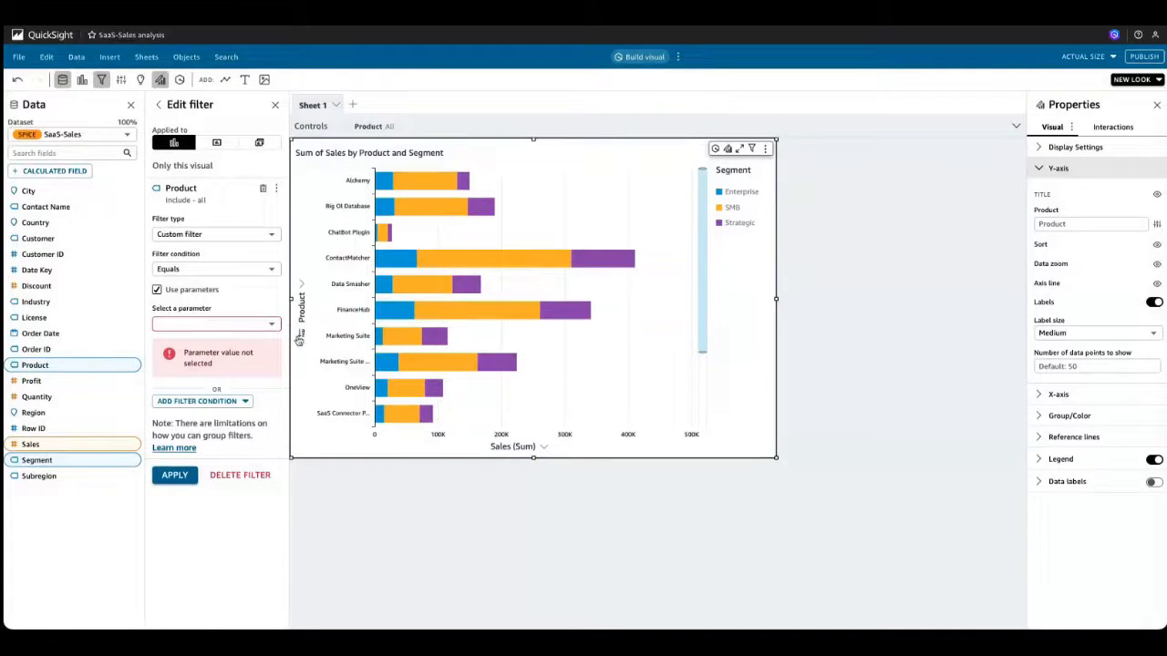
click(243, 331)
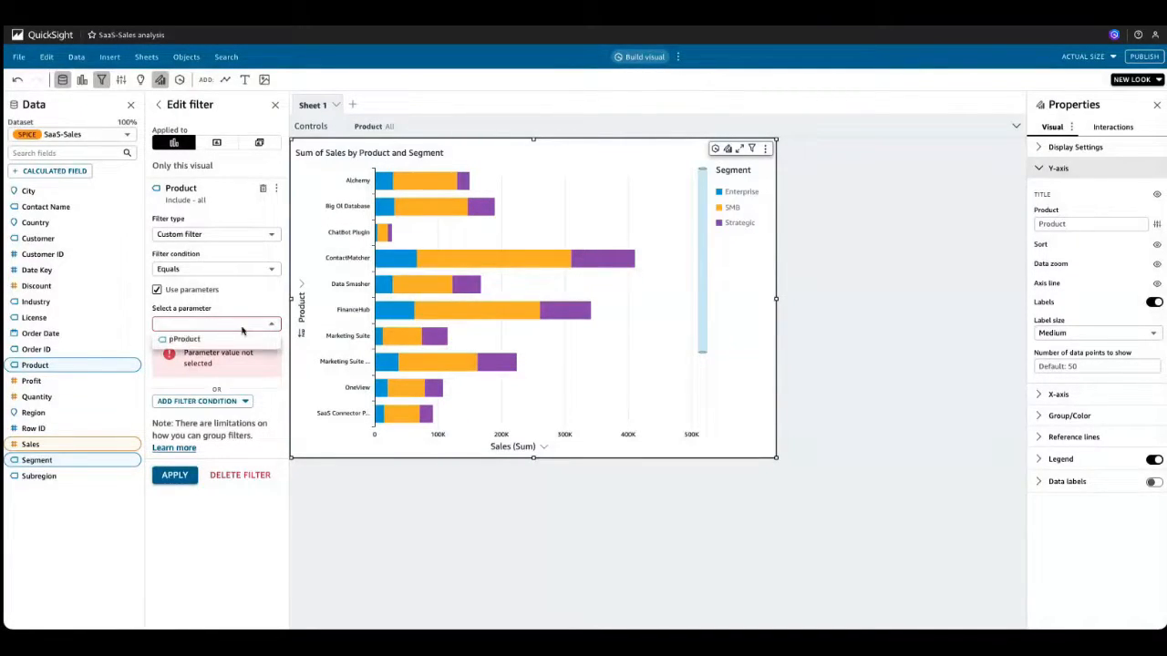
click(182, 339)
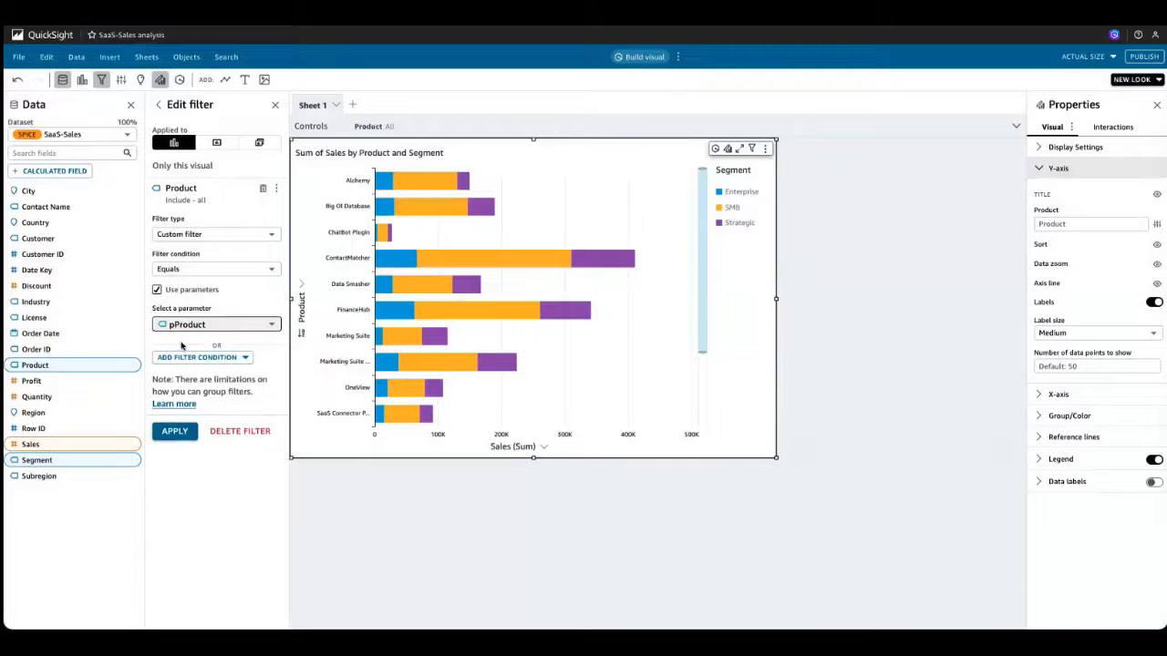
click(177, 434)
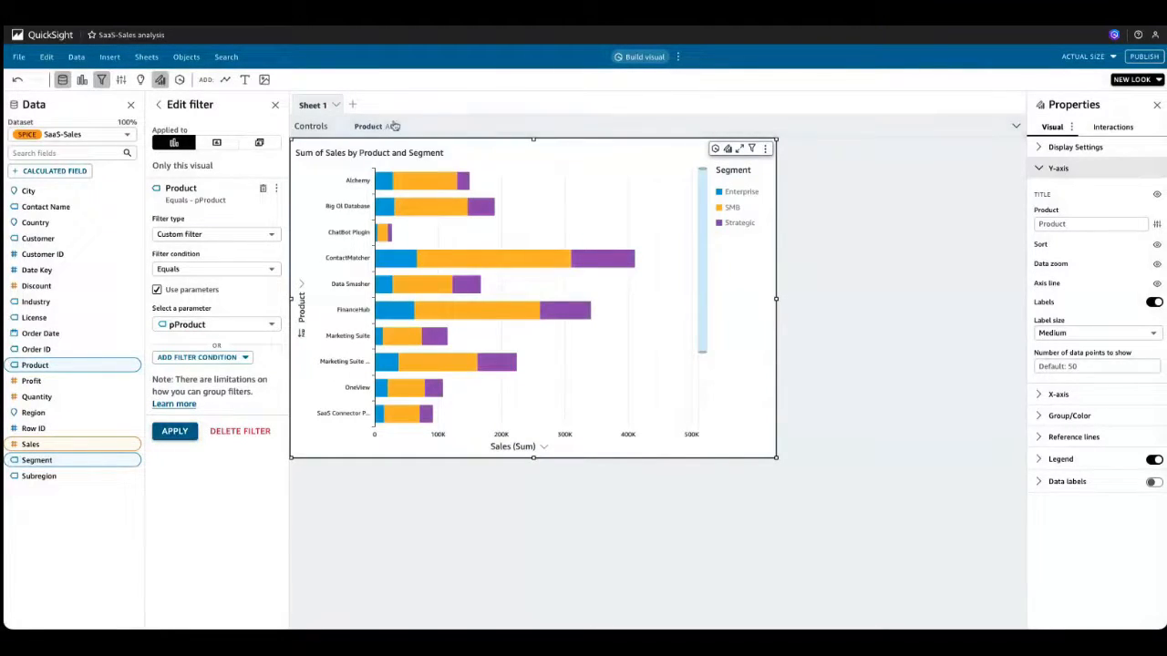
- Exclude Alchemy in the Product parameter control on Sheet 1
click(387, 132)
click(398, 172)
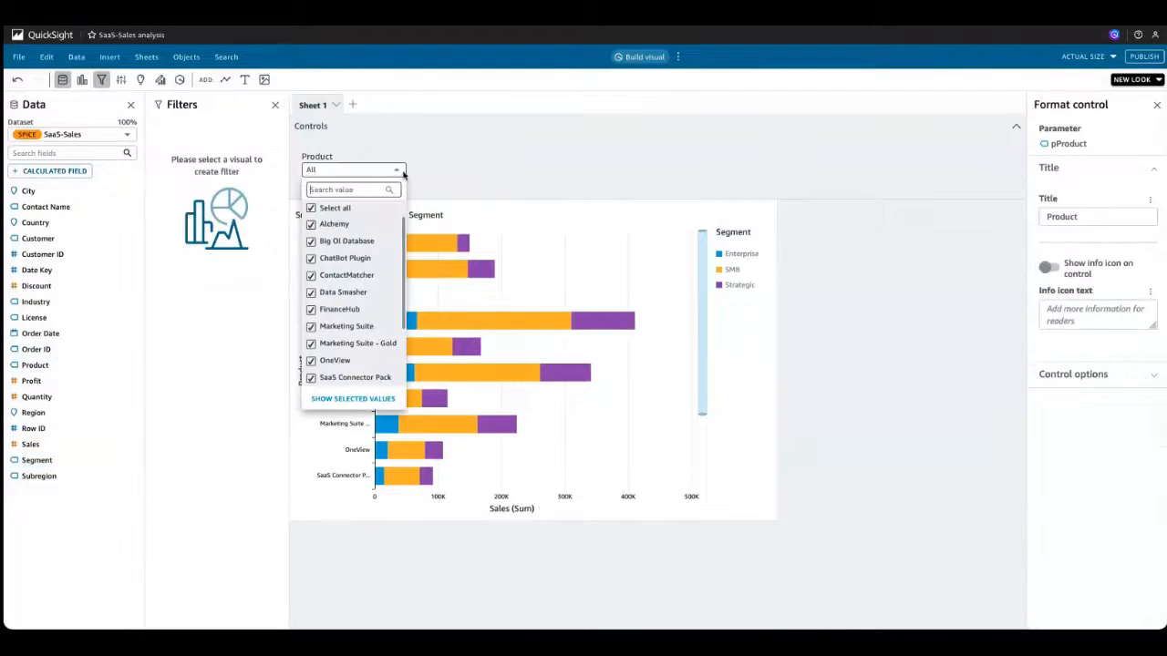
click(326, 229)
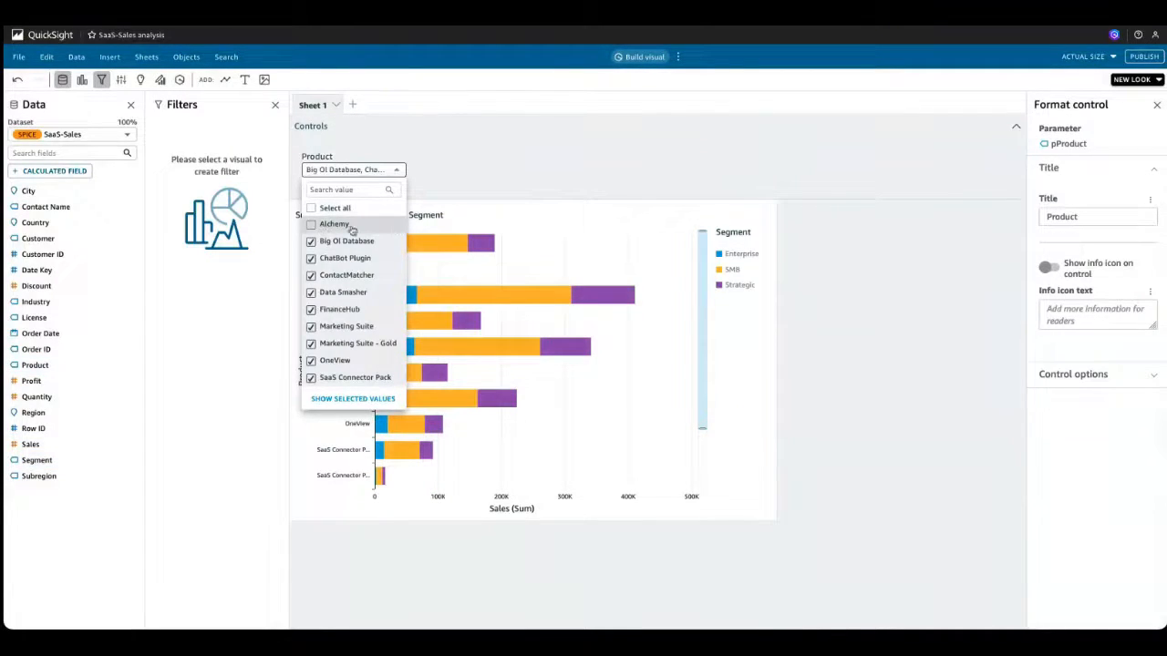
click(490, 175)
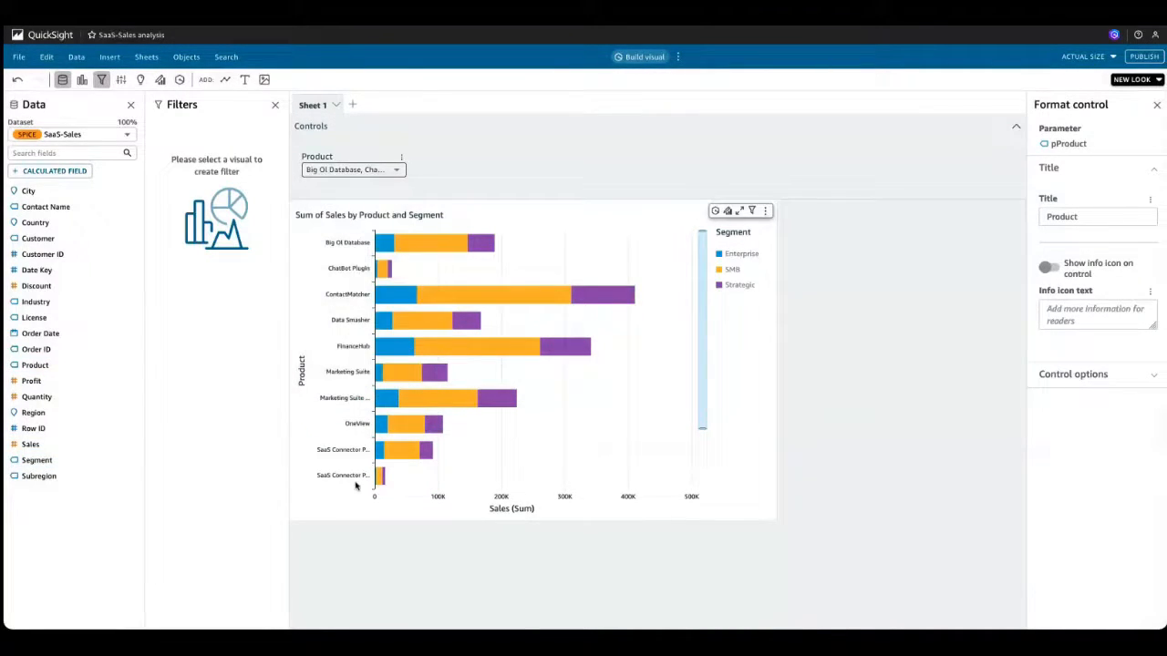
- Duplicate Sheet 1 and exclude Big Ol Database in the Product control of the duplicate sheet
click(337, 105)
click(370, 140)
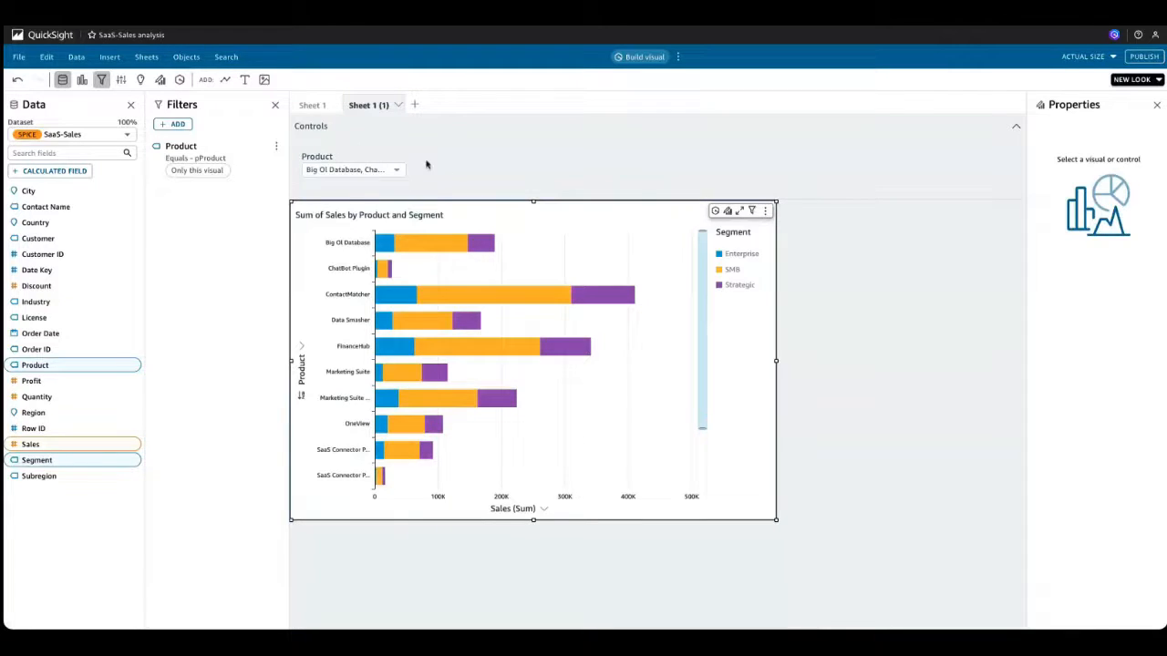
click(381, 169)
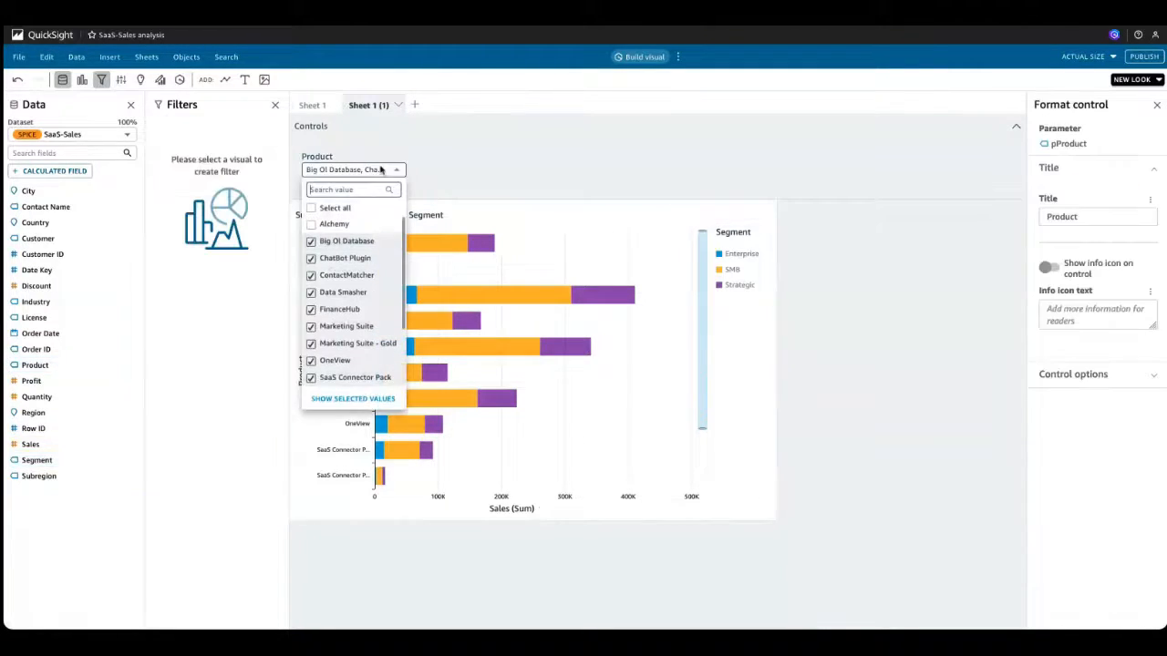
click(310, 242)
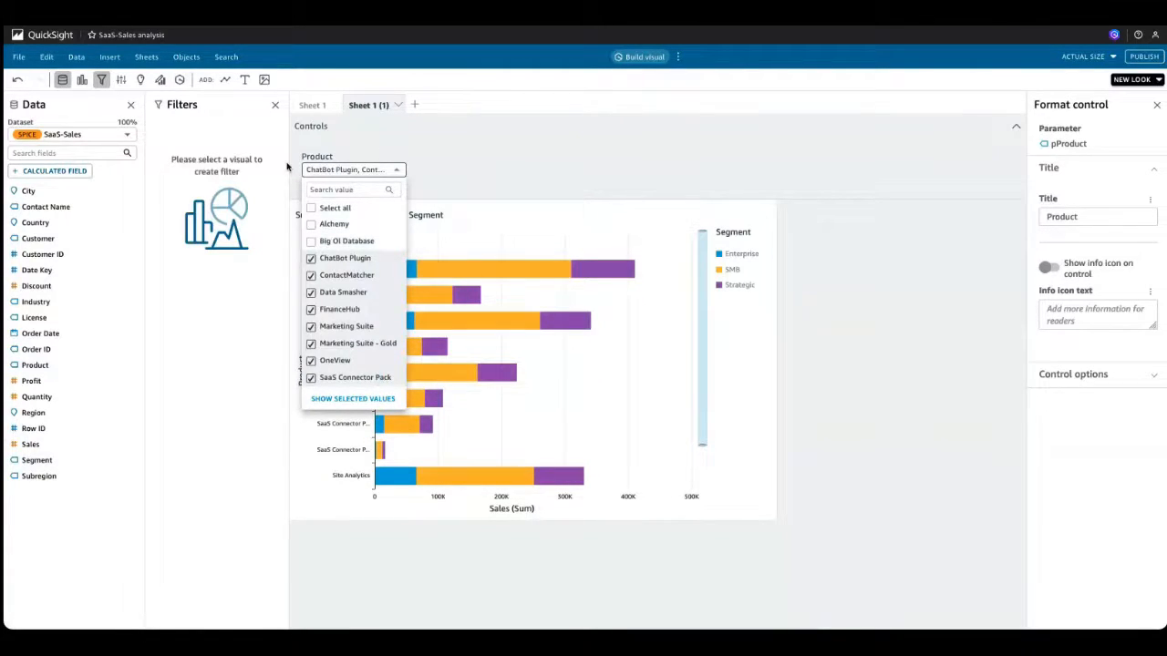
click(467, 167)
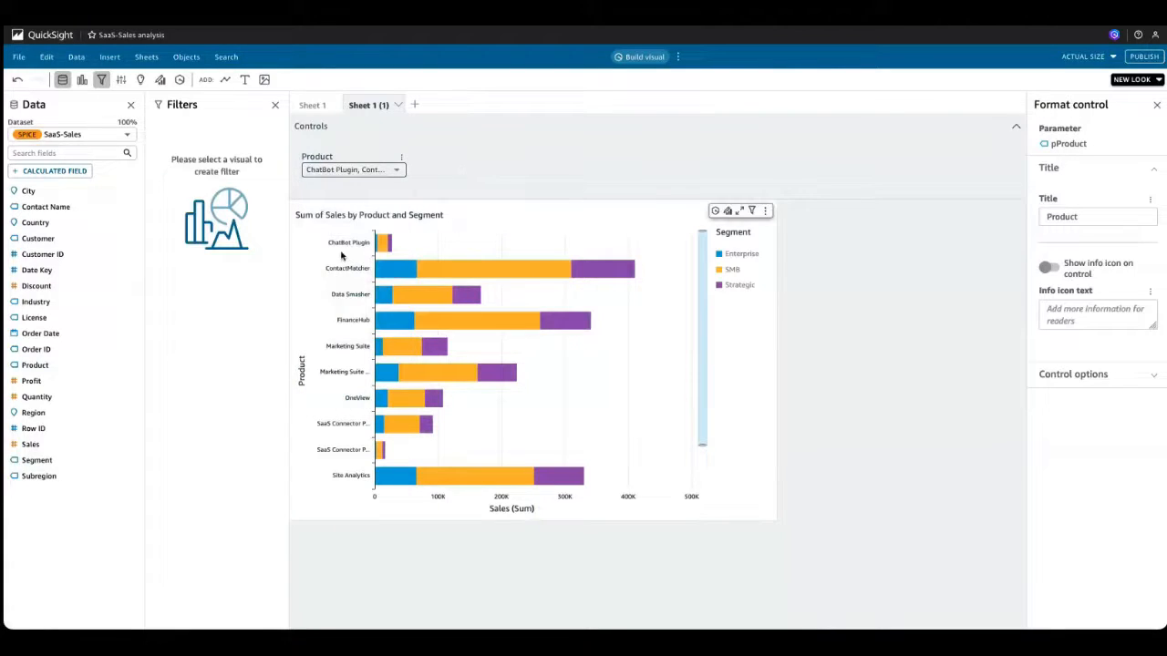
- Compare the products charted on the duplicate sheet with the chart and Product control on Sheet 1
mouse_move(403, 248)
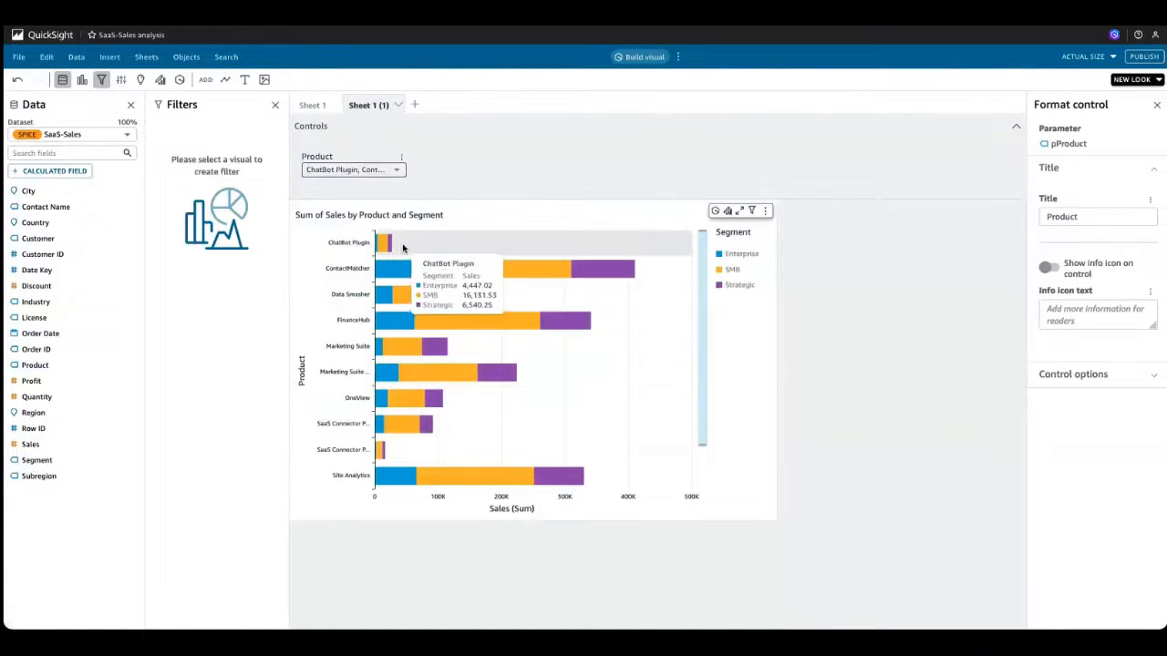
click(319, 106)
mouse_move(387, 202)
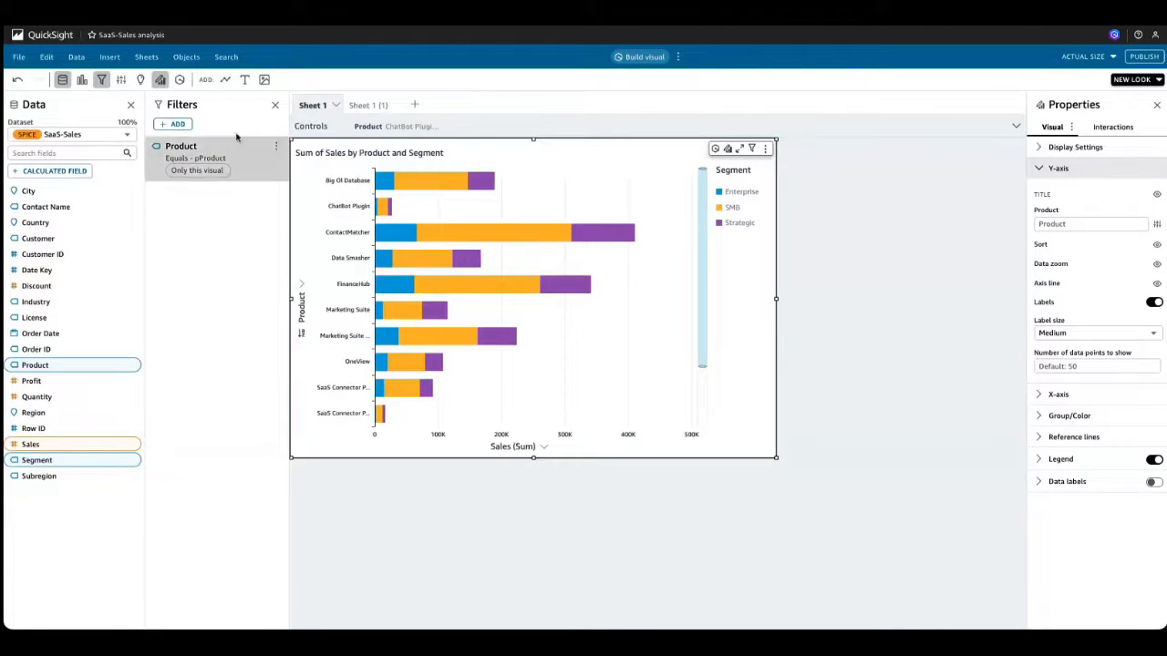
- Turn on reloading visuals each time sheets are switched in the analysis settings and apply it
click(148, 59)
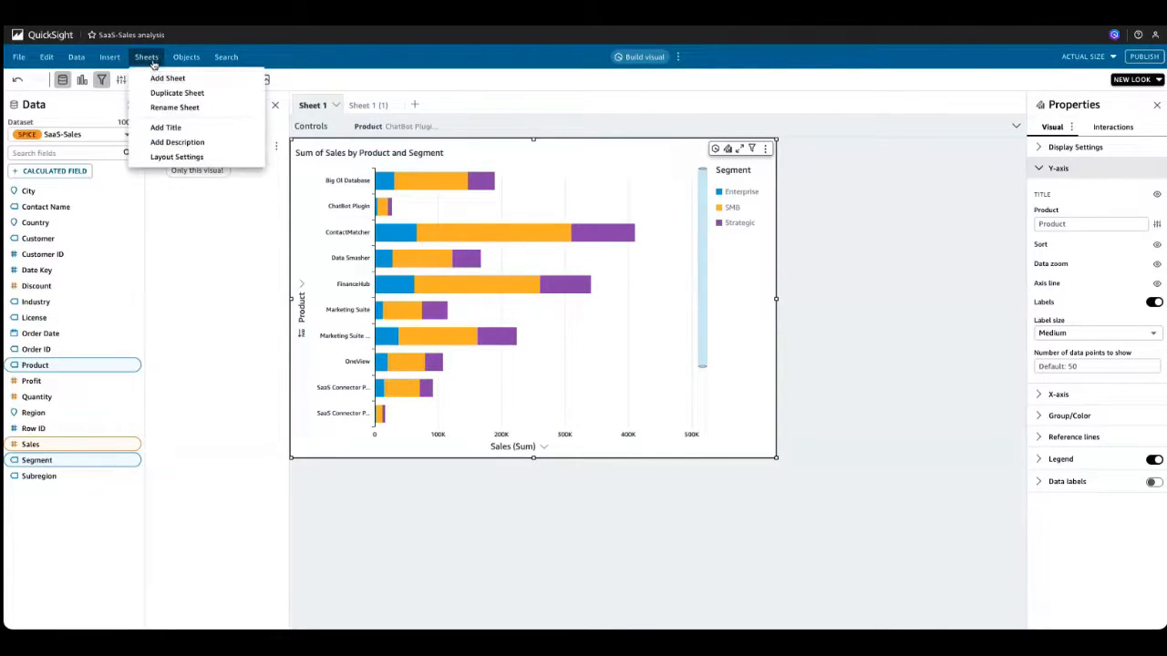
click(183, 161)
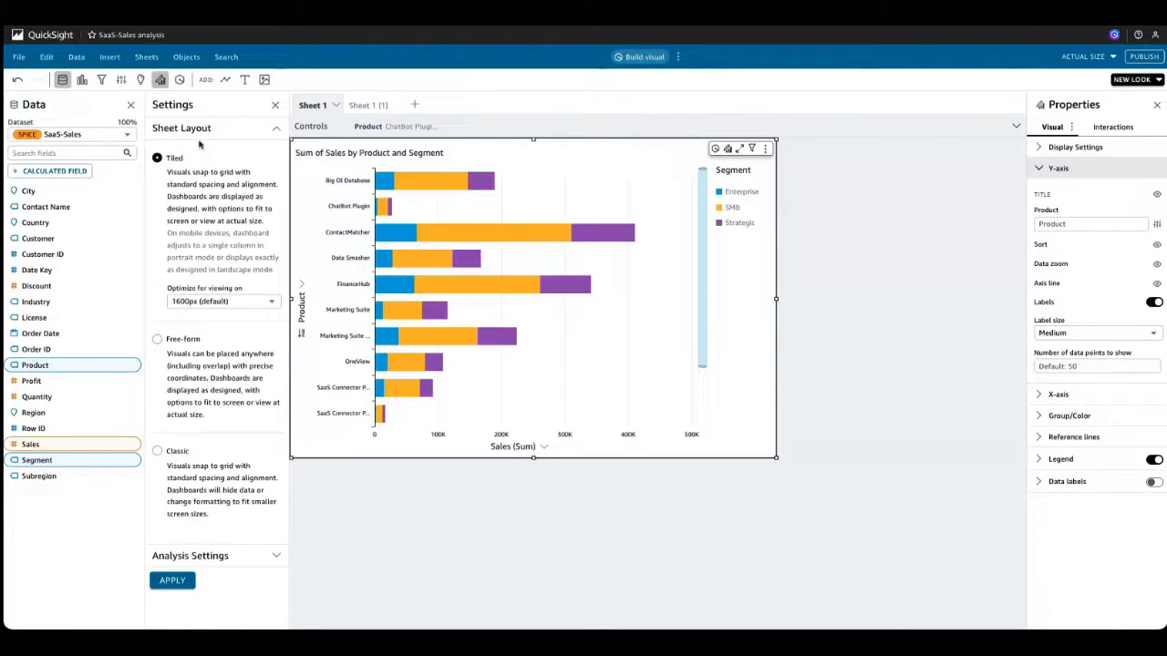
click(202, 129)
click(191, 152)
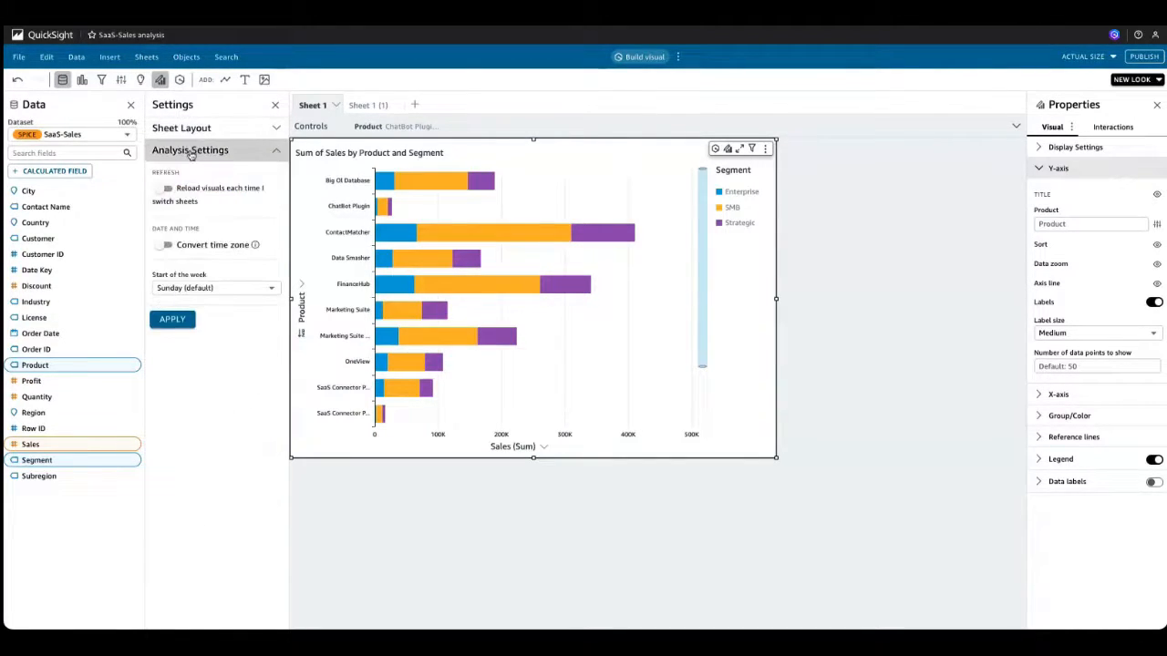
click(167, 190)
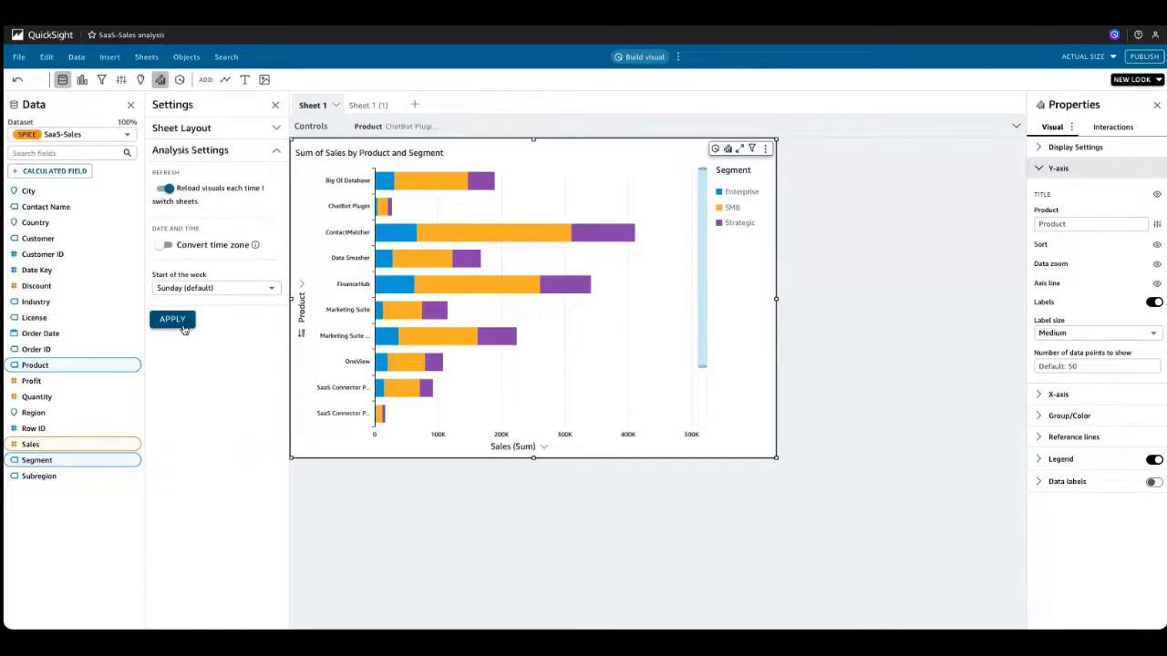
click(183, 328)
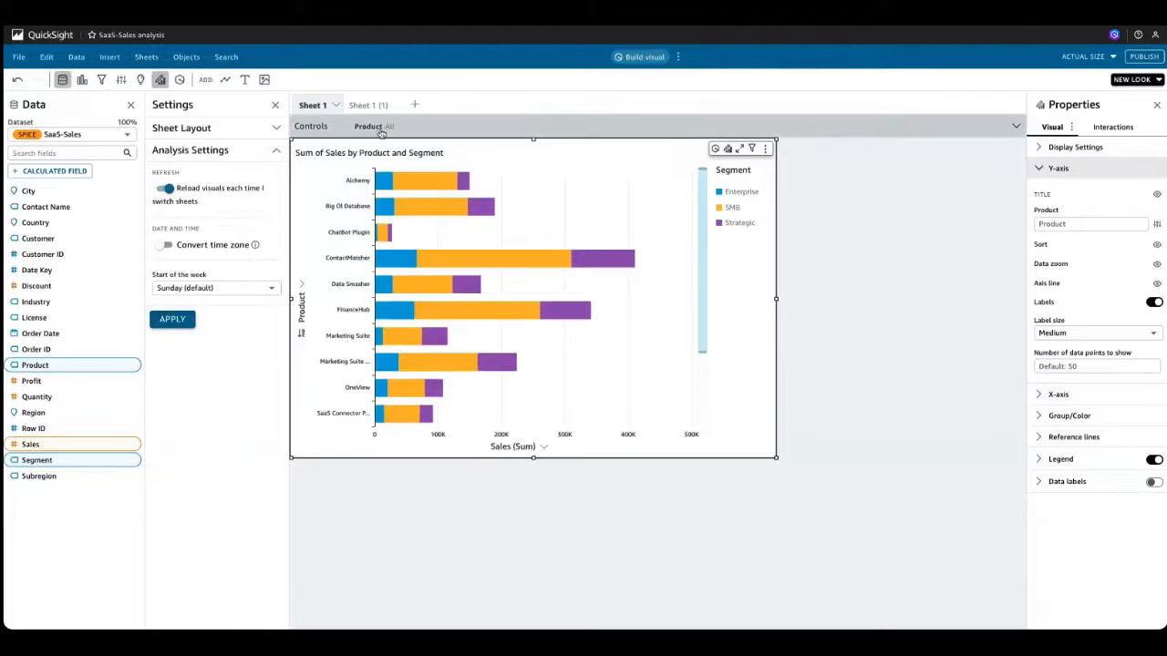
click(274, 105)
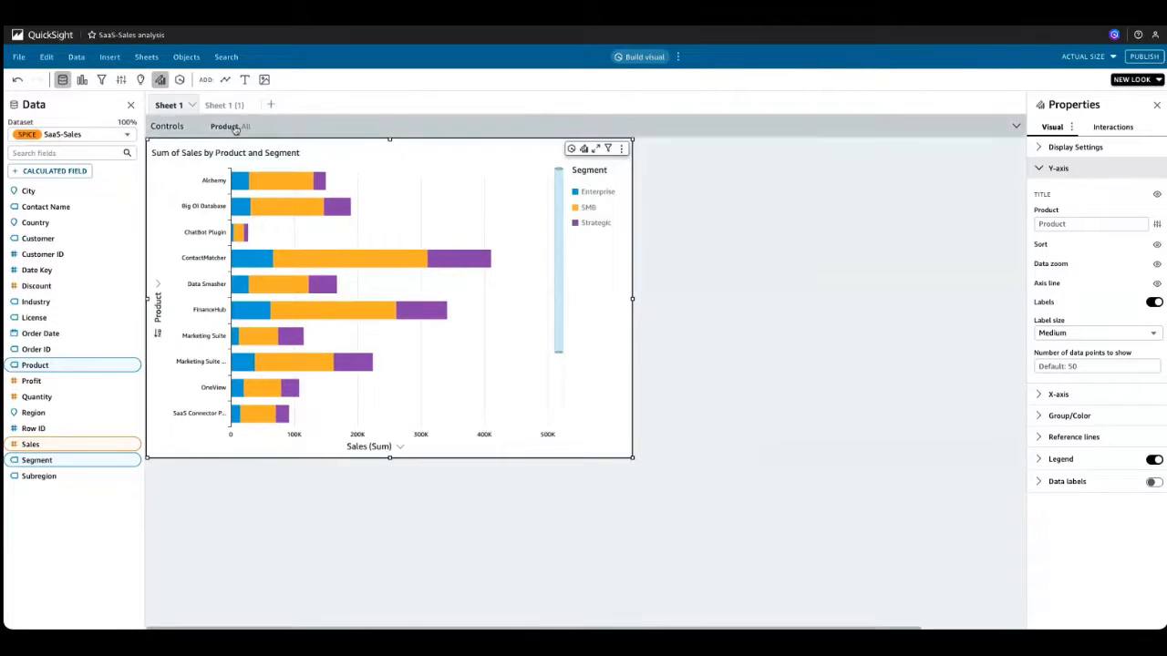
- Exclude Alchemy and Big Ol Database in the Product parameter control on Sheet 1
click(239, 127)
click(218, 170)
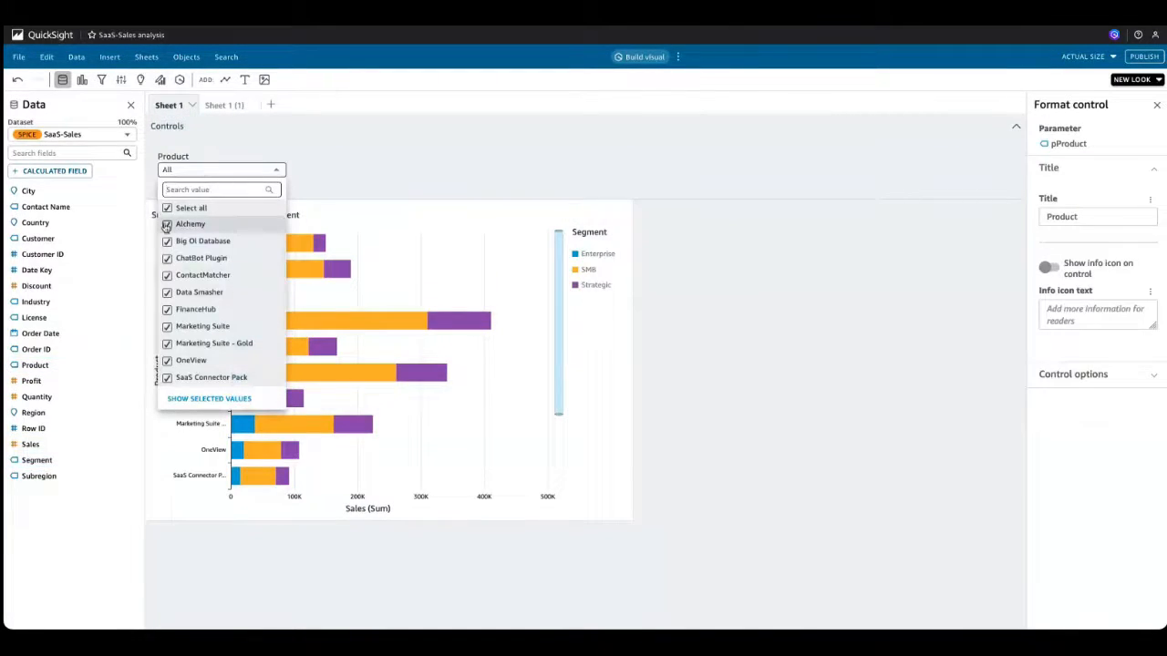
click(166, 226)
click(167, 243)
click(315, 181)
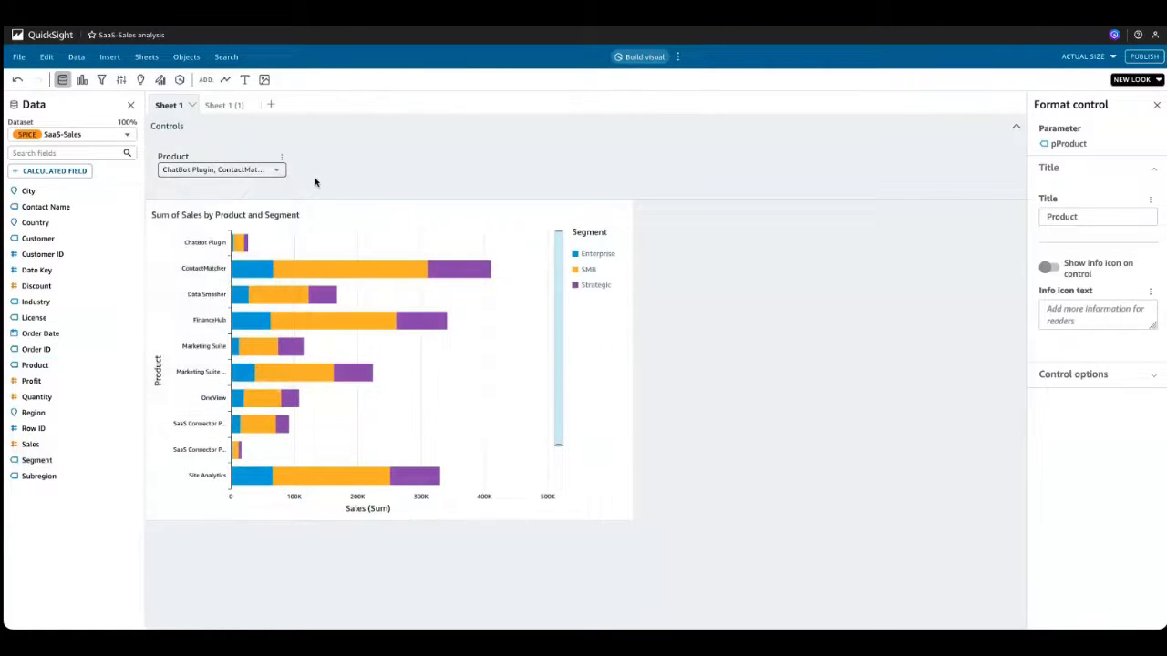
- Exclude ChatBot Plugin in the Product control of the duplicate sheet, and return to Sheet 1 to check its chart
click(227, 106)
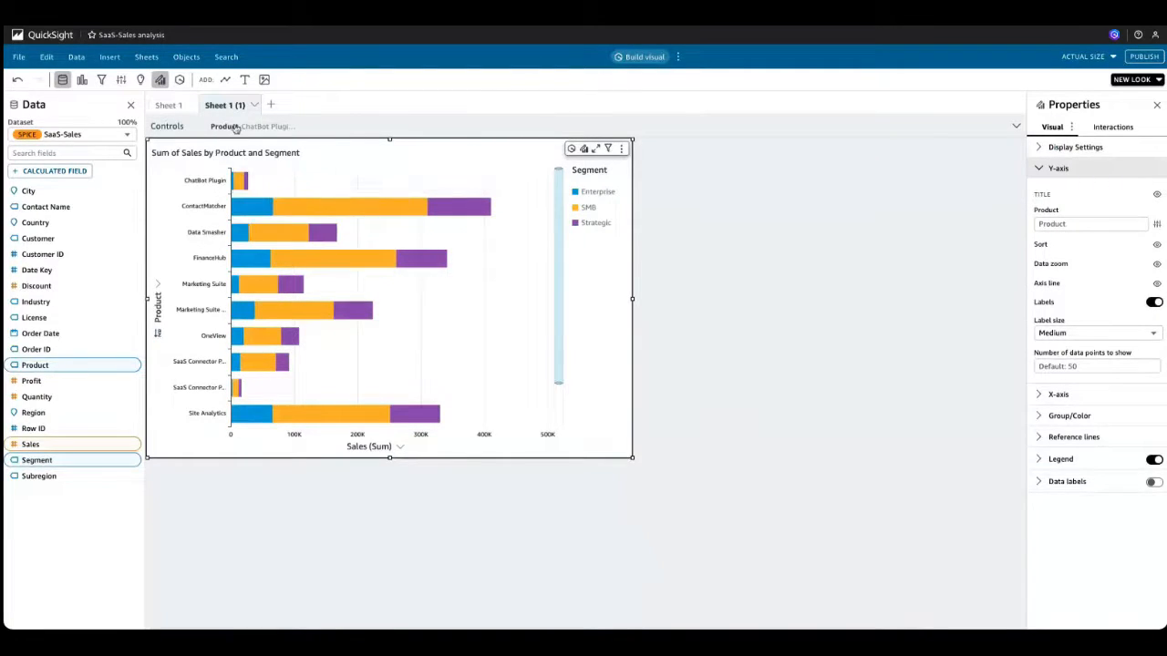
click(273, 129)
click(230, 170)
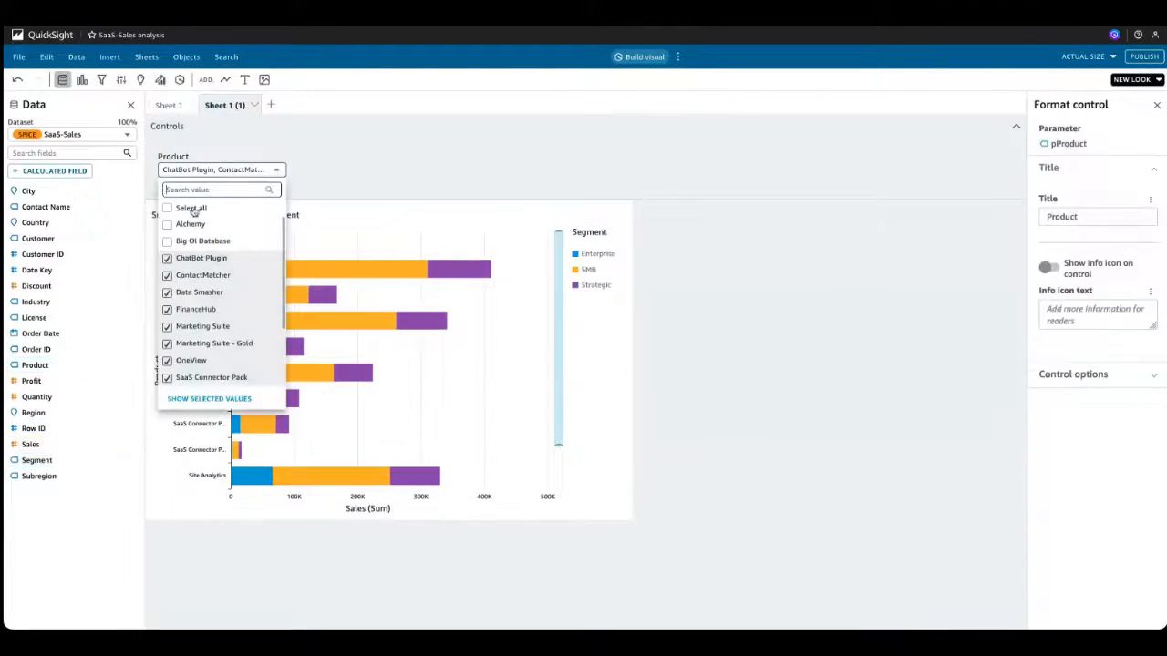
click(168, 259)
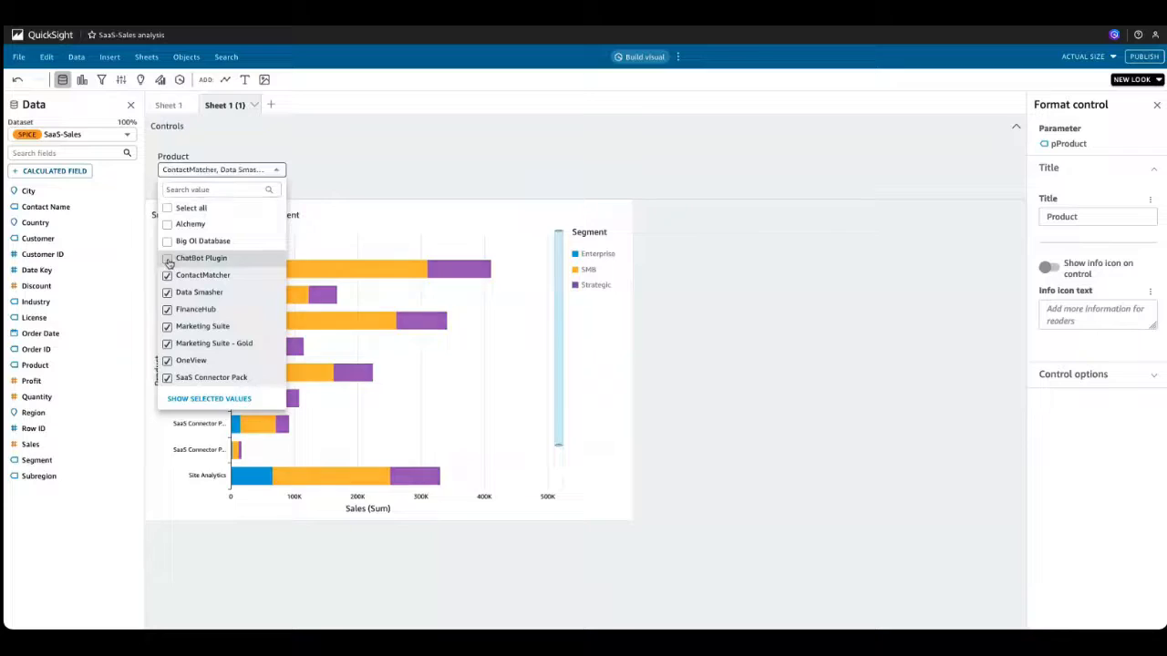
click(170, 107)
click(169, 105)
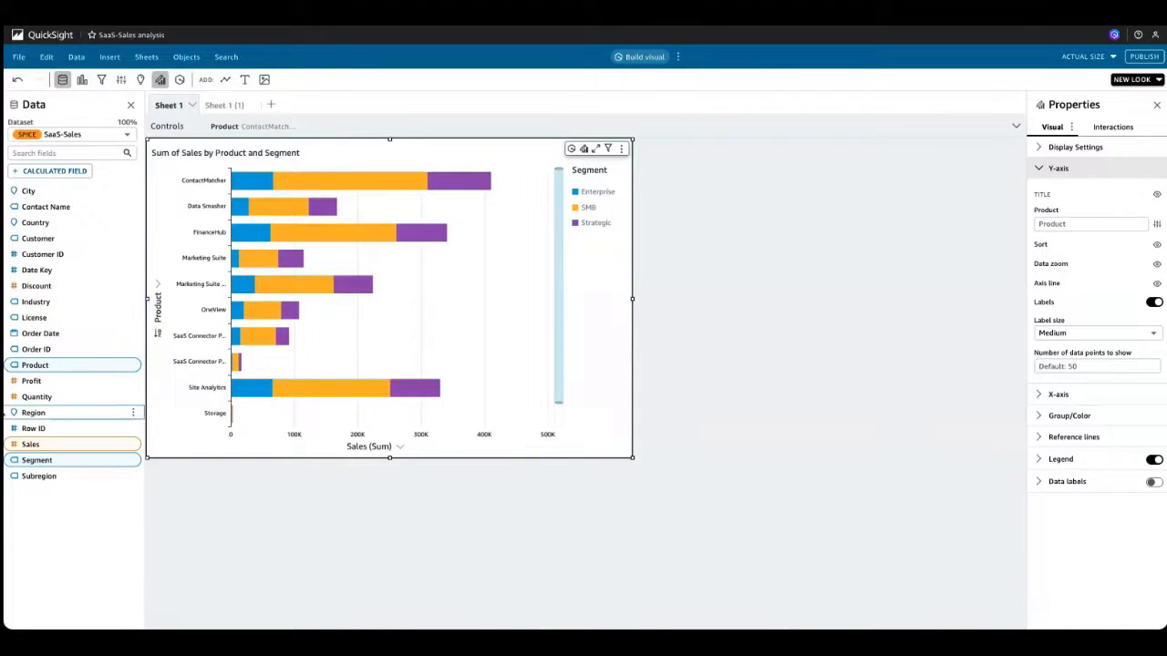
- Delete the duplicate sheet, Sheet 1 (1)
click(248, 105)
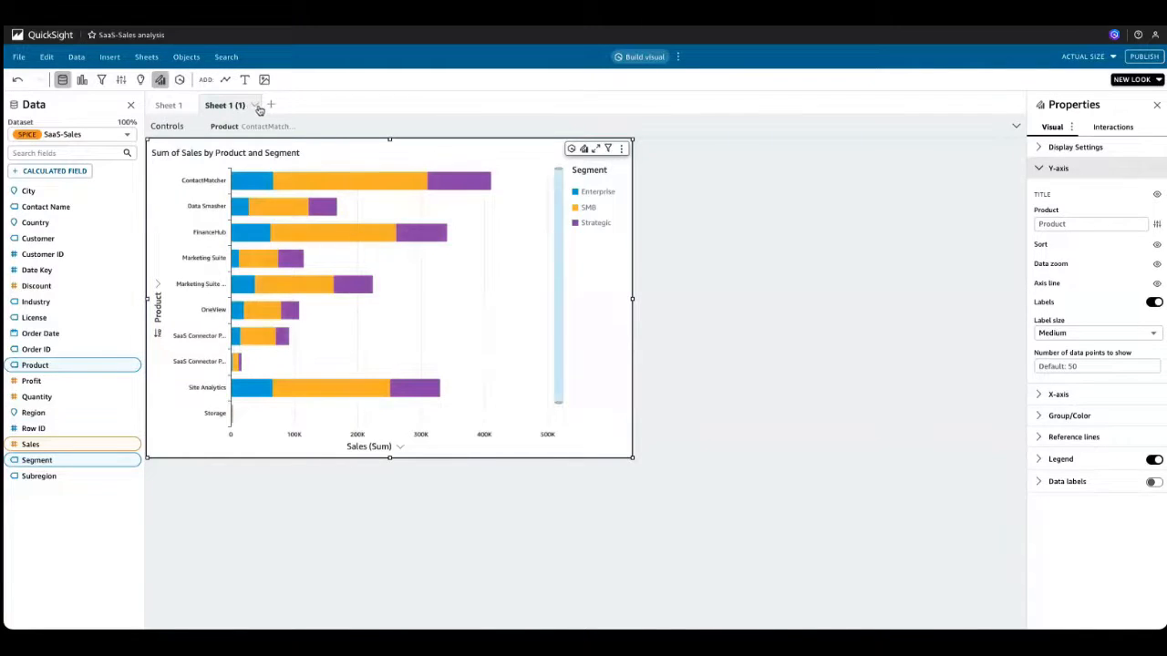
click(254, 105)
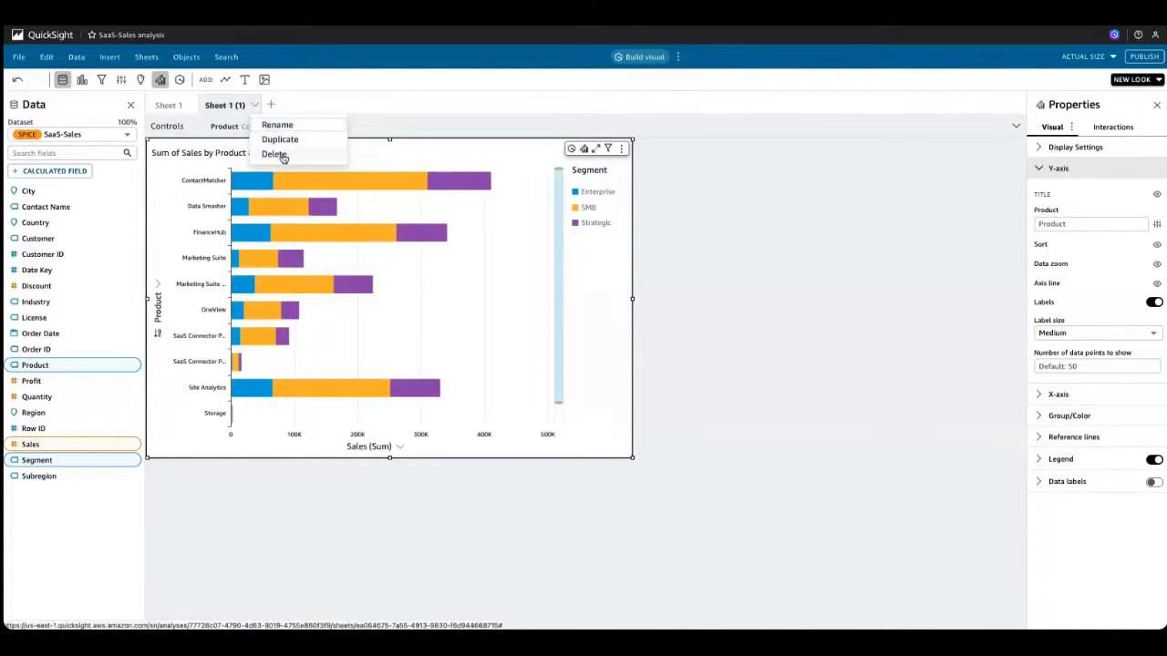
click(282, 156)
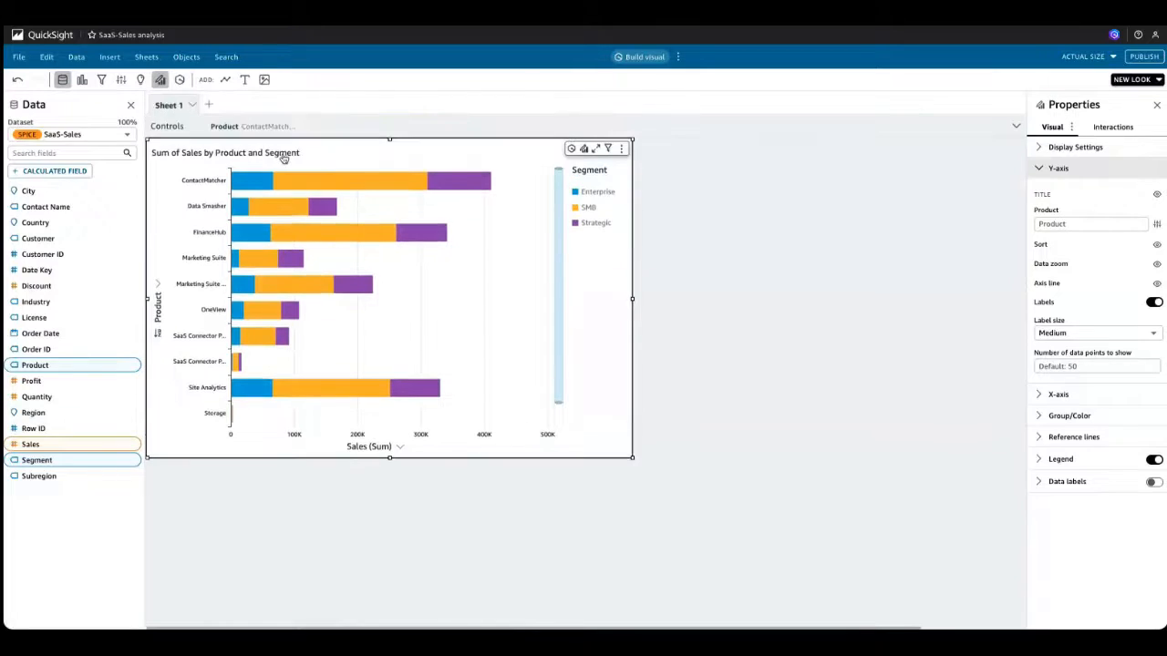
- Remove the Product control from Sheet 1 and delete the chart's Product filter
click(254, 125)
click(281, 156)
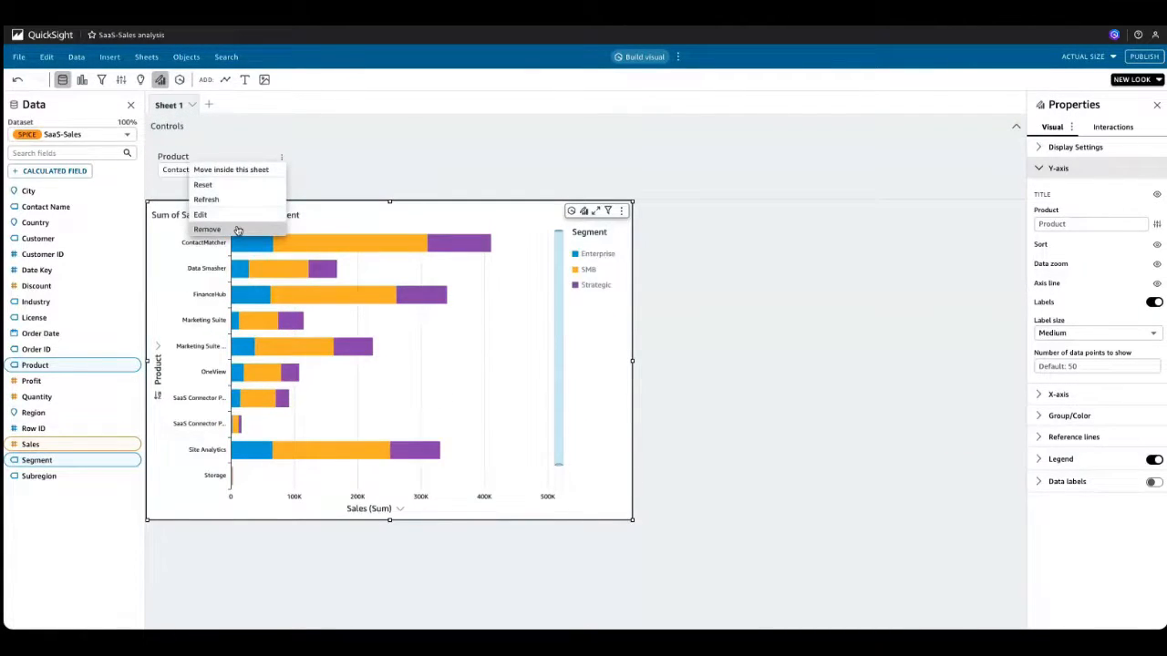
click(238, 230)
click(82, 79)
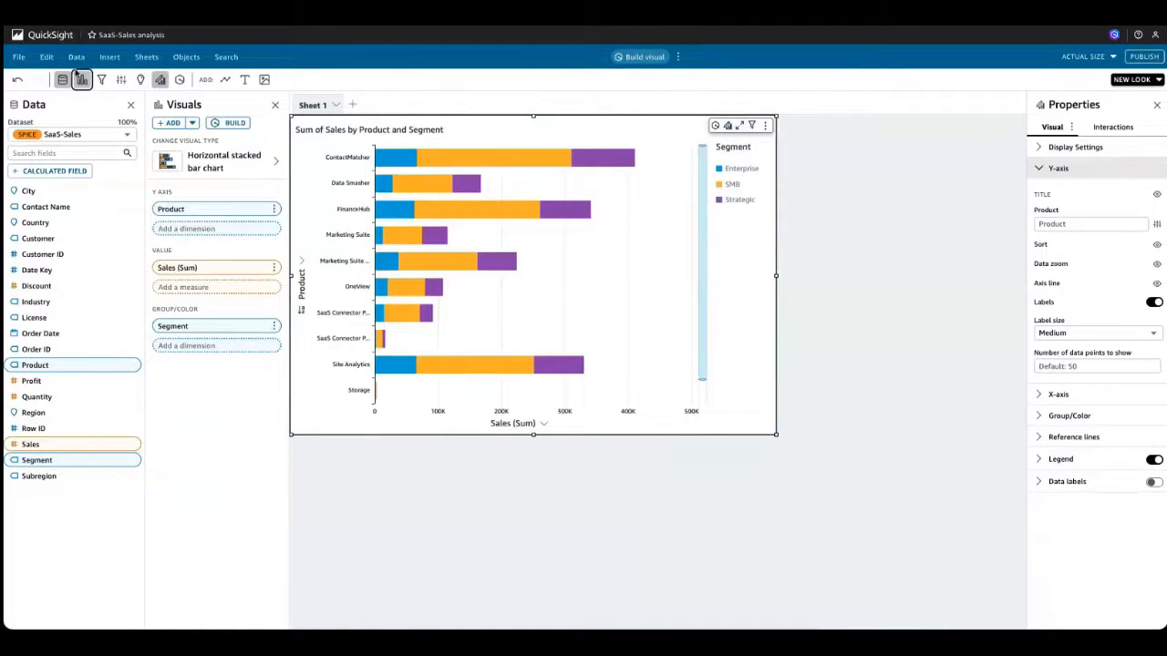
click(102, 79)
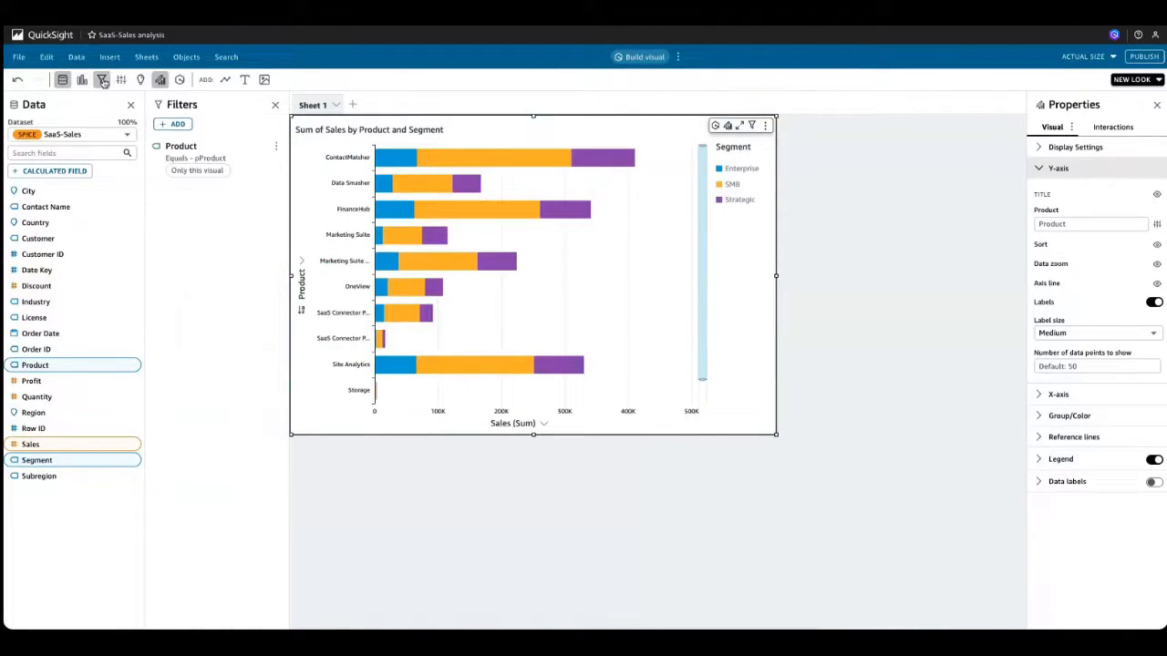
click(278, 147)
click(299, 183)
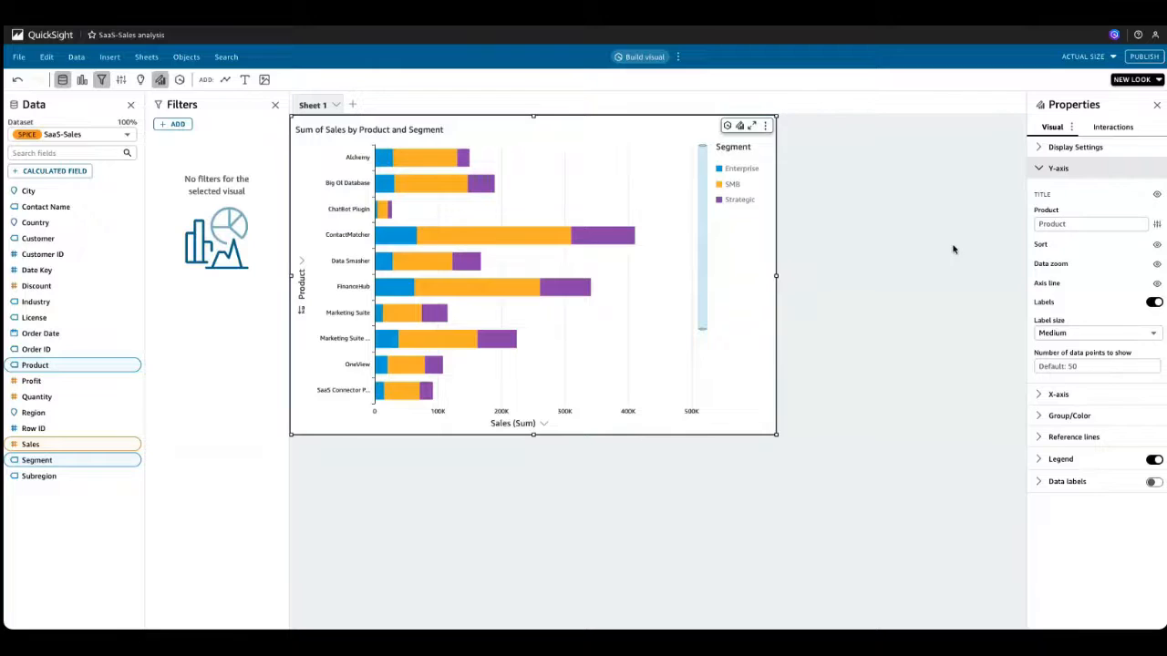
- Hide the Y-axis data zoom on the stacked bar chart and duplicate the chart twice
click(1157, 265)
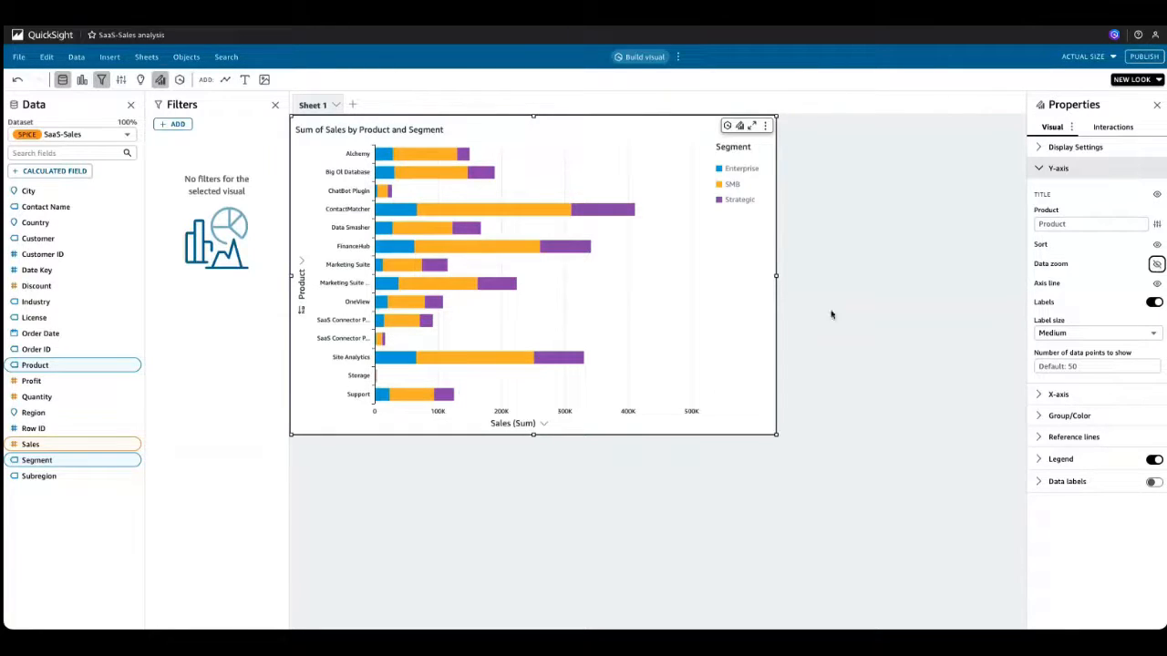
click(766, 129)
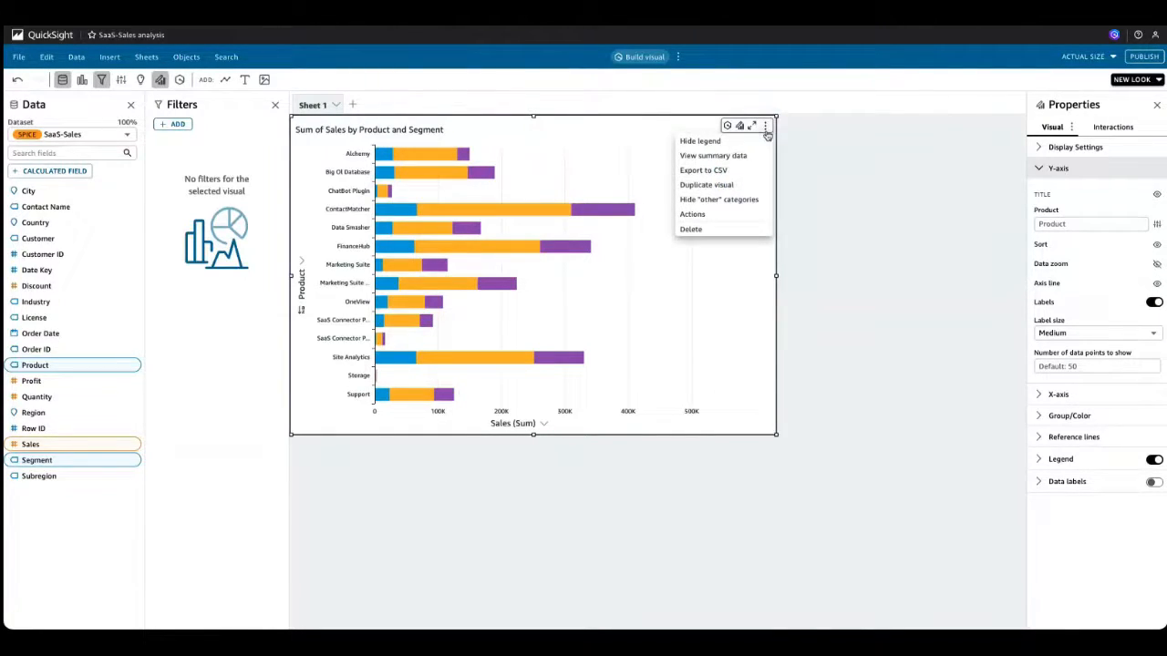
click(754, 188)
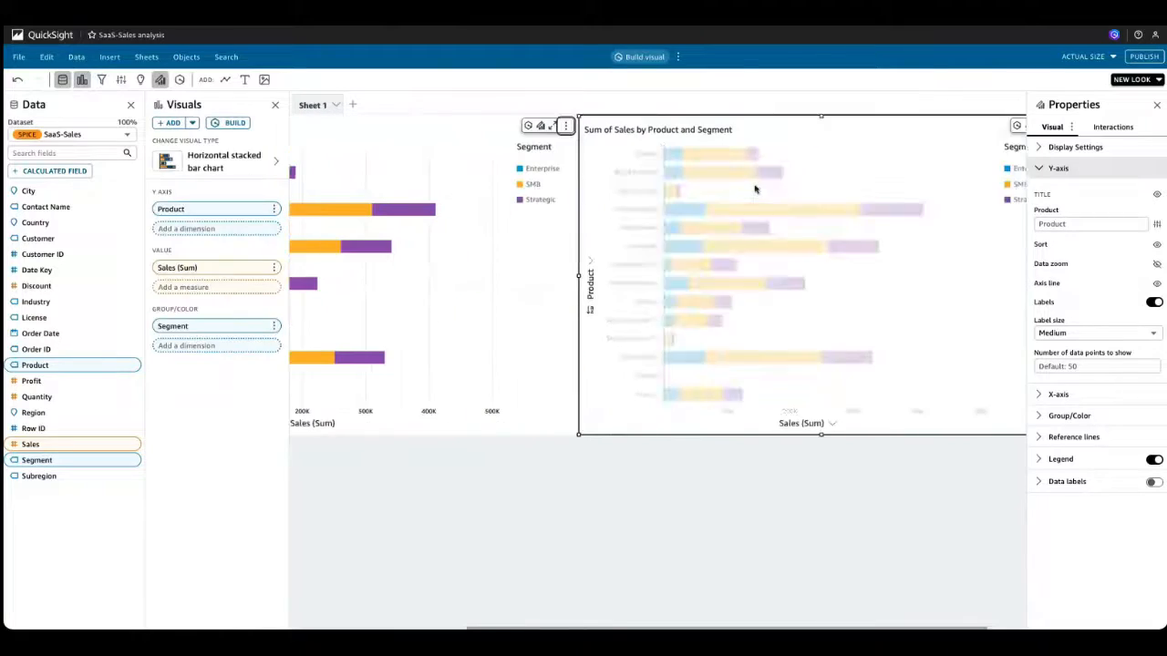
click(1015, 128)
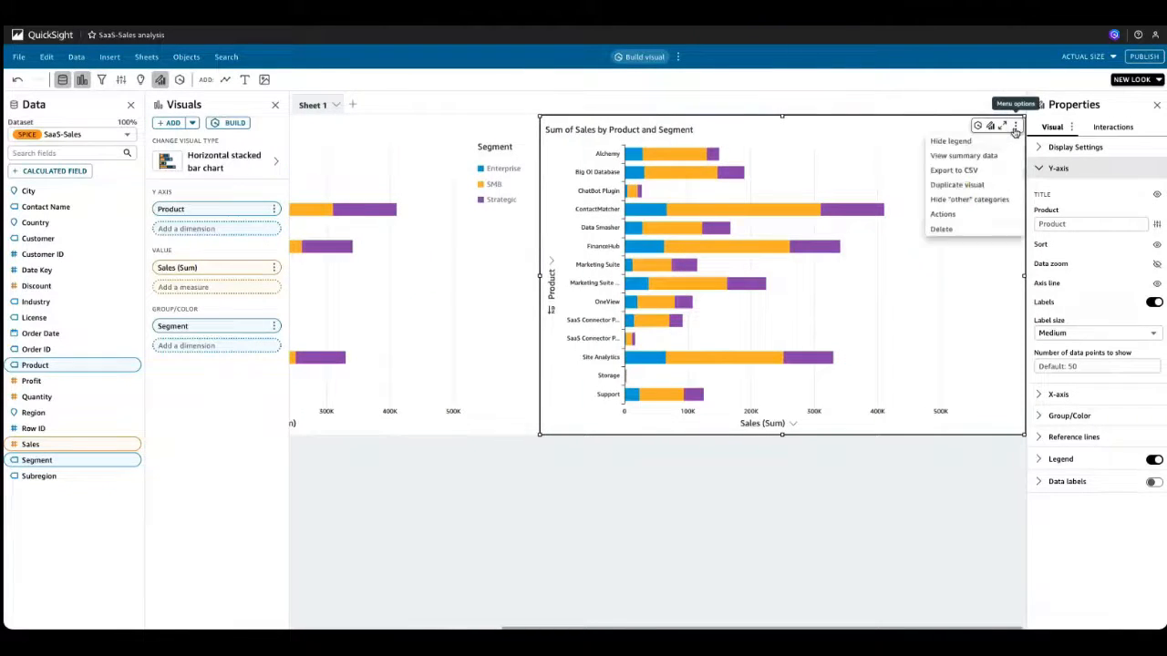
click(966, 187)
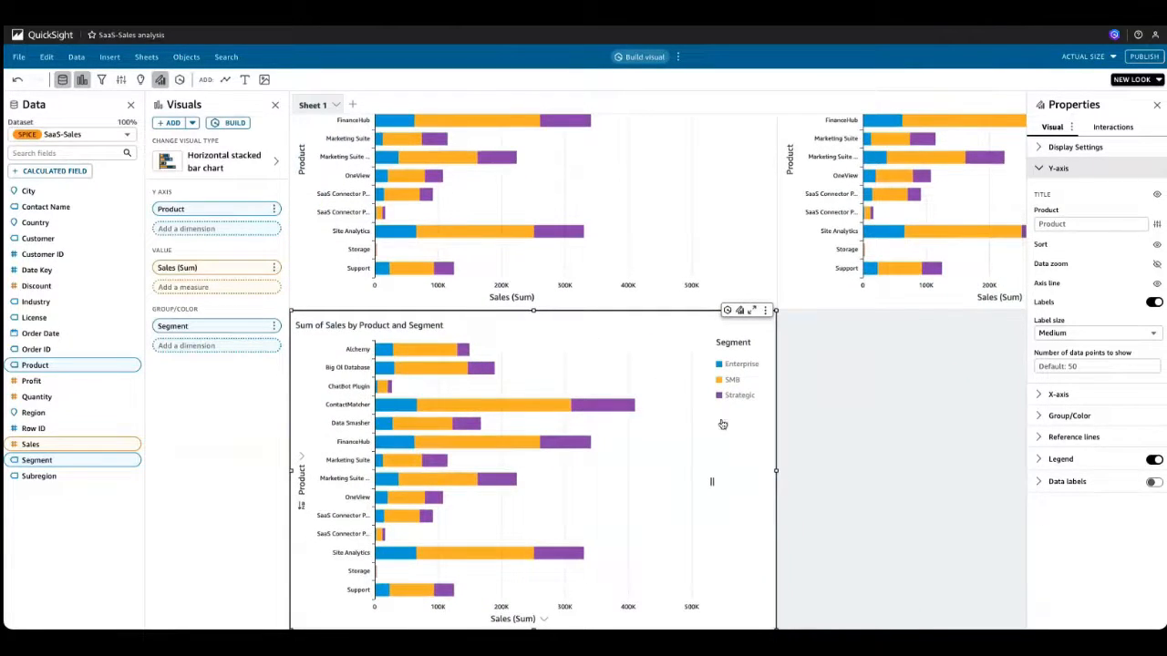
- Add a vertical stacked bar chart from the SaaS-Sales-2 dataset with Product on the X axis, Sales as value and Segment as colour group
click(128, 136)
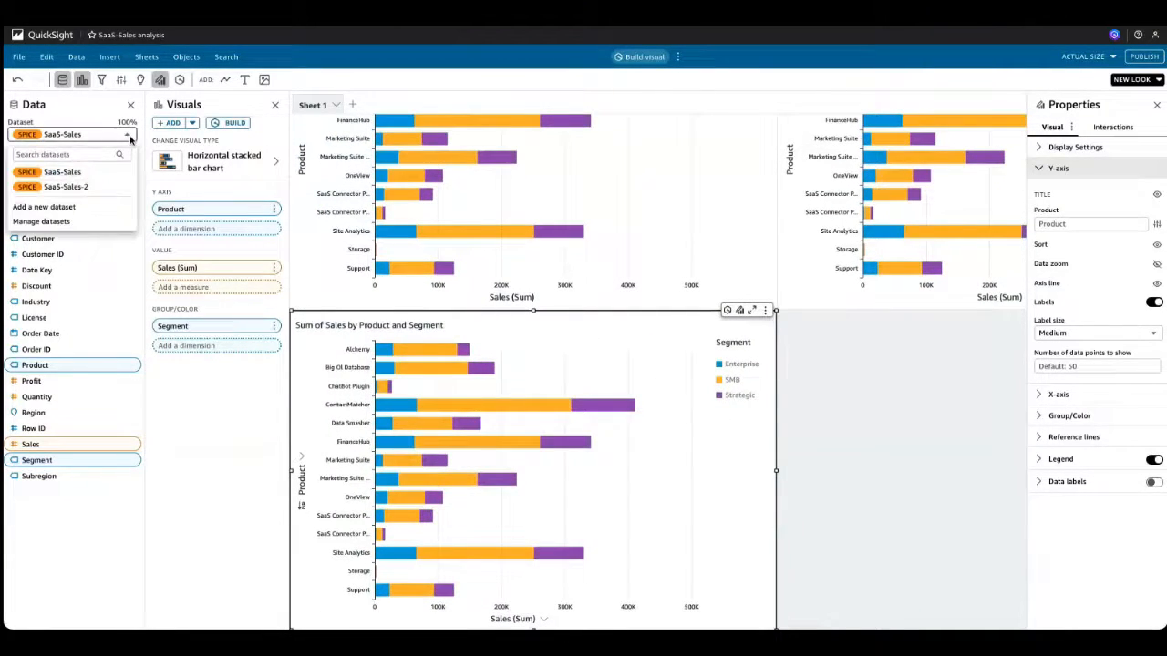
click(91, 187)
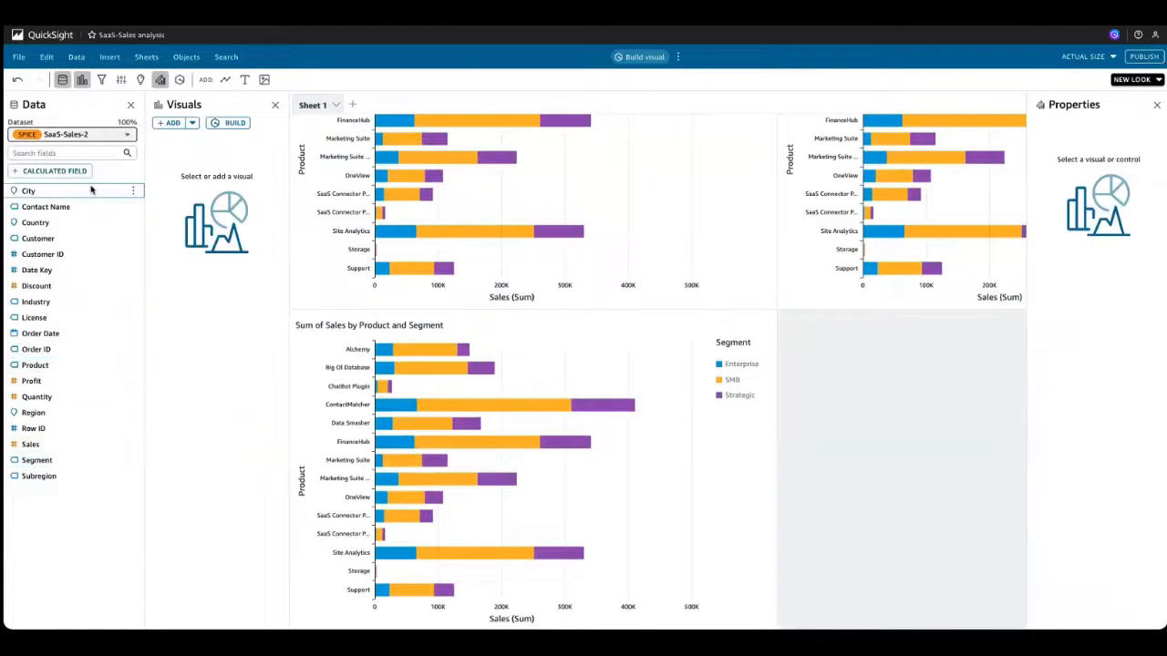
click(194, 124)
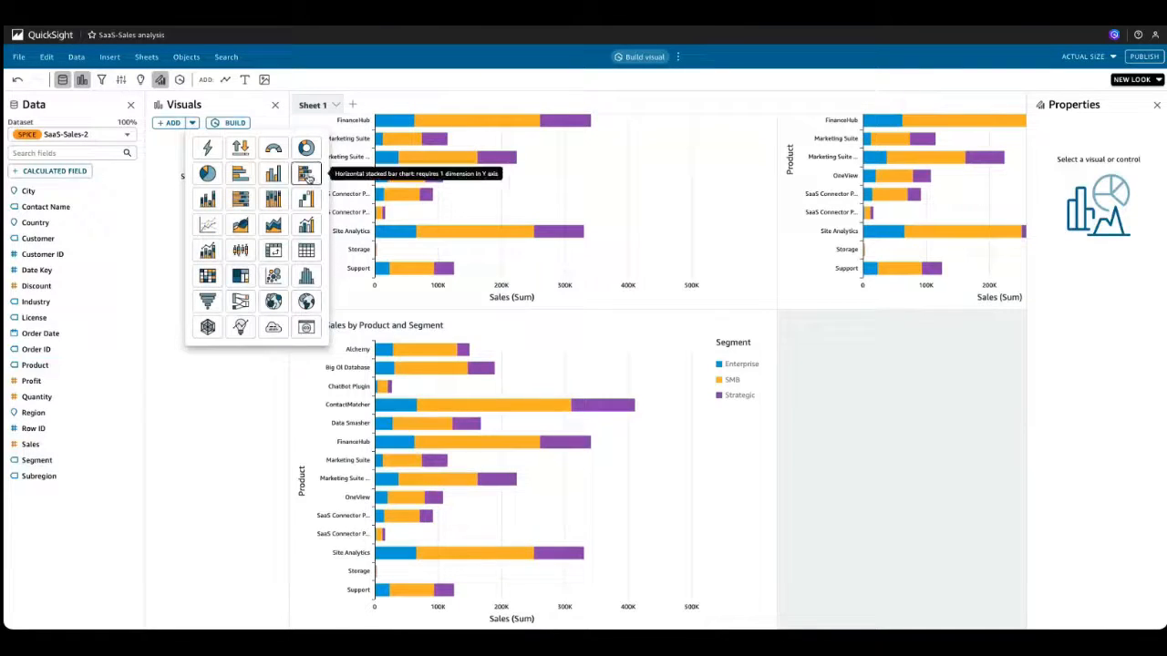
click(208, 200)
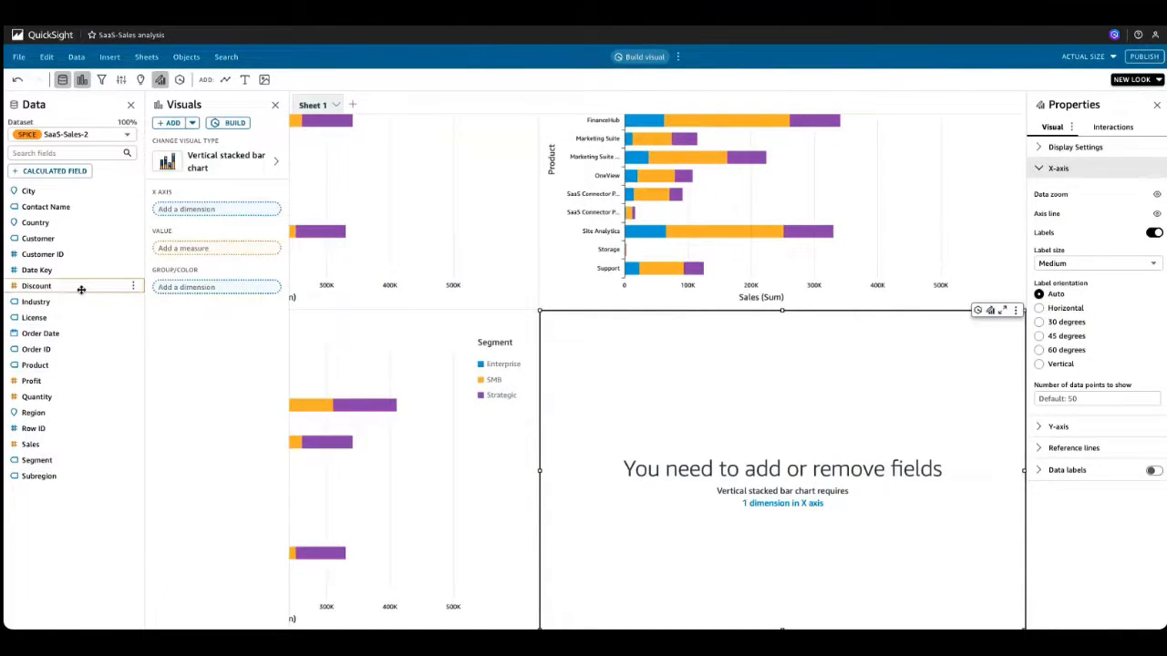
click(52, 364)
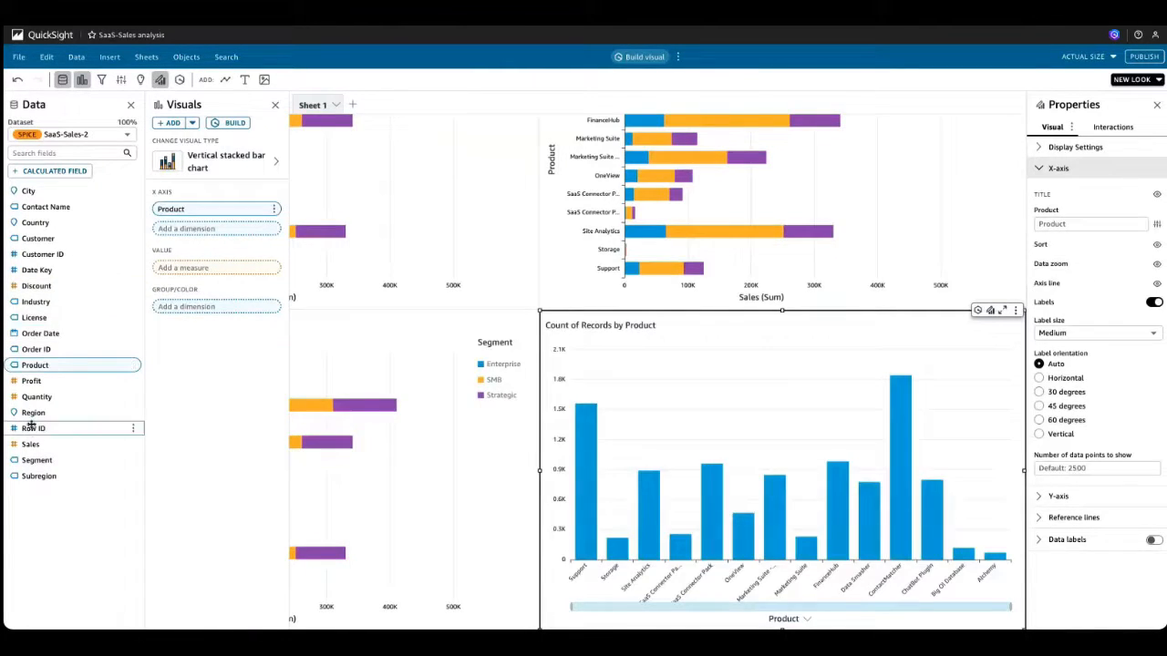
click(38, 459)
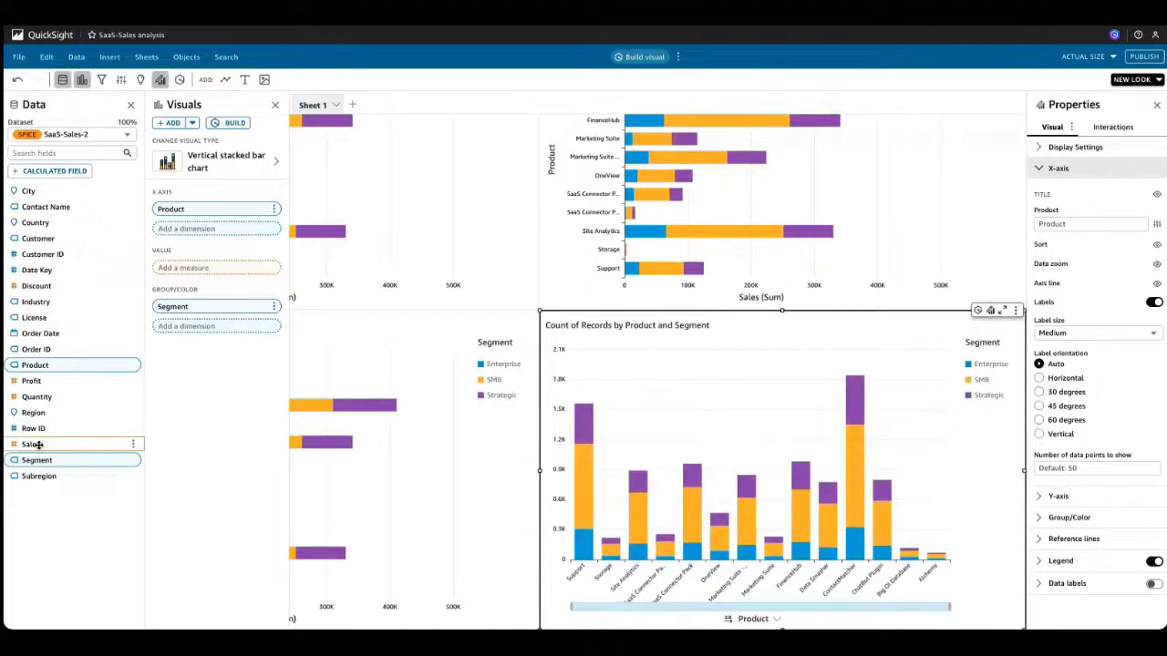
click(38, 444)
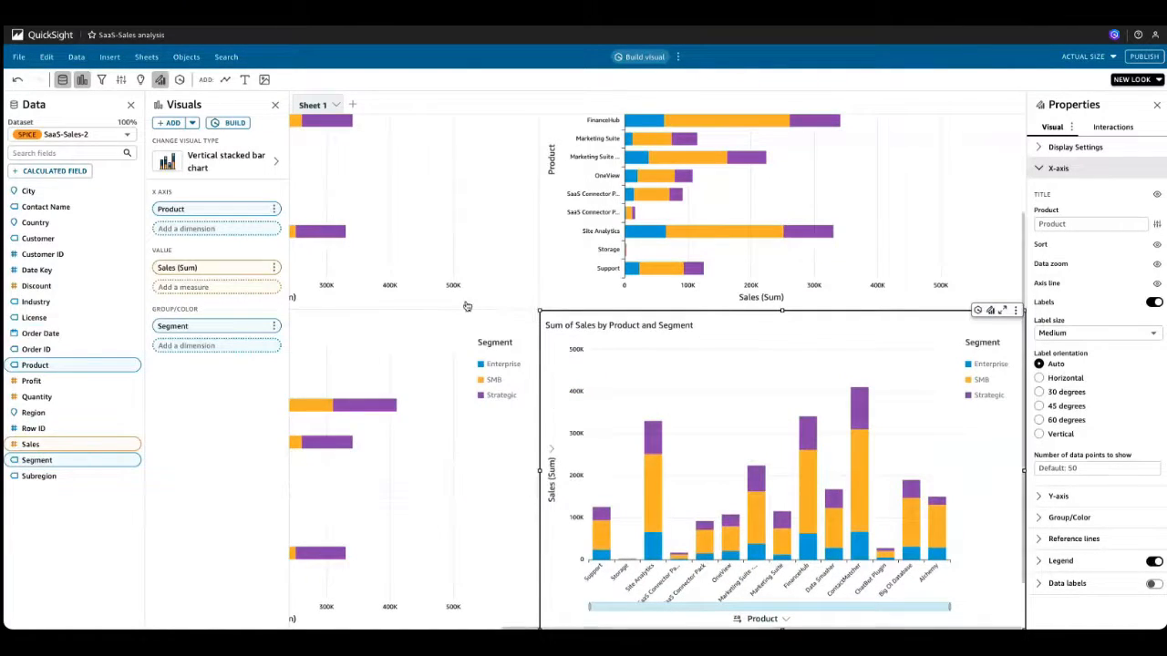
- Set the sheet view to Fit to Width to show all four charts
click(1105, 56)
click(1060, 77)
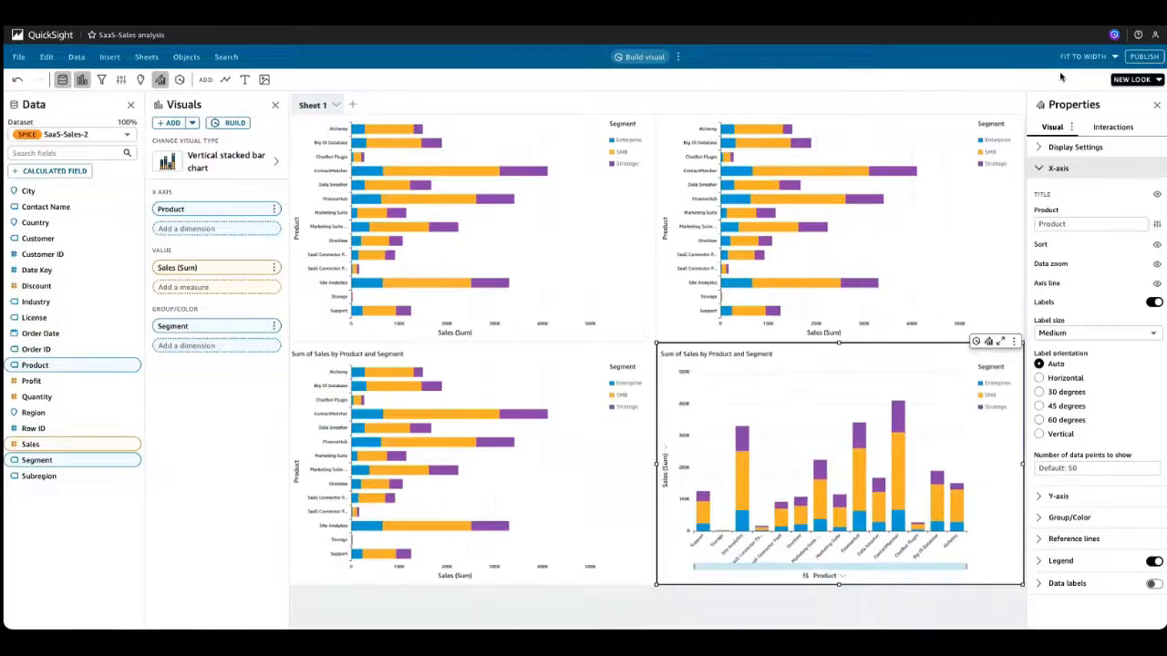
scroll(520, 227, up, 1)
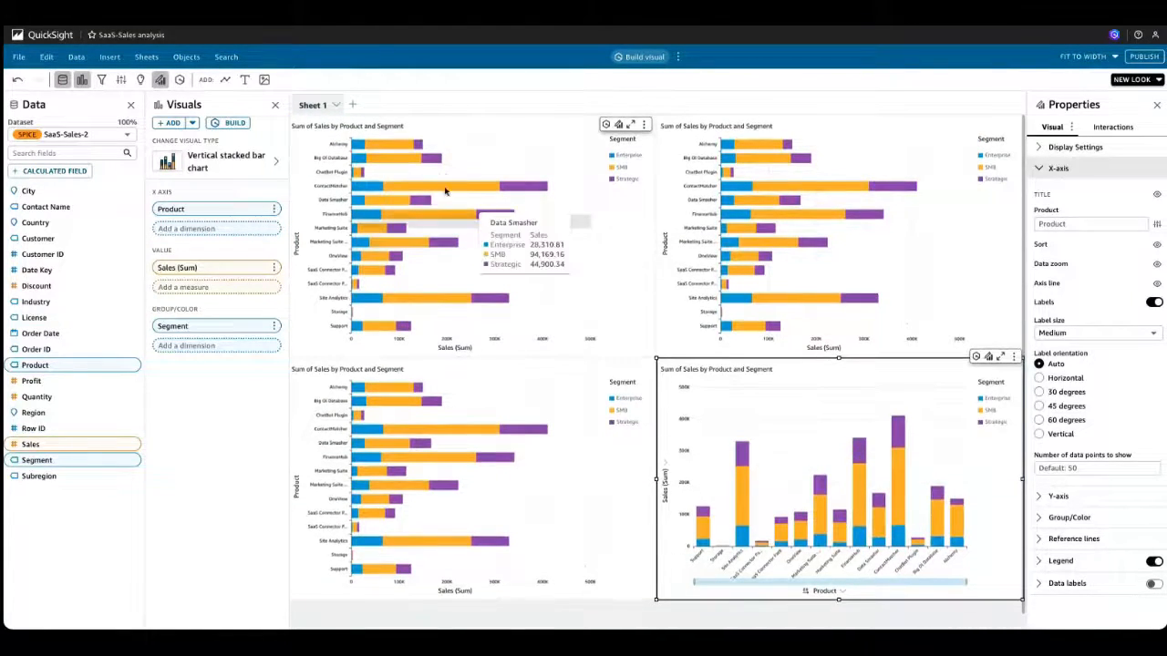
- Title the first horizontal stacked bar chart "Visual 1" and copy the title text for reuse
double_click(360, 128)
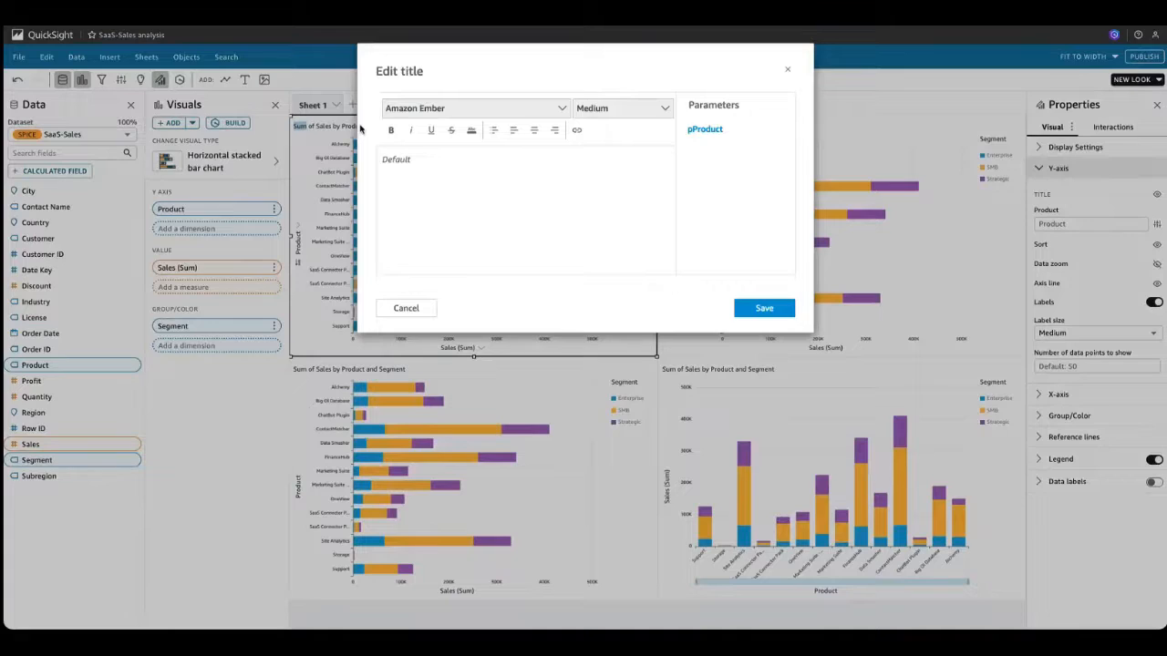
text(Visual 1)
key(ctrl+a)
key(ctrl+c)
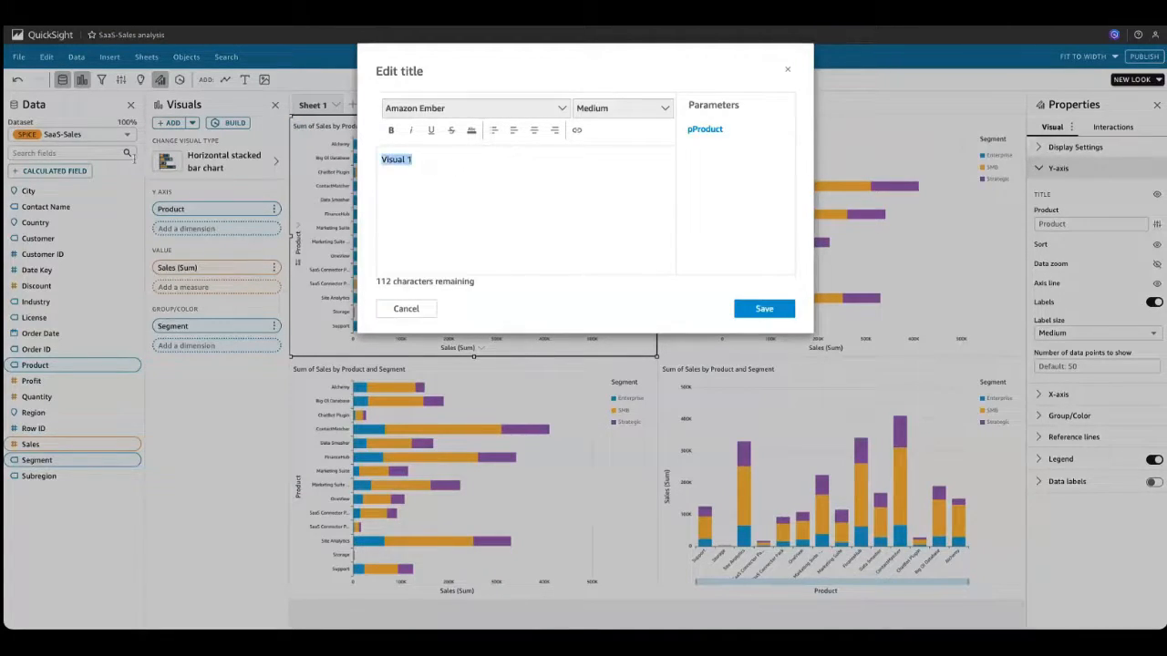
click(768, 310)
- Title the horizontal stacked bar chart beside Visual 1 "Visual 2"
double_click(703, 126)
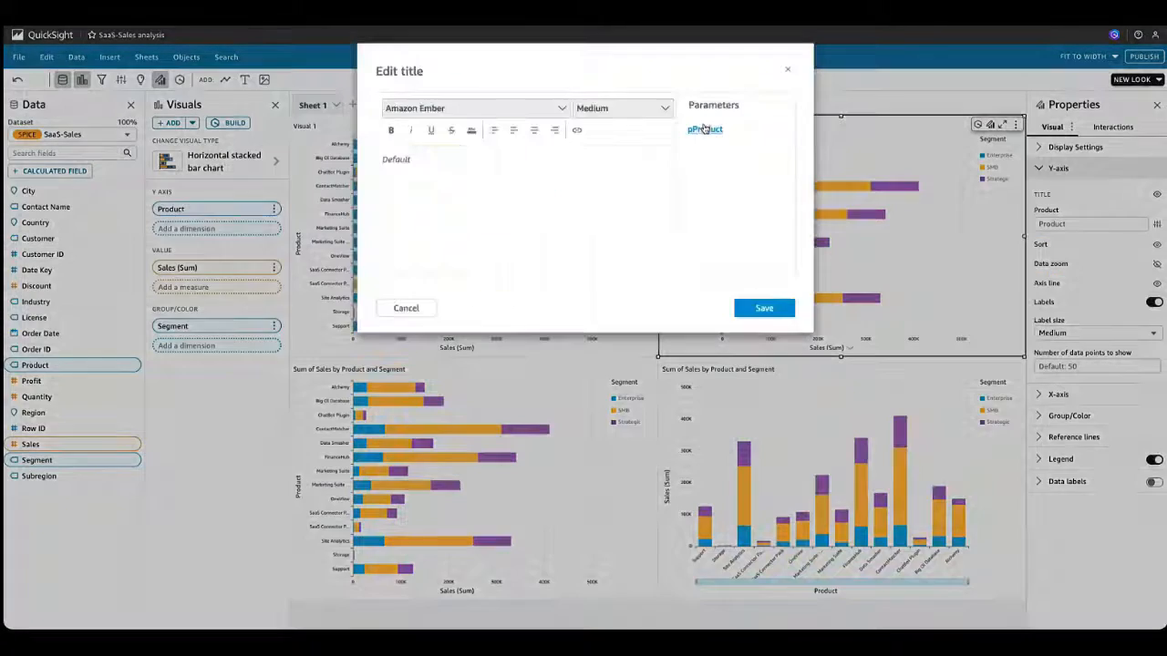
key(ctrl+v)
key(BackSpace)
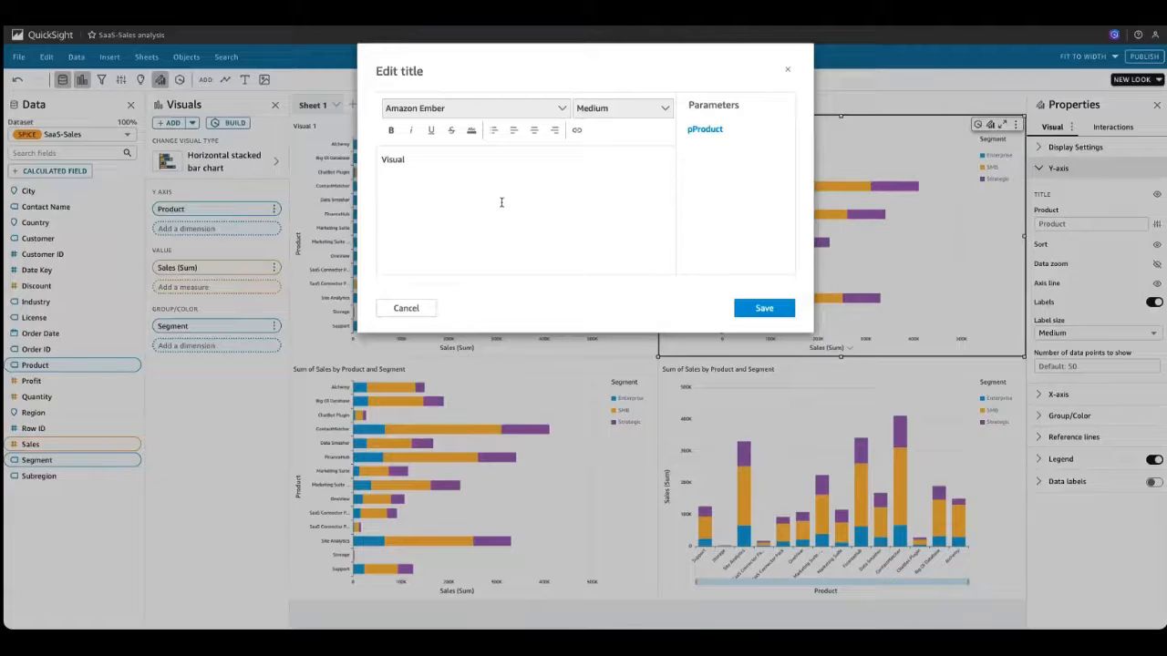
text(2)
click(760, 308)
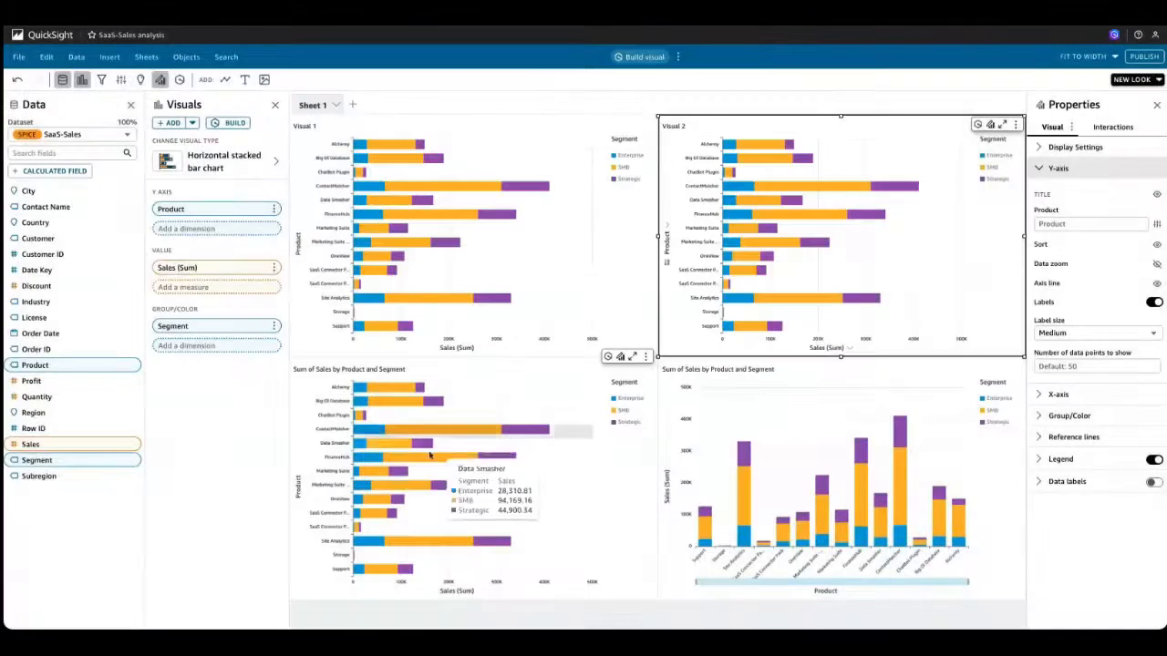
- Title the horizontal stacked bar chart below Visual 1 "Visual 3"
double_click(359, 370)
key(ctrl+v)
key(BackSpace)
text(3)
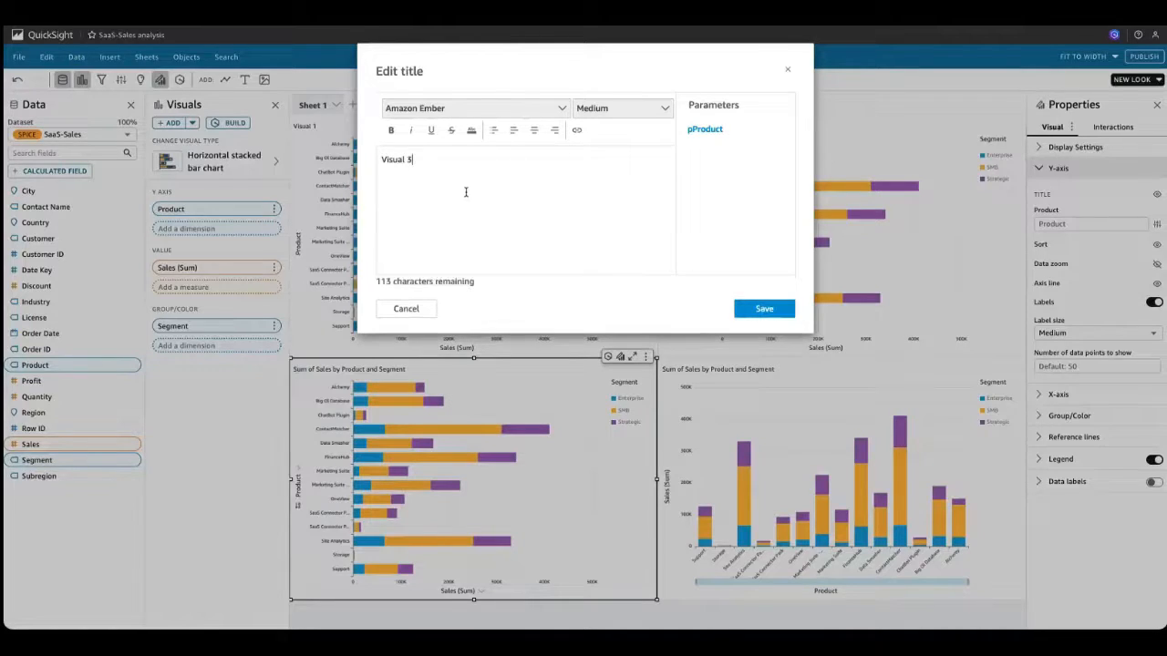
click(762, 311)
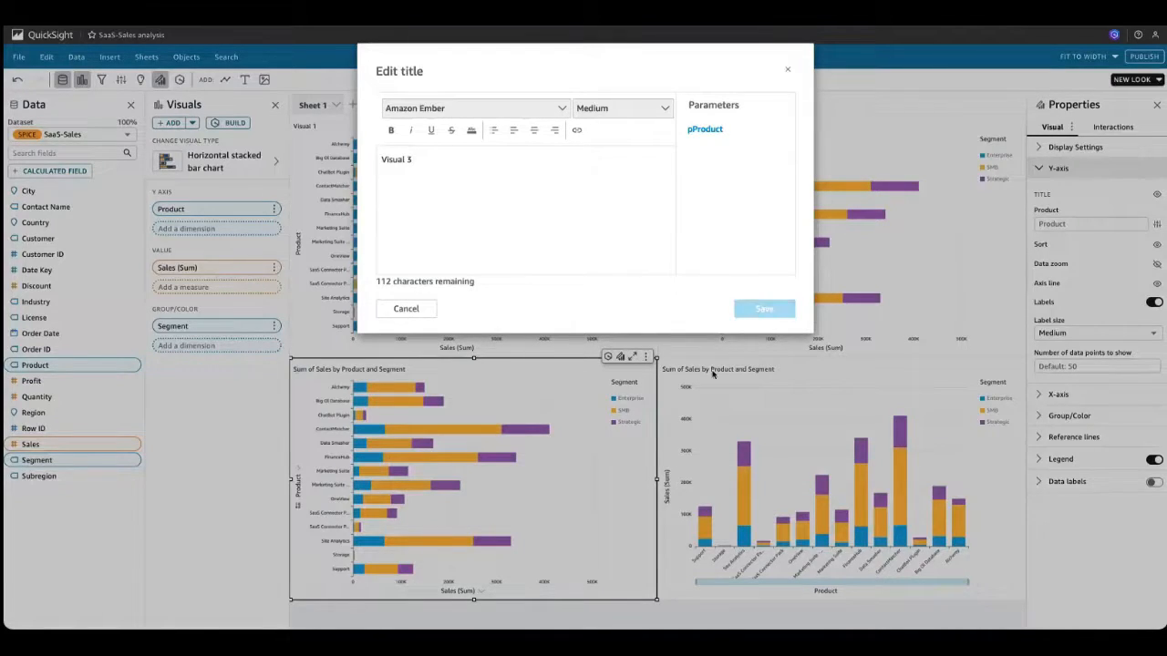
- Title the vertical stacked bar chart from the SaaS-Sales-2 dataset "Visual 4"
double_click(713, 370)
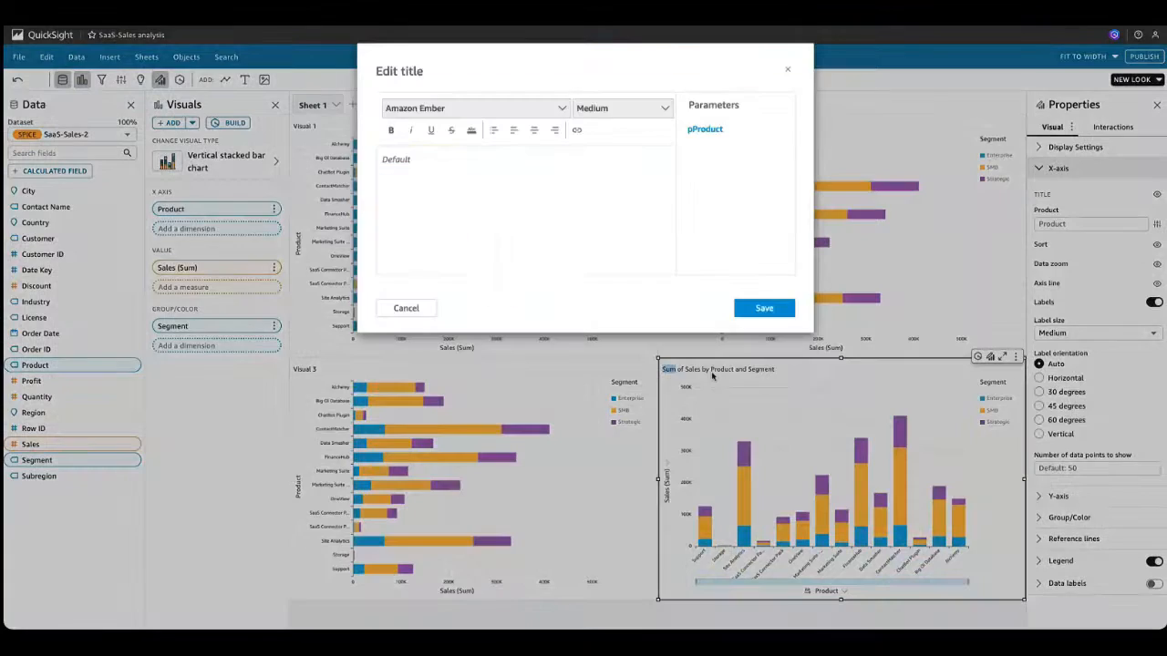
text(Visual 3)
key(BackSpace)
text(4)
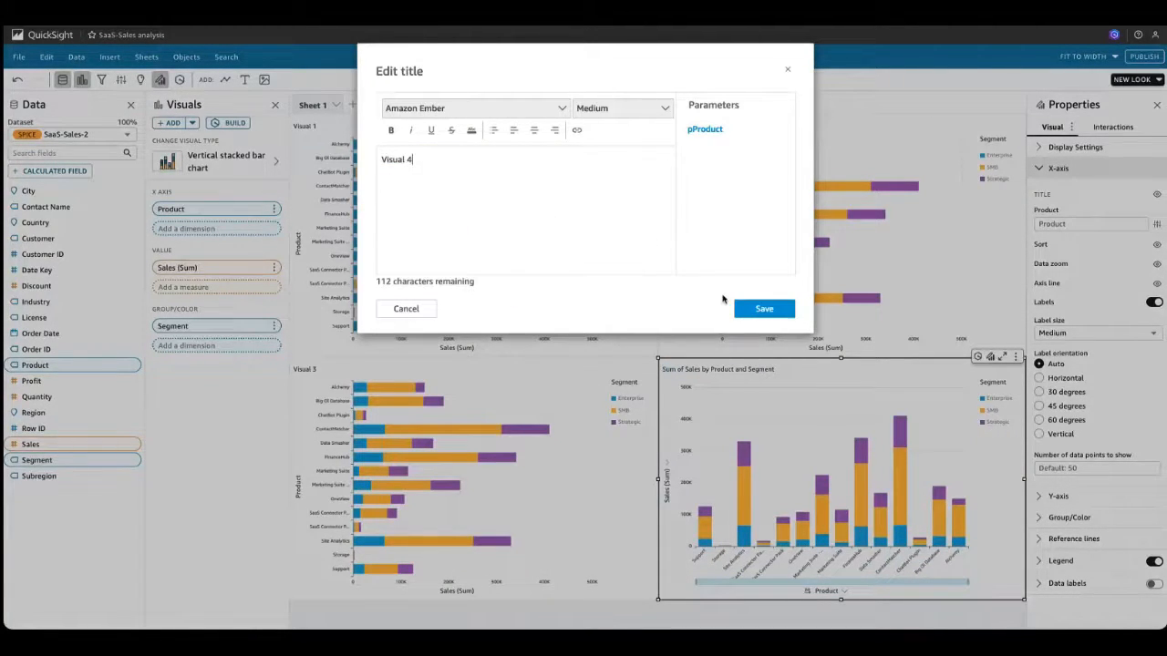
click(760, 311)
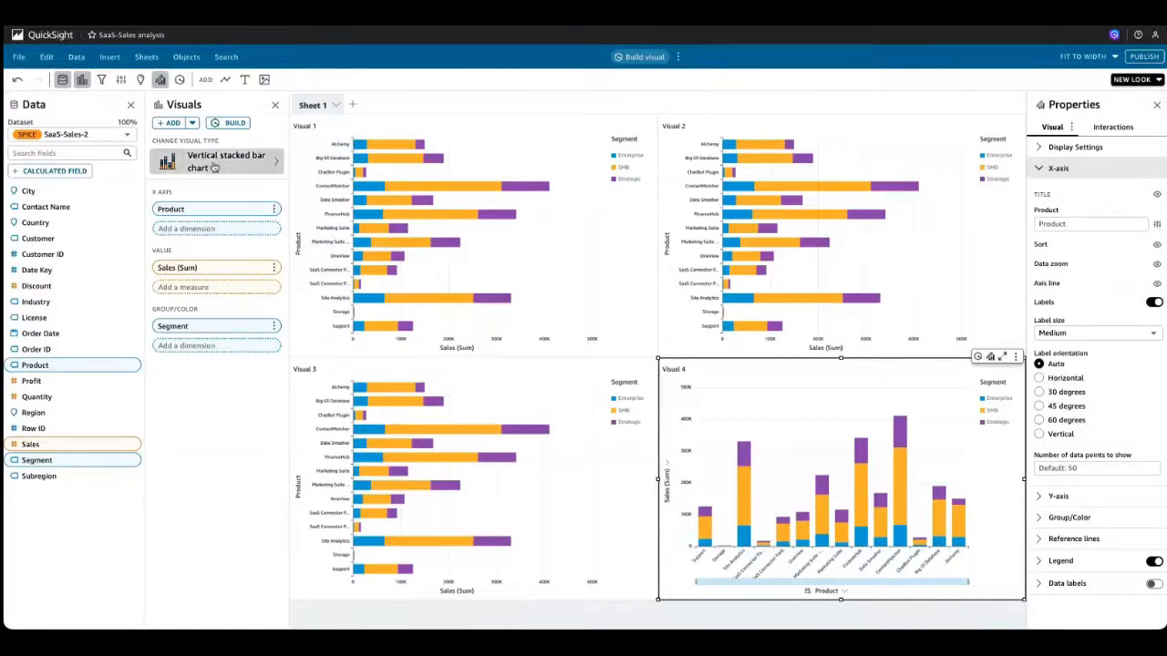
- Add a Product filter to Visual 1 and place its control at the top of the sheet
click(625, 209)
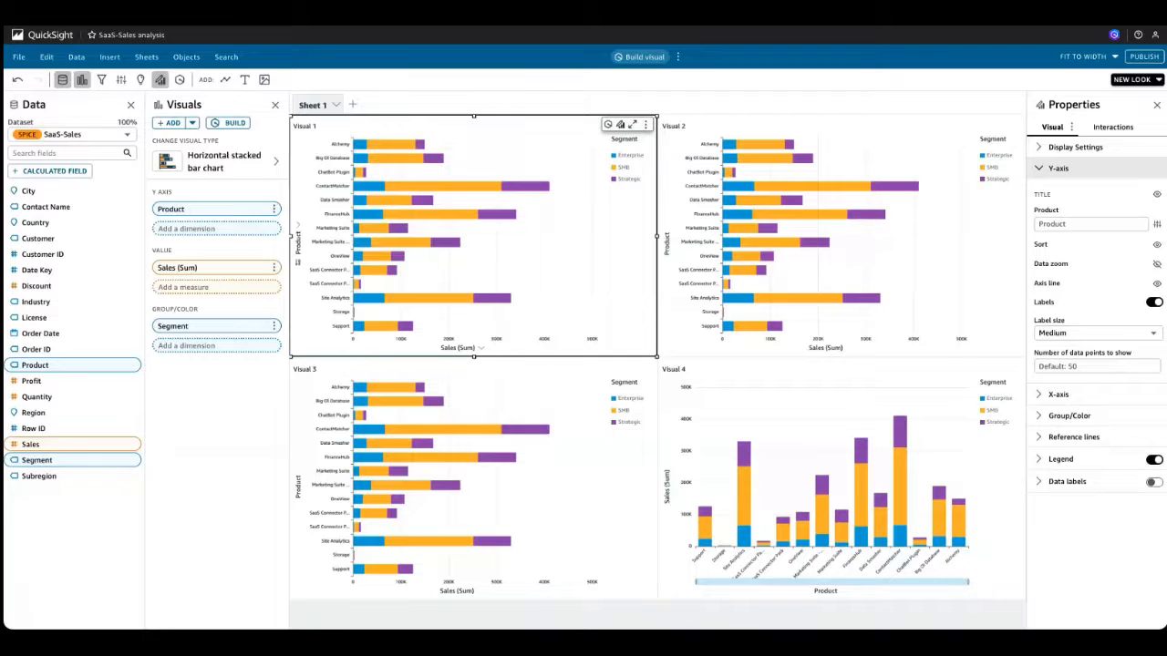
mouse_move(401, 225)
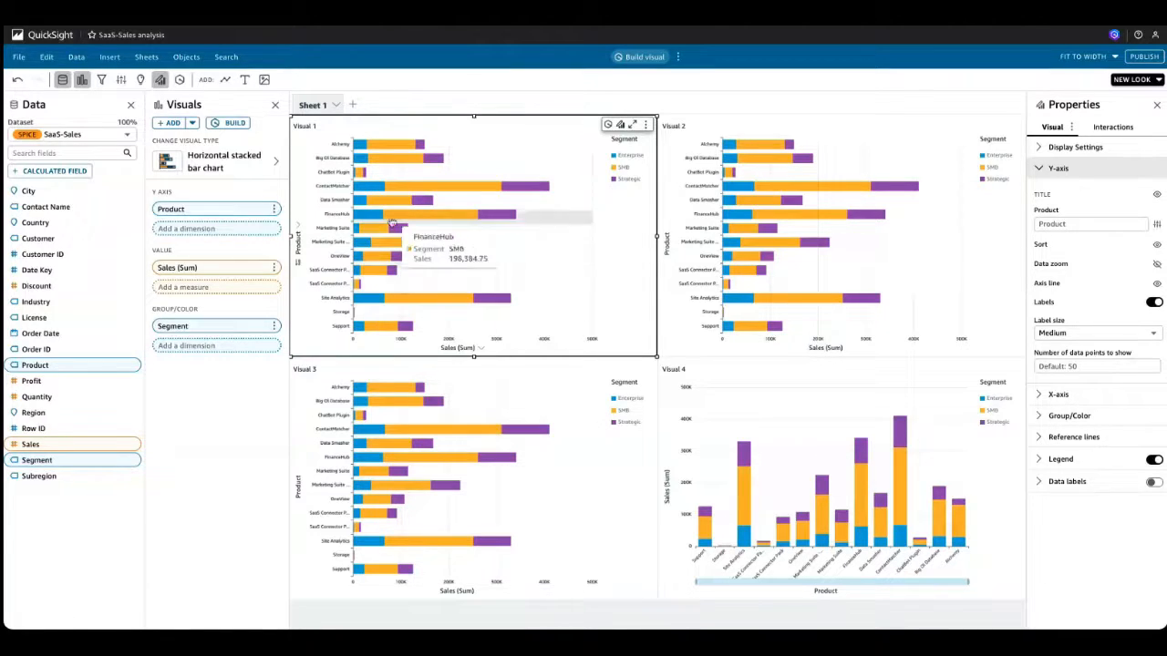
click(134, 366)
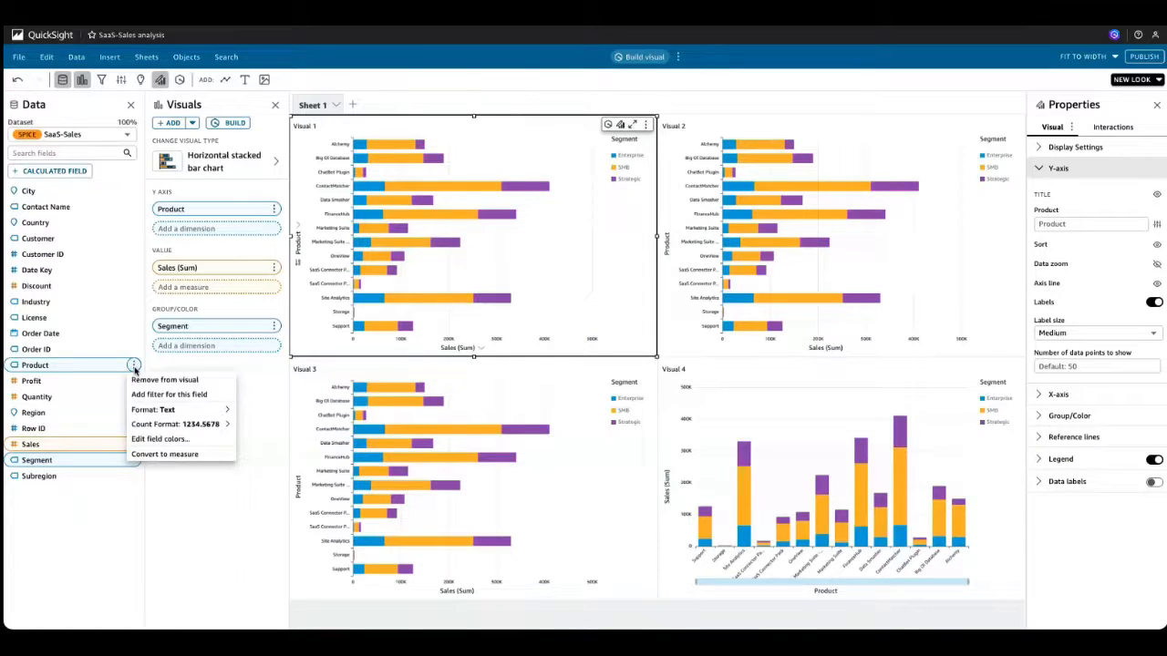
click(157, 396)
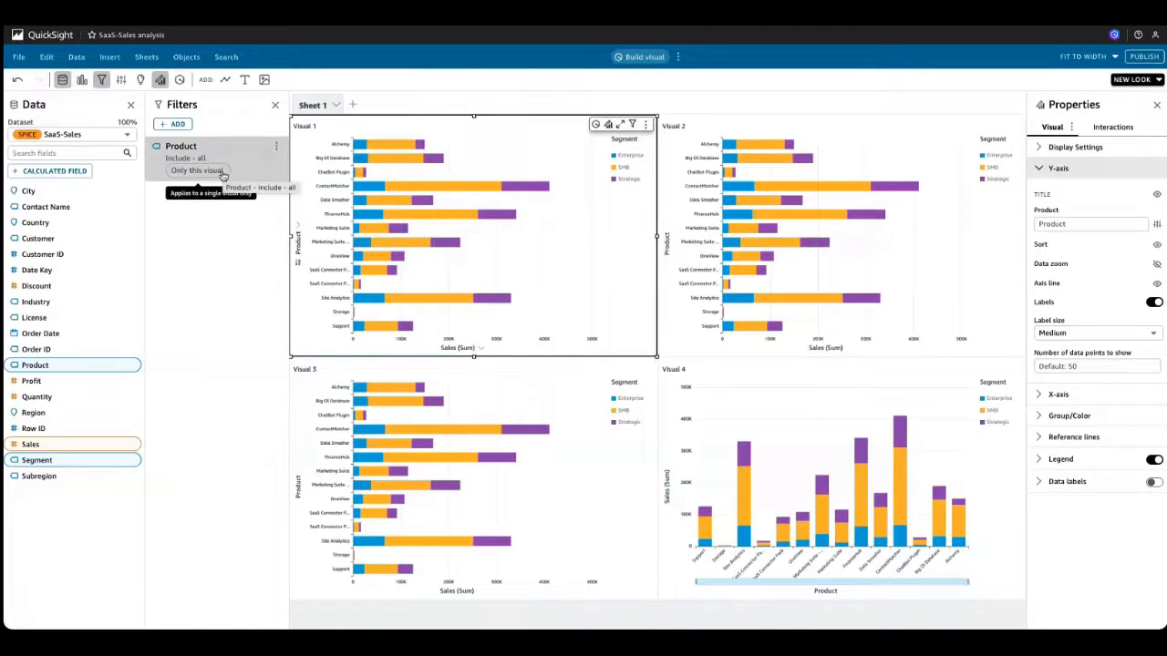
click(276, 147)
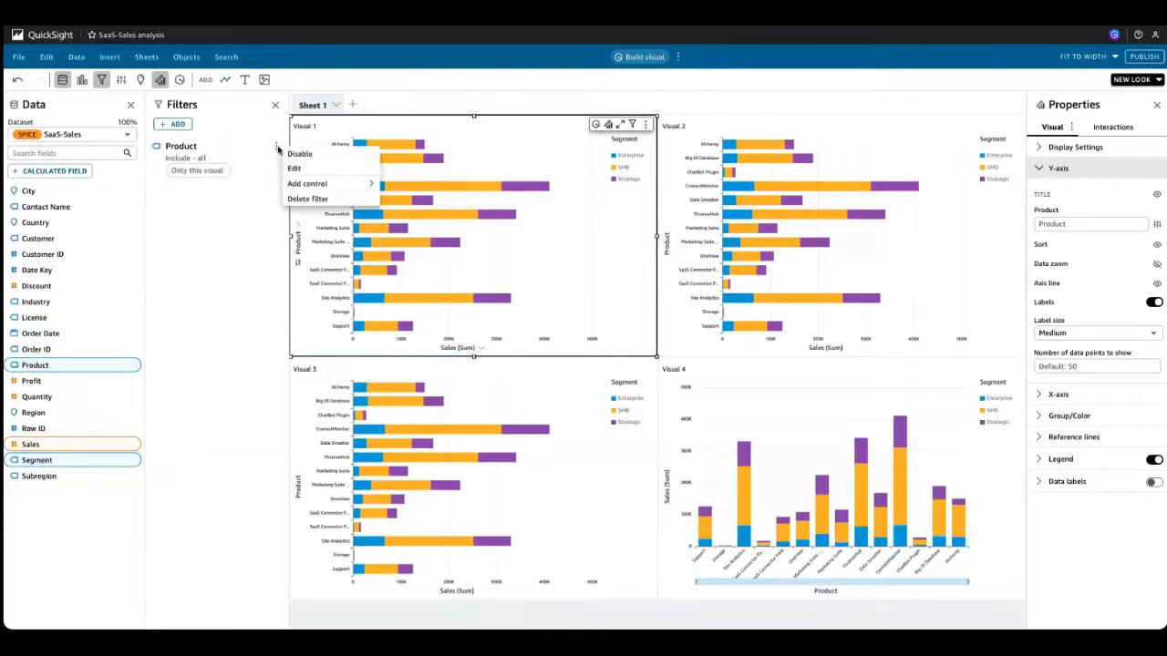
mouse_move(355, 185)
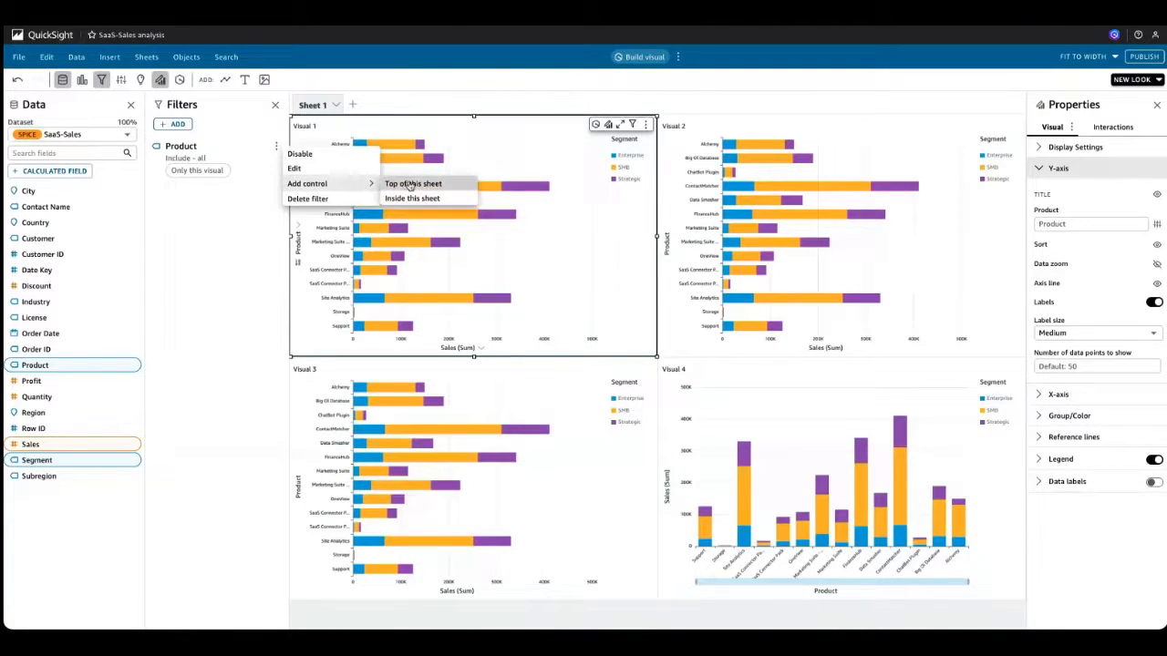
click(410, 185)
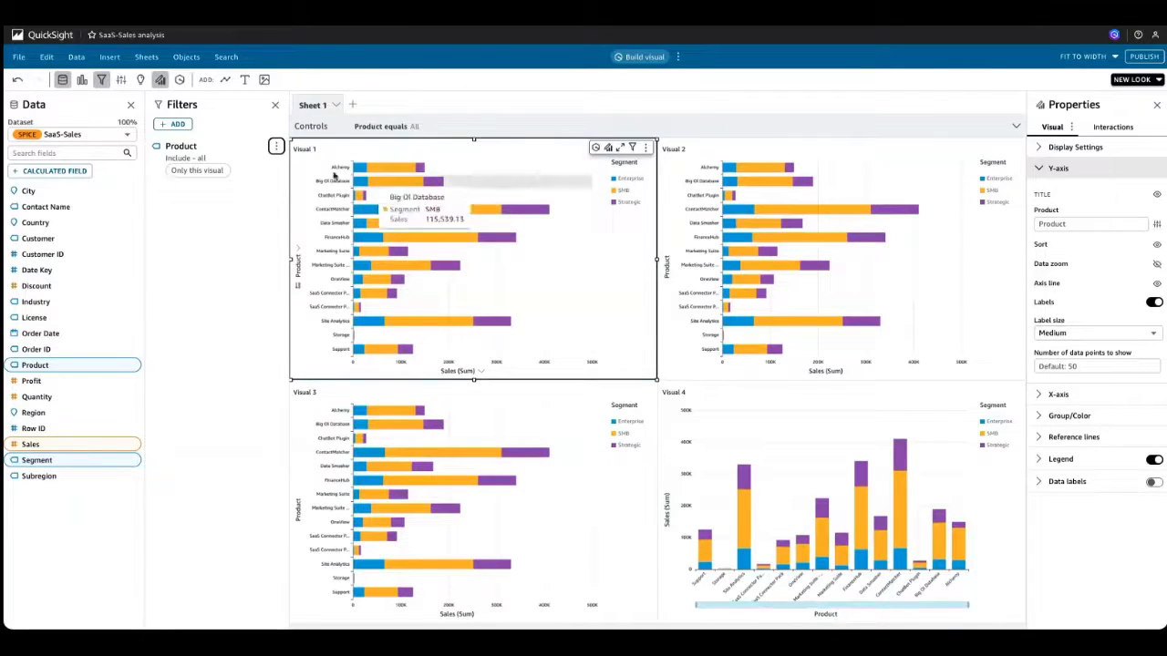
- Review the Product filter's scope and exclude Alchemy through the sheet's Product control
click(219, 157)
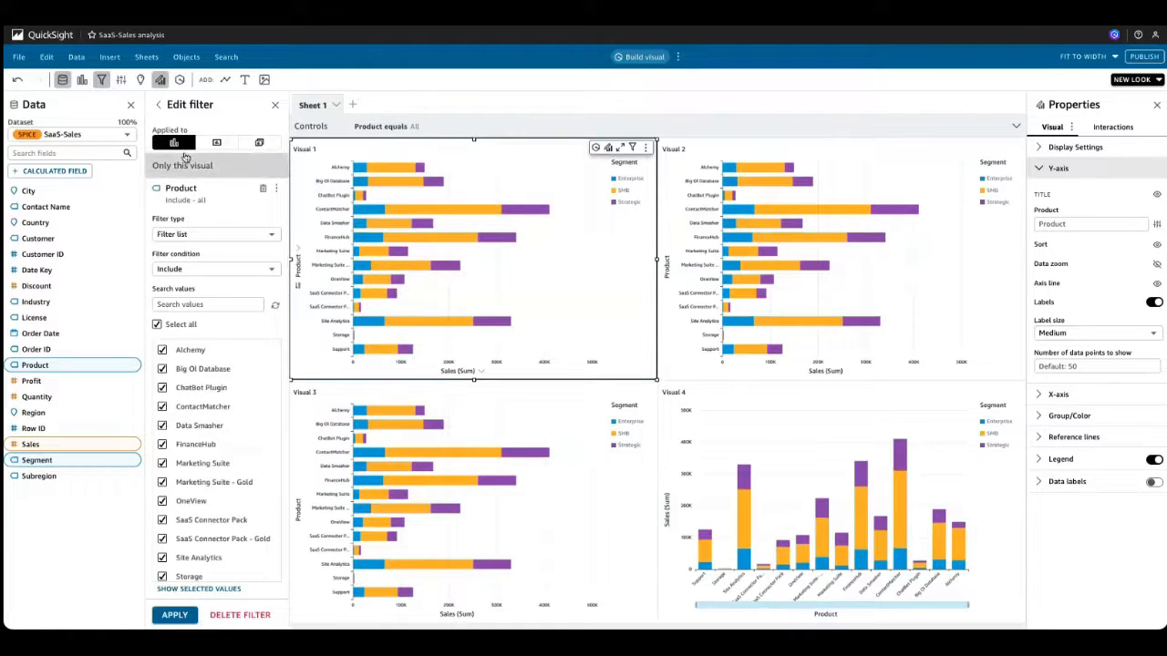
scroll(244, 250, down, 1)
scroll(244, 249, up, 1)
scroll(243, 250, down, 1)
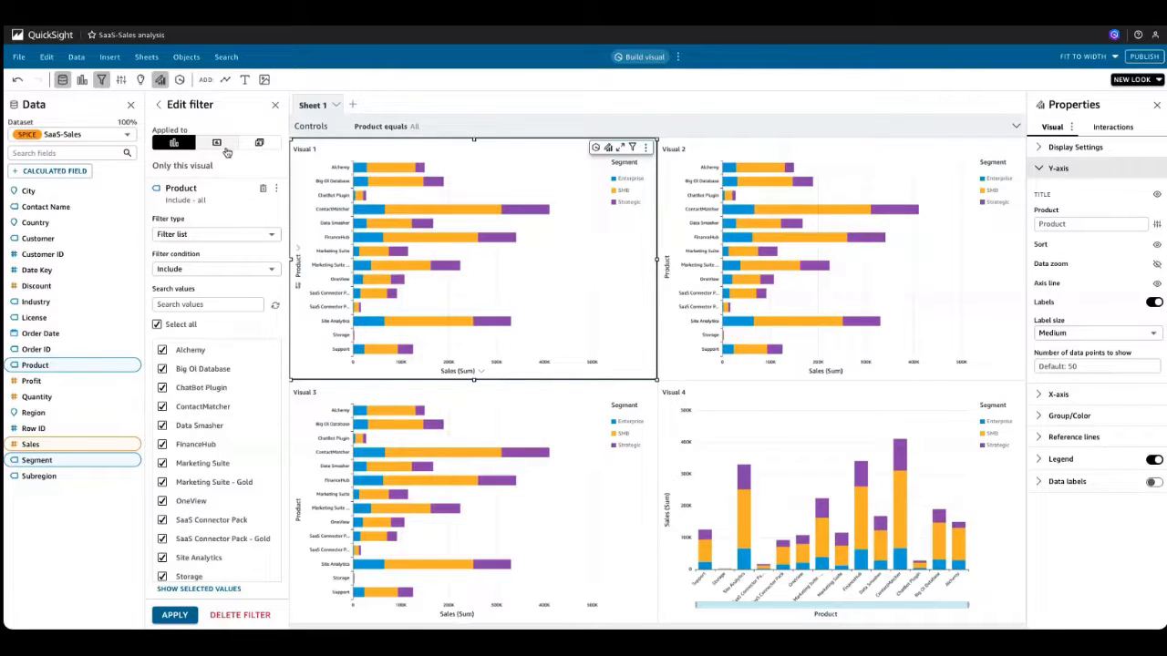
click(406, 133)
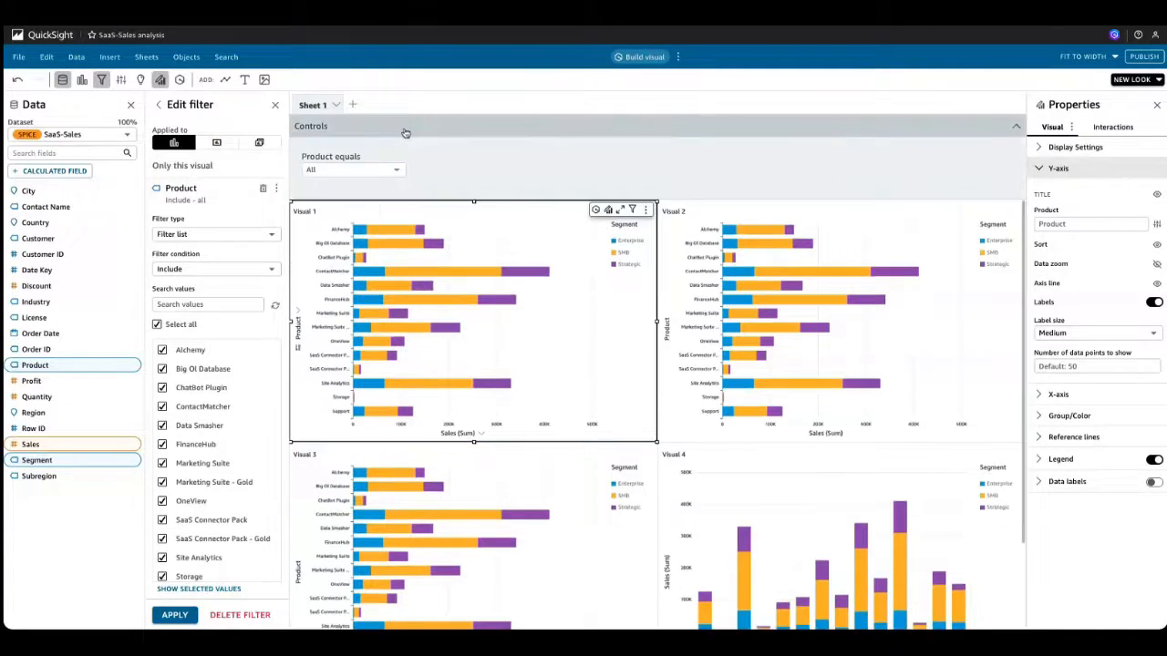
click(396, 170)
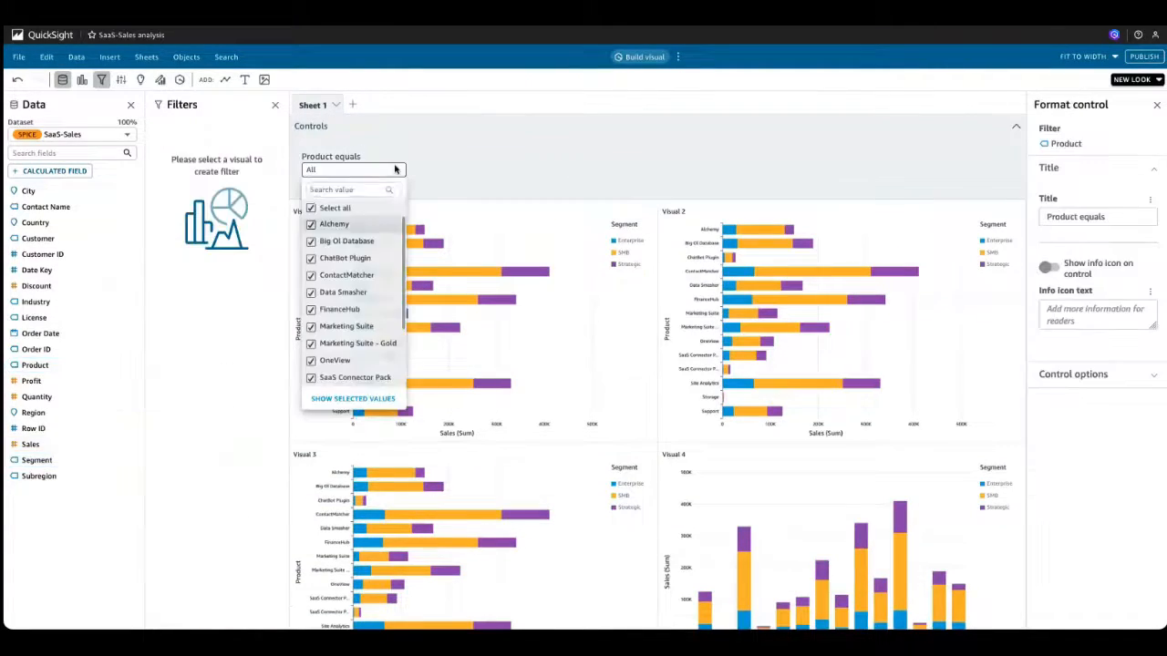
click(312, 223)
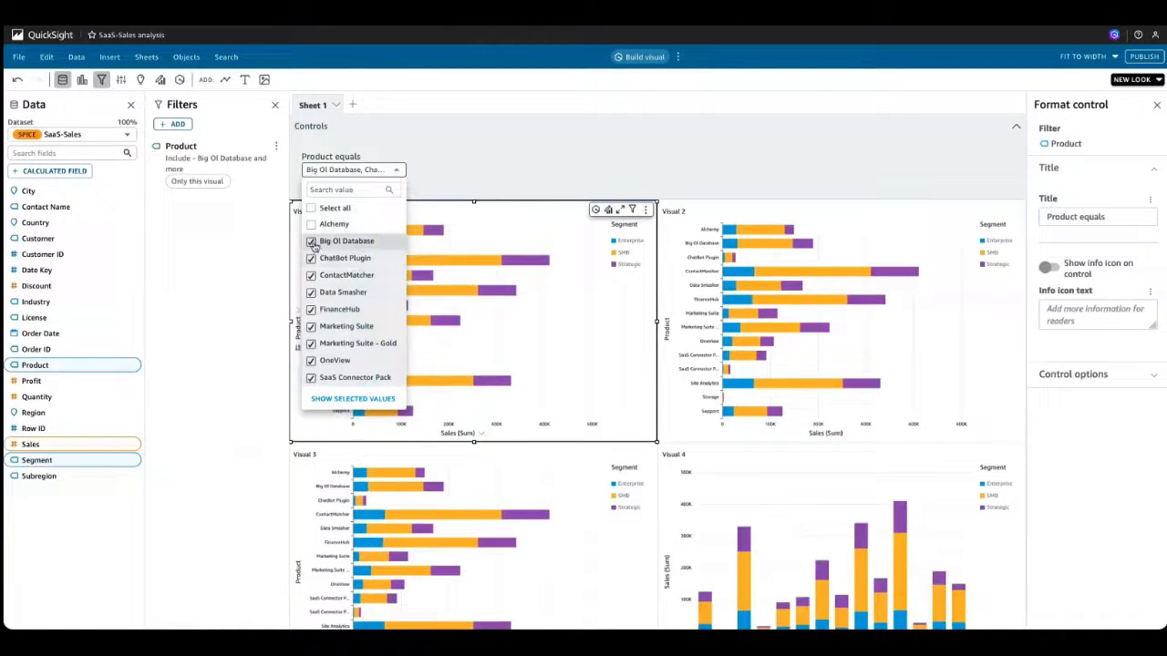
click(484, 186)
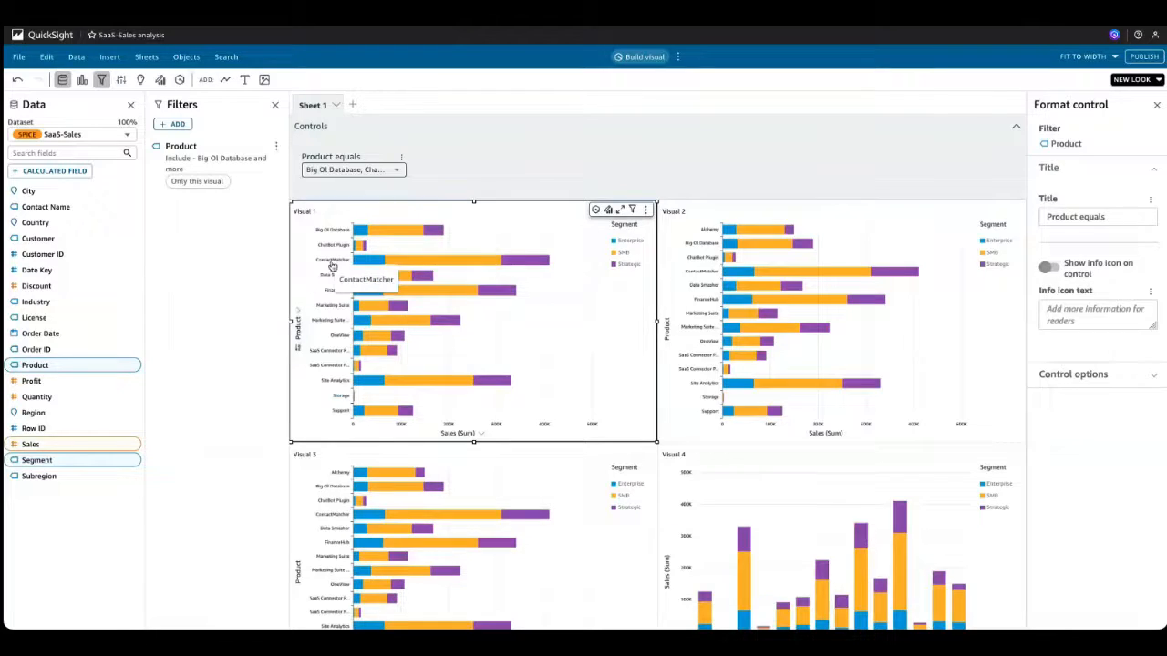
mouse_move(387, 310)
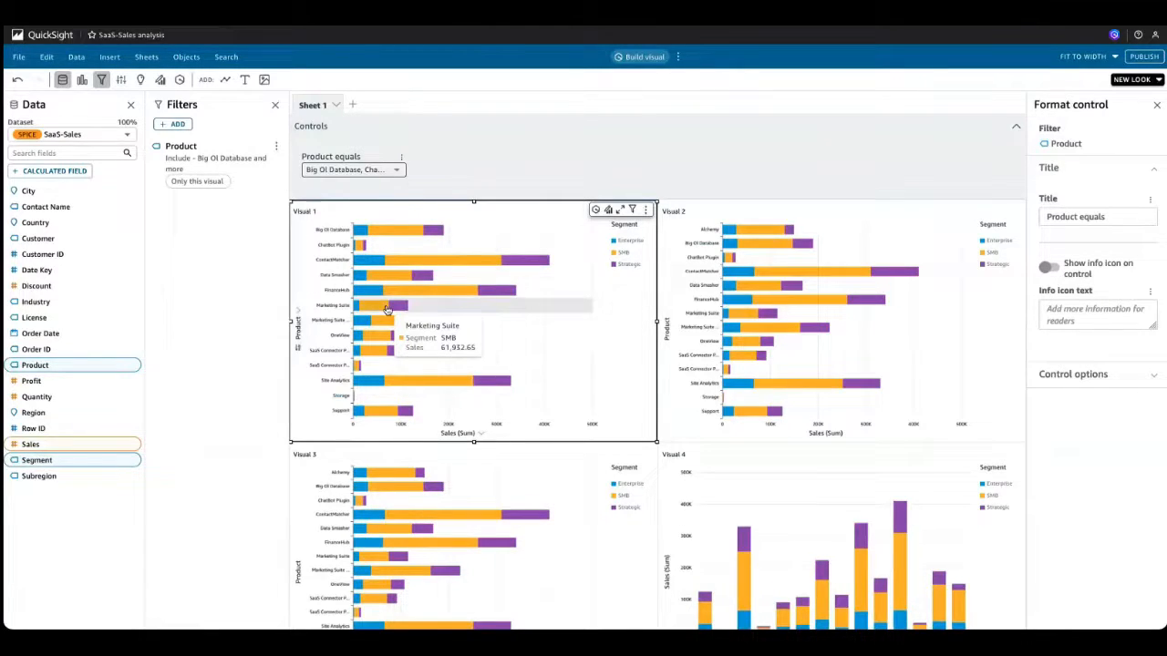
- Sort the X axis of Visual 4 by Product in ascending order
click(171, 173)
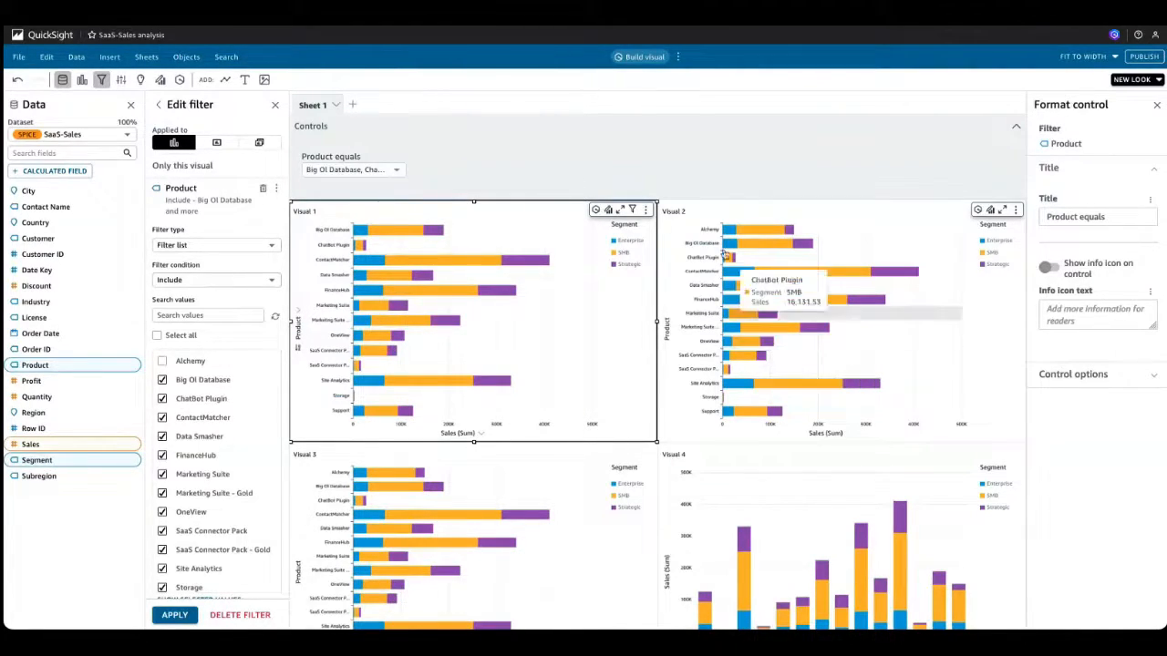
scroll(788, 563, down, 1)
scroll(788, 562, up, 1)
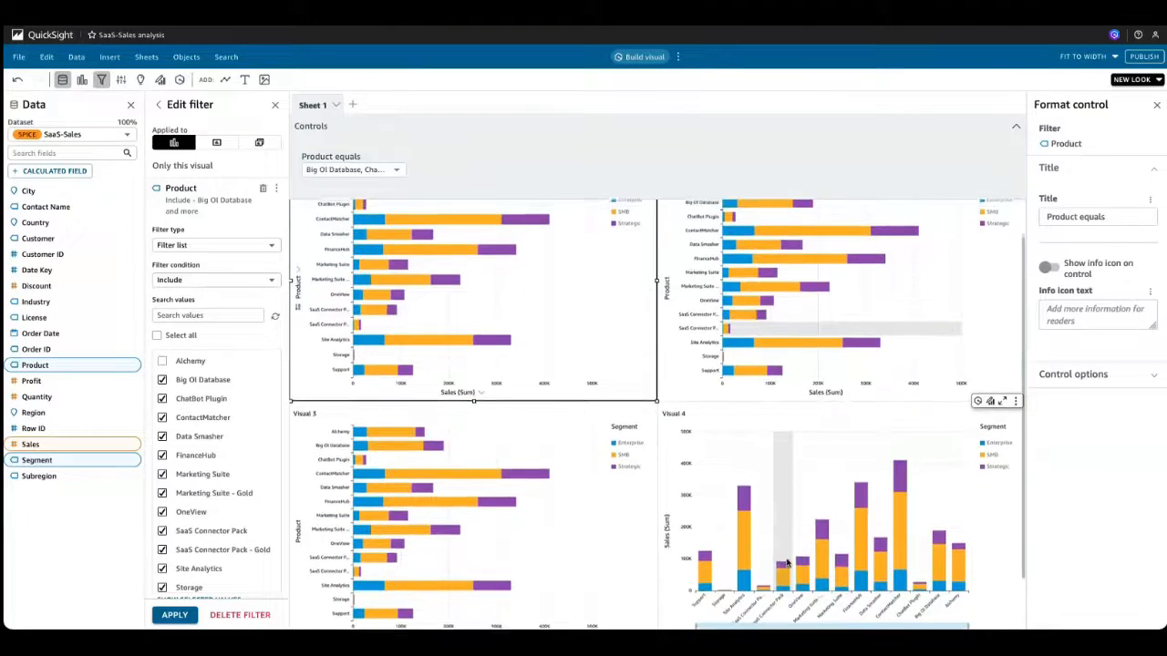
scroll(707, 542, down, 2)
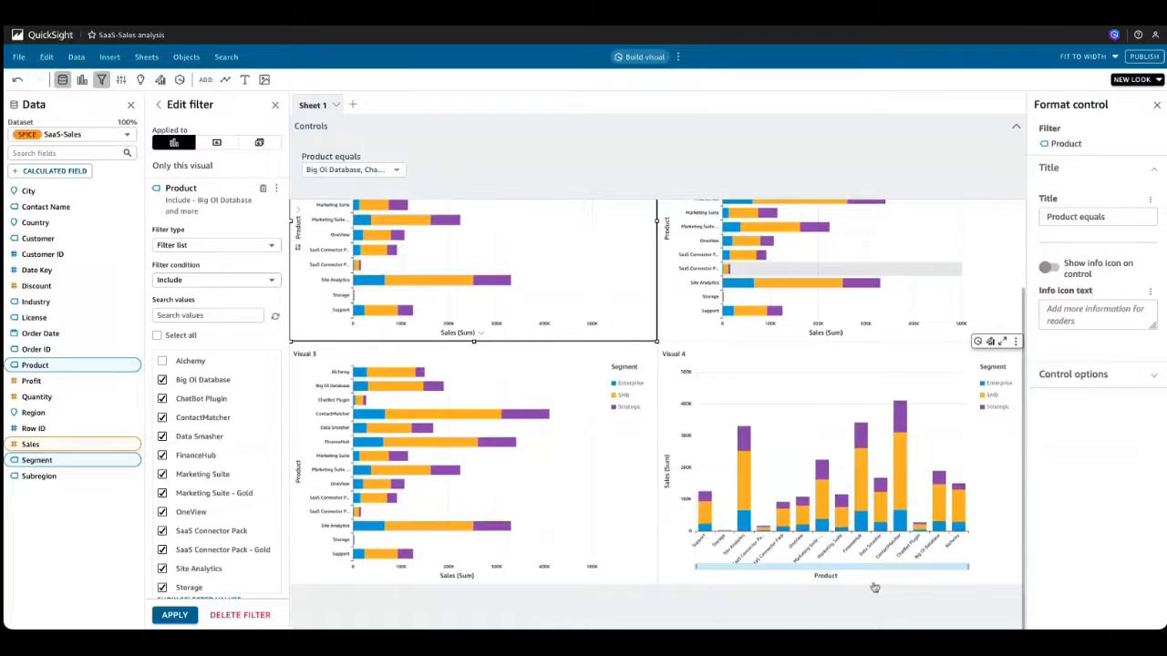
click(830, 577)
mouse_move(906, 540)
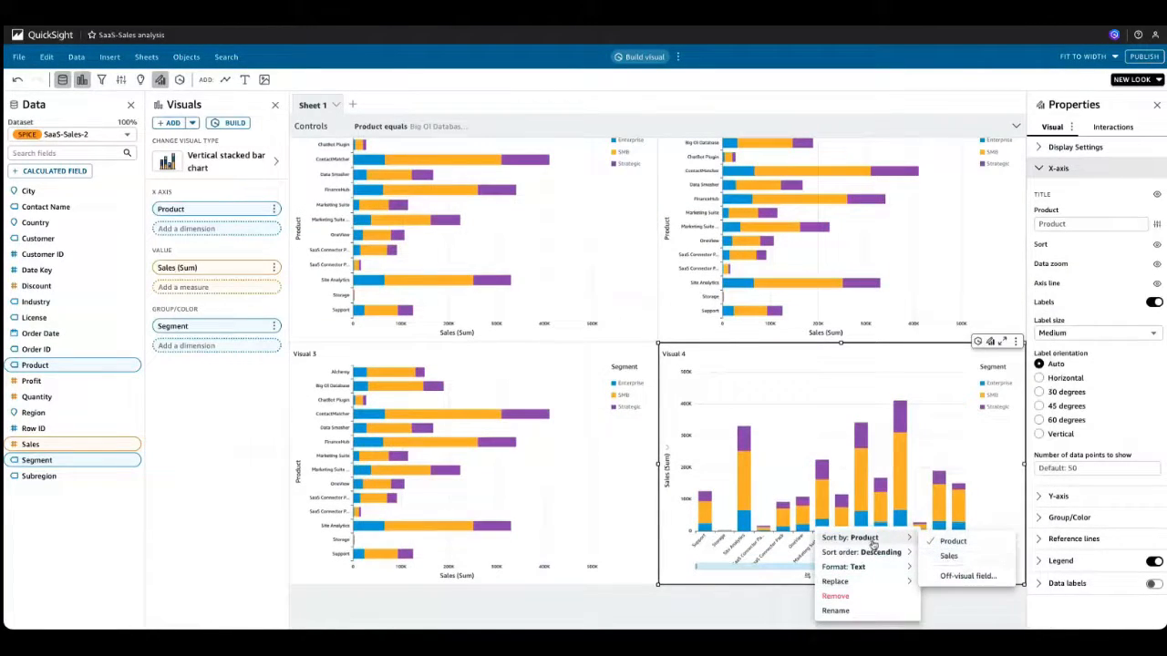
mouse_move(873, 558)
click(955, 556)
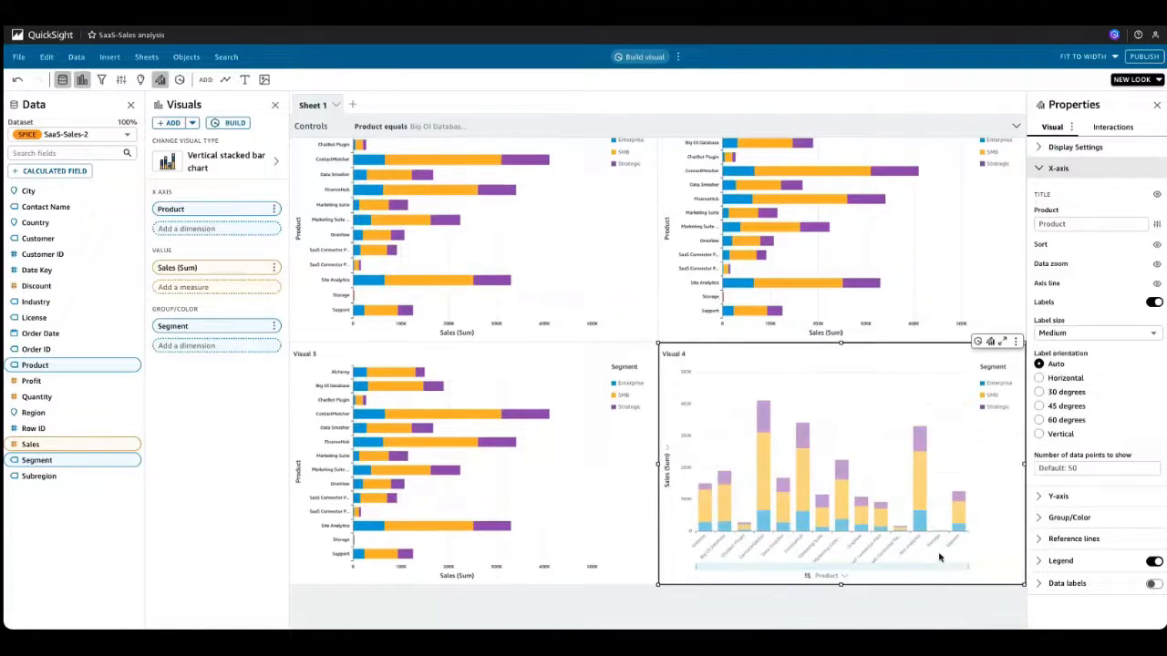
mouse_move(700, 547)
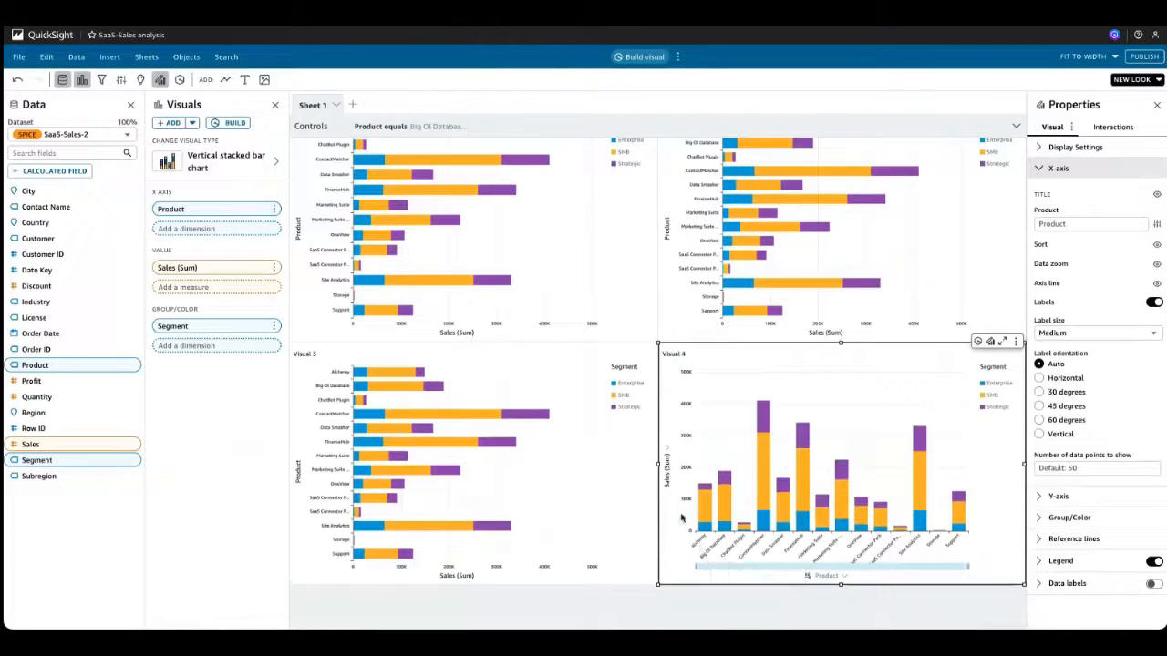
- Change the scope of Visual 1's Product filter to all visuals on this sheet
scroll(634, 476, up, 1)
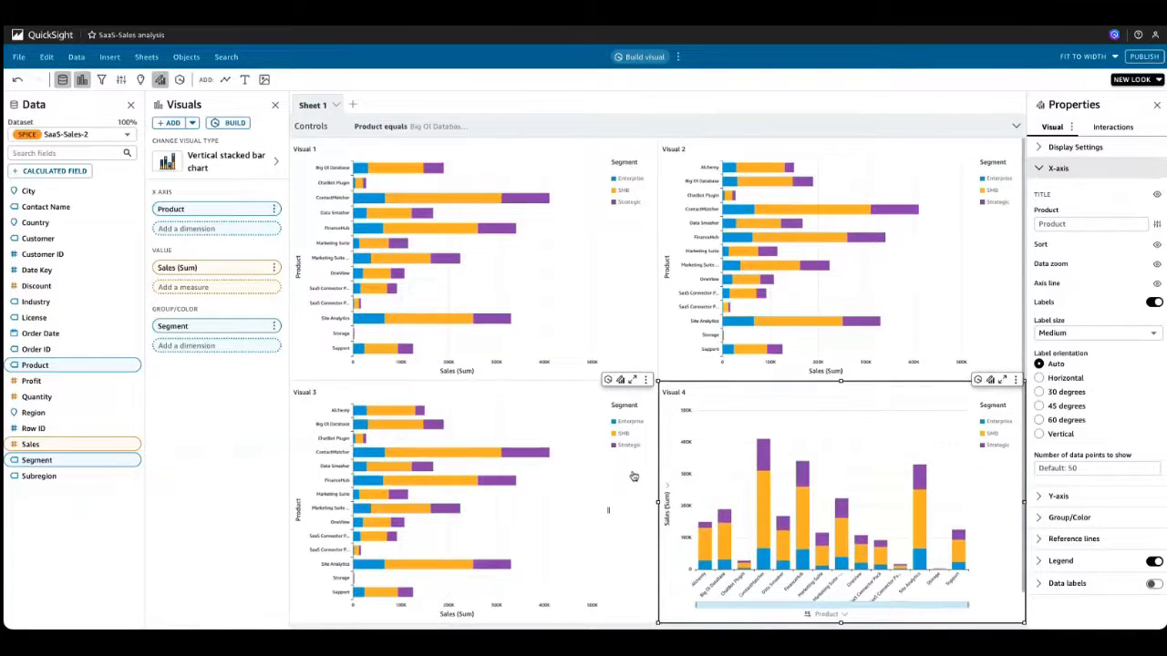
click(407, 149)
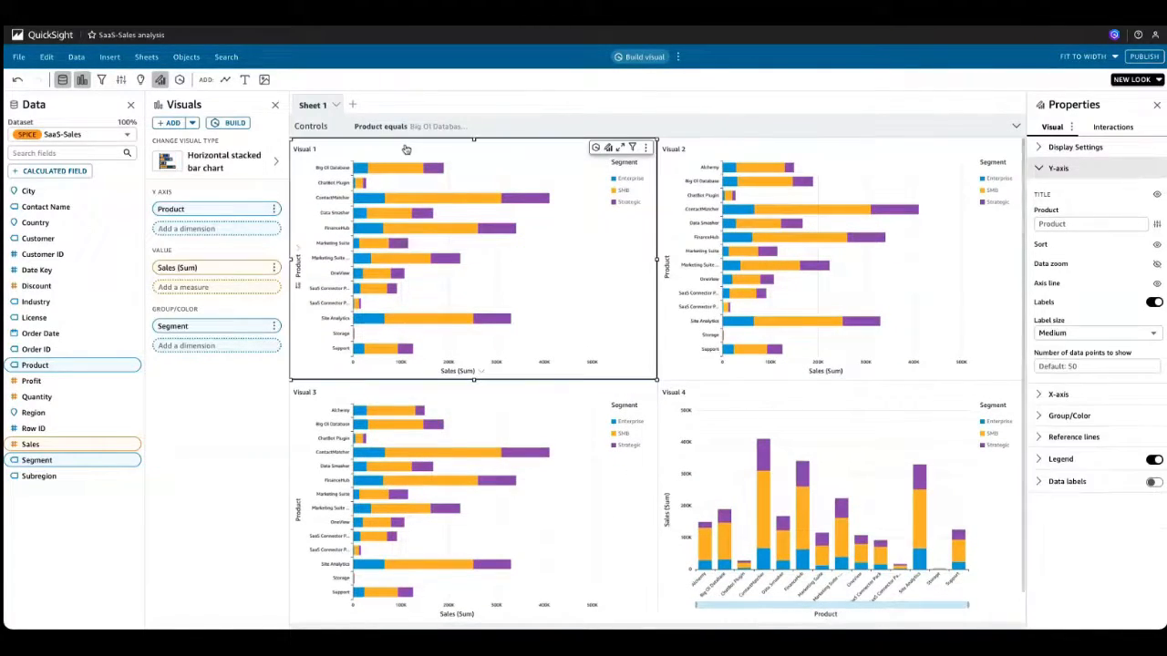
click(102, 80)
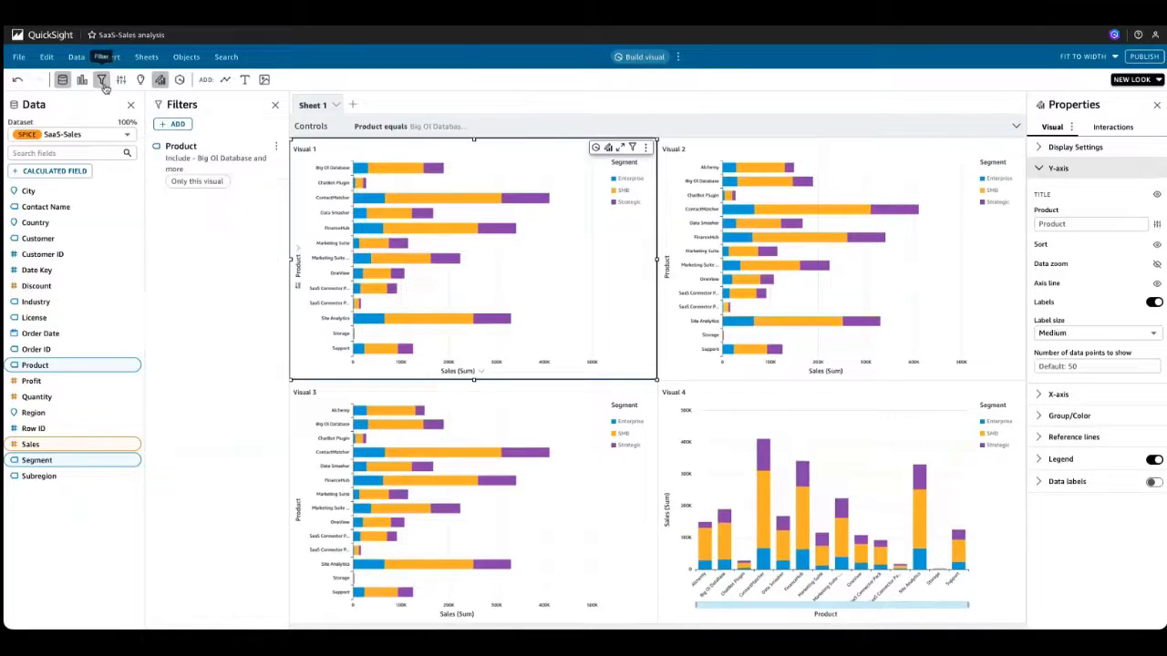
click(228, 155)
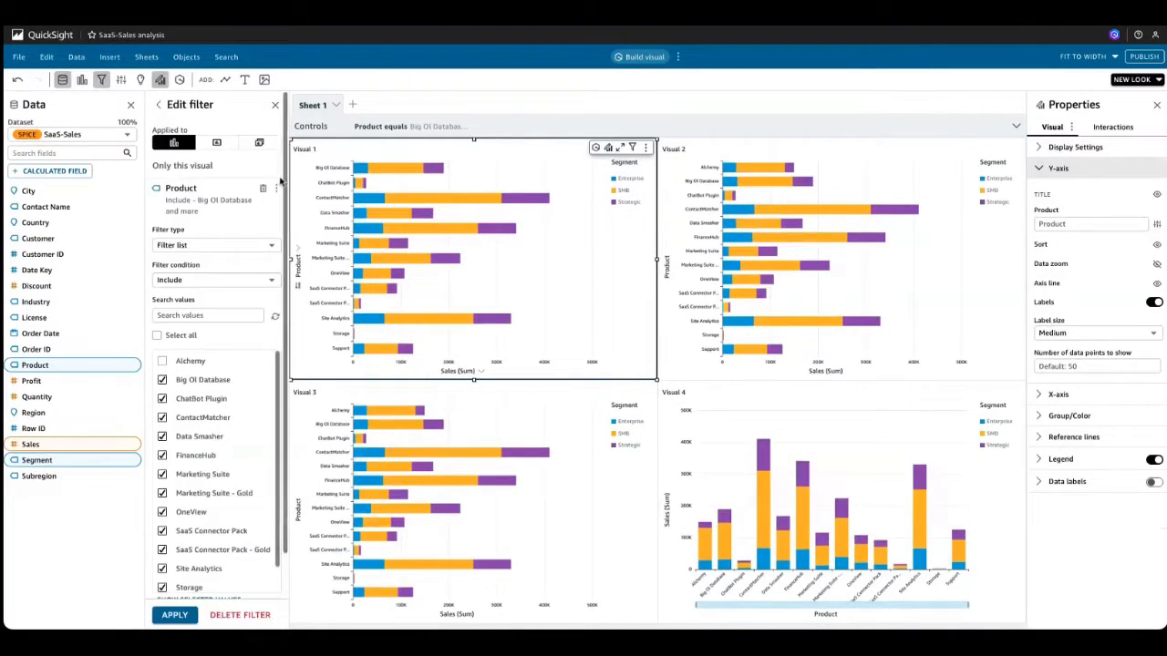
click(227, 148)
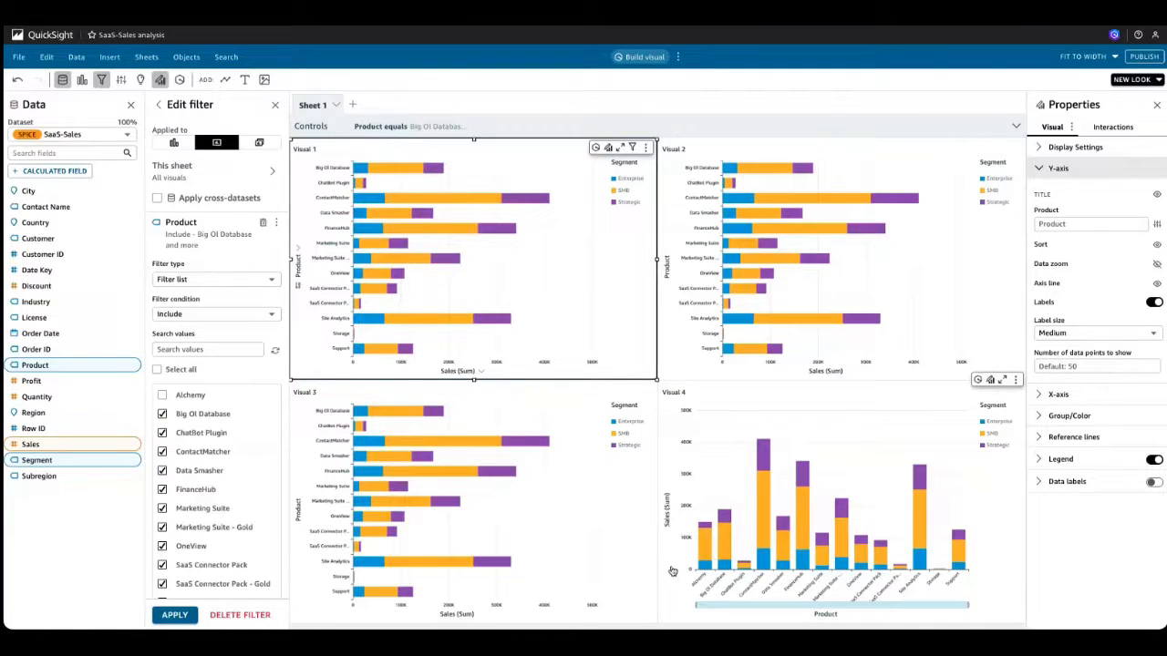
- Apply the Product filter across datasets and review the field mapping from SaaS-Sales to SaaS-Sales-2
mouse_move(702, 584)
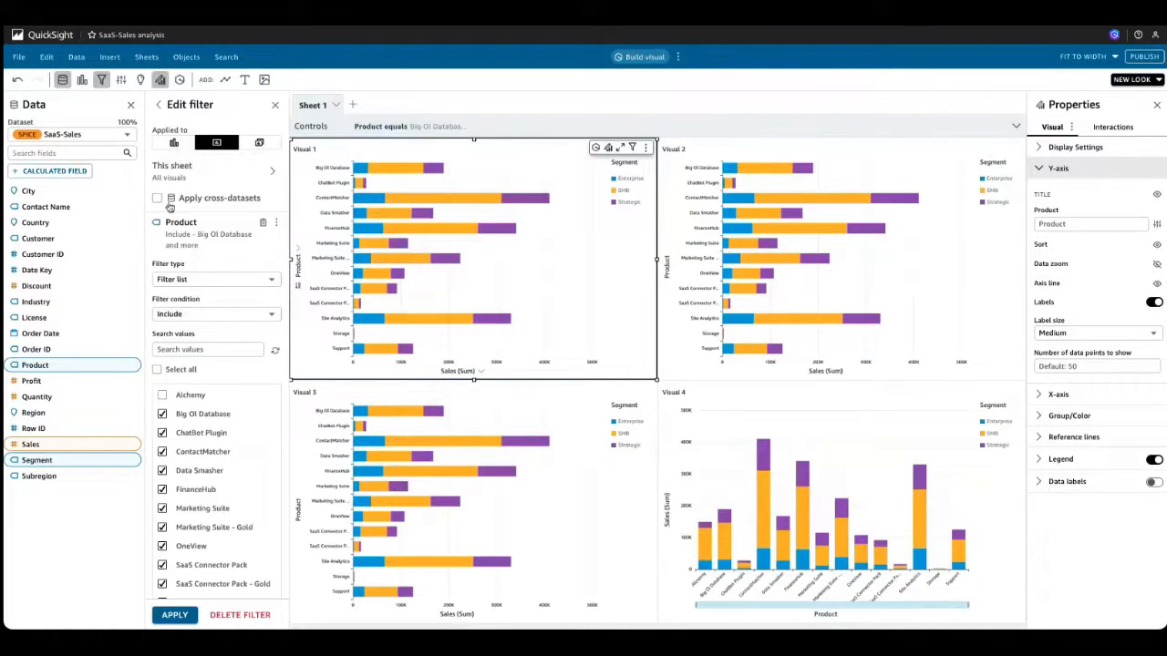
click(158, 202)
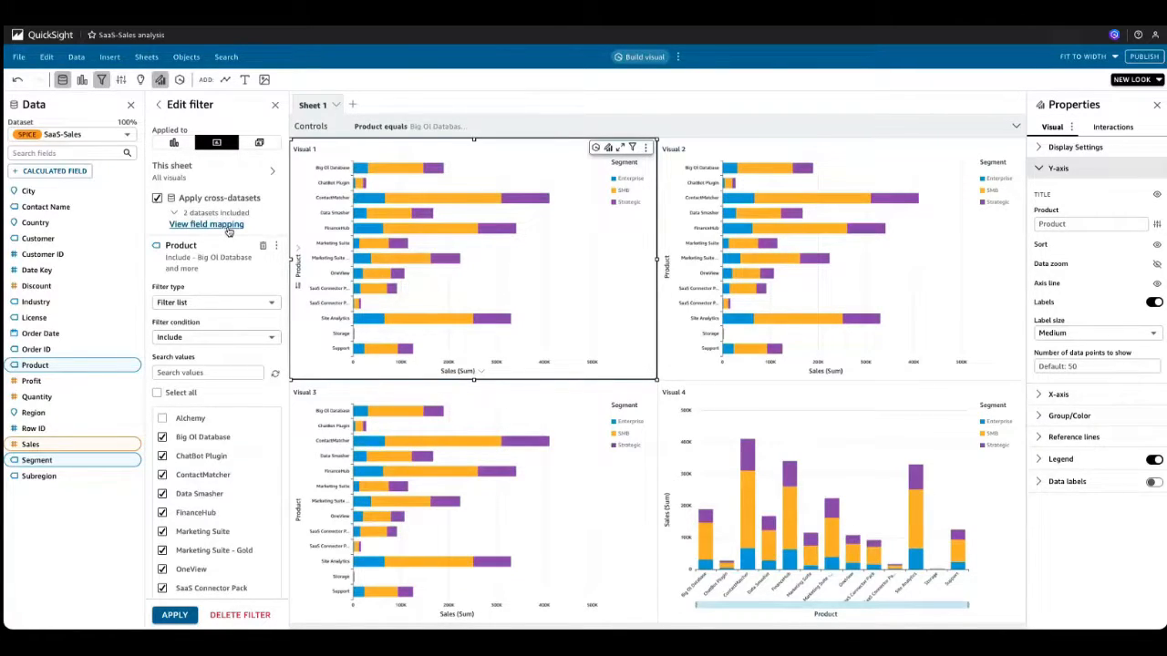
click(228, 228)
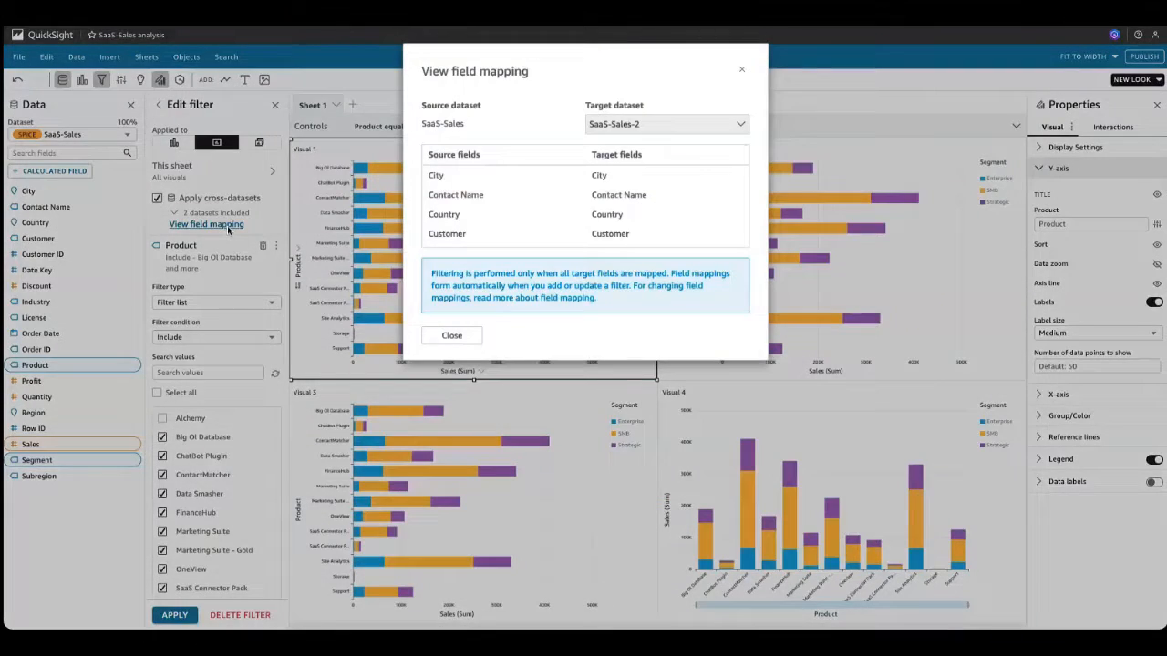
scroll(636, 238, down, 3)
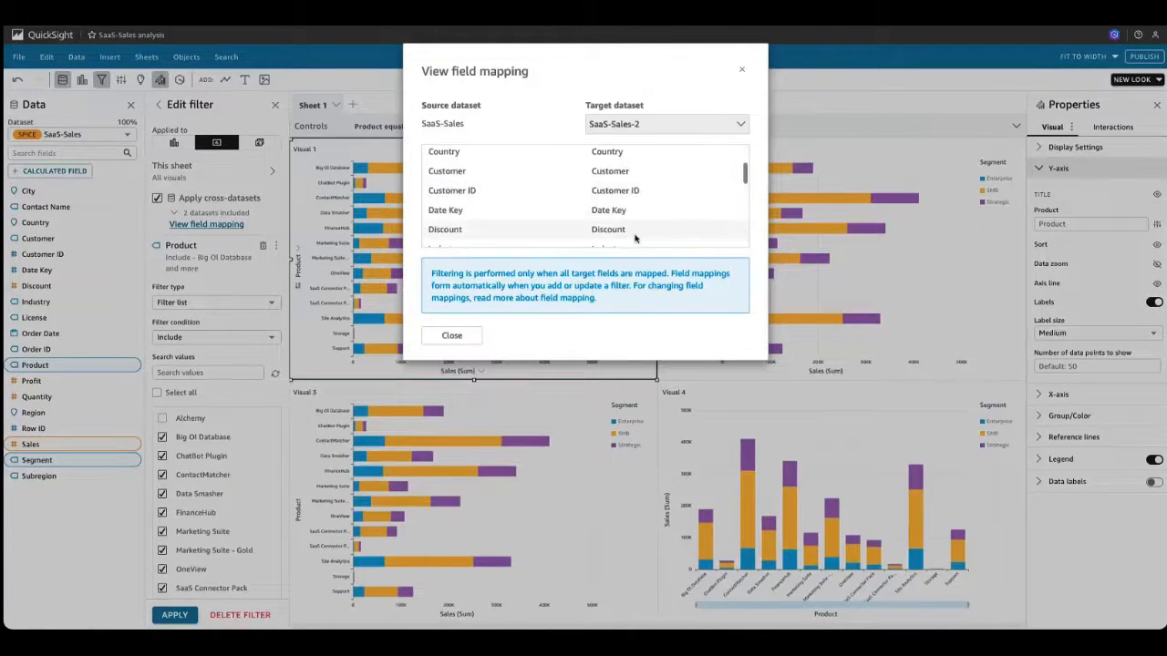
scroll(636, 238, down, 5)
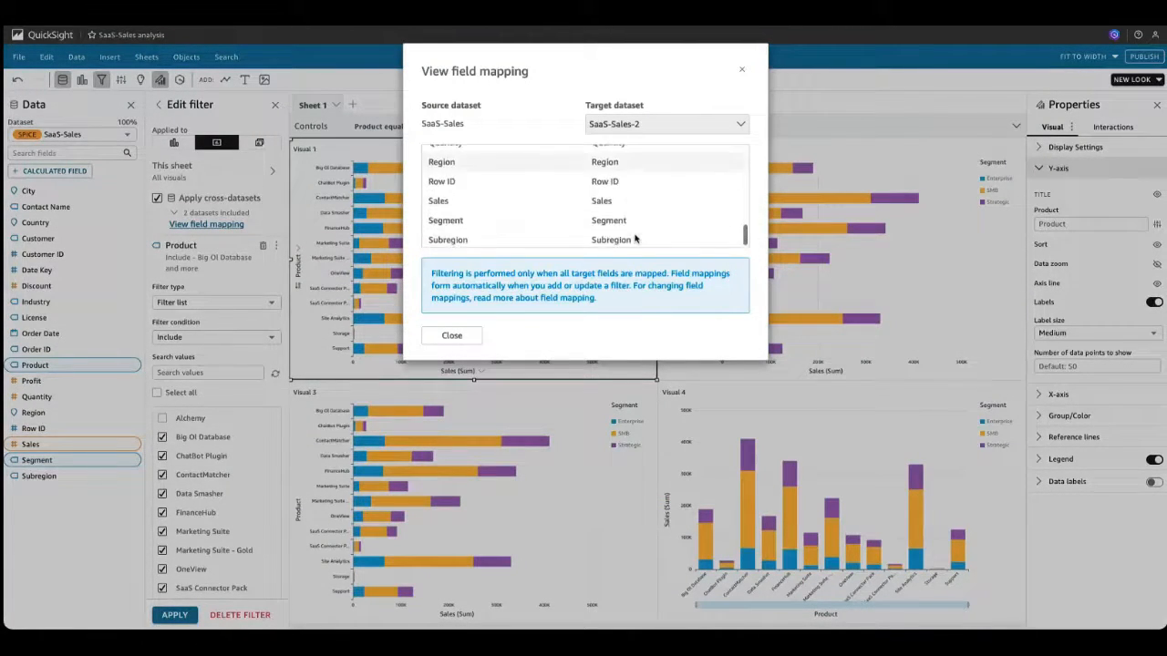
scroll(635, 238, up, 8)
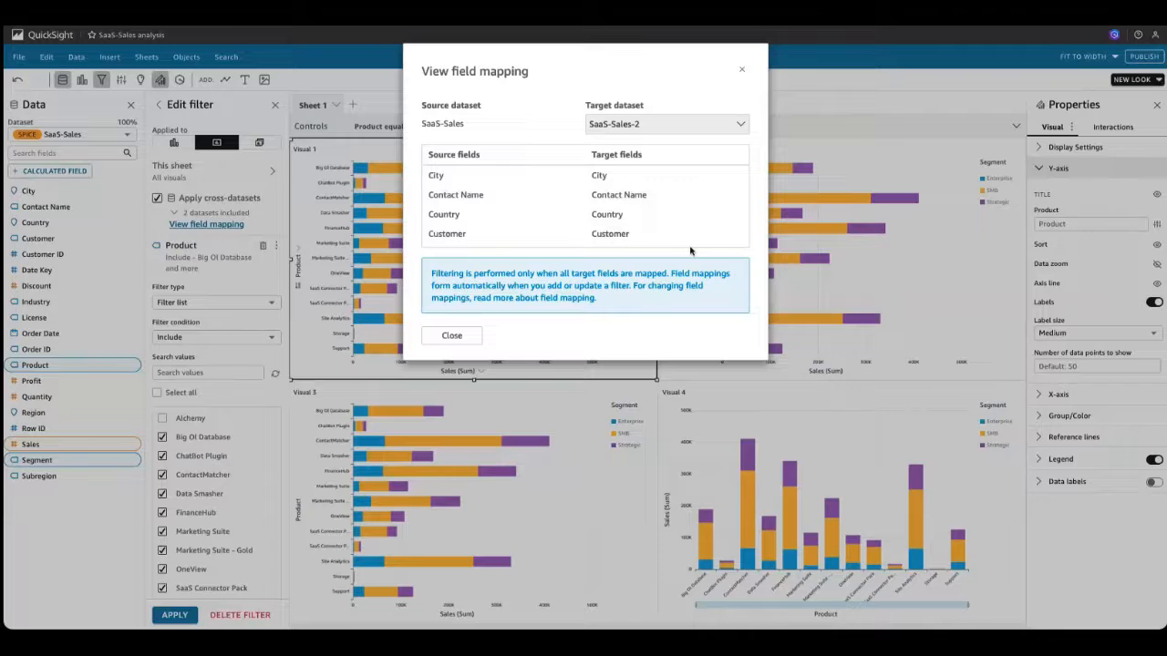
click(742, 69)
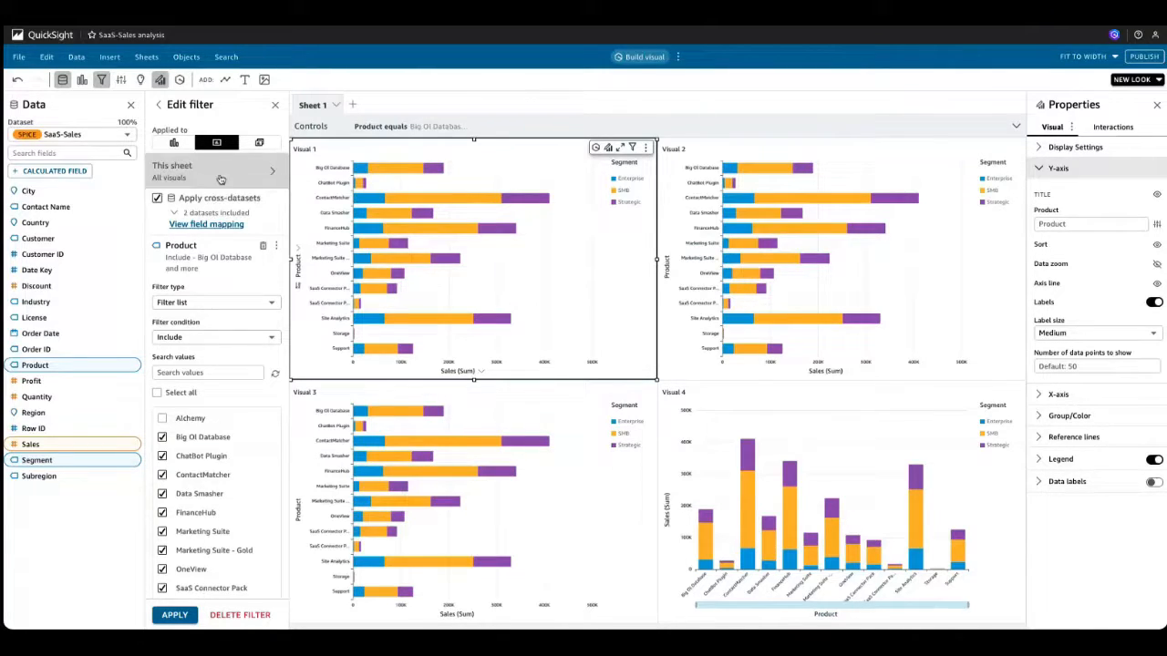
- Limit the Product filter to a custom selection of visuals on this sheet, leaving out Visual 2
click(251, 174)
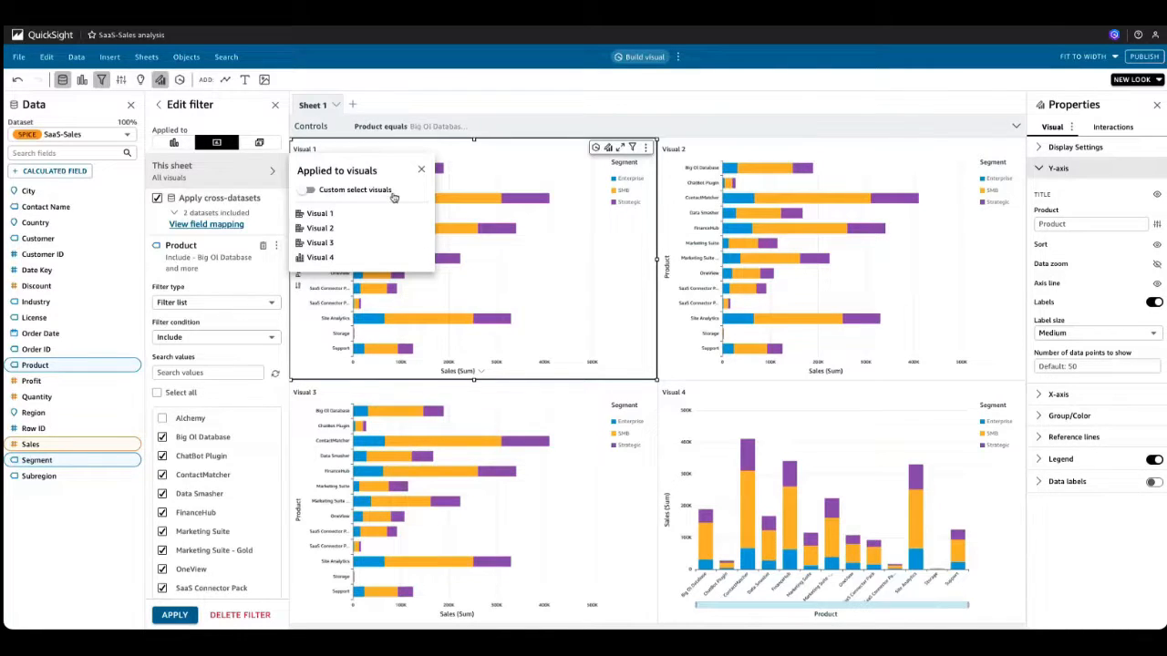
click(310, 192)
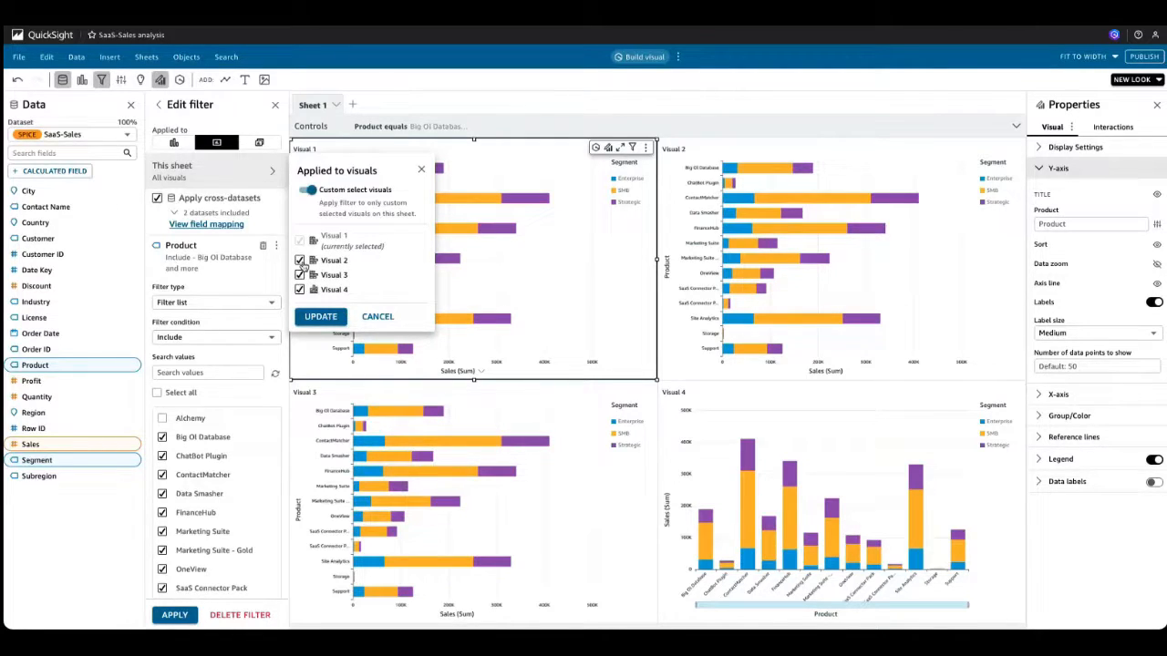
click(300, 261)
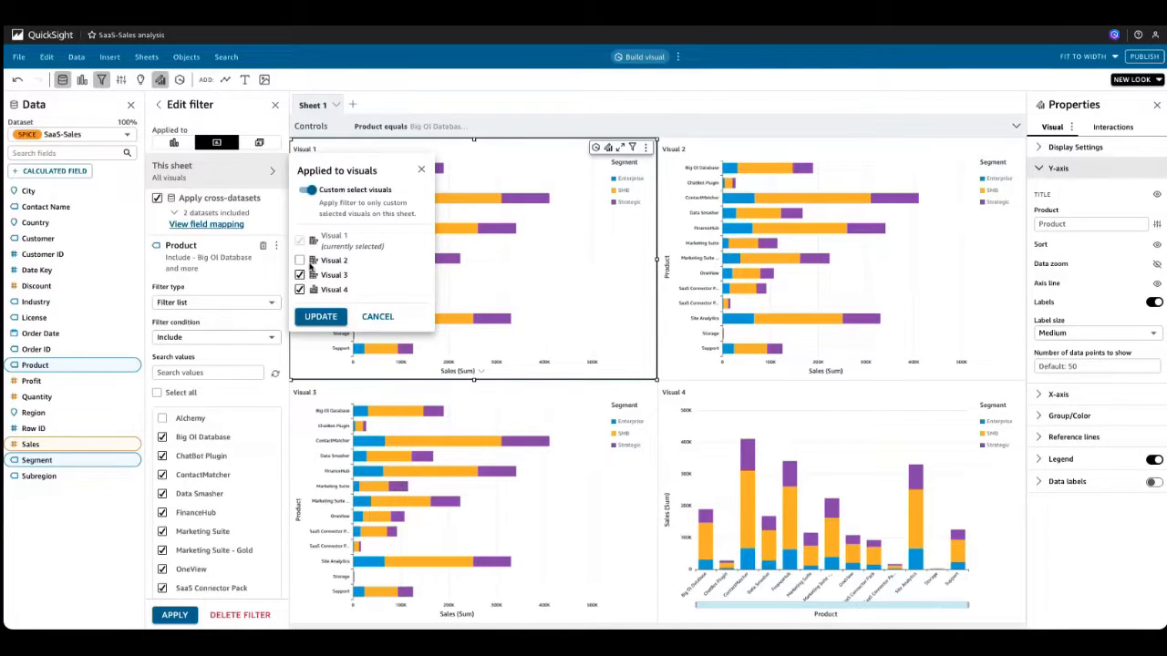
click(321, 317)
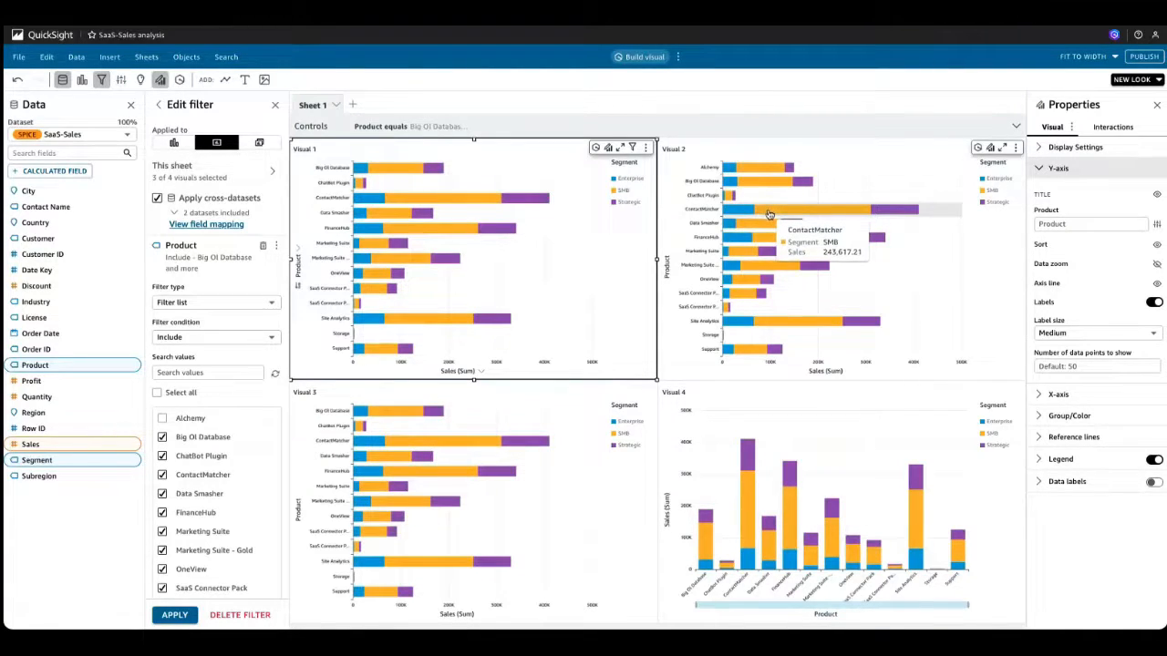
- Turn off custom visual selection so the Product filter applies to all visuals on the sheet
click(238, 185)
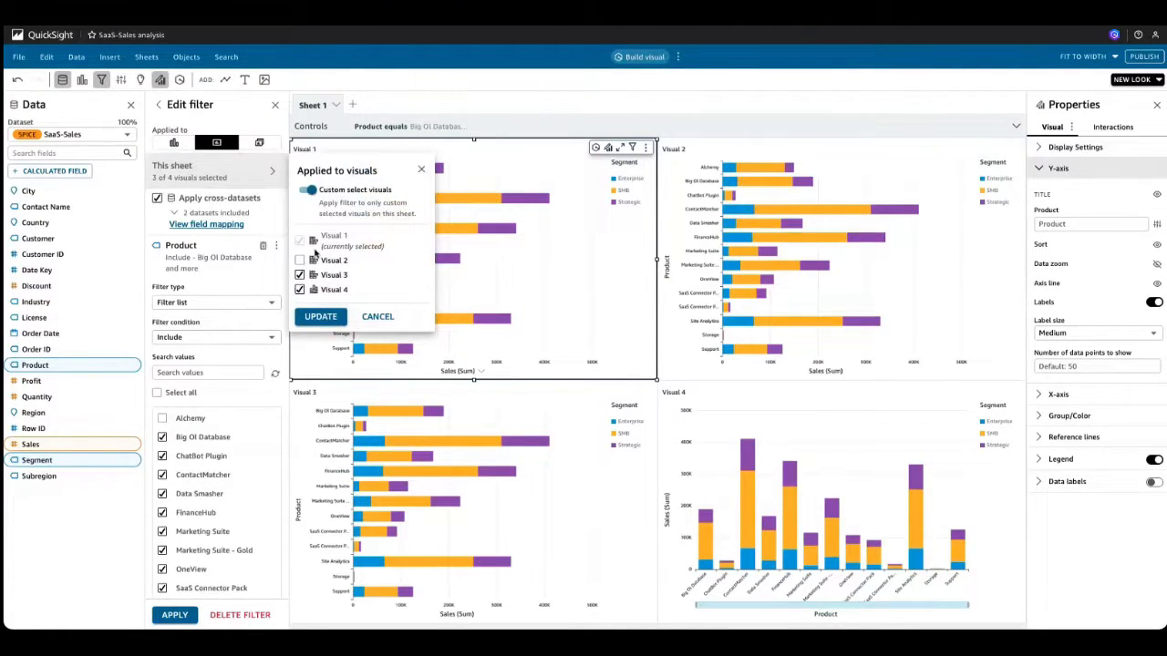
click(310, 192)
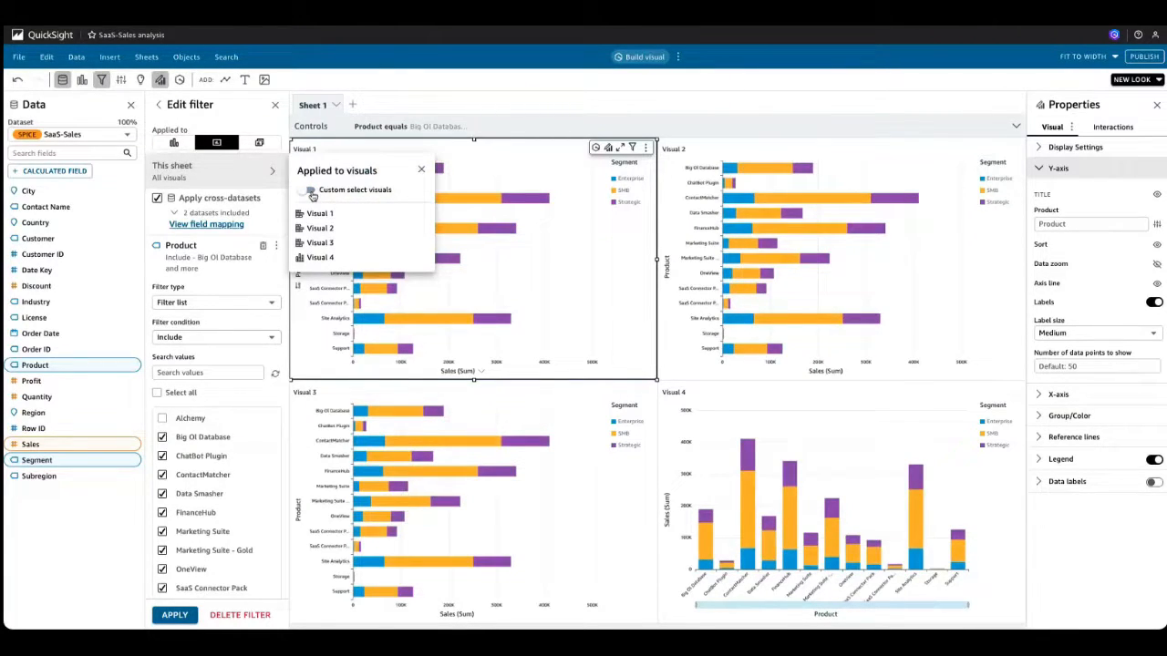
click(540, 235)
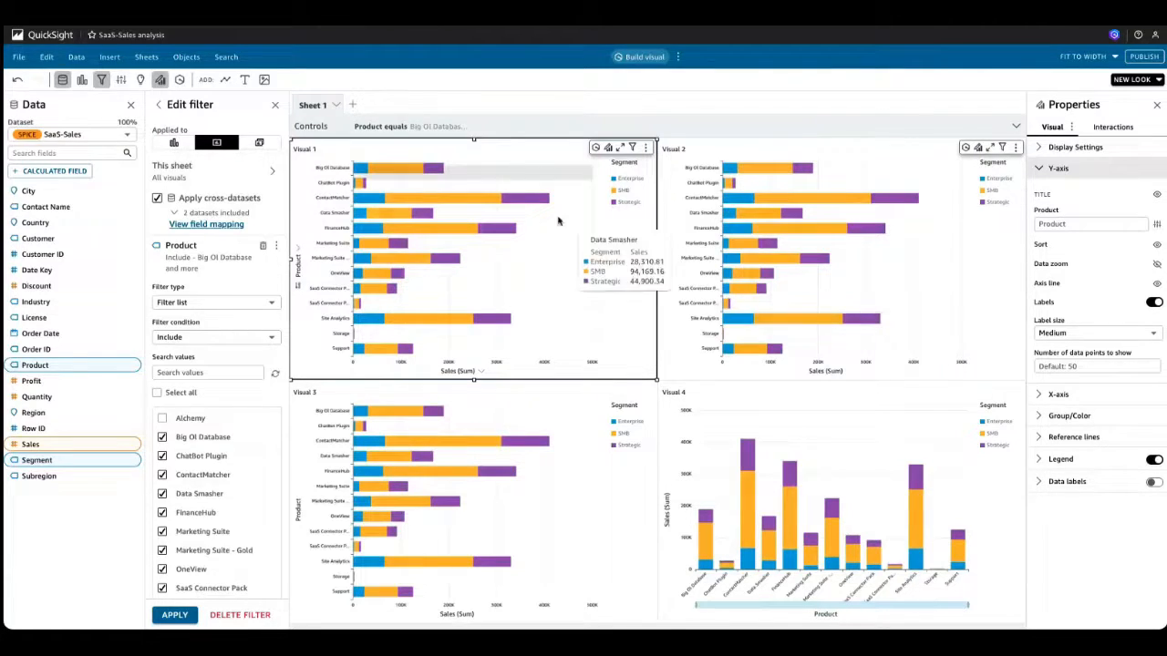
- Duplicate Sheet 1, and duplicate the resulting copy to get a third sheet
click(337, 107)
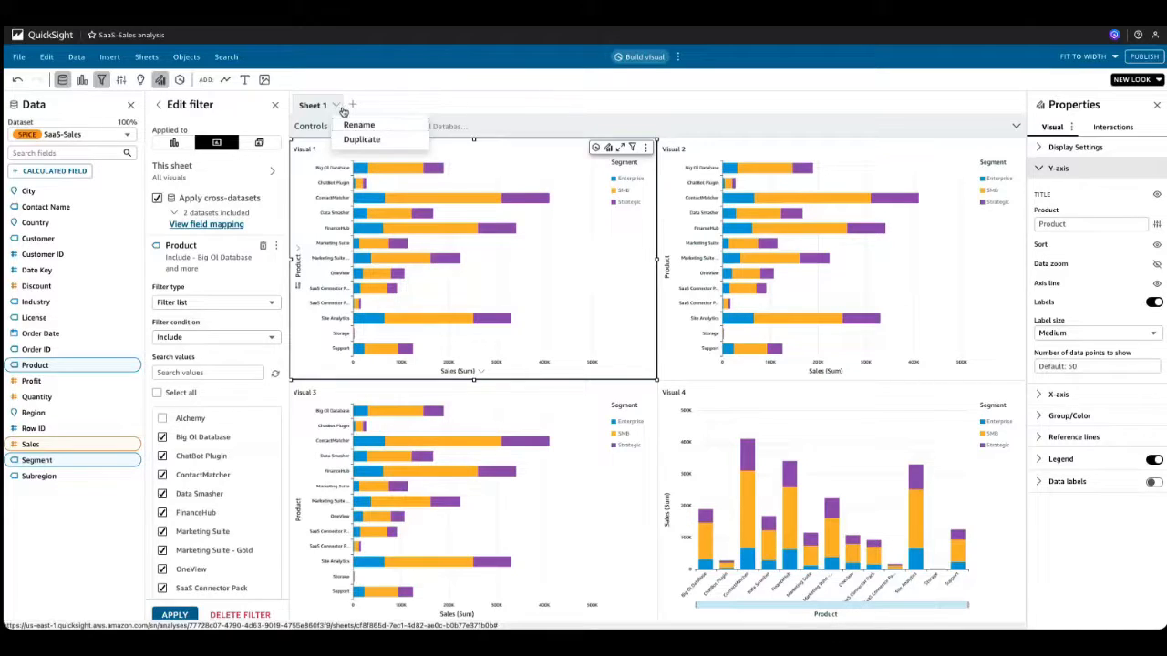
click(360, 140)
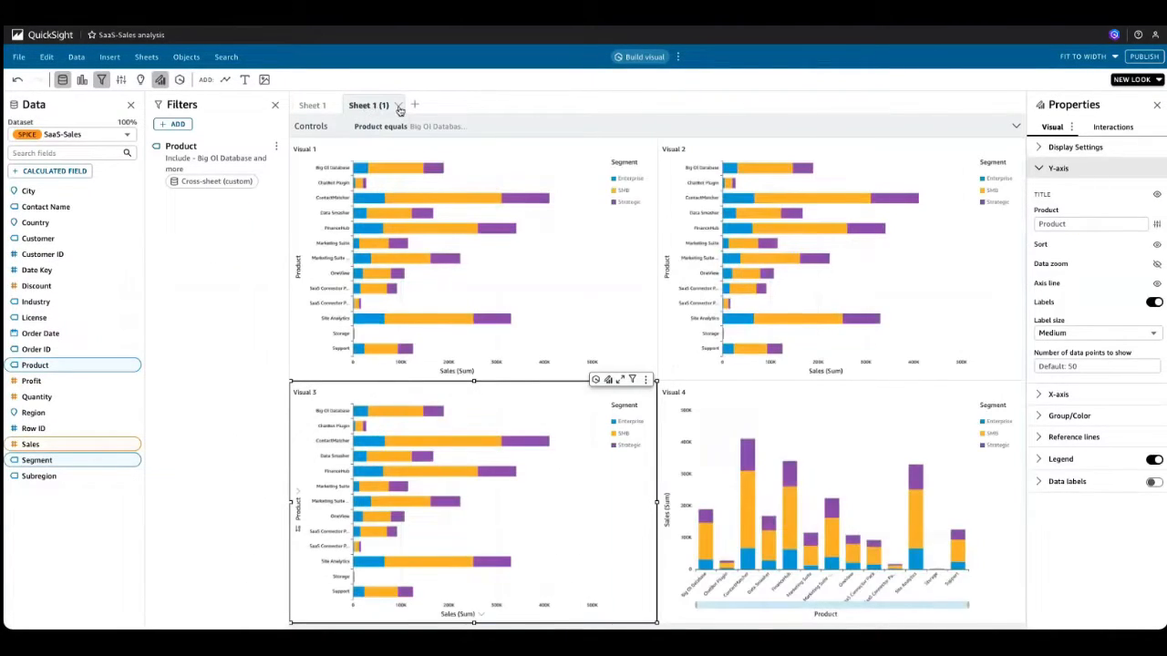
click(399, 108)
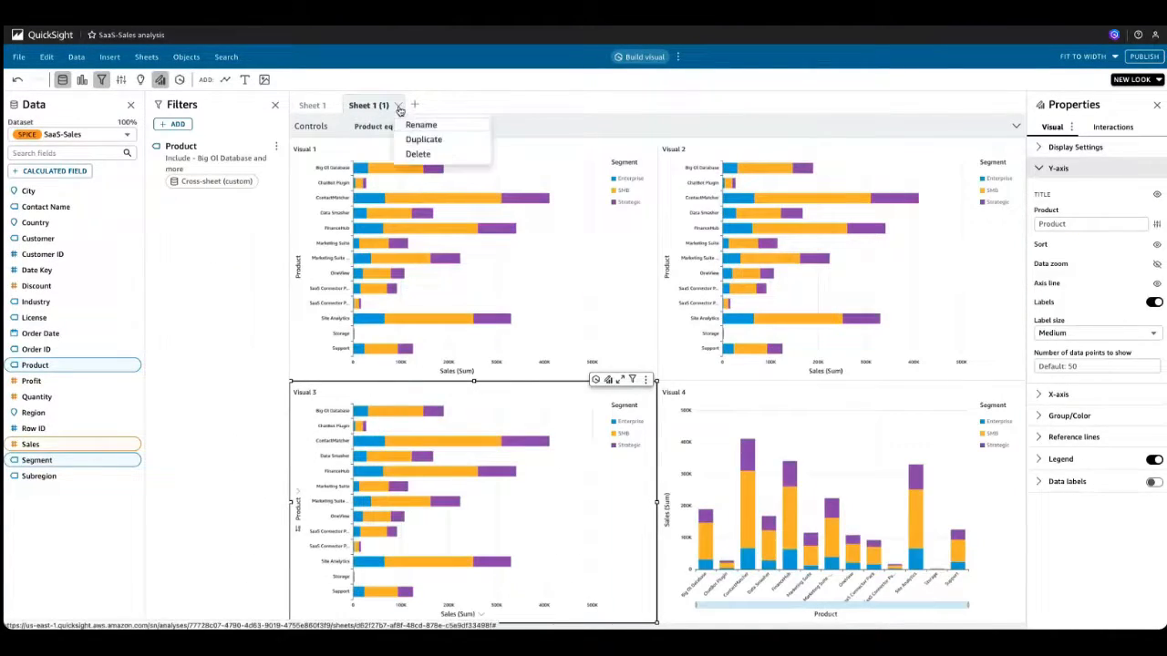
click(422, 142)
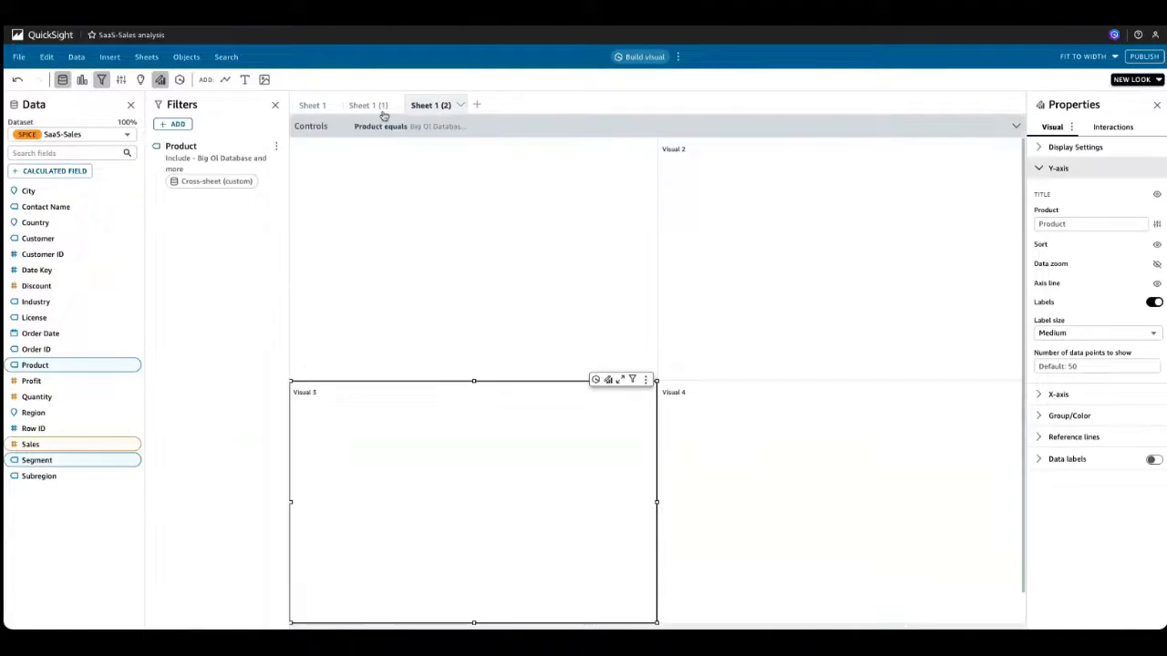
- Rename the first copy of Sheet 1 as Sheet 2
double_click(369, 105)
text(Aheet)
key(BackSpace)
key(BackSpace)
key(BackSpace)
key(BackSpace)
key(BackSpace)
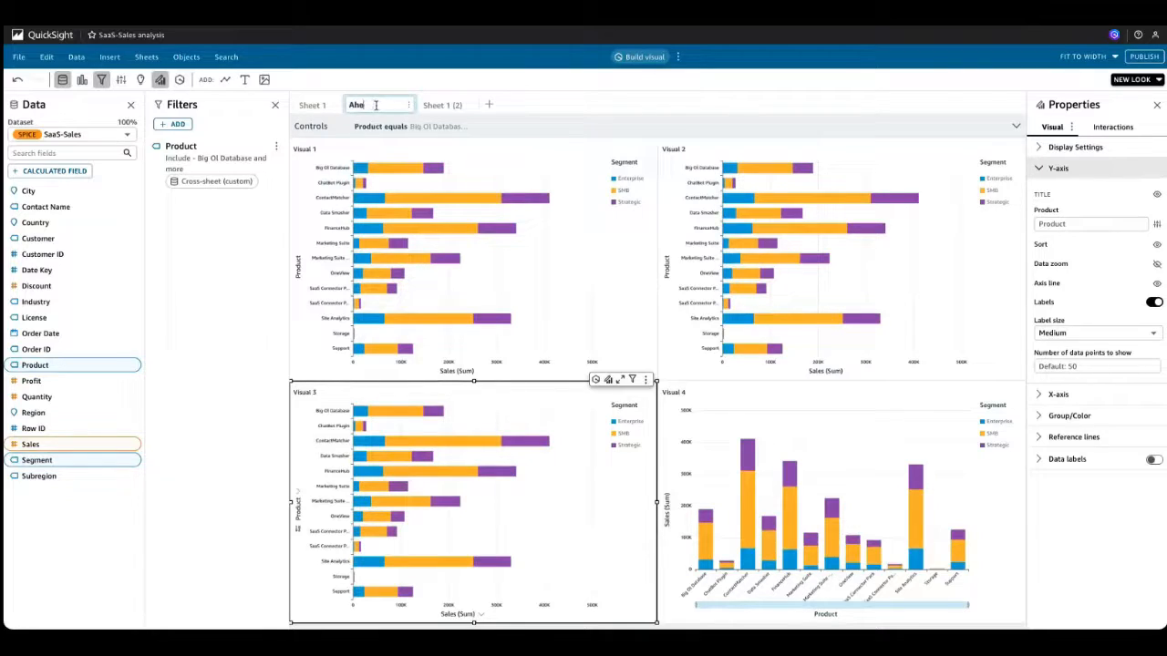
text(Sheet 2)
- Rename the second copy of Sheet 1 as Sheet 3
click(457, 109)
click(458, 109)
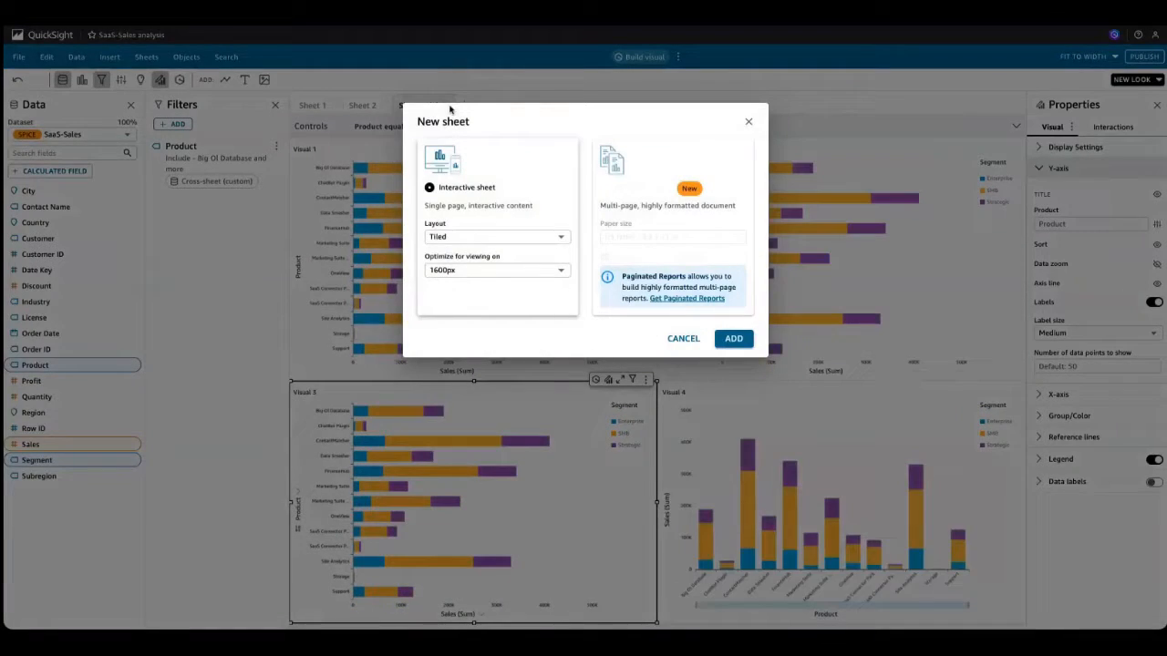
click(749, 121)
double_click(421, 106)
text(Sheet 3)
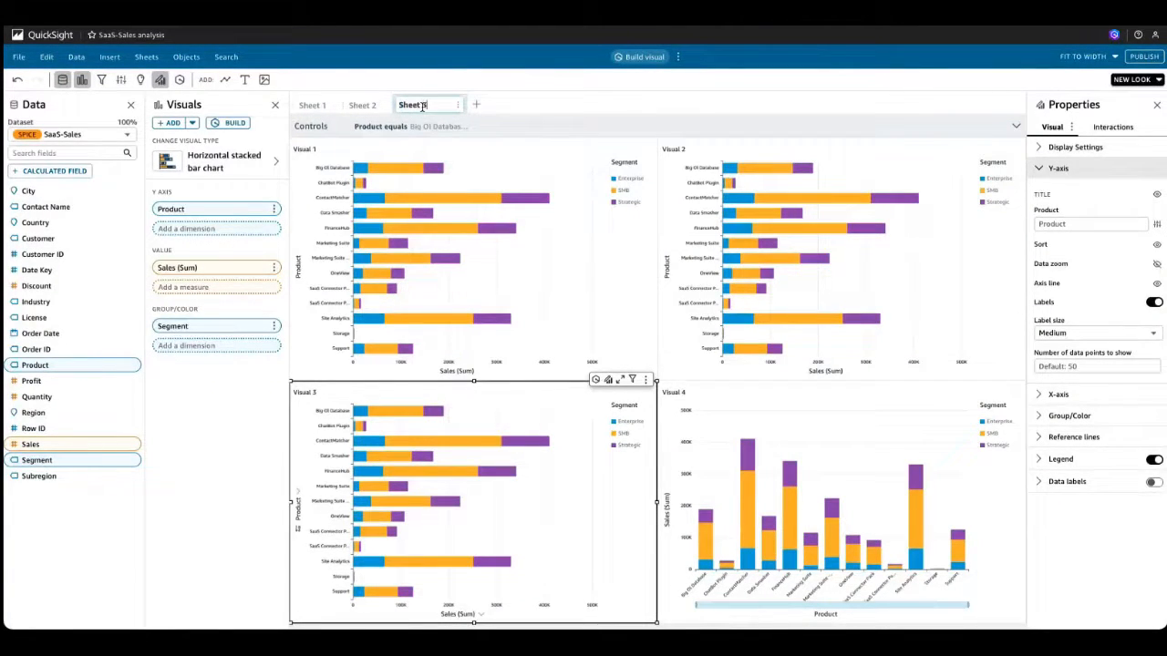
key(Return)
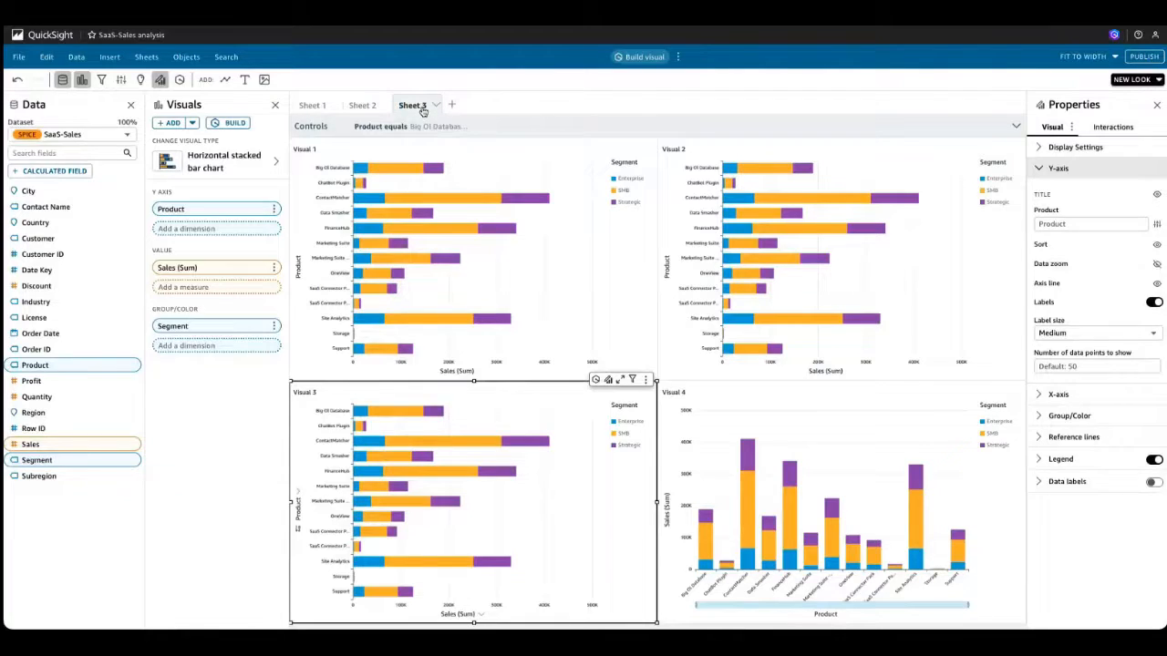
- Review the Product filter's cross-sheet scope from Sheet 1 and check the filter on Sheet 2 and Sheet 3
click(312, 105)
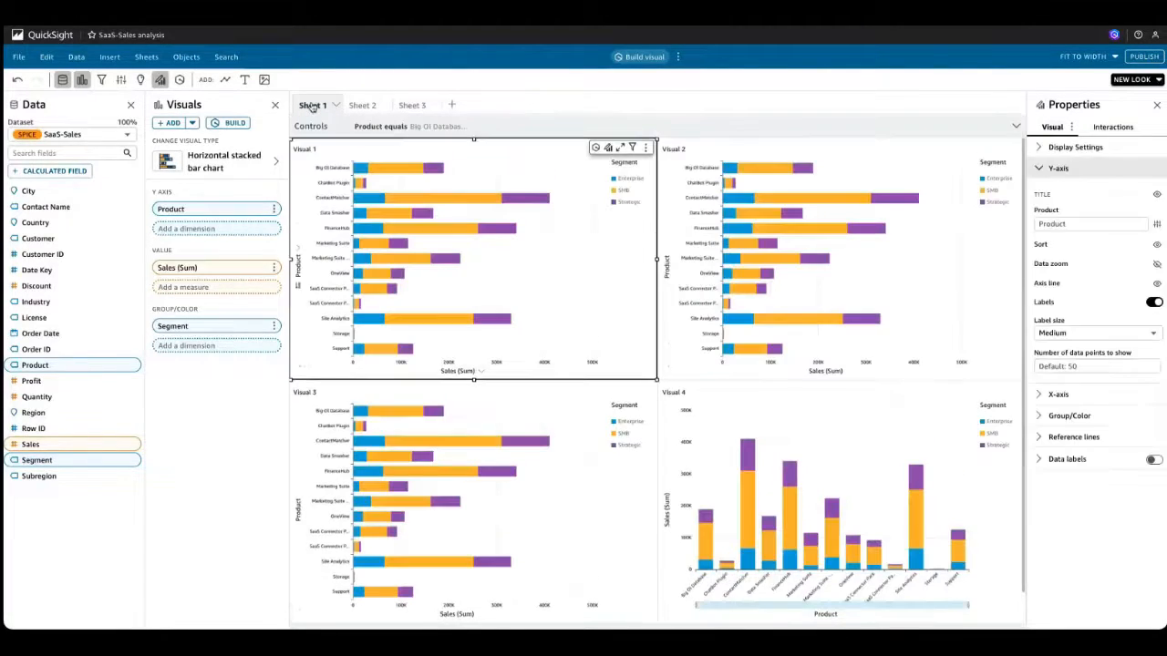
mouse_move(455, 180)
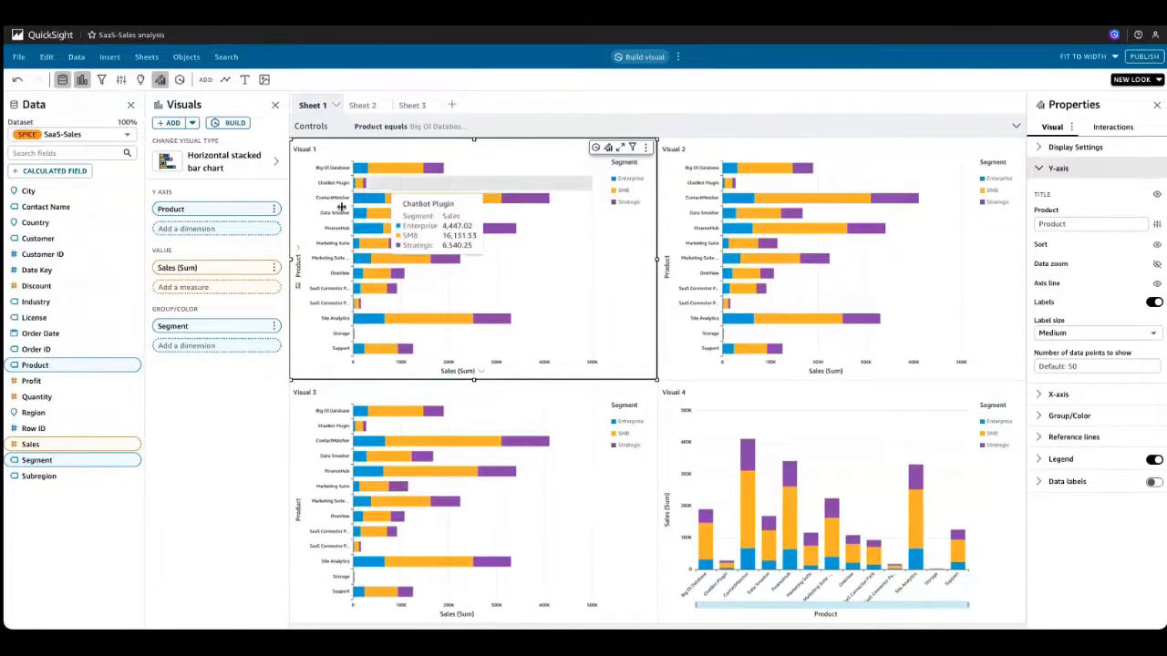
click(103, 80)
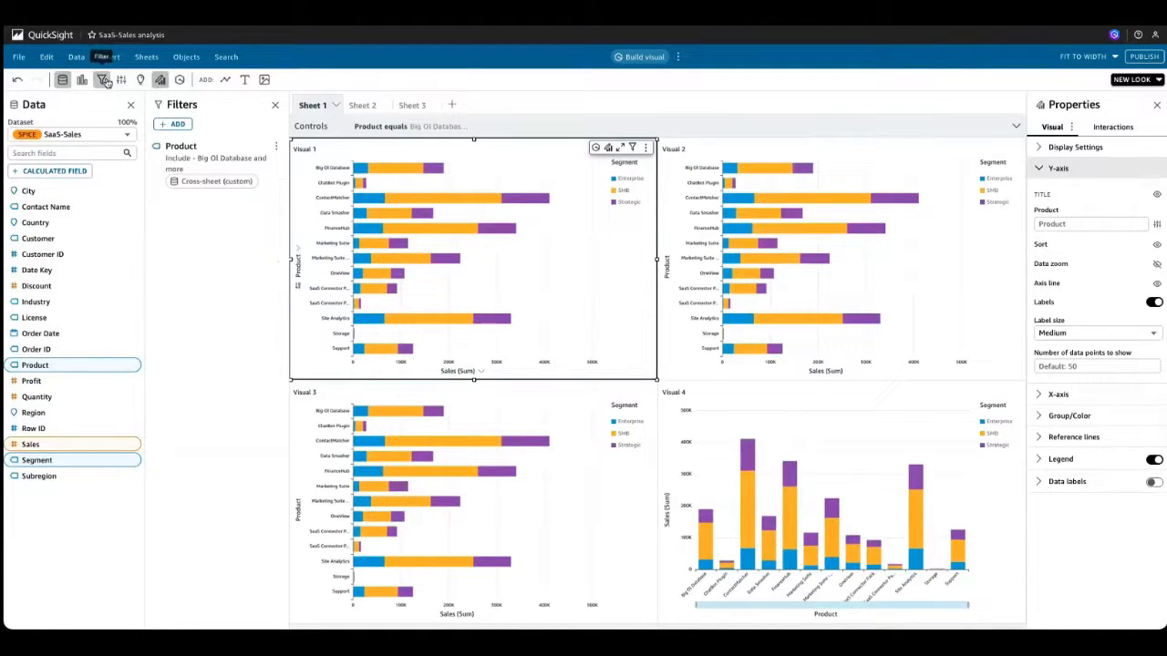
click(220, 169)
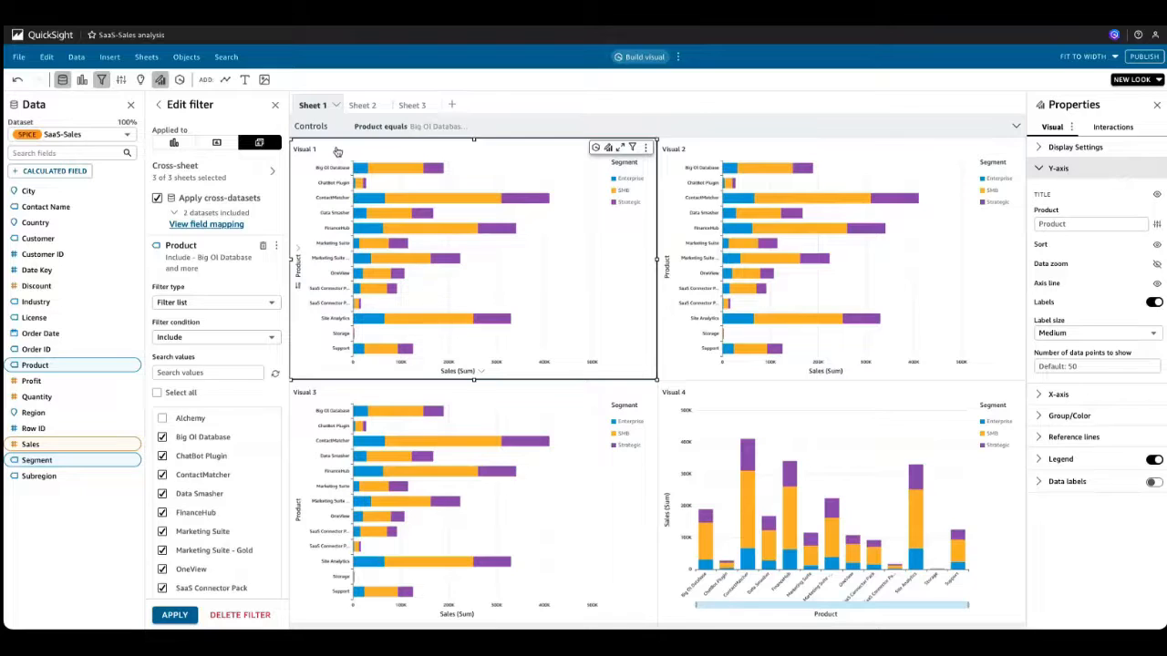
click(369, 107)
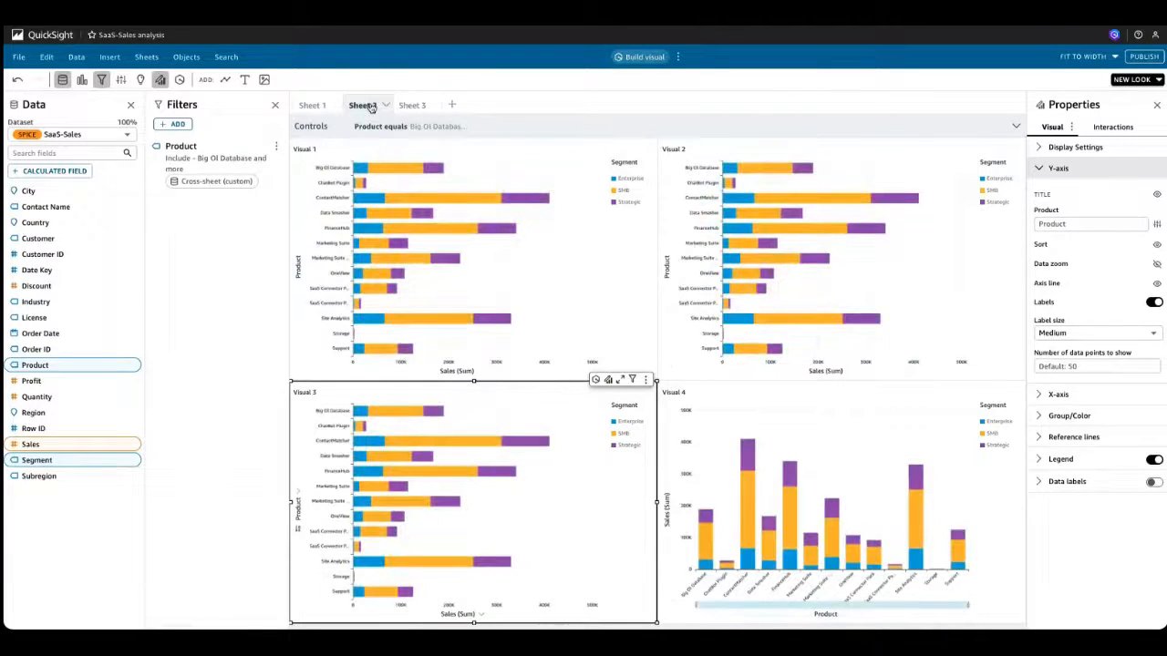
click(415, 106)
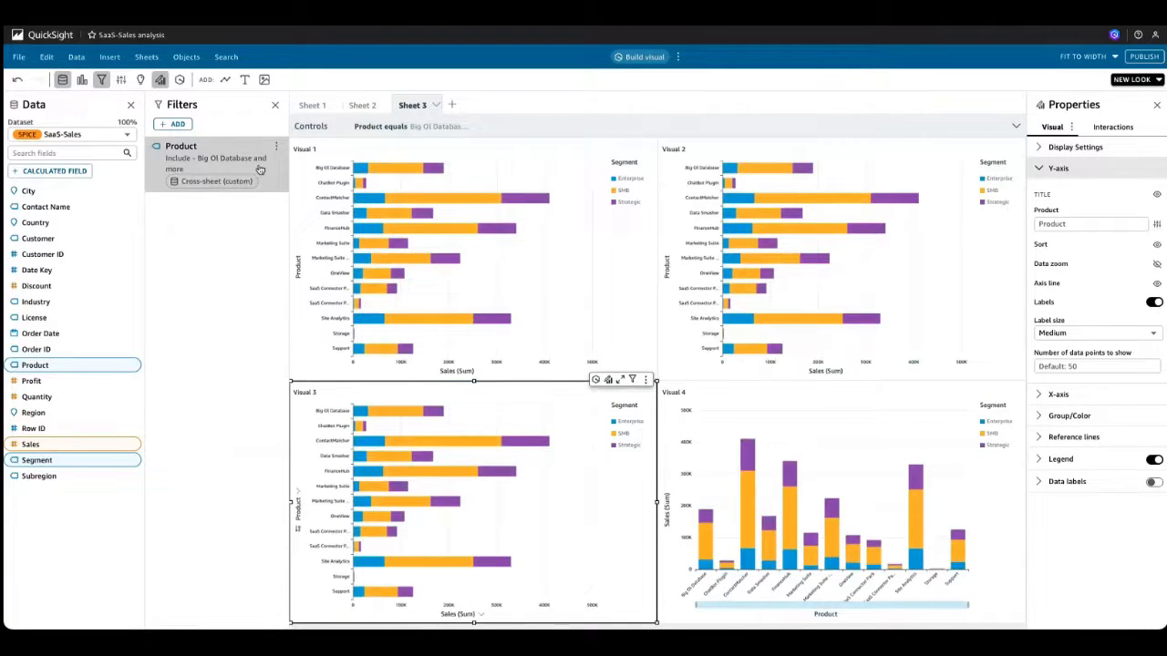
- Select all Product values in Sheet 2's control and check the visuals on Sheet 3
click(372, 113)
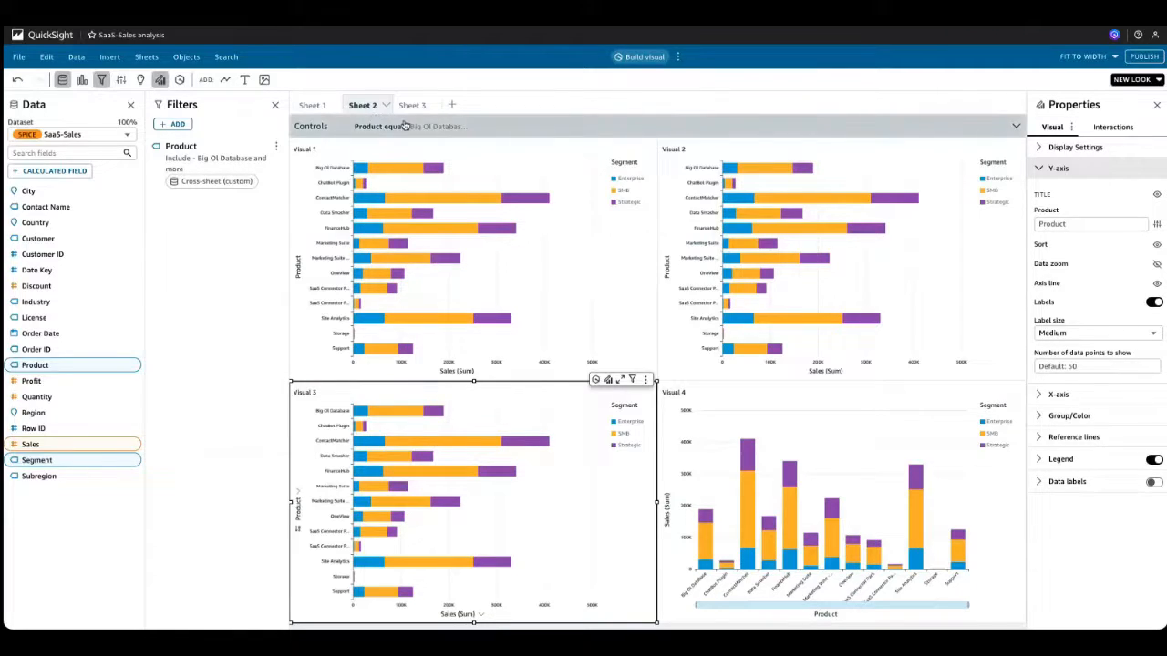
click(404, 124)
click(393, 173)
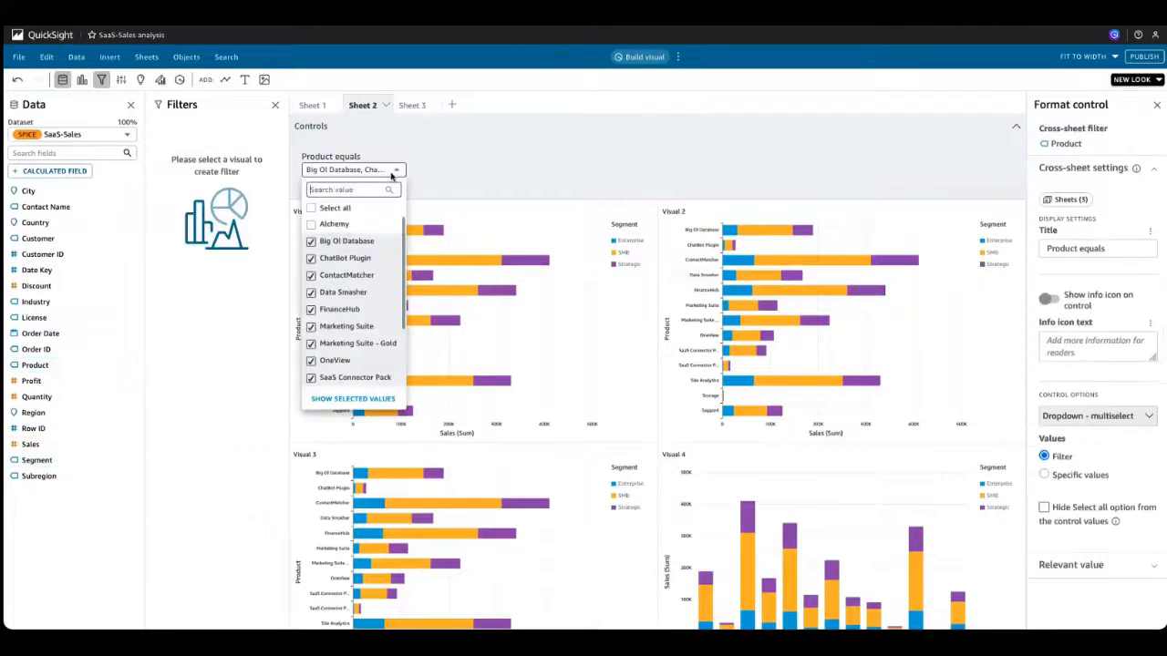
click(314, 209)
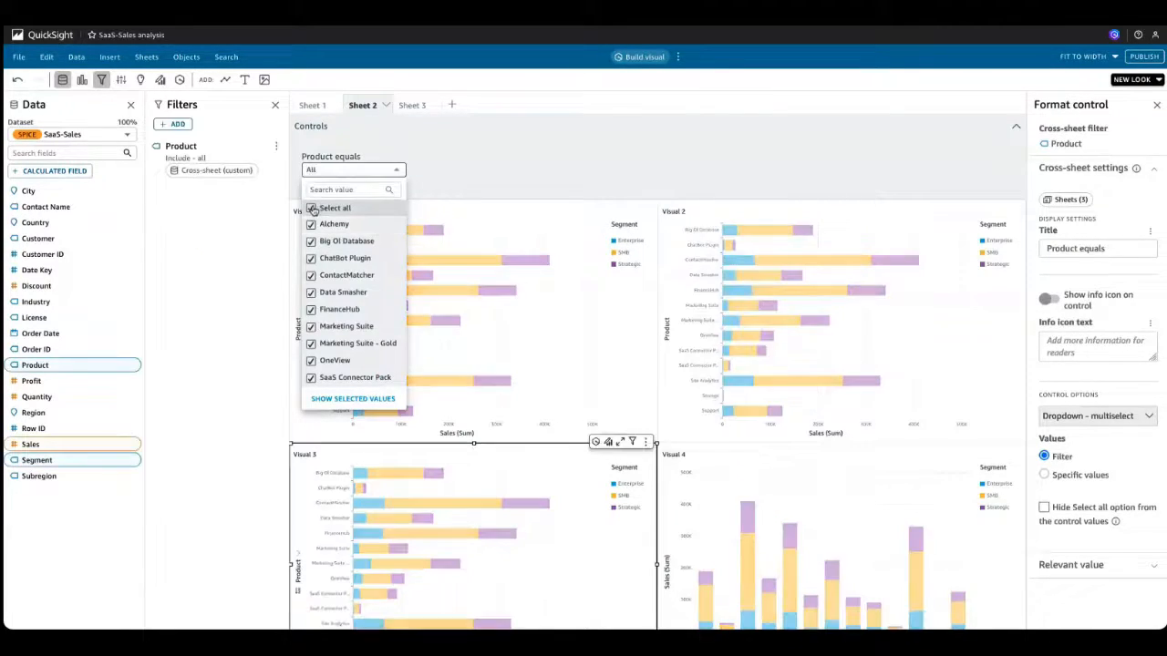
click(531, 189)
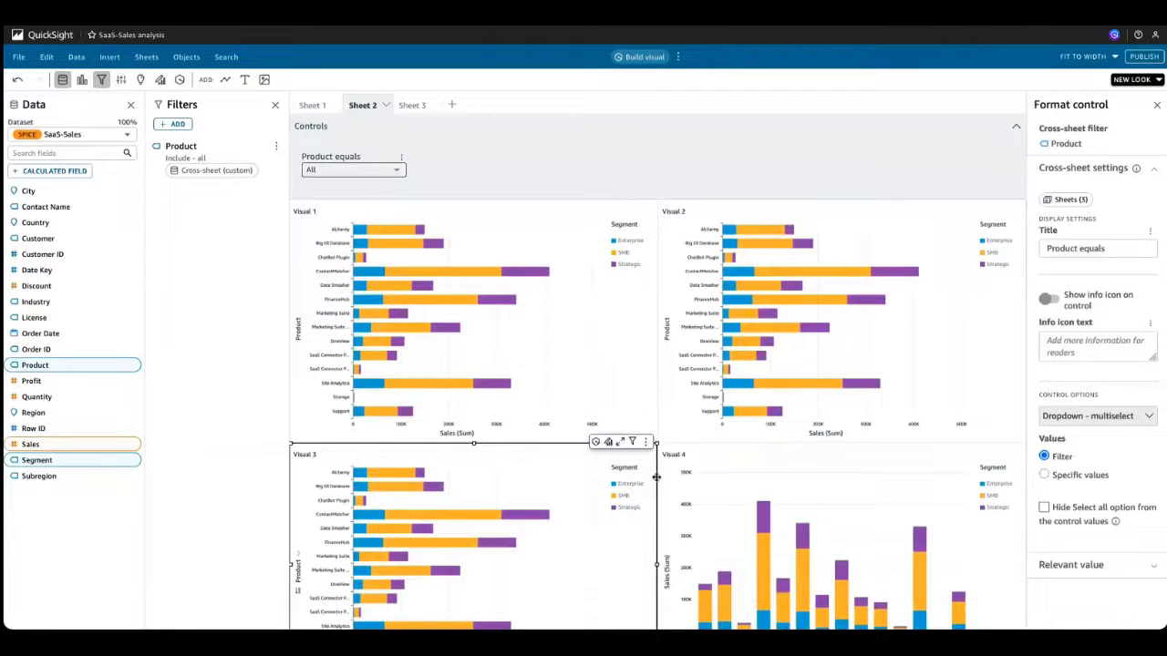
click(409, 111)
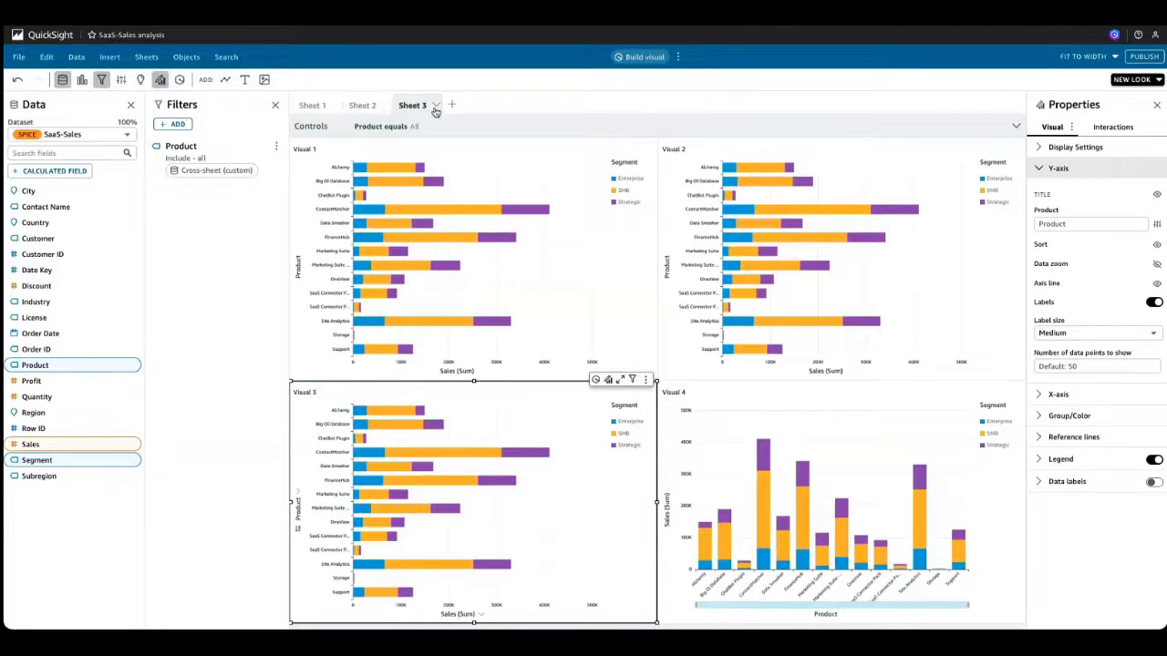
- Exclude Alchemy in Sheet 1's Product control and check the visuals on Sheet 2 and Sheet 3
click(311, 109)
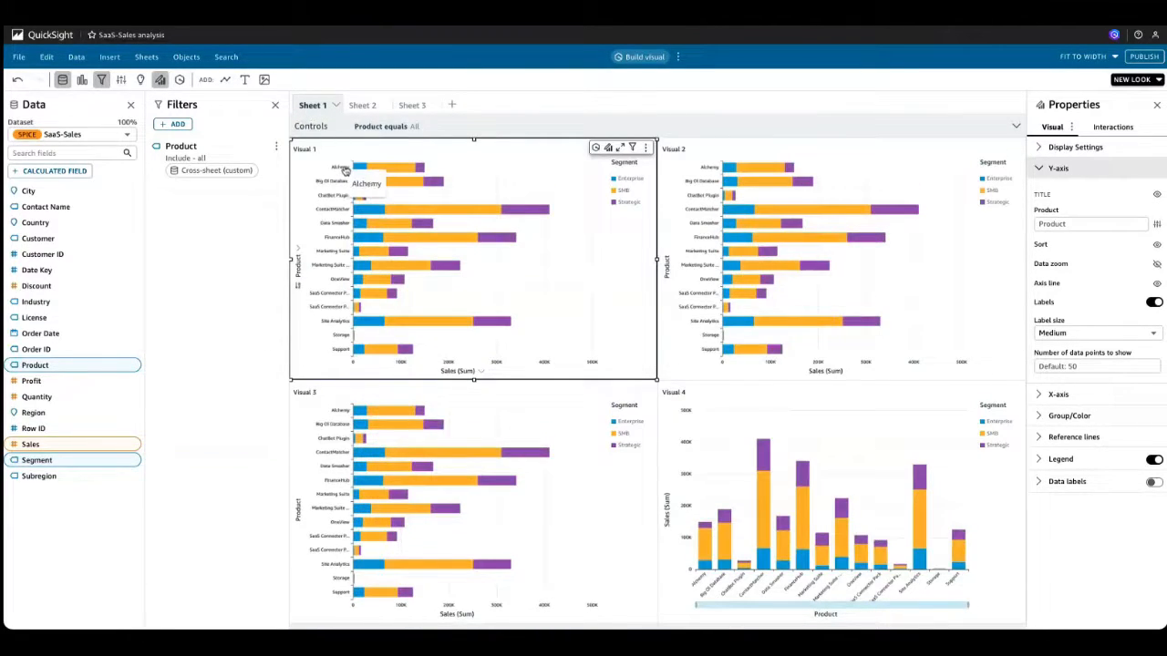
click(363, 128)
click(363, 176)
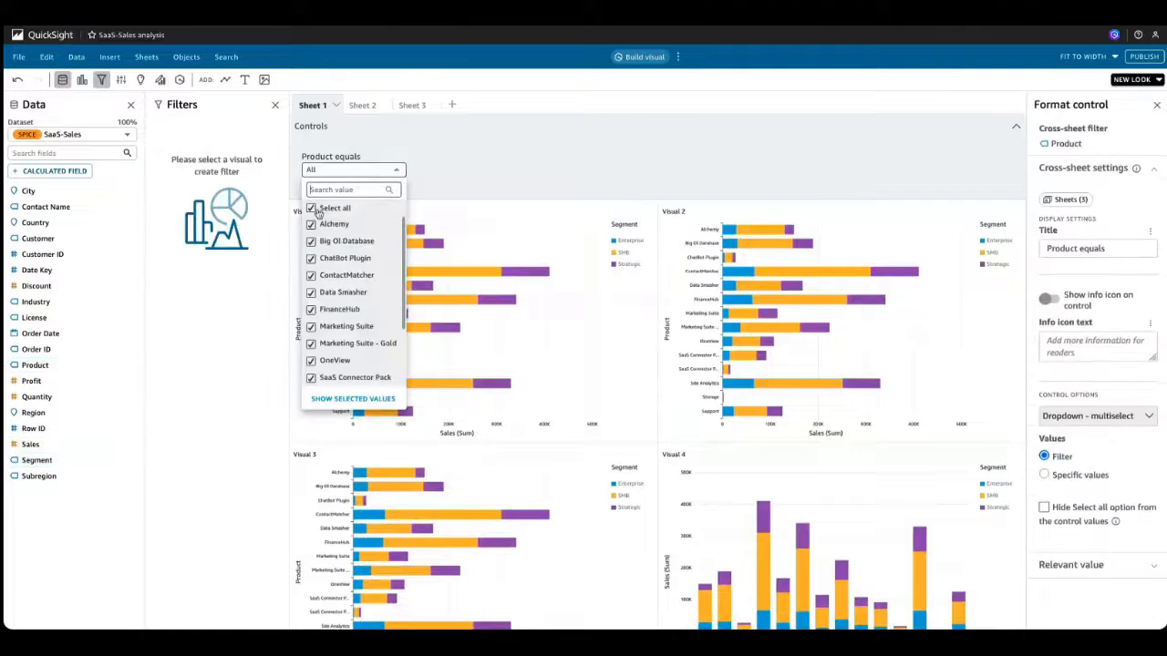
click(313, 223)
click(517, 181)
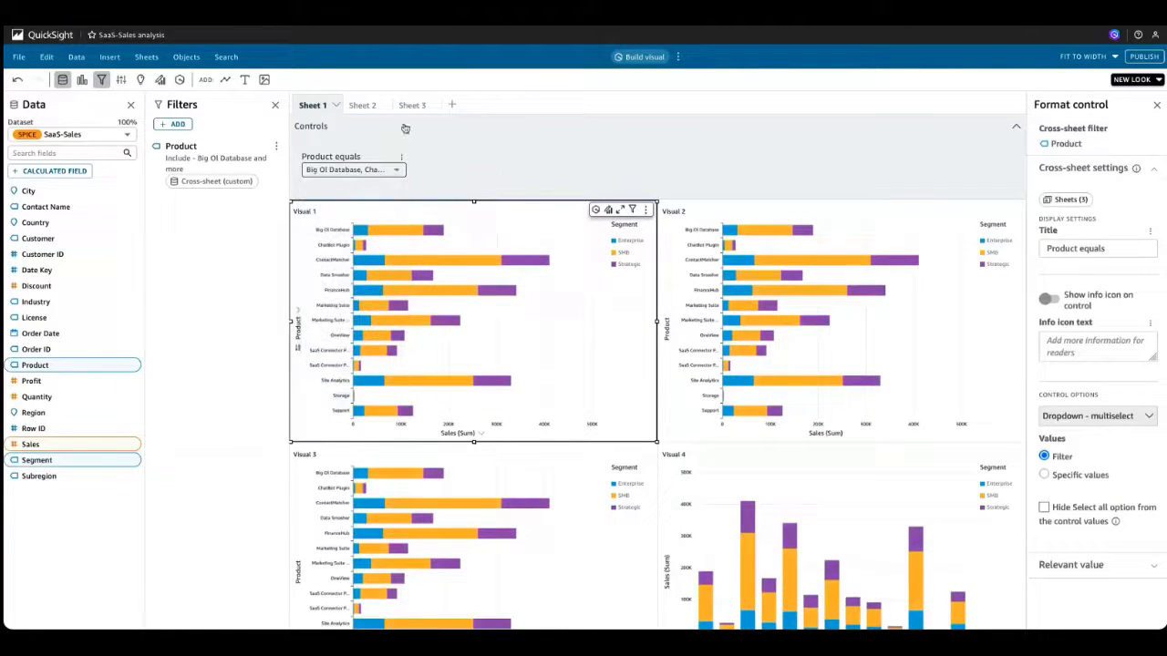
click(372, 107)
click(411, 105)
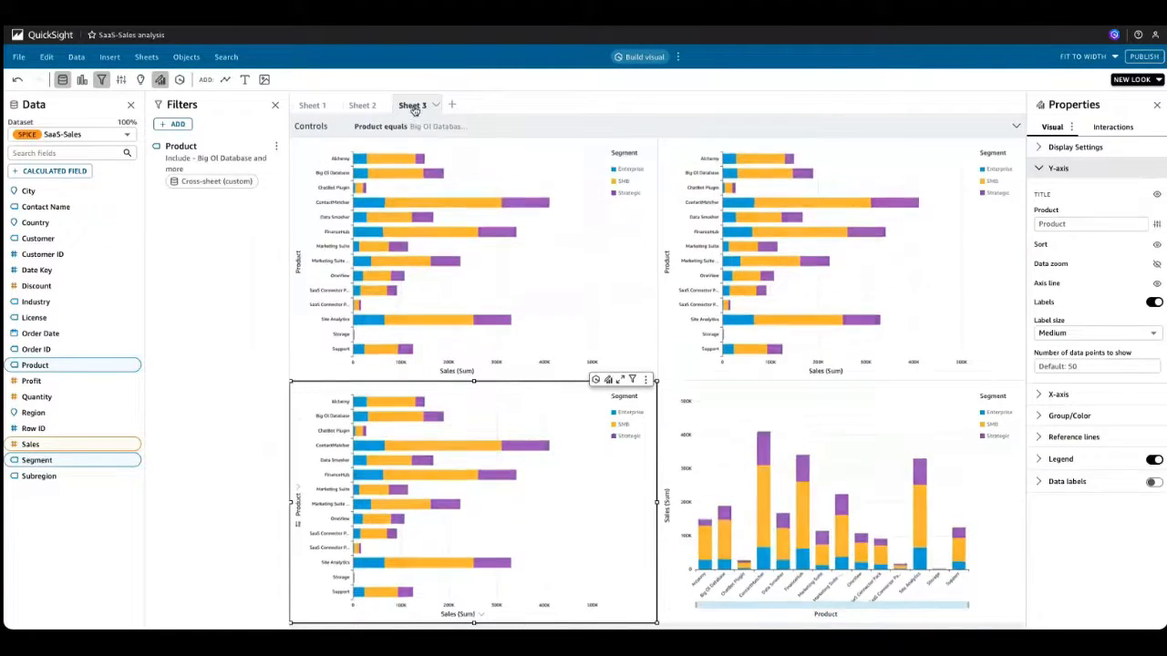
- Remove Sheet 3 from the Product filter's cross-sheet scope, accept the control change, and check Sheet 2 and Sheet 3
click(315, 106)
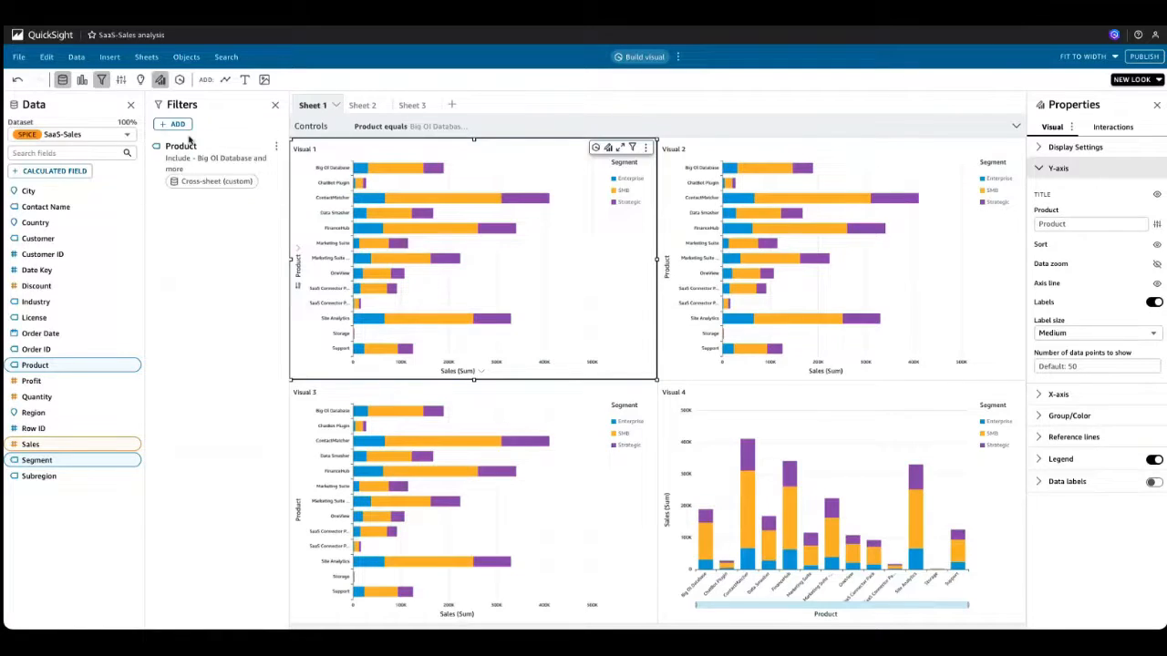
click(205, 156)
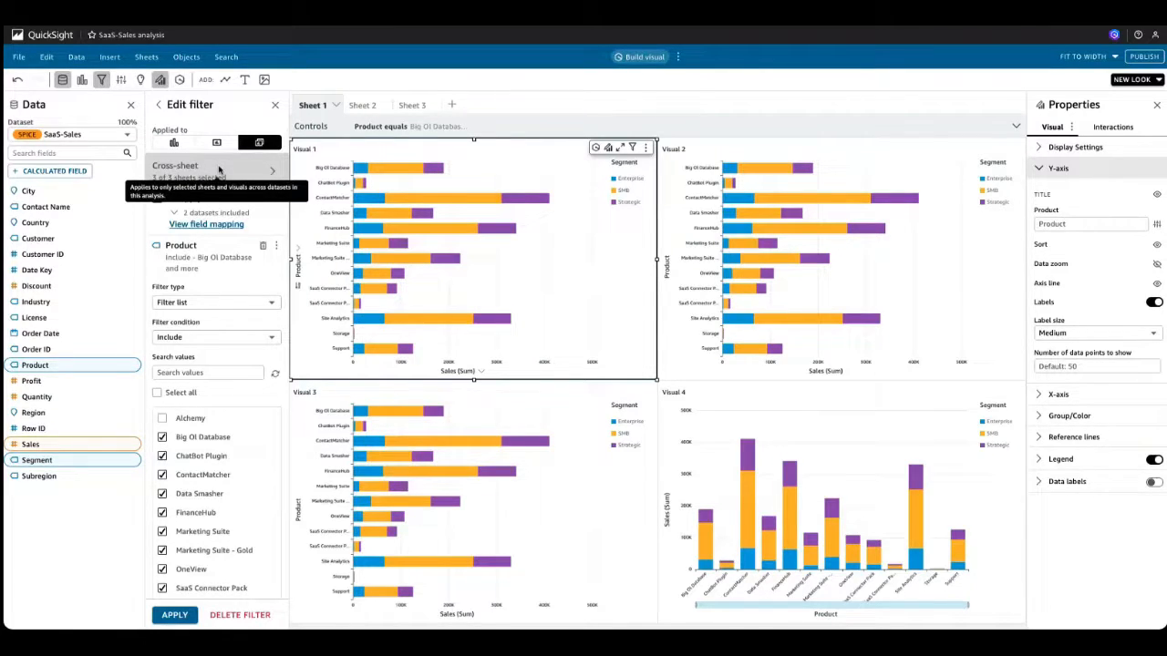
click(223, 176)
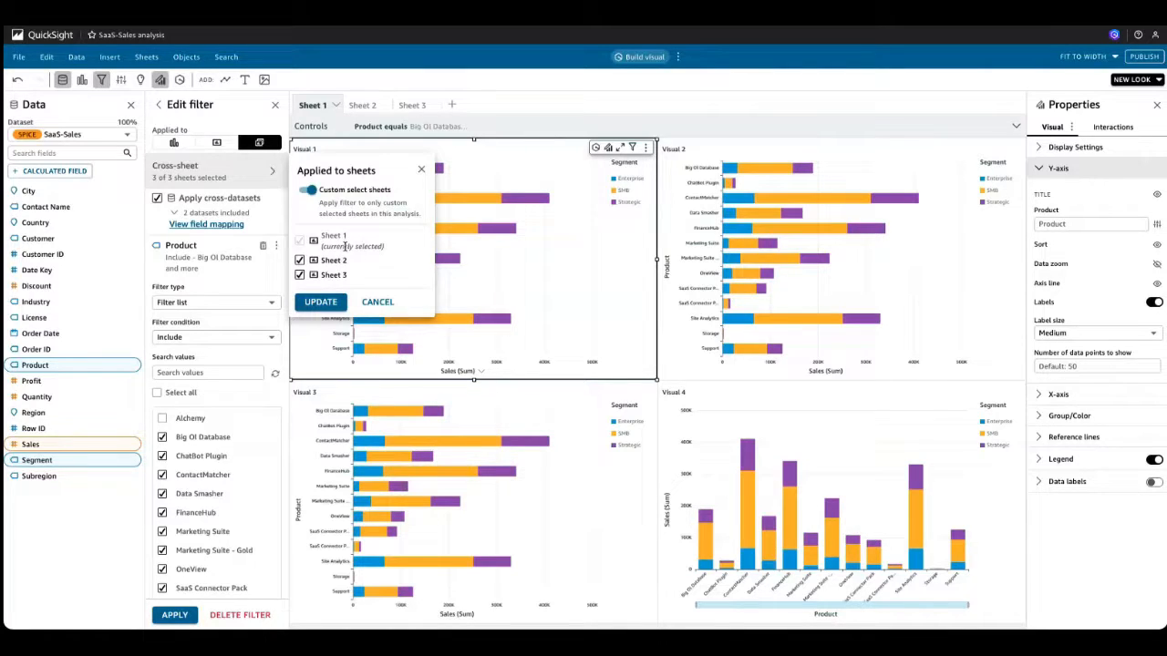
click(300, 275)
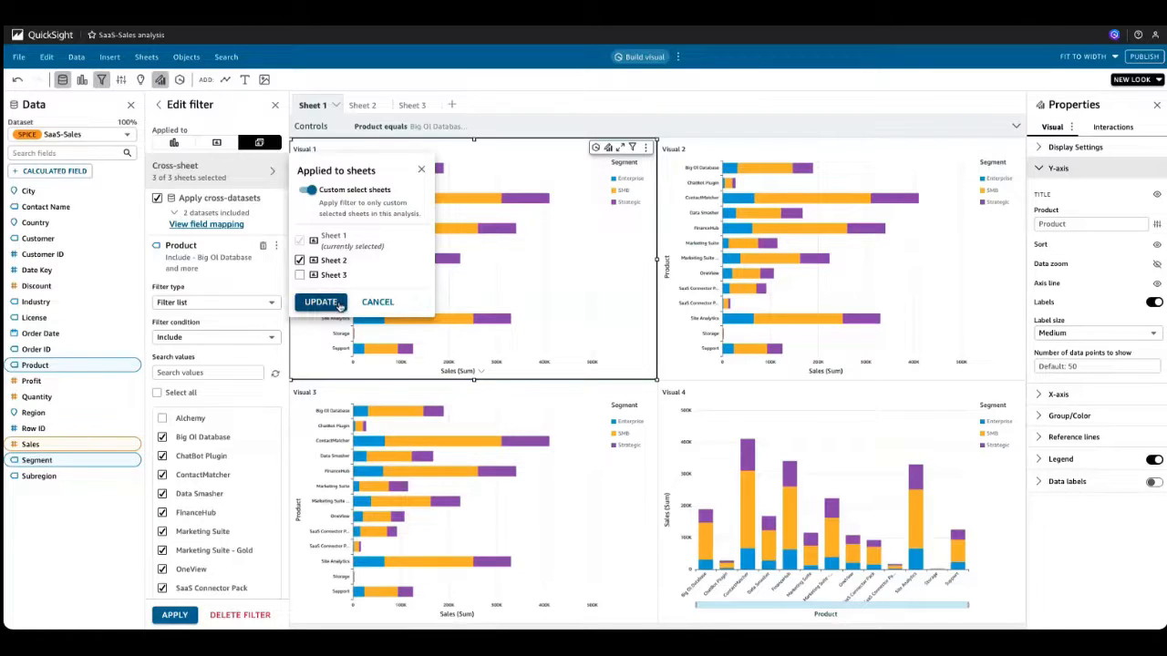
click(338, 306)
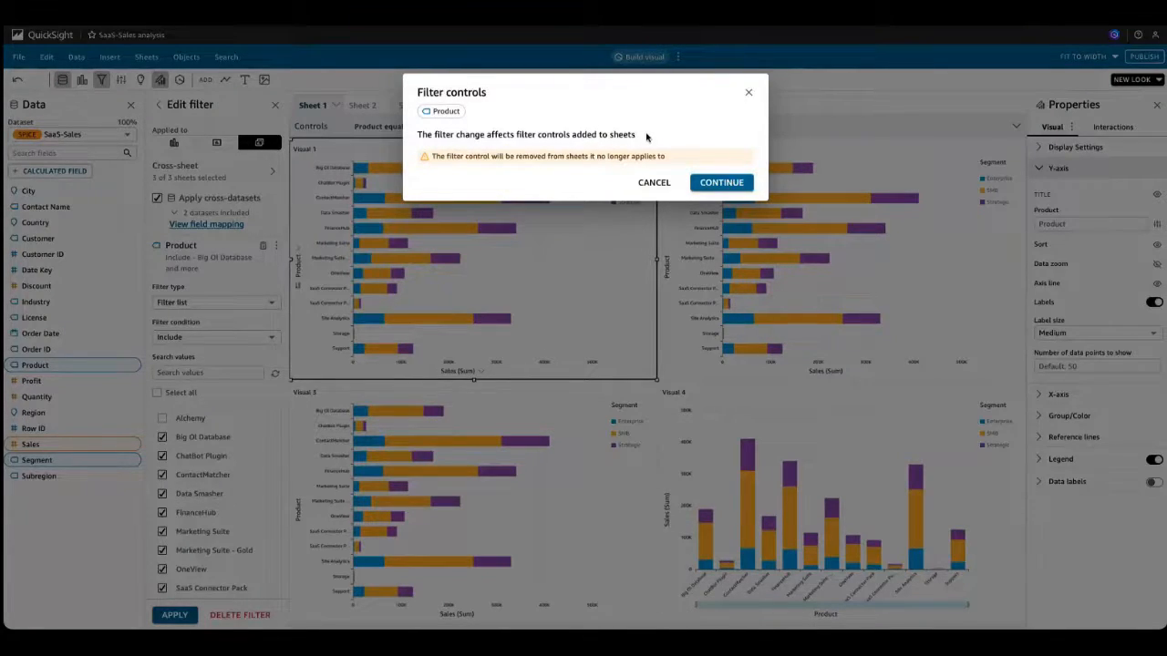
click(723, 183)
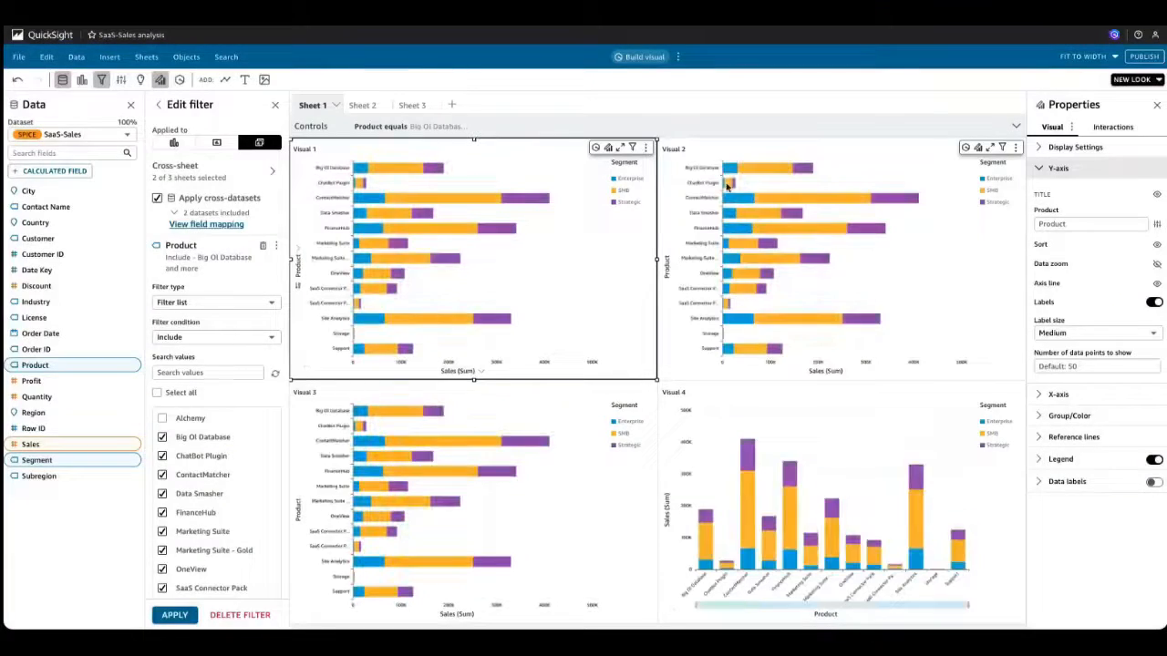
click(367, 106)
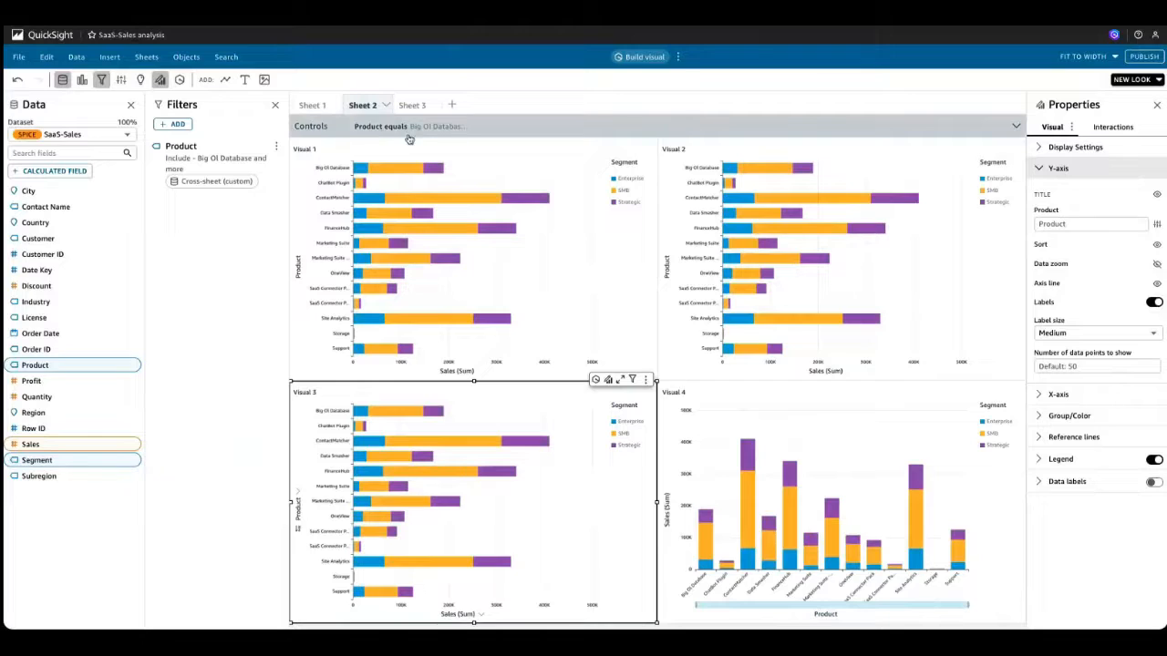
click(413, 106)
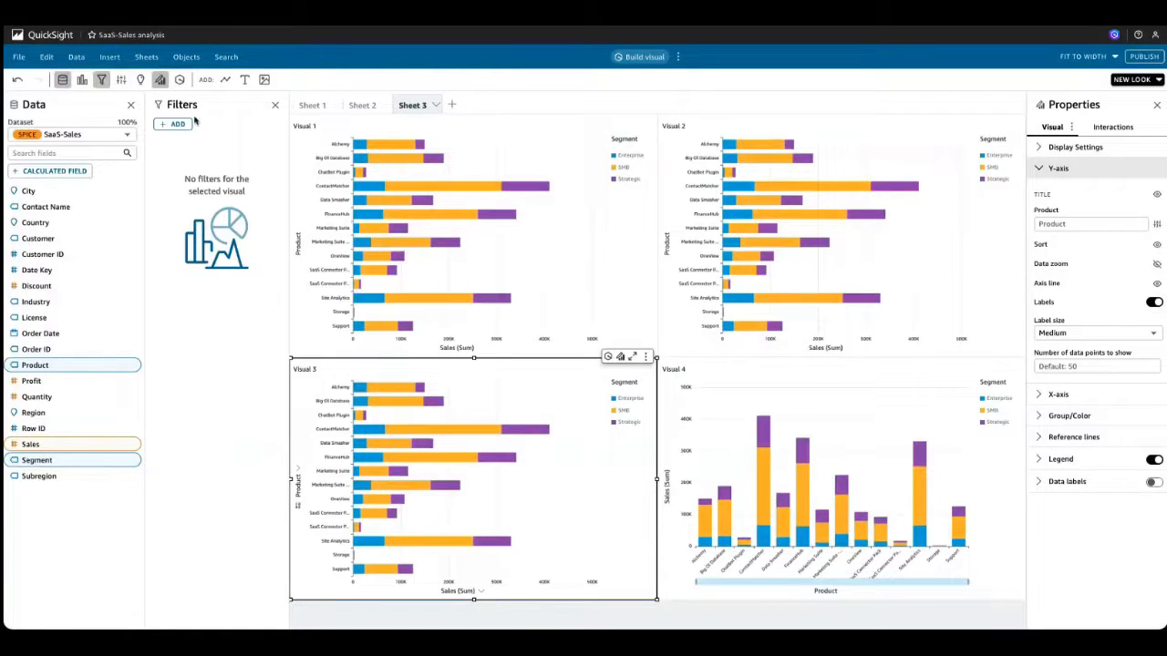
- Apply the Product filter to all sheets, adding its control to the top of the missing sheet, and check Sheet 3's control
click(314, 108)
click(238, 161)
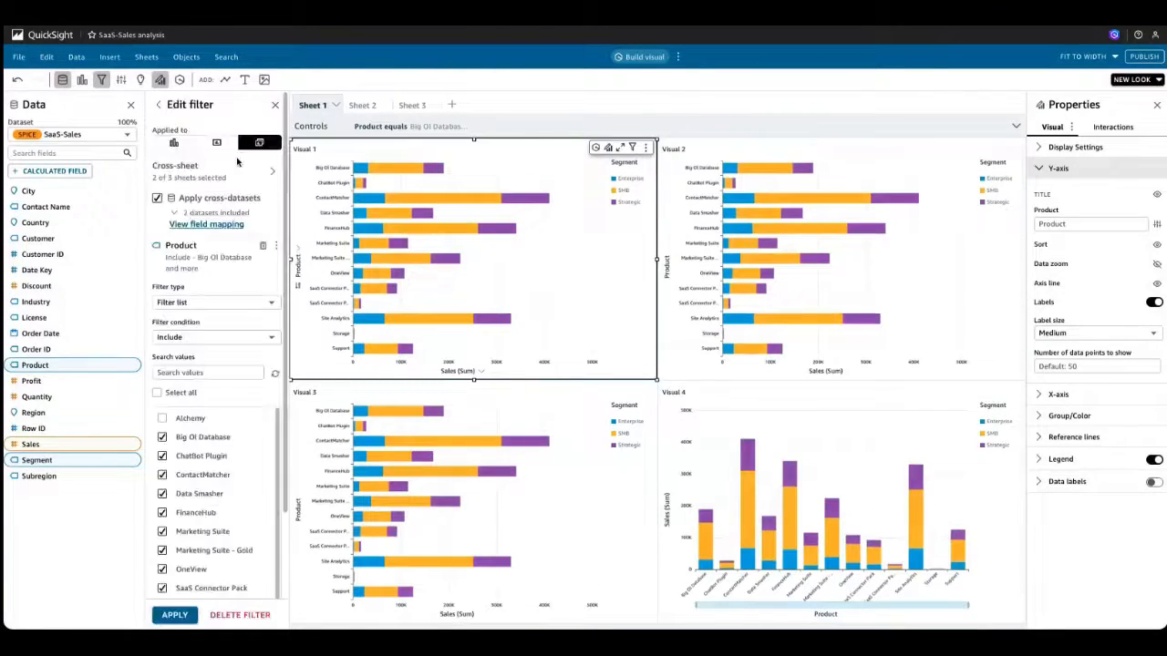
click(256, 171)
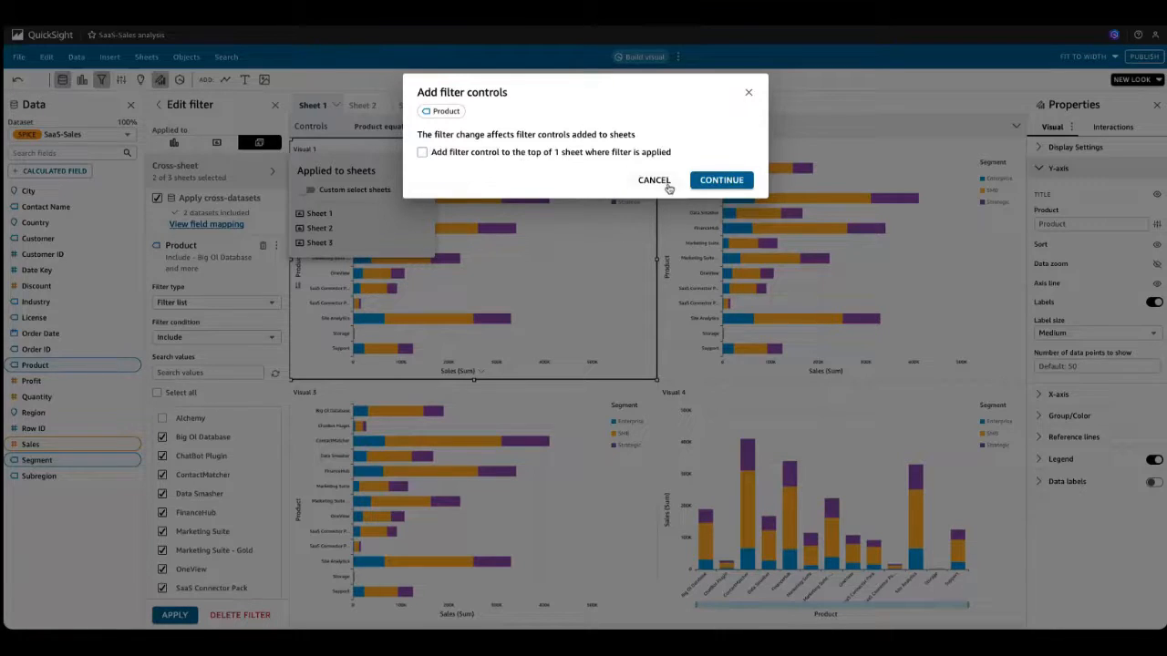
click(423, 155)
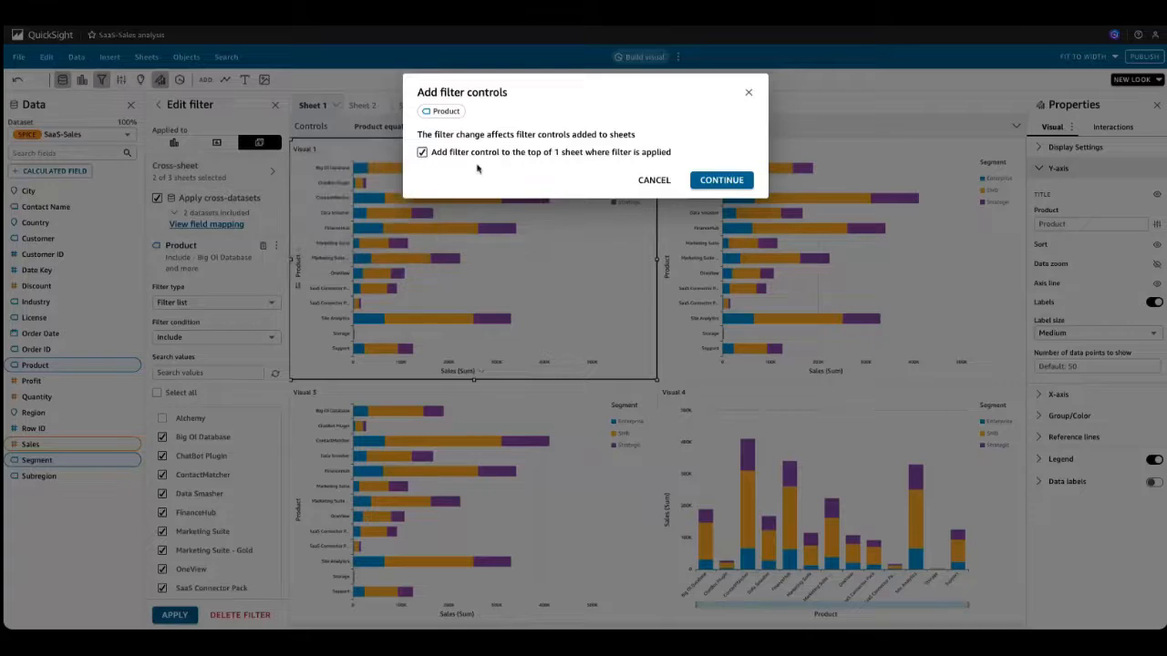
click(740, 182)
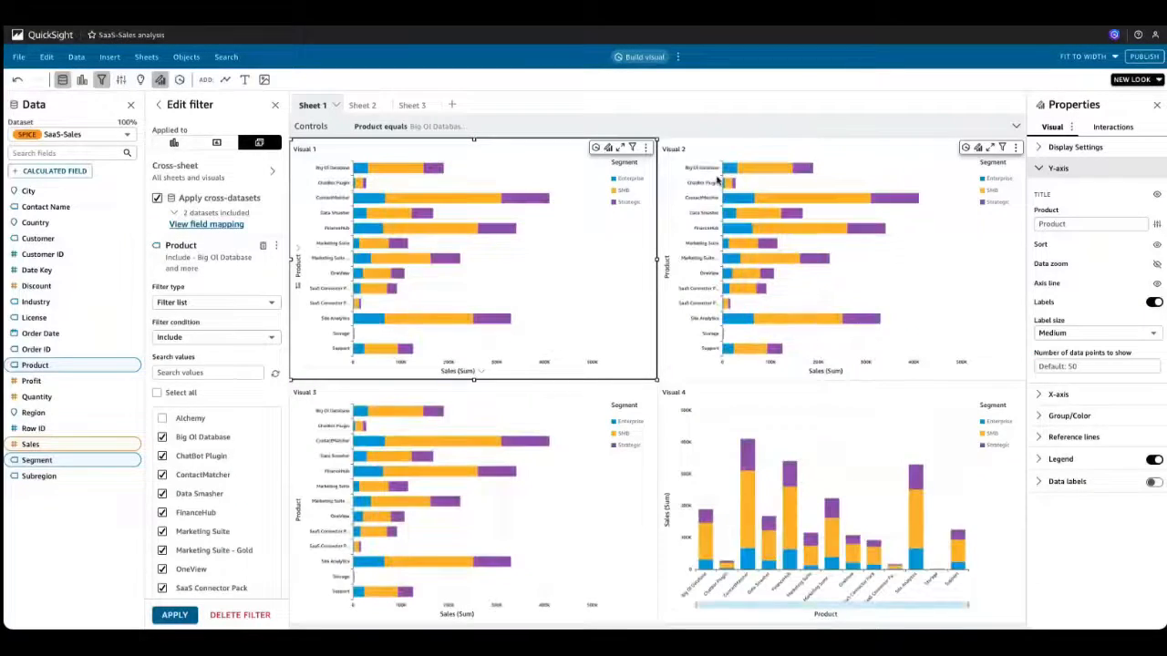
click(434, 106)
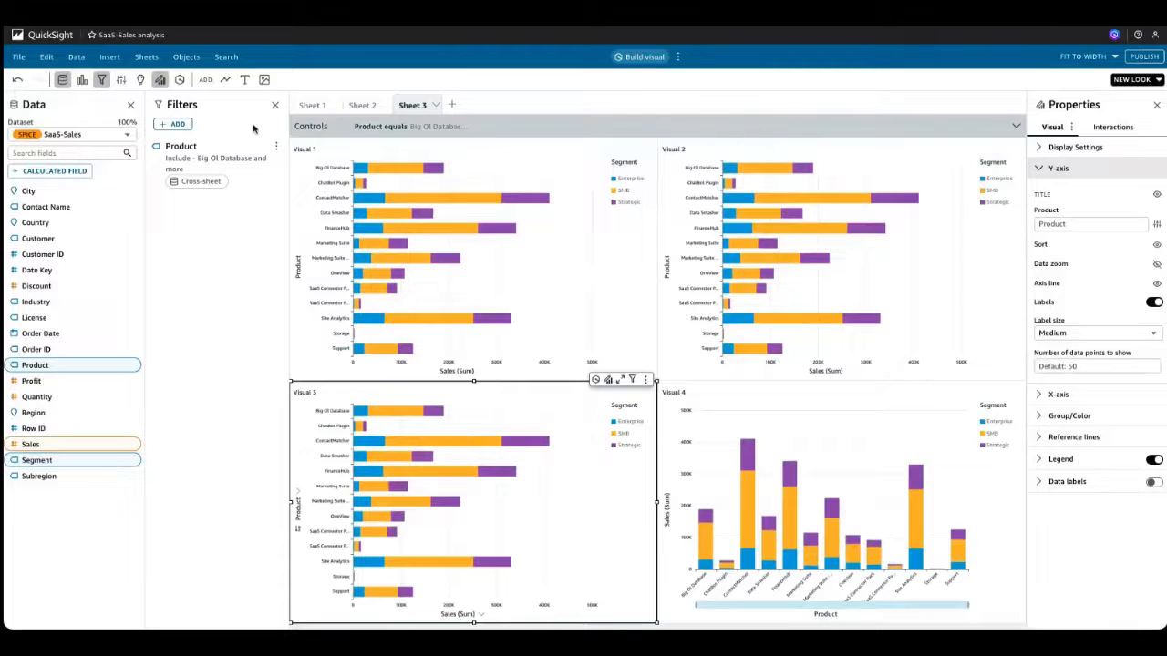
click(397, 127)
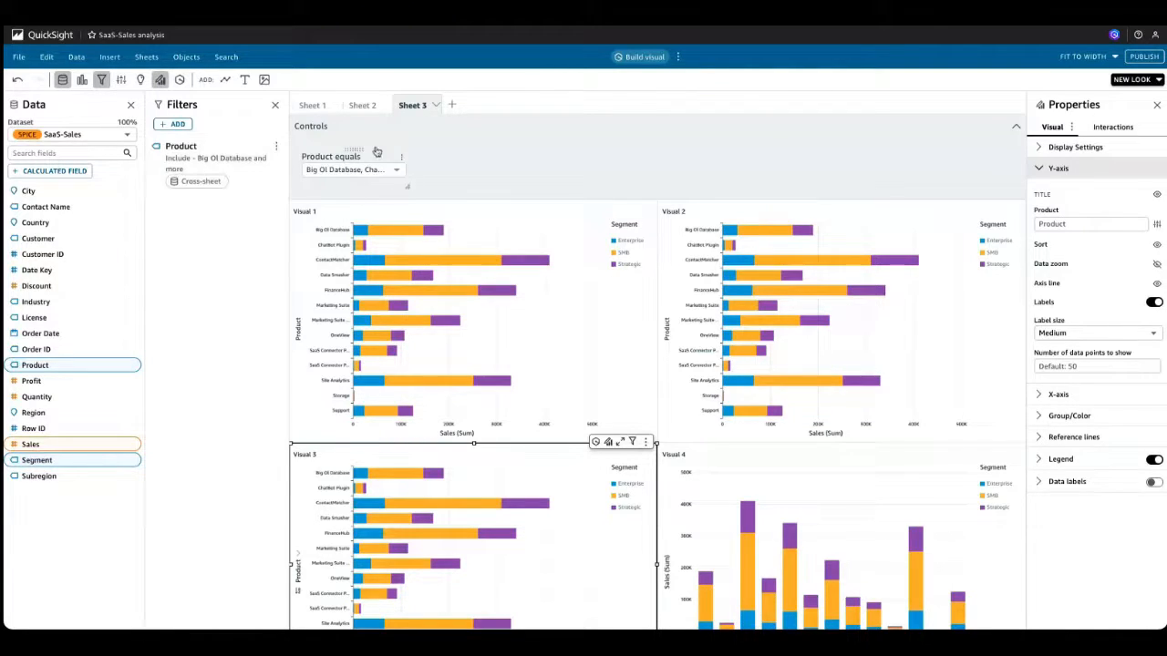
- Add a Segment filter to Visual 1 on Sheet 1 and place its control at the top of the sheet
click(312, 106)
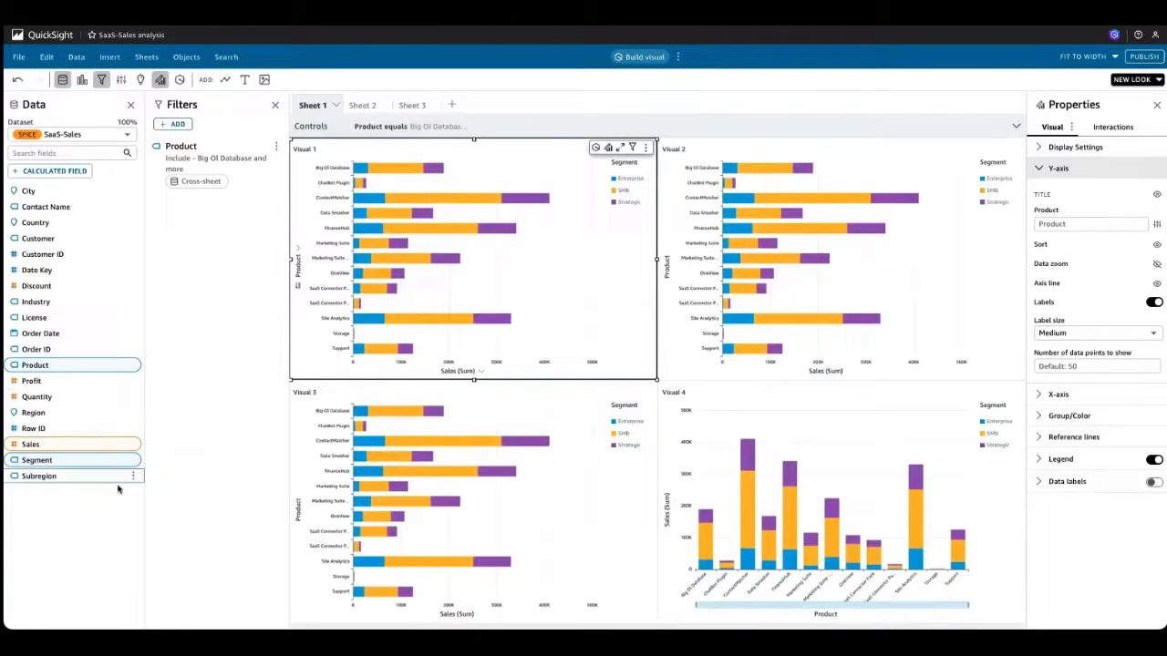
click(132, 460)
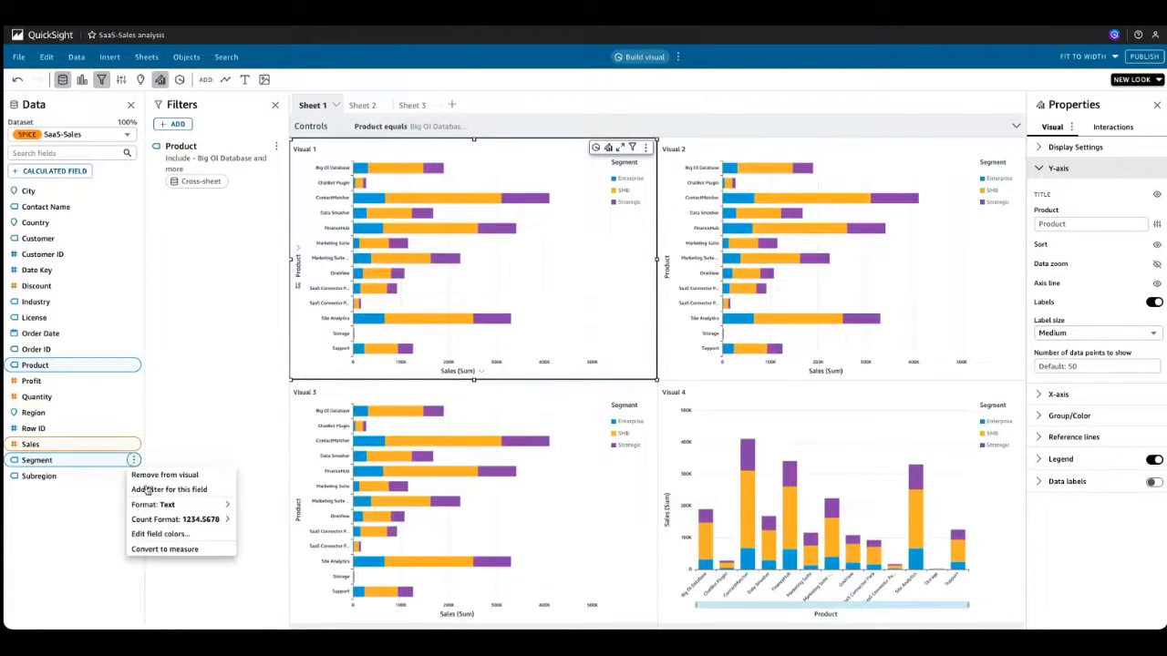
mouse_move(168, 521)
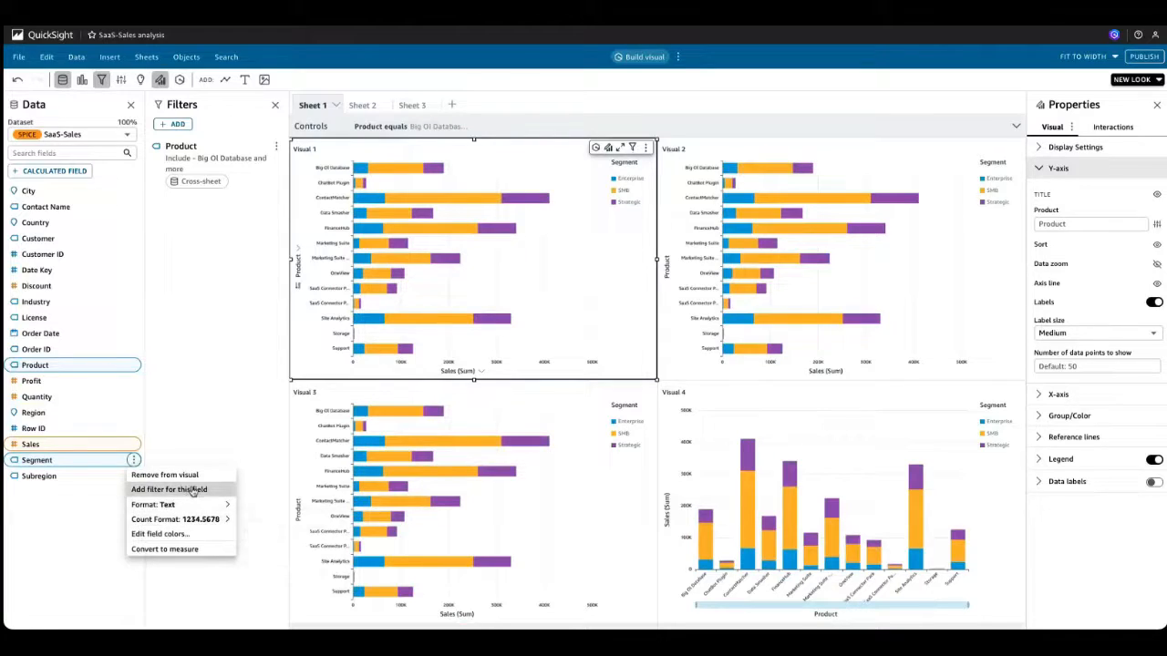
click(194, 490)
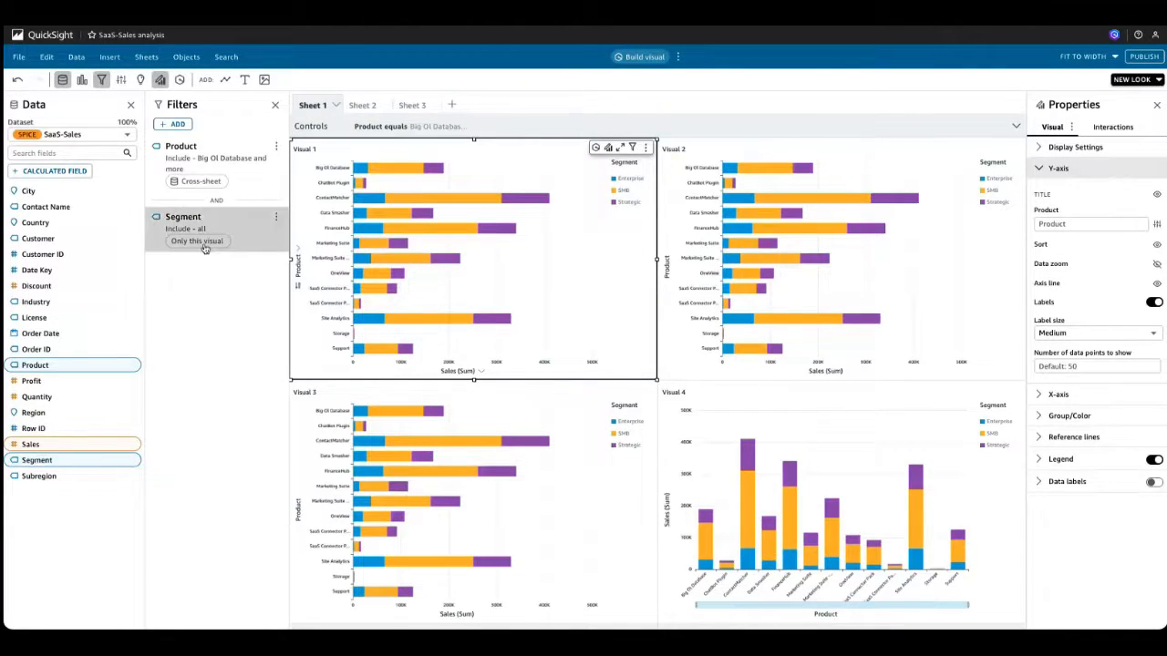
click(275, 220)
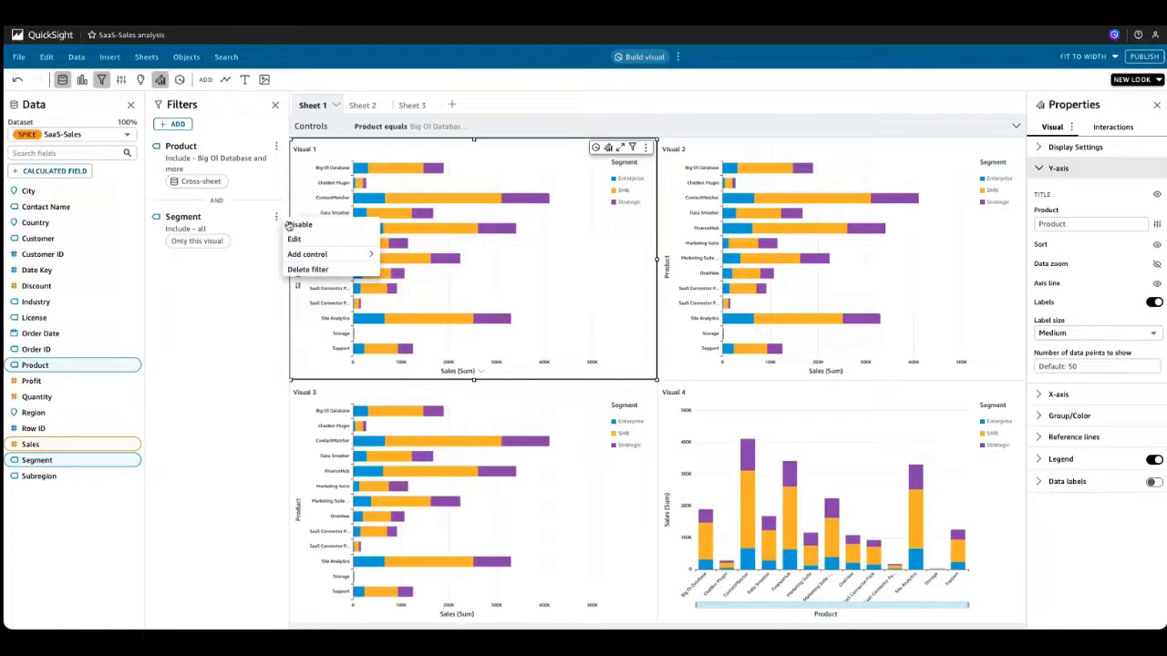
mouse_move(345, 259)
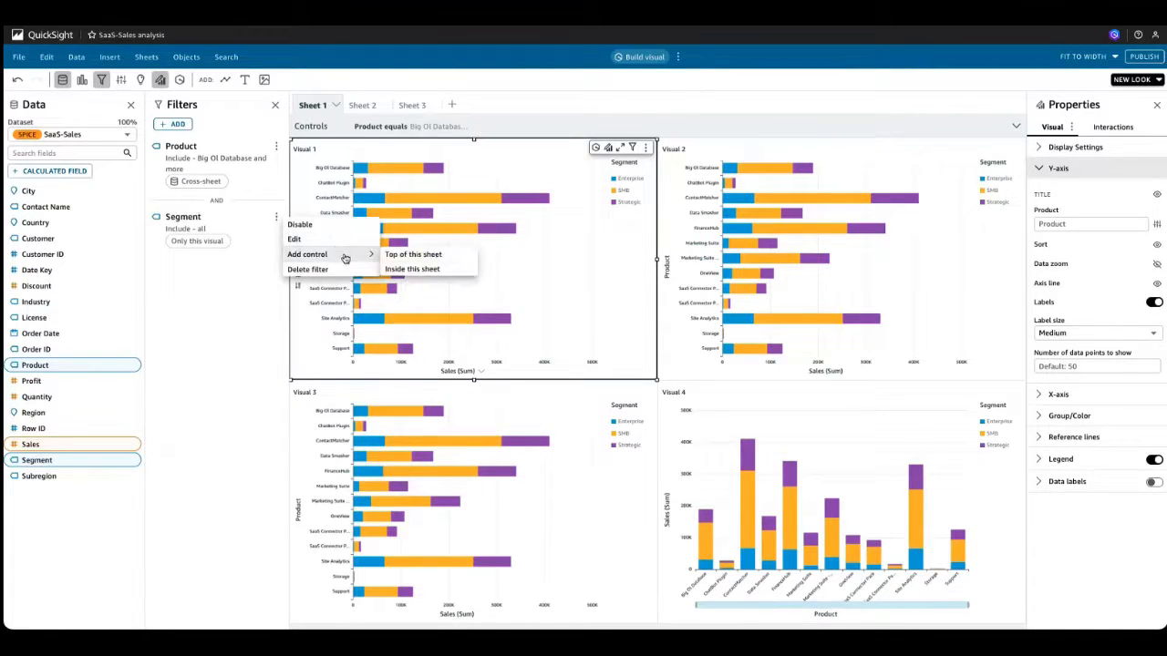
click(437, 259)
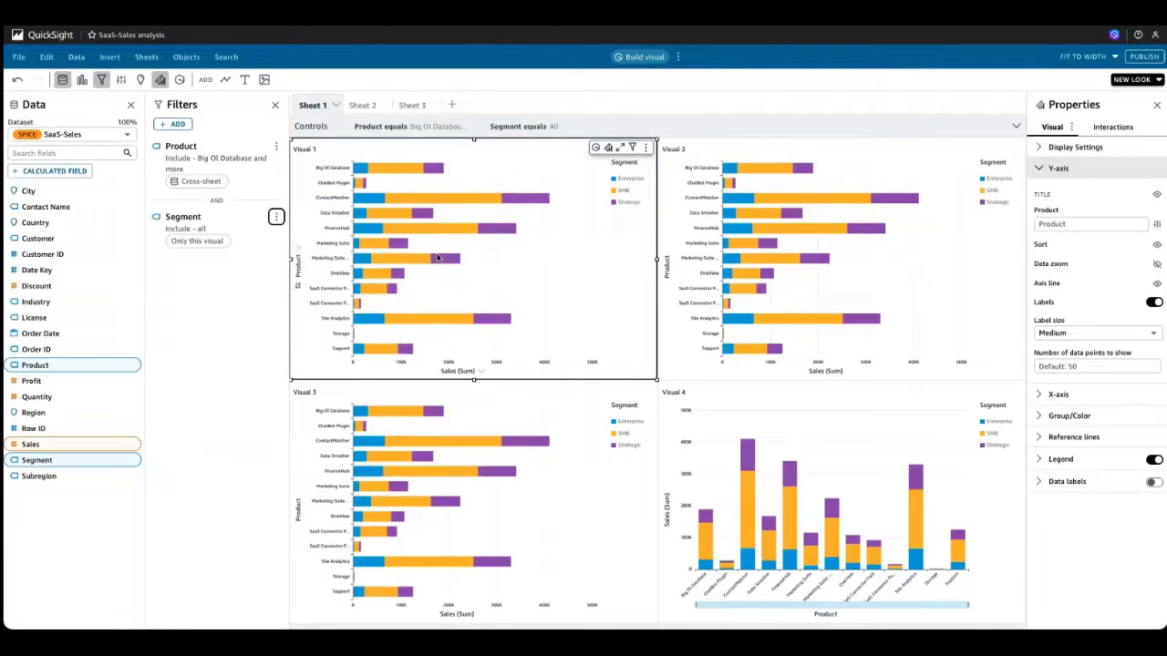
- Exclude Enterprise in Sheet 1's Segment control to test the filter on Visual 1, and include it again
click(541, 126)
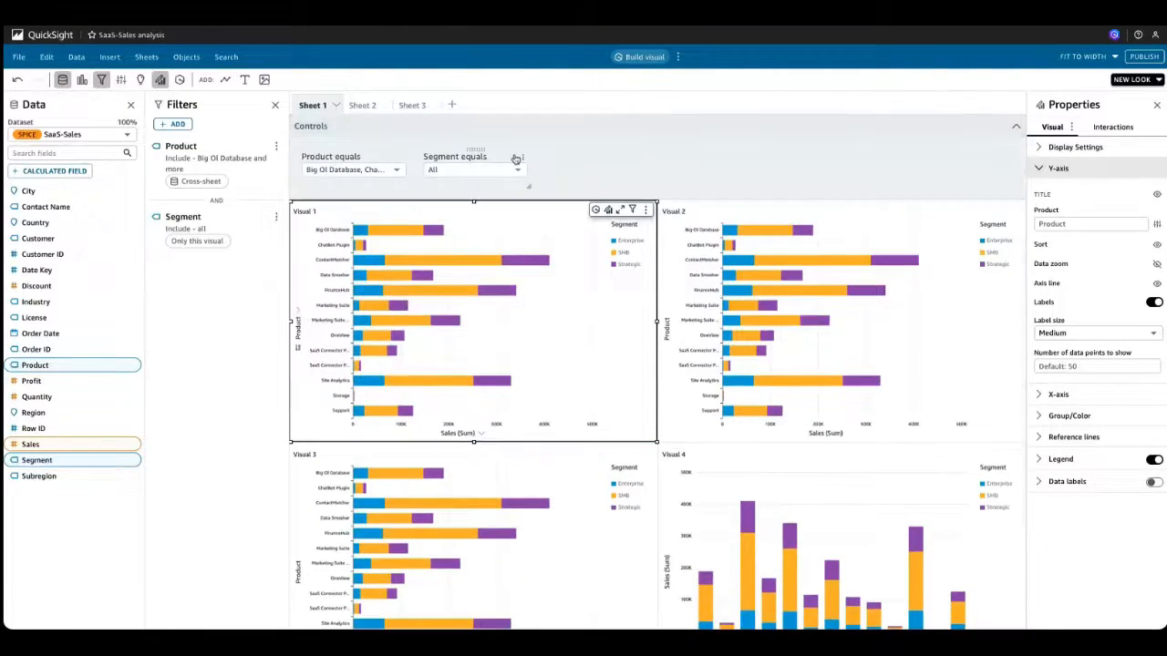
click(514, 167)
click(433, 223)
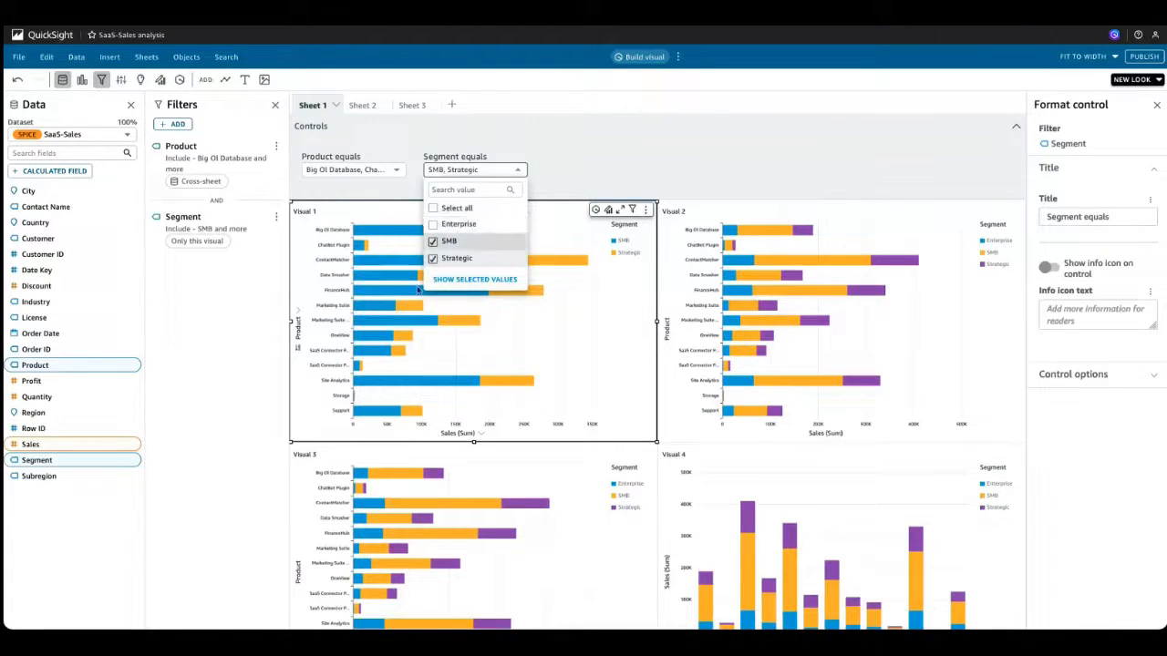
click(433, 223)
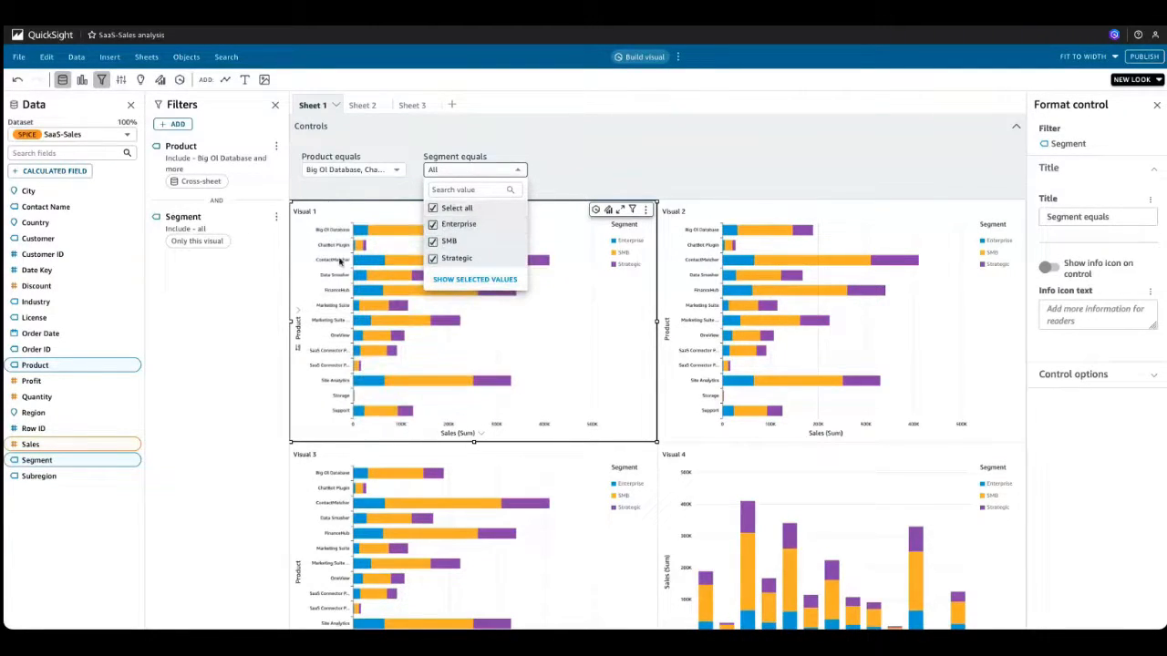
- Apply the Segment filter cross-sheet without adding controls to the other two sheets, and check Sheet 2's controls
click(216, 233)
click(260, 144)
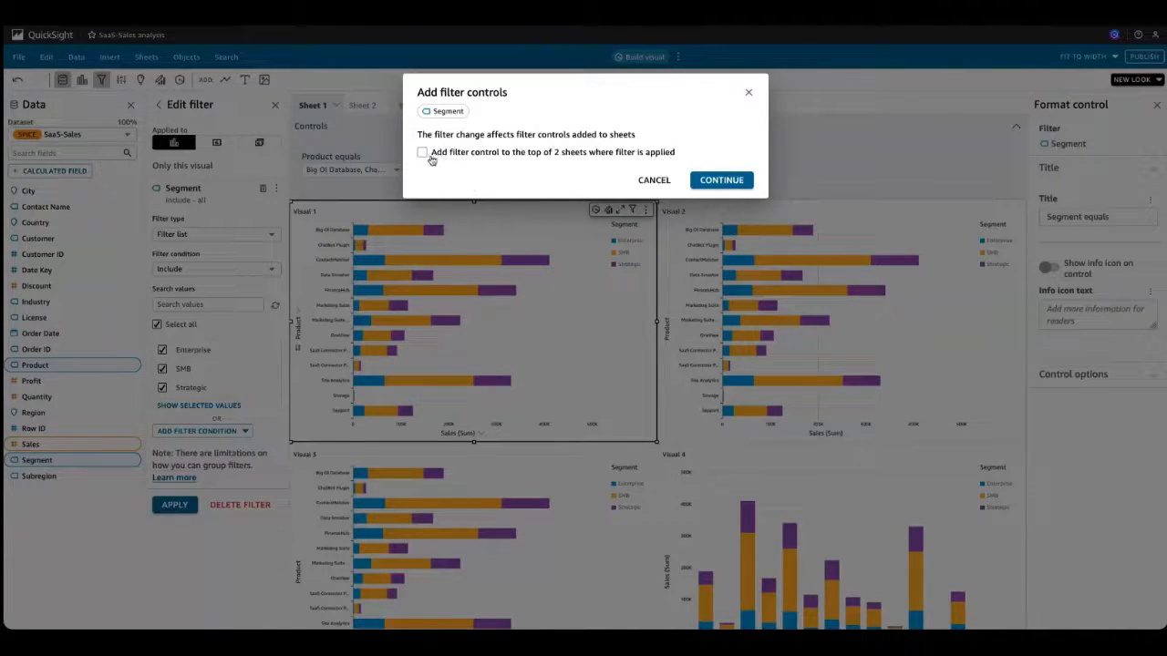
click(720, 180)
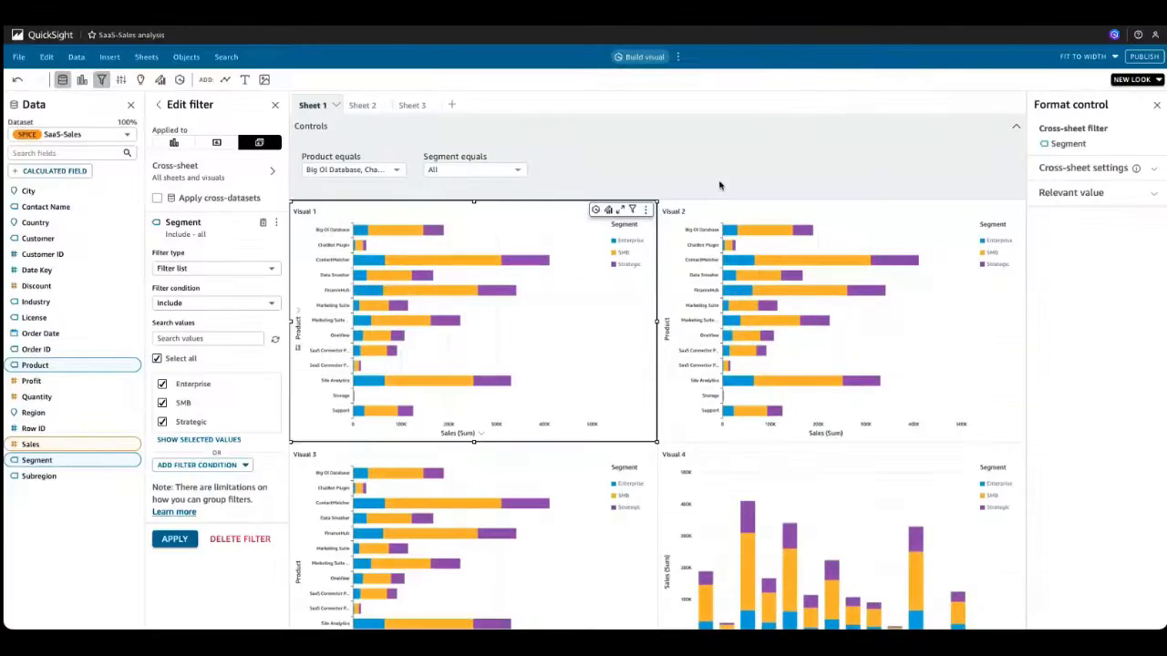
click(362, 105)
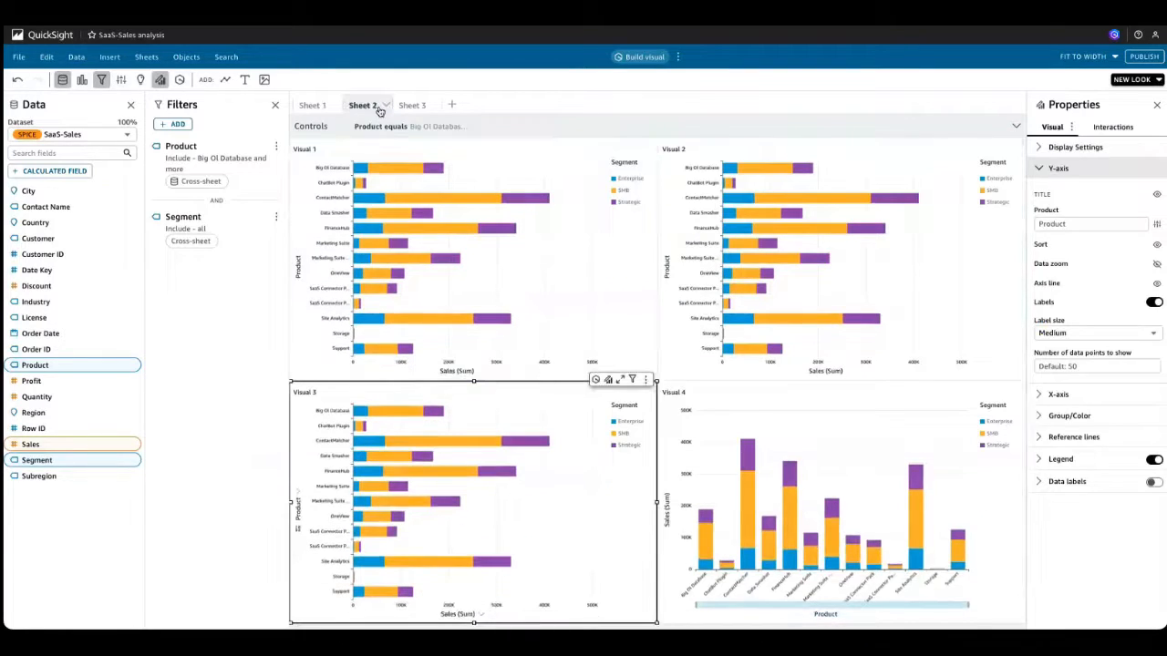
click(460, 126)
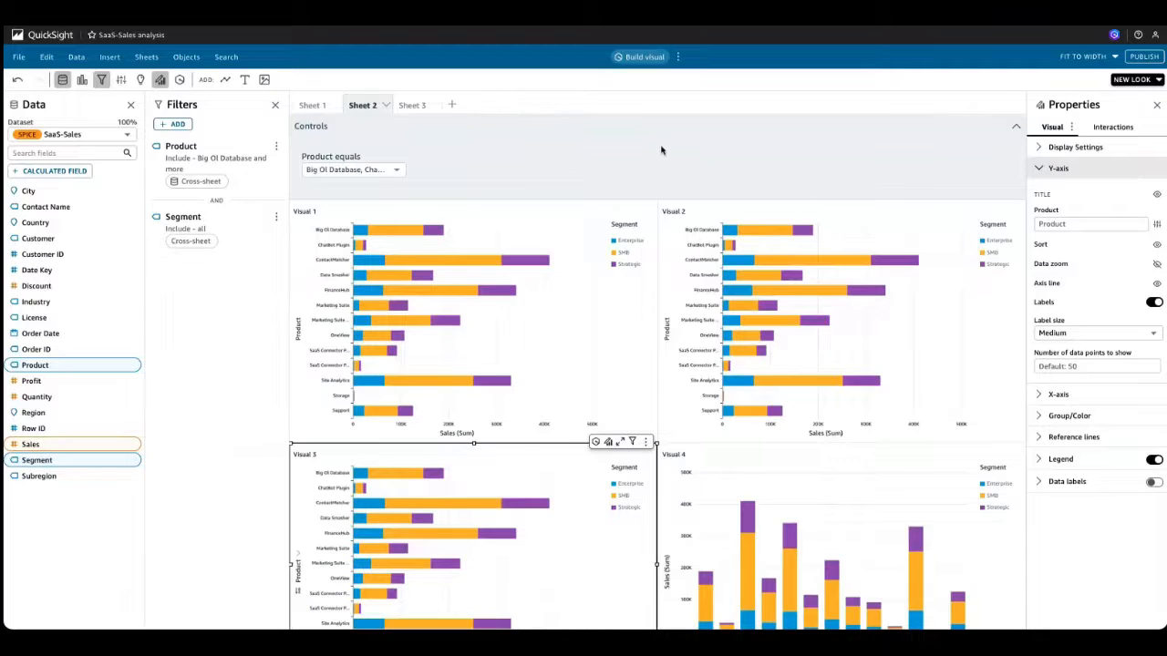
- Exclude SMB in Sheet 1's Segment control and check the filter's effect on the visuals in Sheets 2 and 3
click(313, 107)
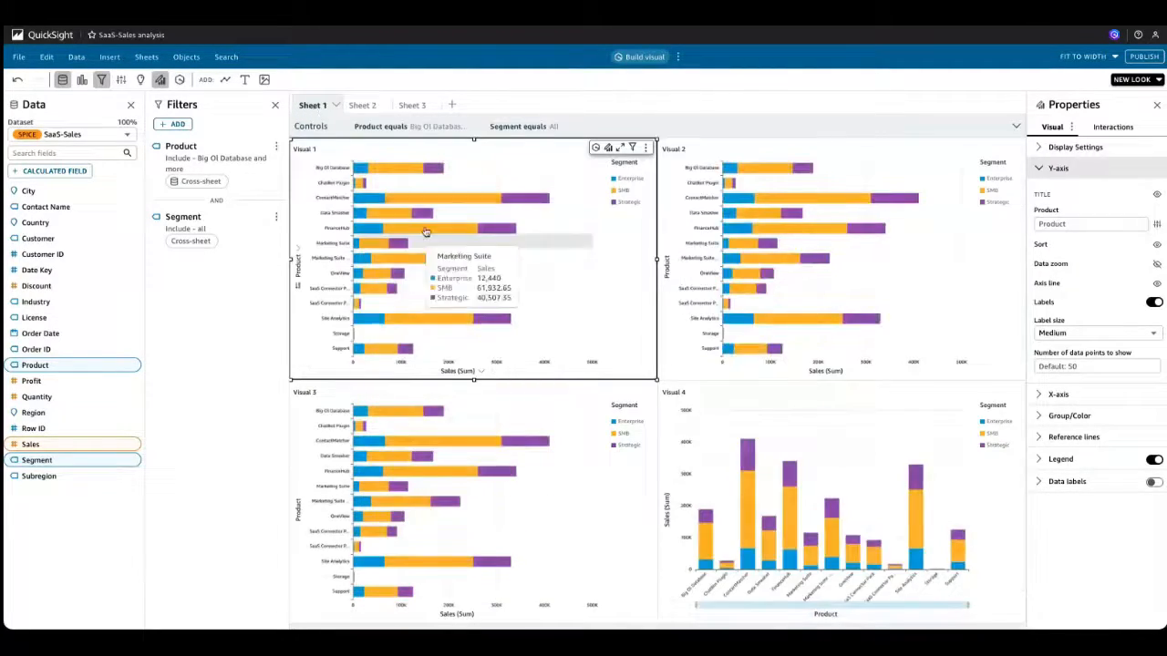
click(532, 132)
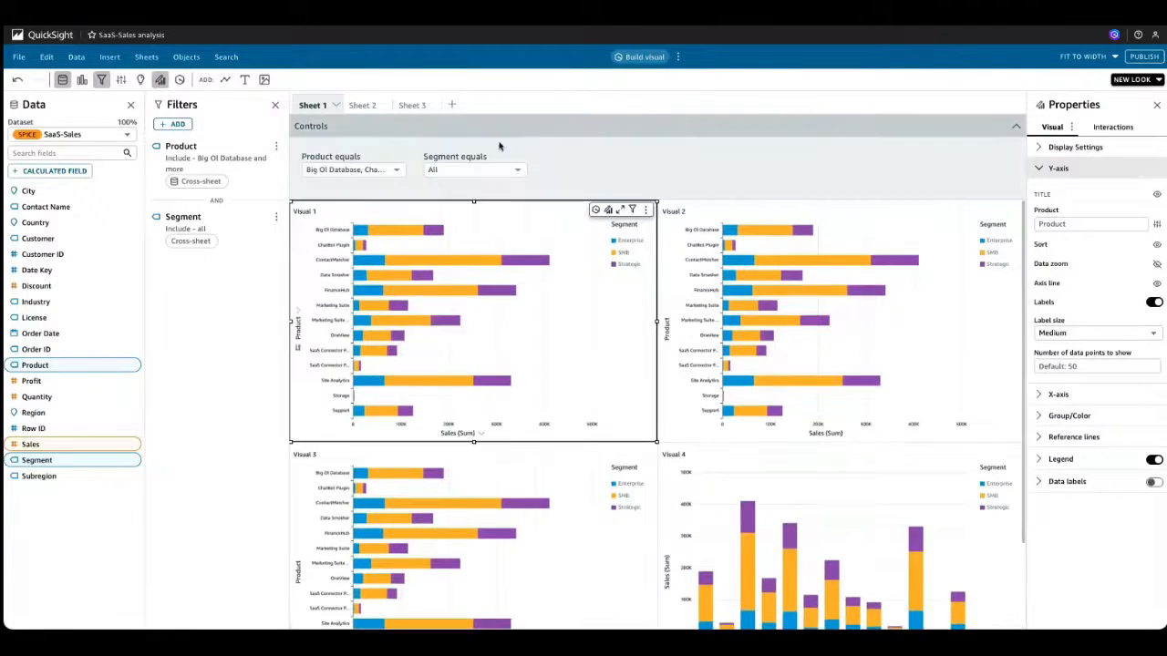
click(471, 173)
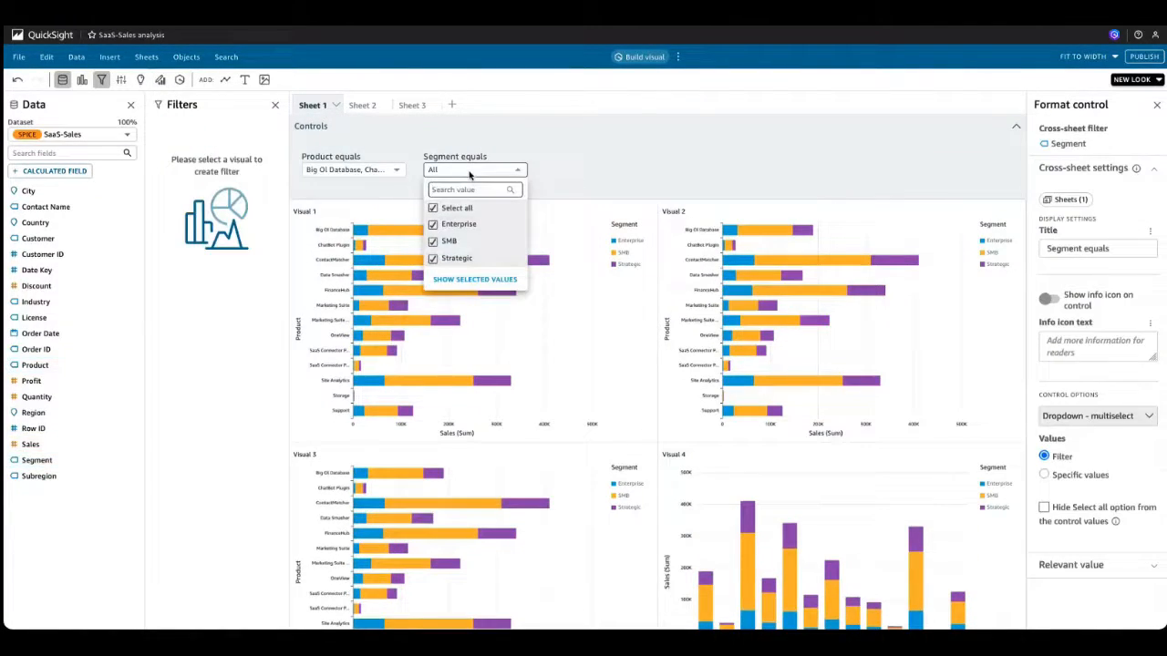
click(433, 241)
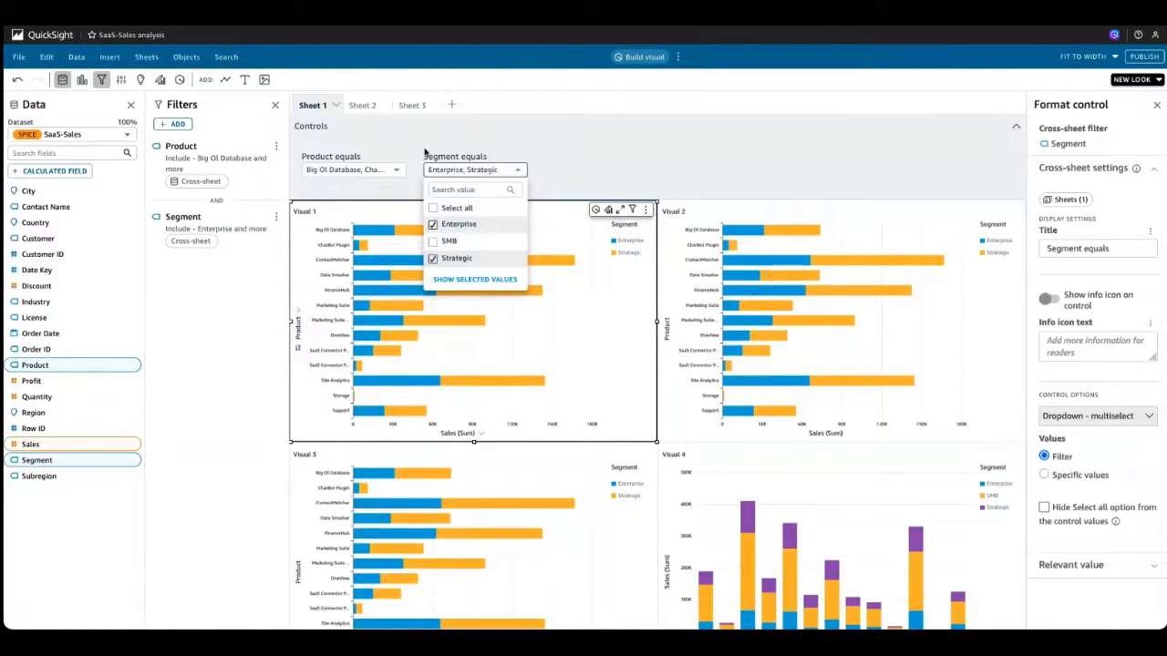
click(381, 108)
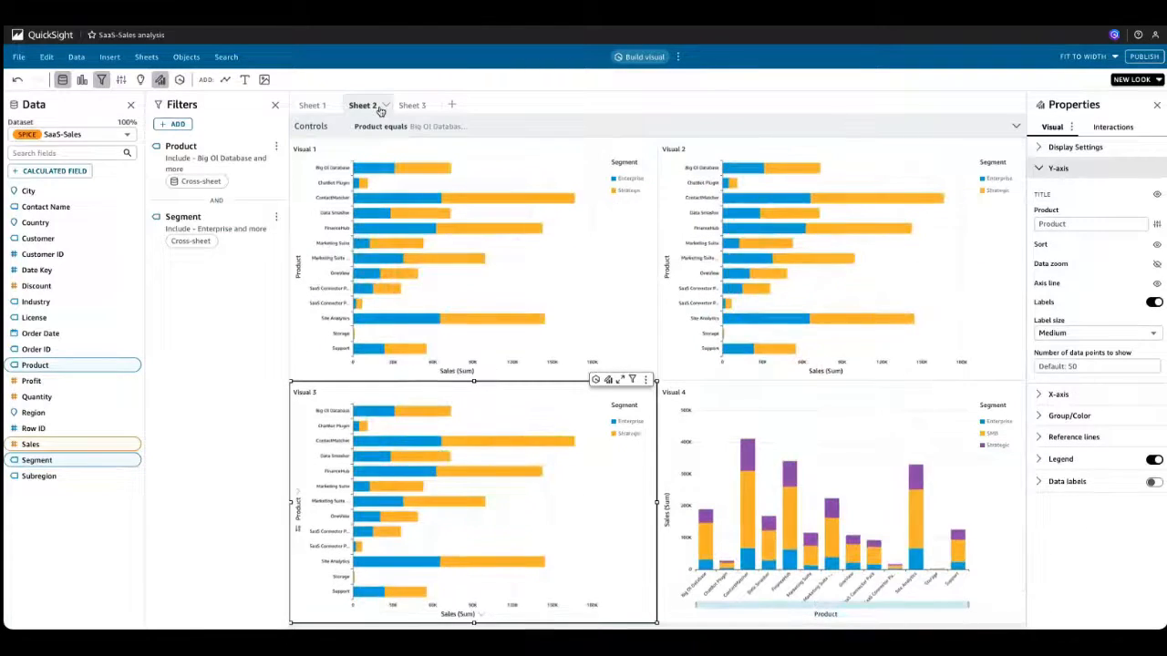
click(432, 107)
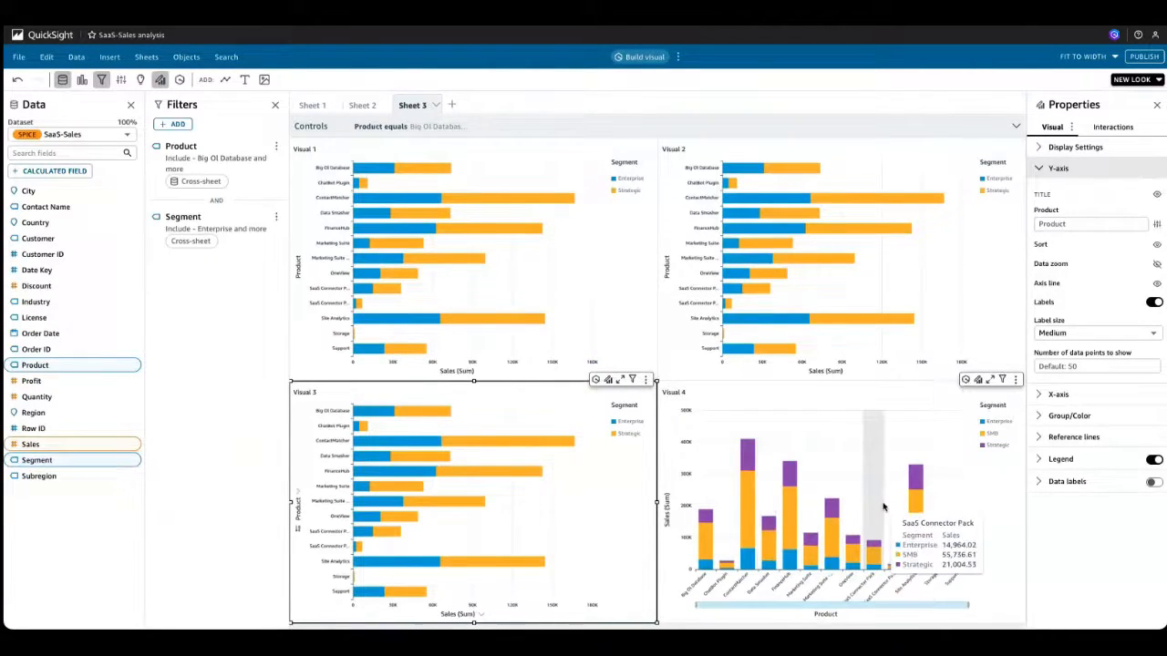
- Apply the Segment filter across datasets so that it also covers Visual 4
click(219, 222)
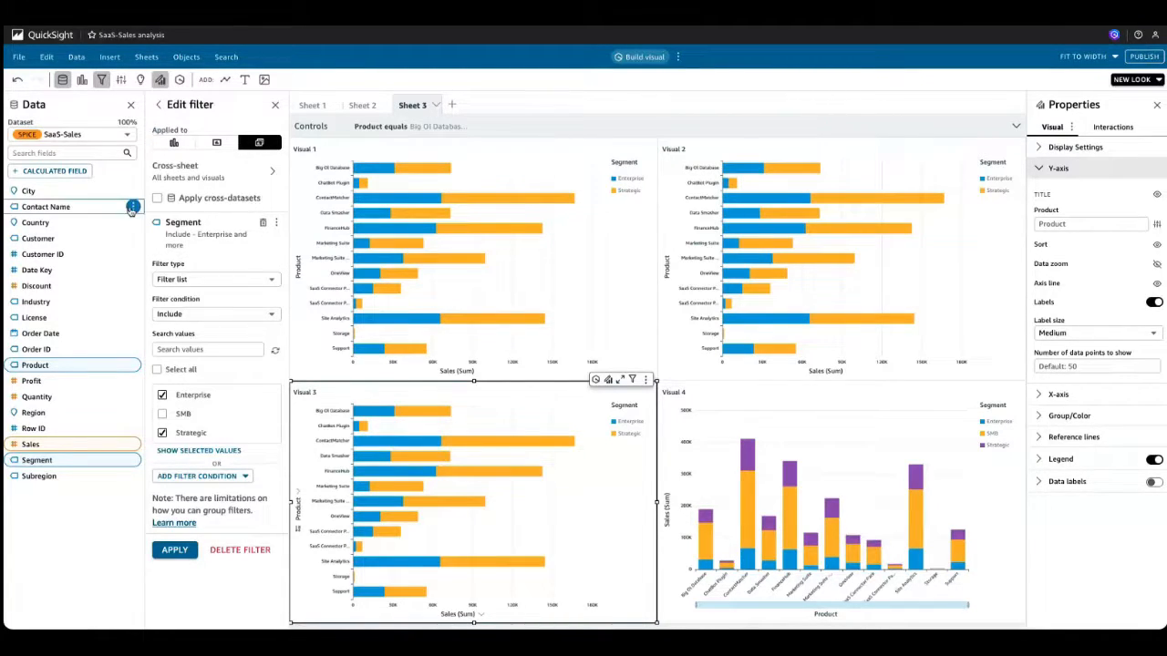
click(157, 198)
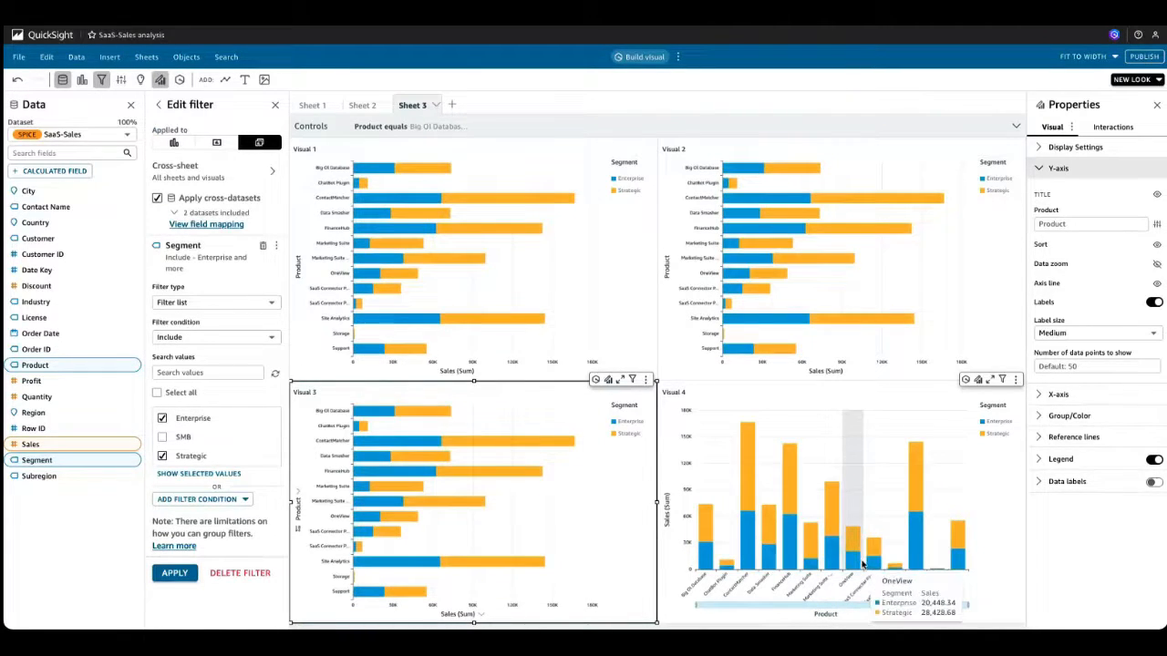
click(394, 105)
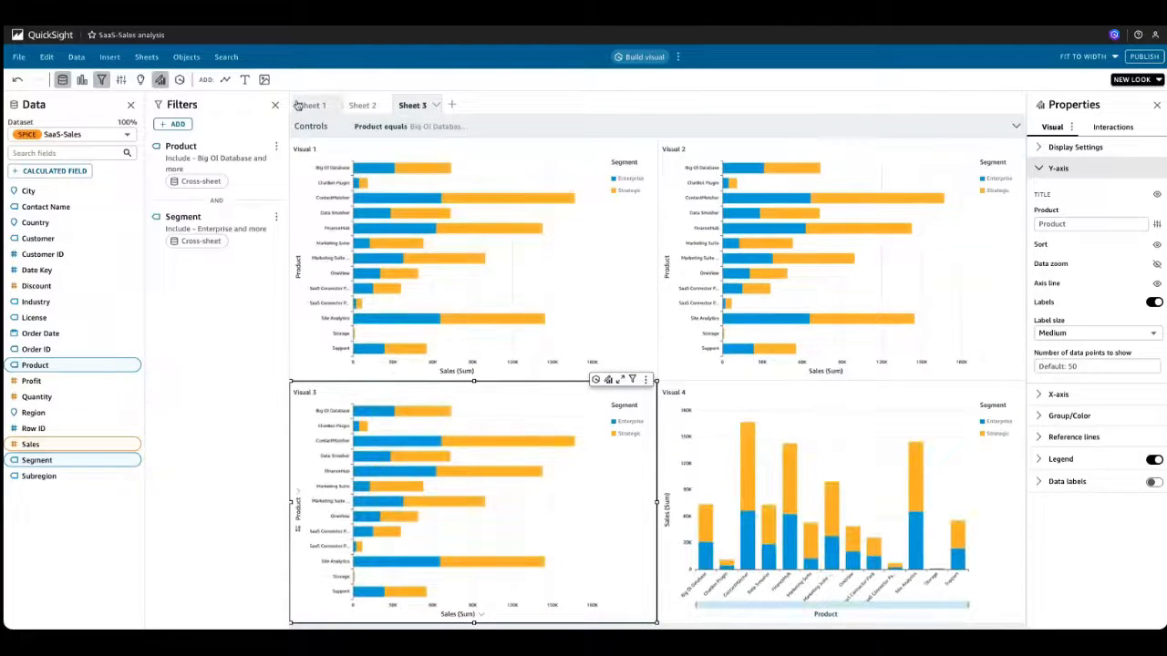
- Add the Segment filter's control to the top of all sheets in its scope, and check Sheets 2 and 3
click(311, 105)
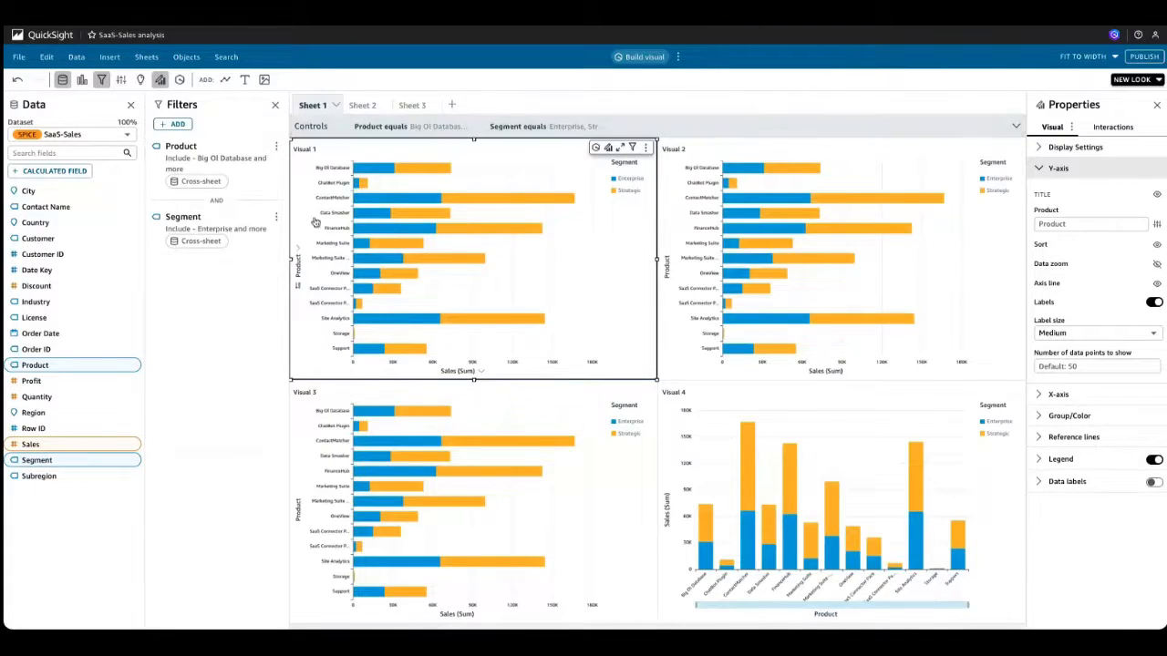
mouse_move(363, 314)
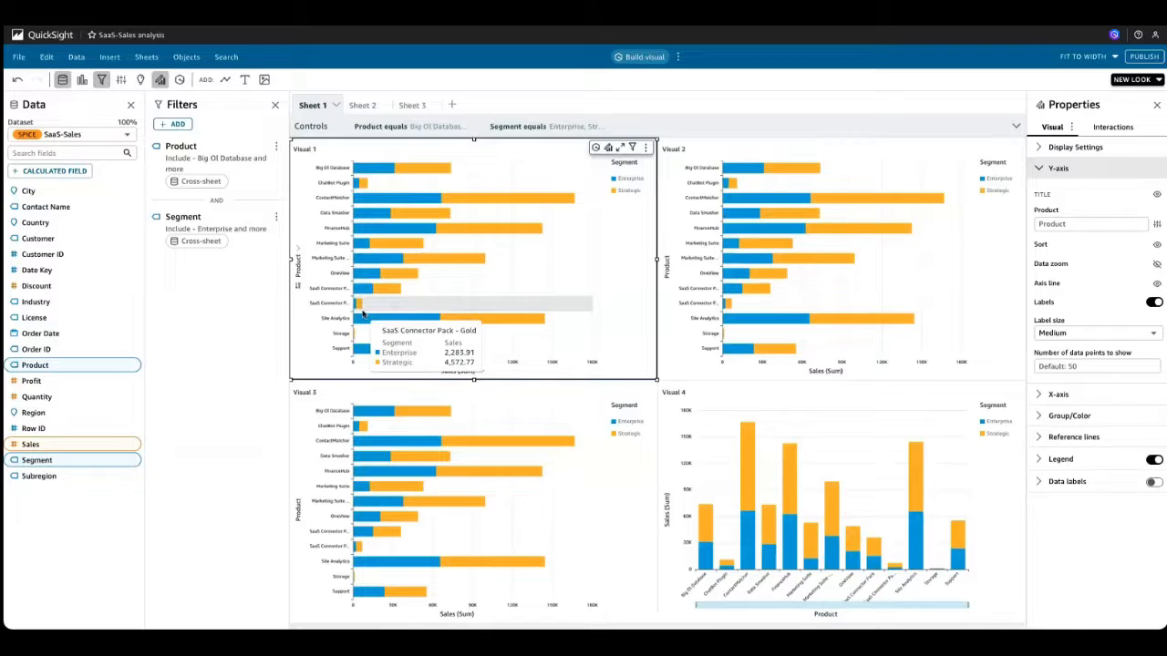
click(179, 228)
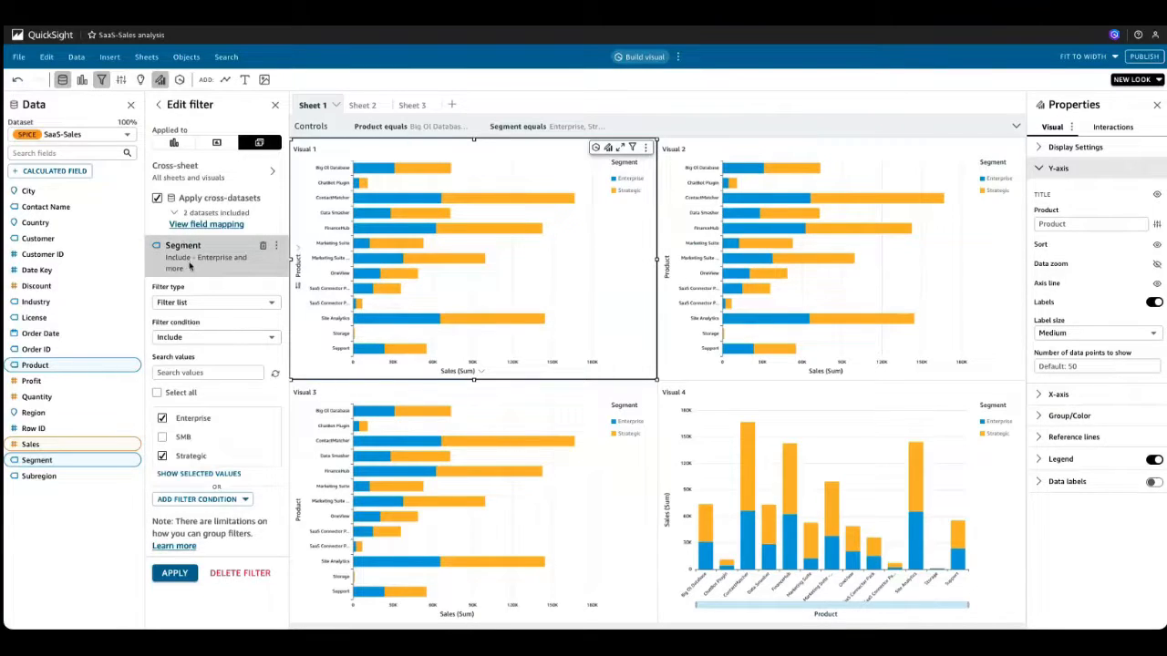
click(278, 247)
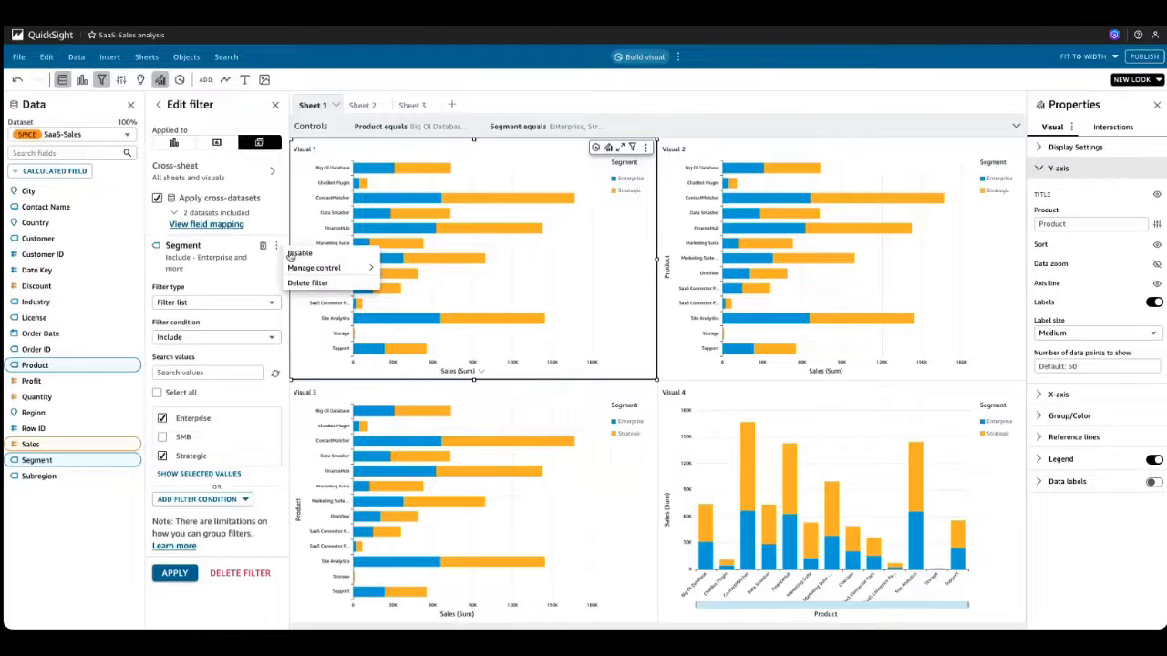
mouse_move(322, 271)
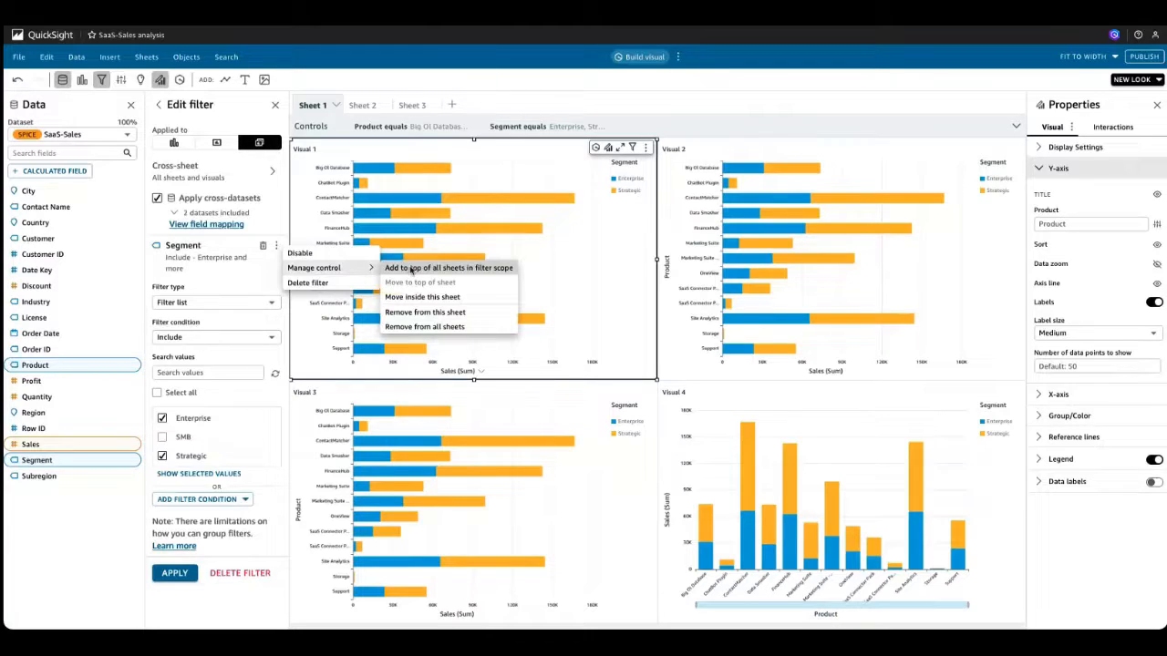
click(411, 269)
click(362, 105)
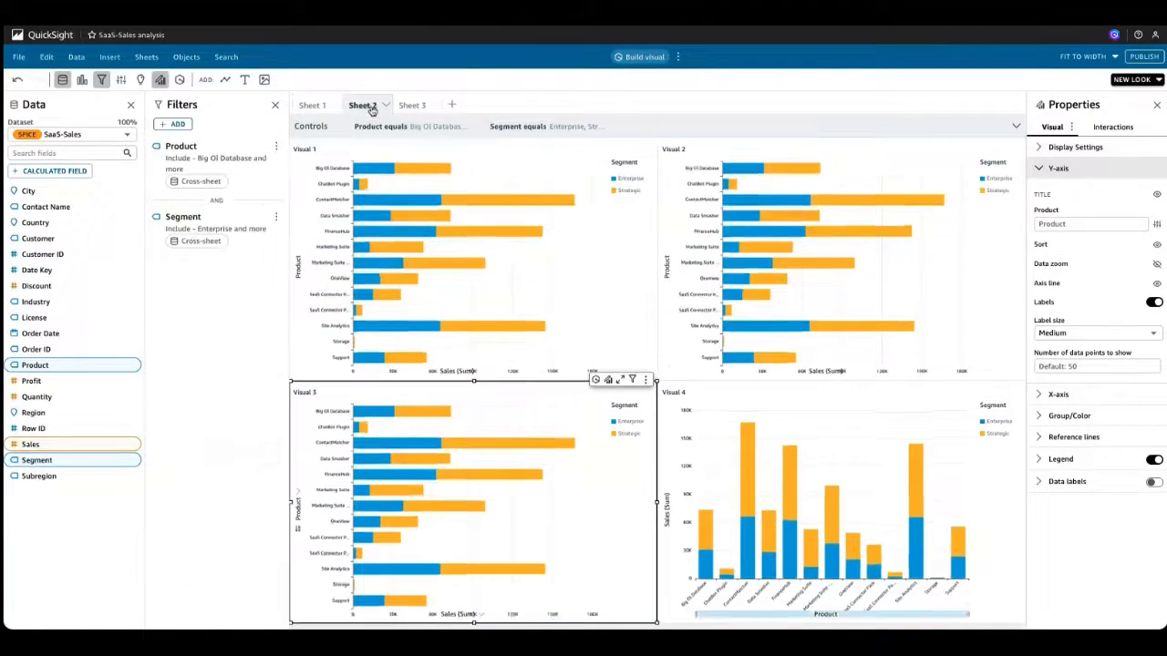
click(415, 105)
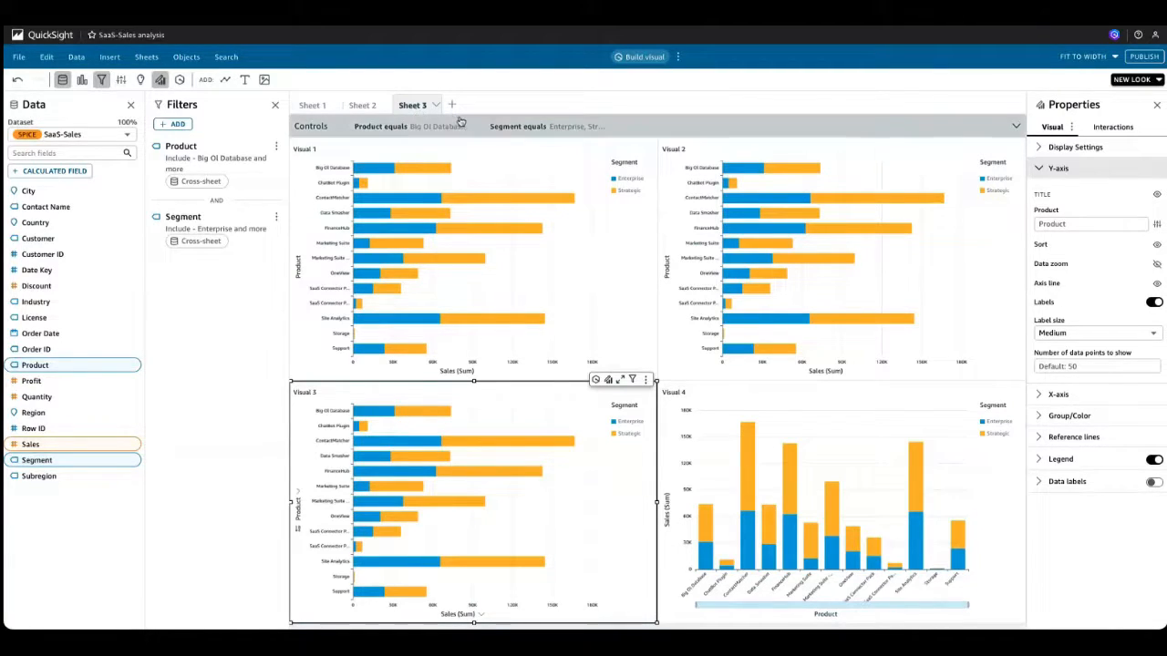
- Add a tiled interactive sheet optimized for 1600px to check its inherited filter controls, and delete the sheet
click(452, 107)
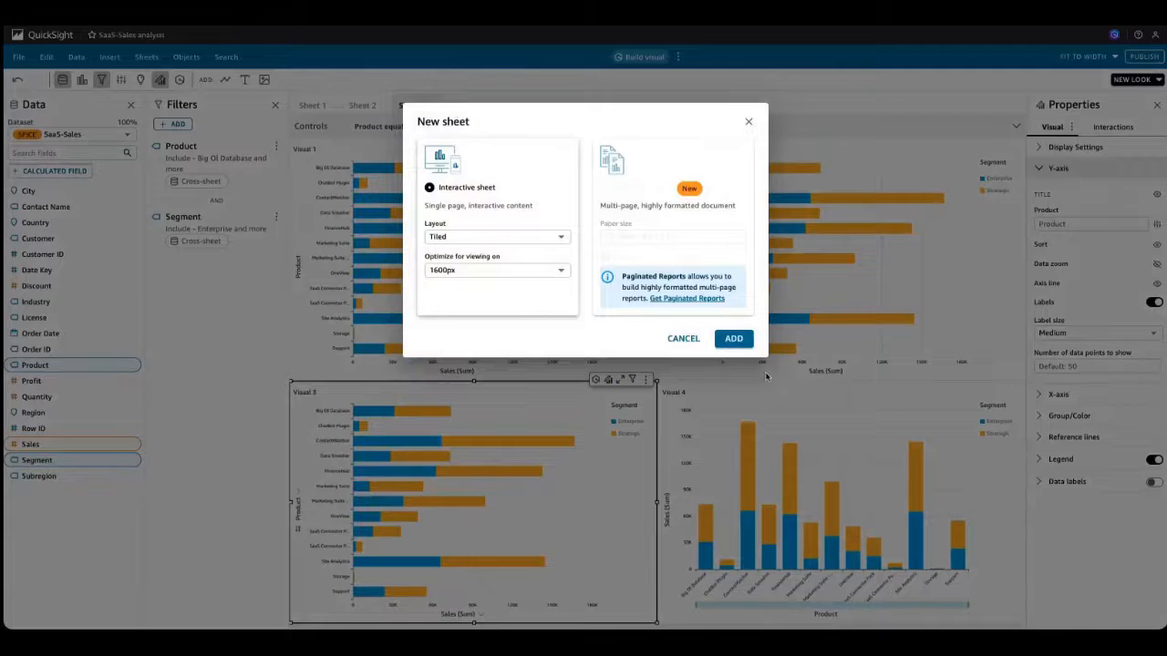
click(741, 345)
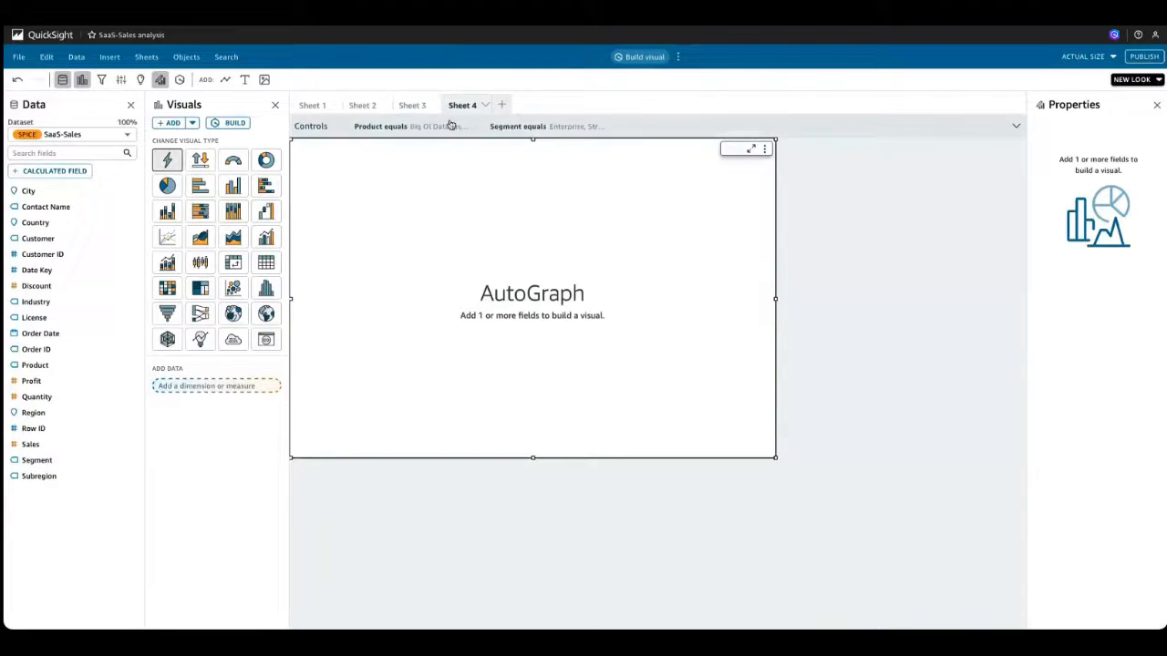
click(458, 127)
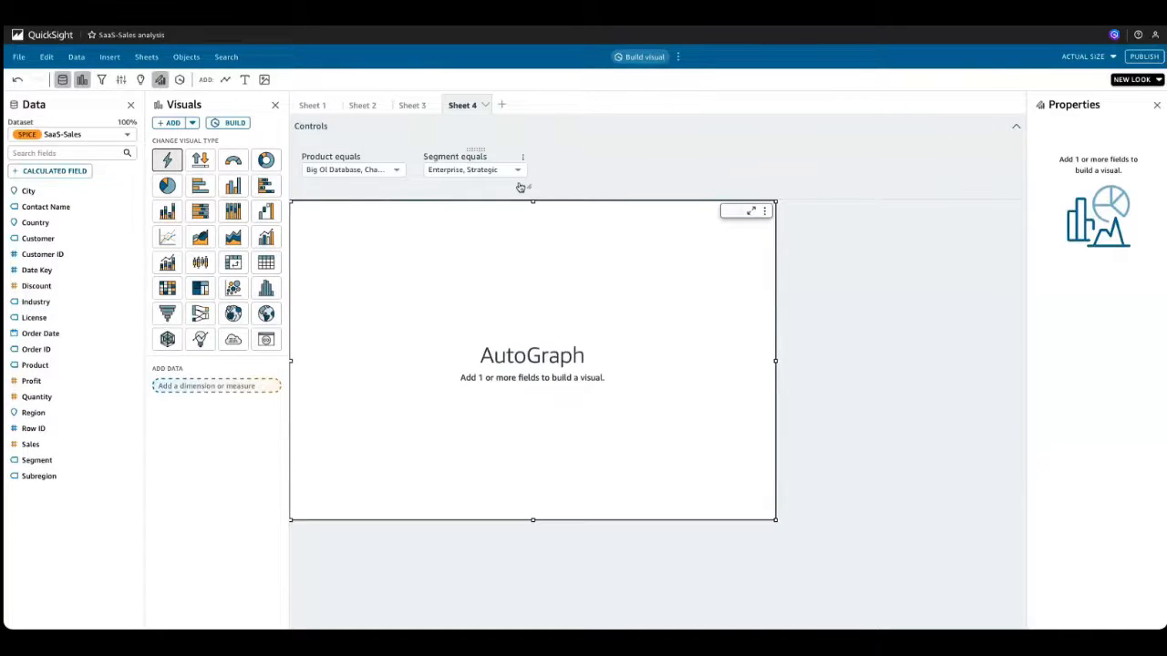
click(487, 105)
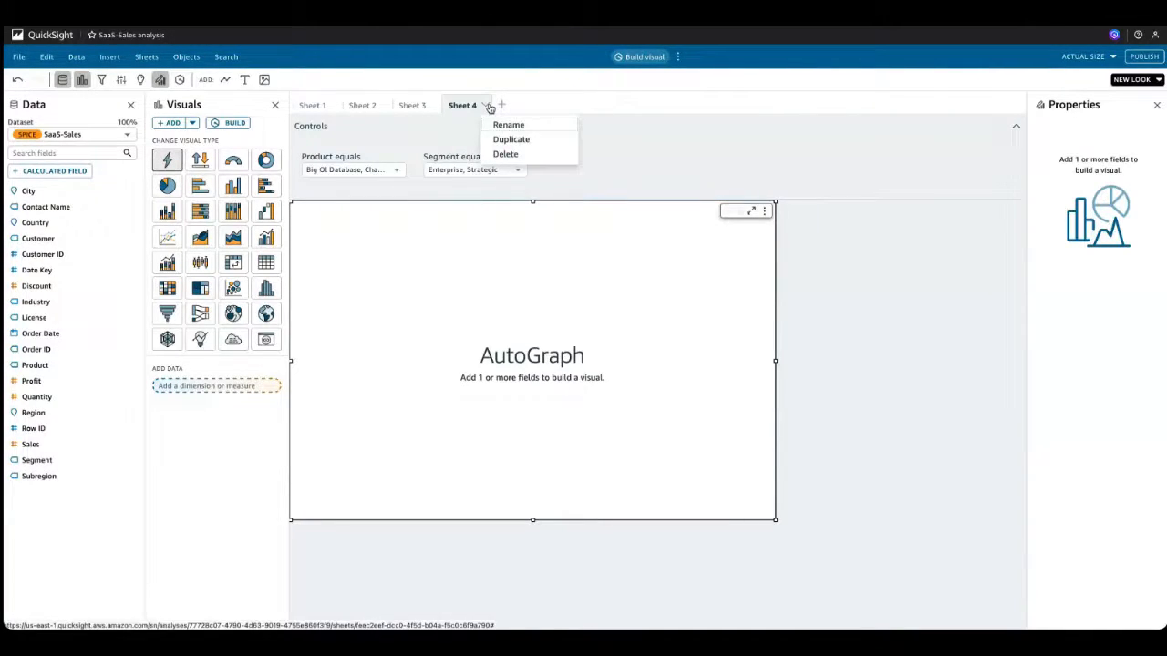
click(505, 155)
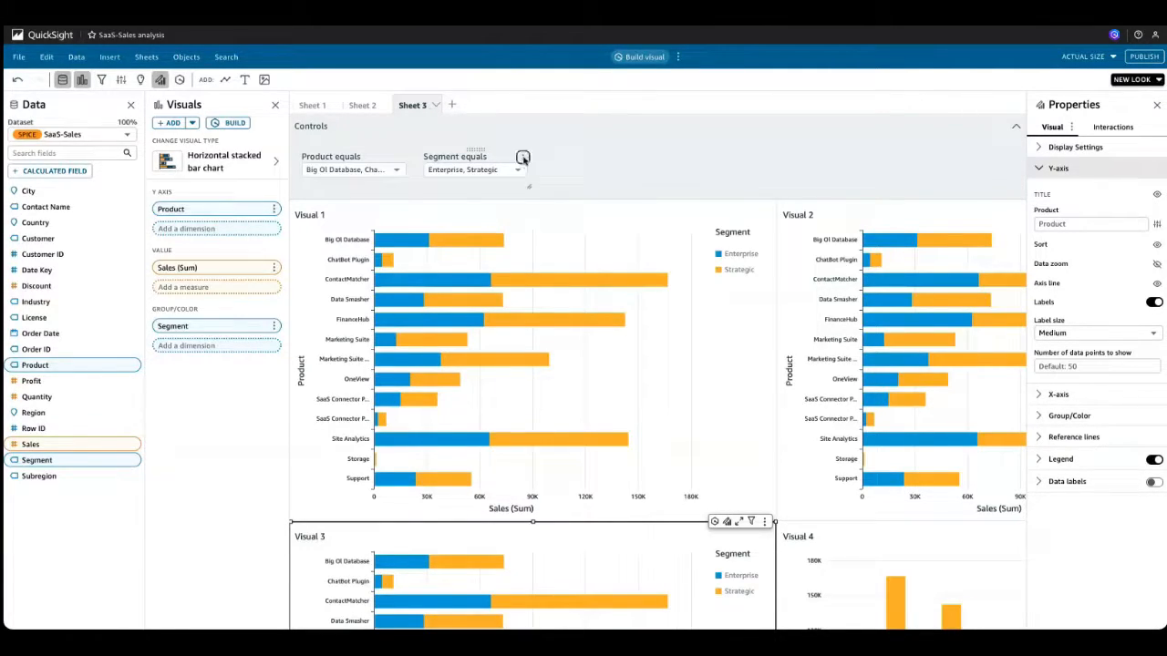
- Edit the Segment control on Sheet 3, changing its title in the cross-sheet settings to "Segment Selection"
click(524, 160)
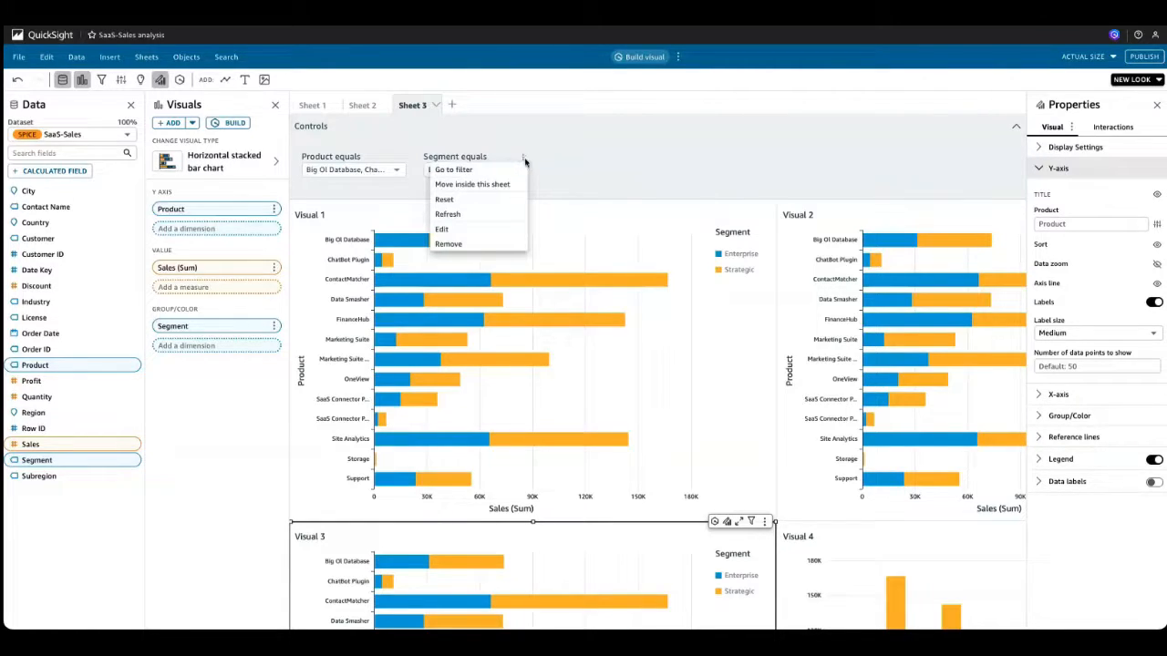
click(468, 229)
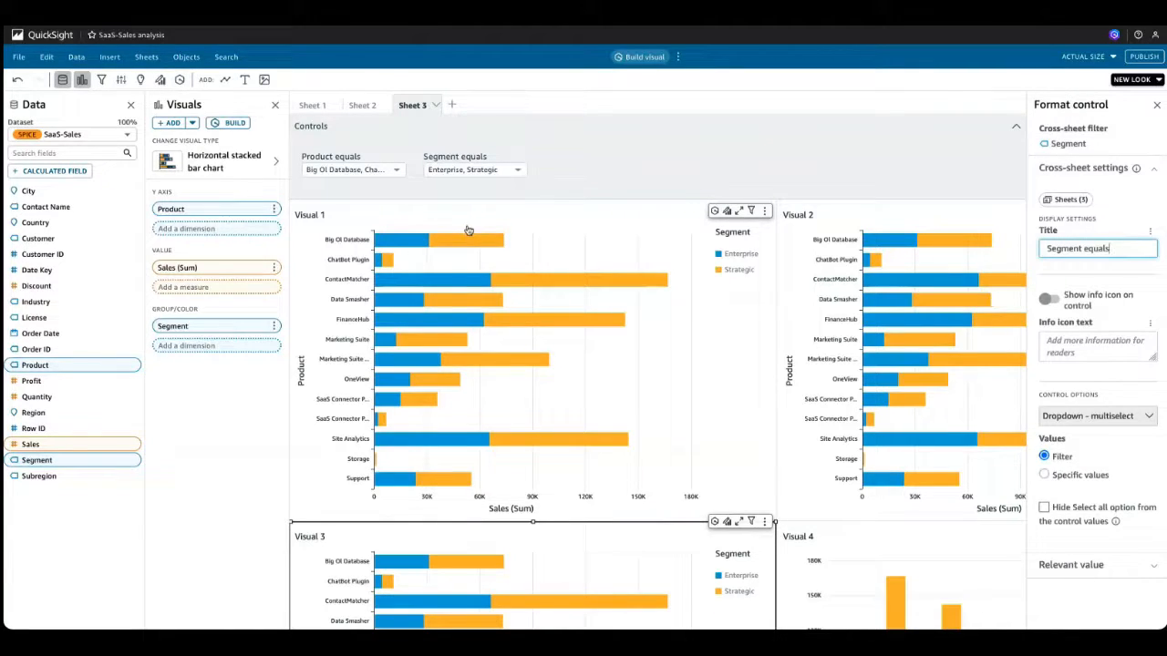
click(1103, 169)
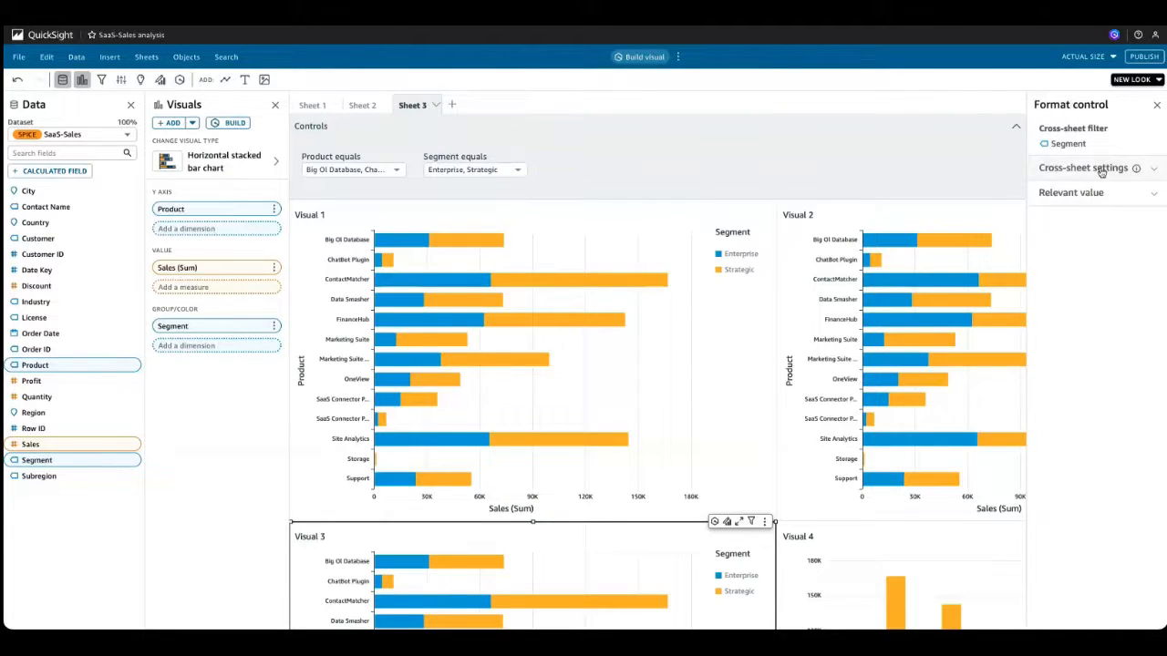
mouse_move(1136, 173)
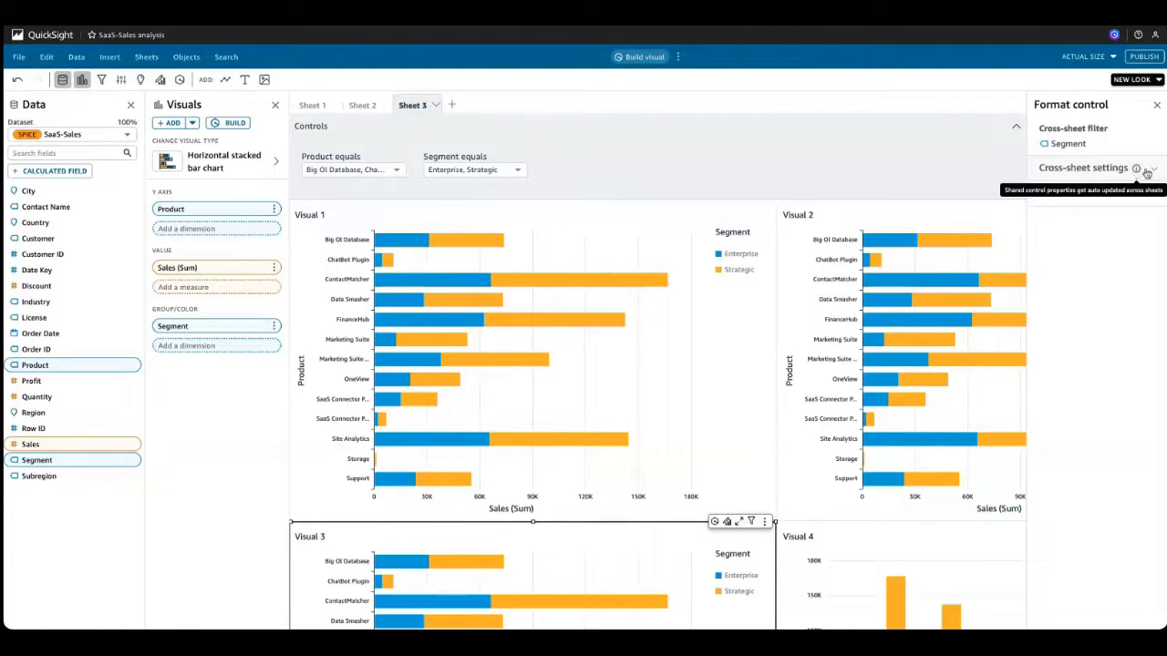
click(1153, 172)
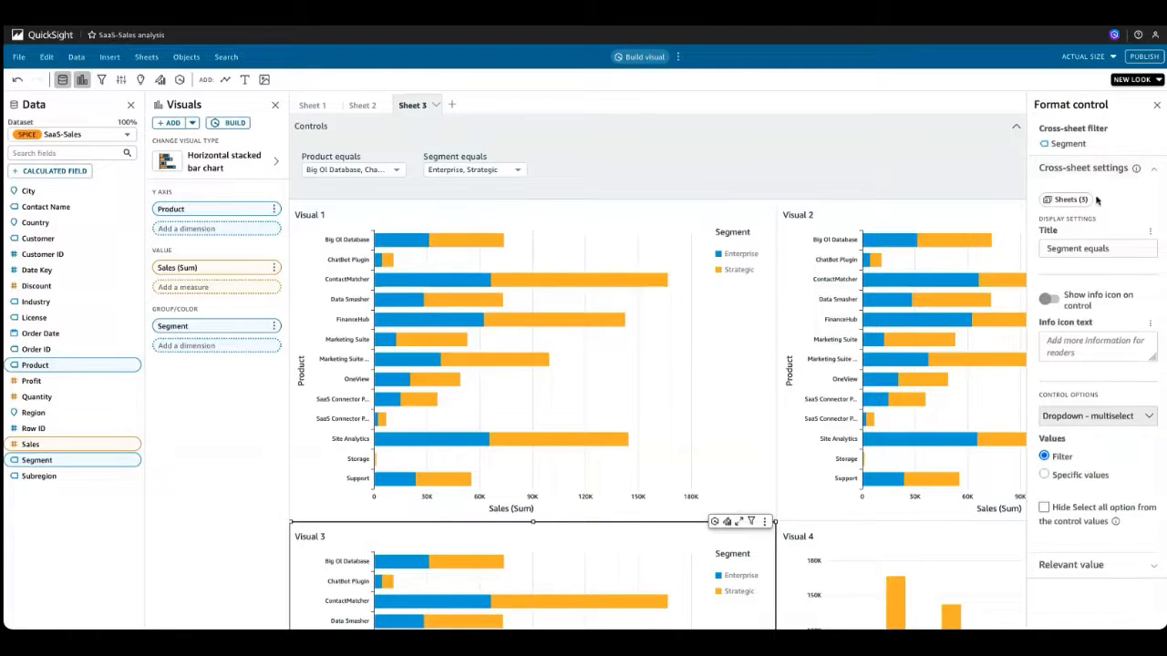
click(1123, 248)
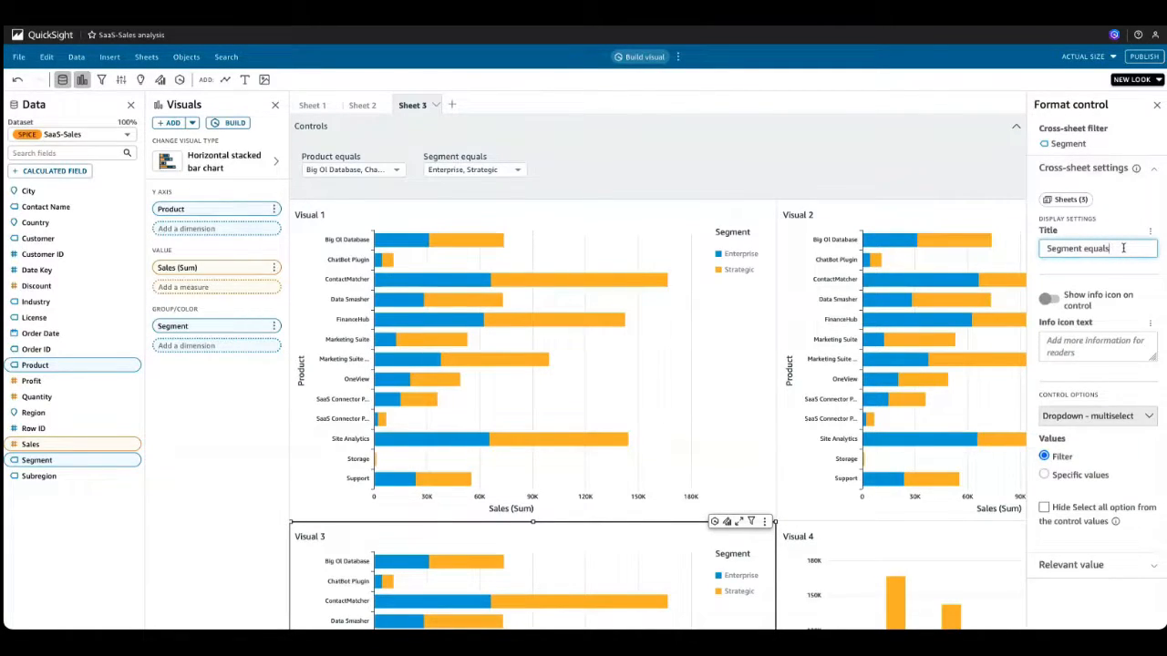
key(BackSpace)
key(BackSpace)
key(BackSpace)
key(BackSpace)
key(BackSpace)
key(BackSpace)
key(BackSpace)
text(Selection)
- Show an info icon on the Segment control with the text "Cross sheet control edit demo"
click(1055, 348)
click(1053, 303)
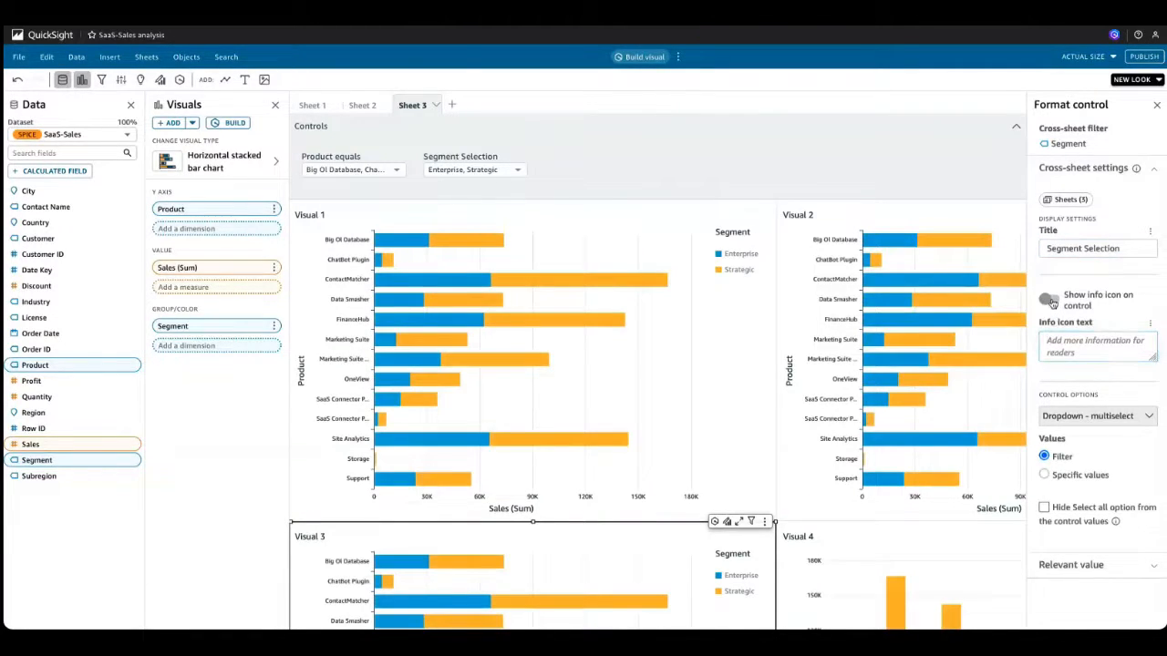
click(1051, 337)
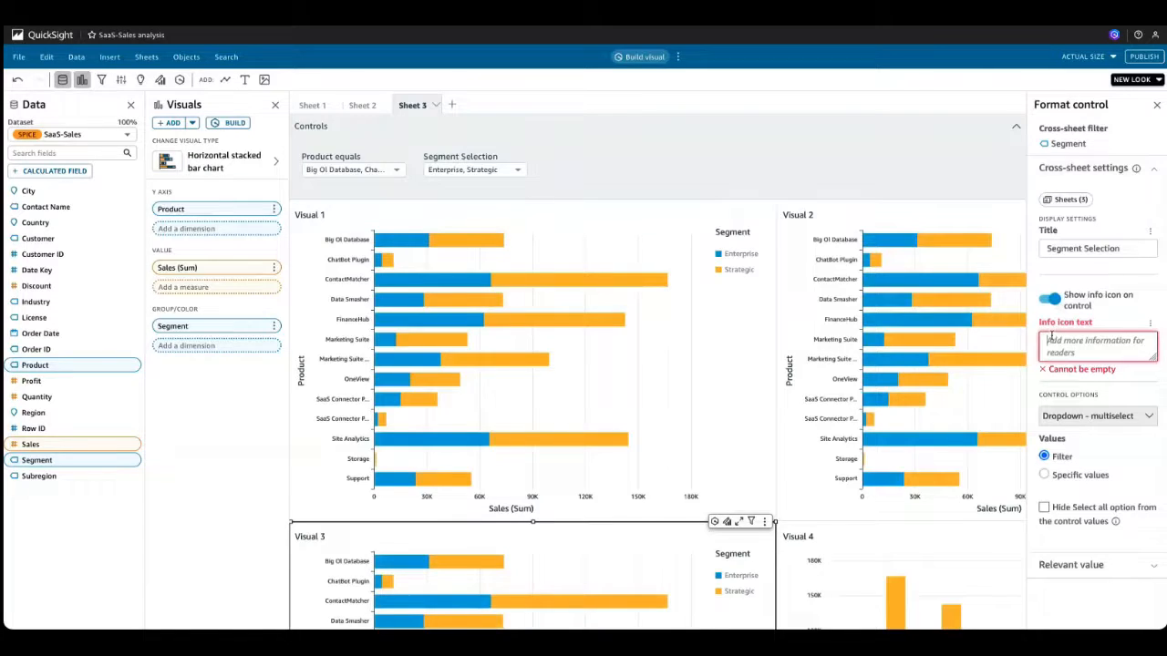
text(Cross)
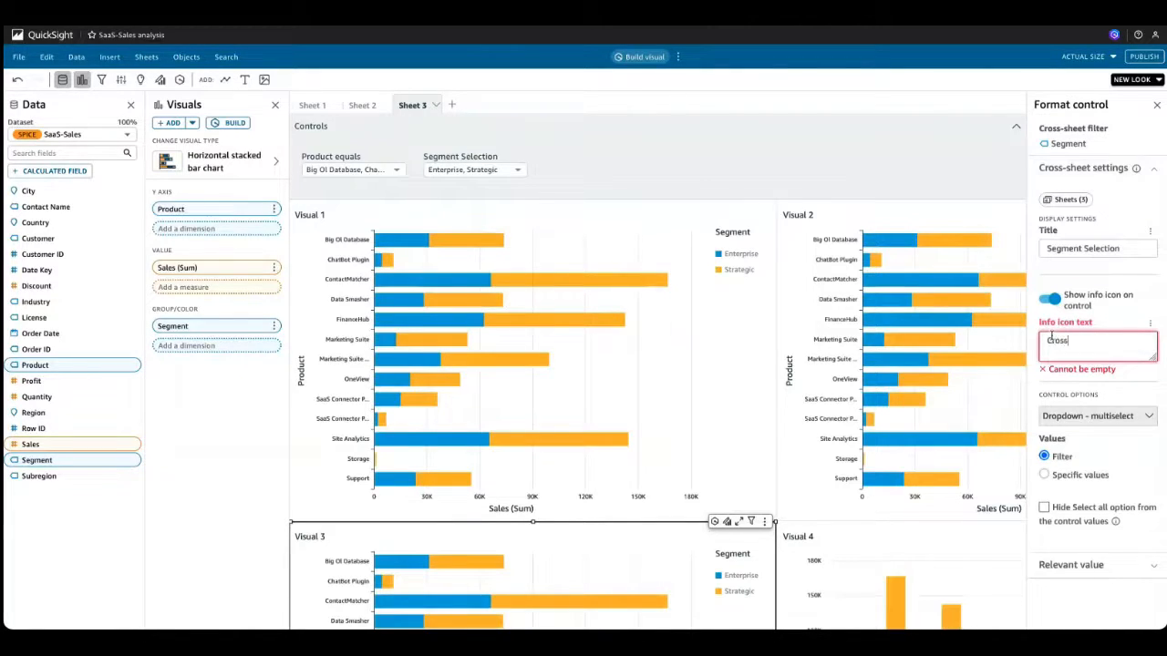
text( sheet control edit demo)
click(1127, 388)
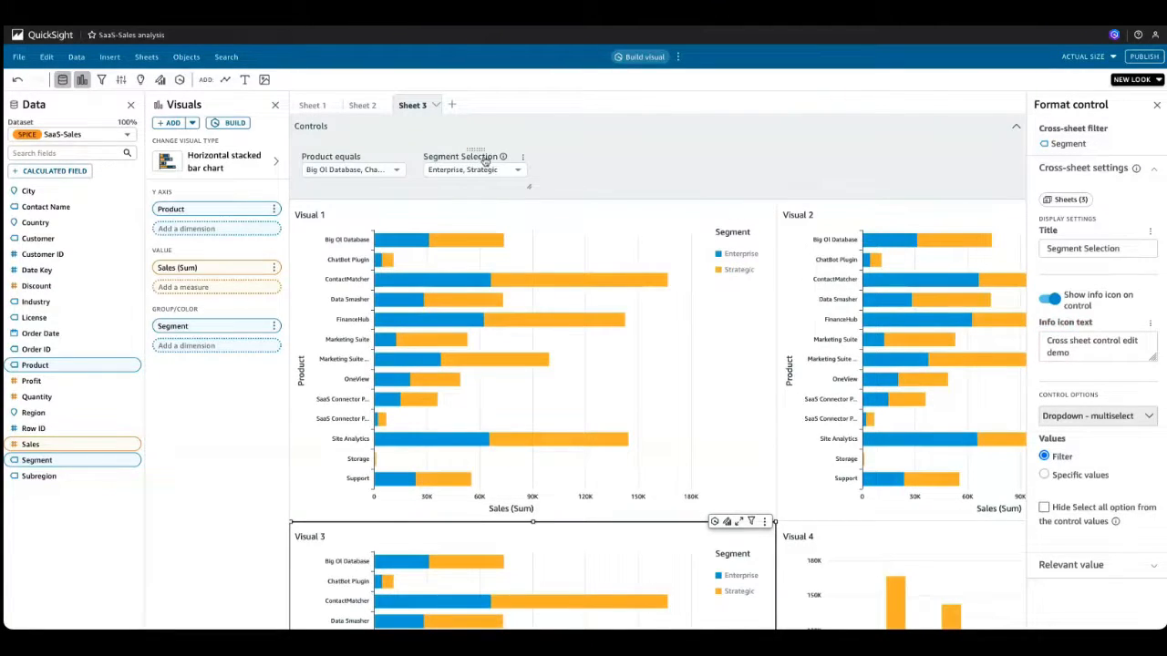
- Check the Segment control's title and info icon on Sheet 3, Sheet 2 and Sheet 1
mouse_move(502, 158)
click(361, 105)
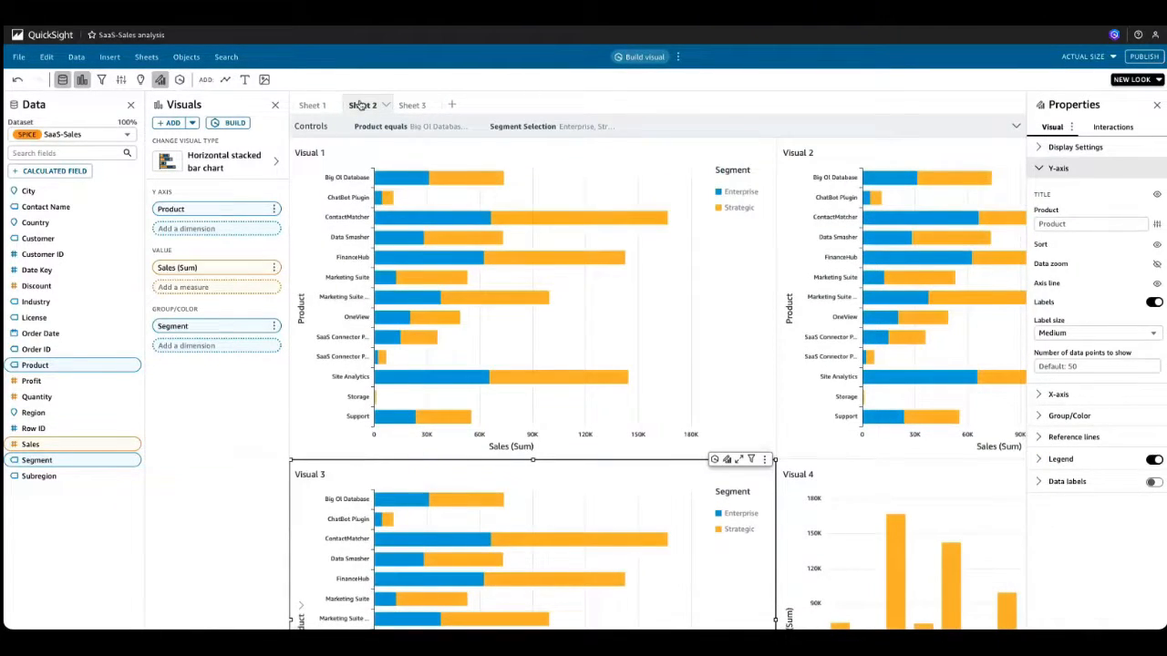
click(486, 129)
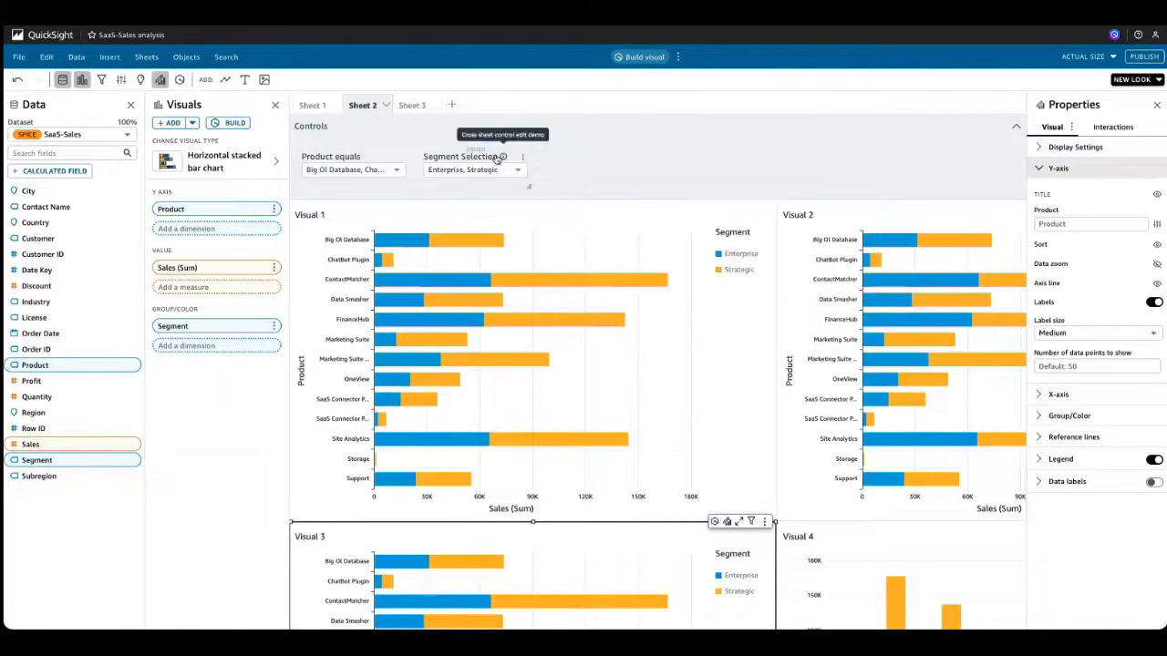
click(312, 104)
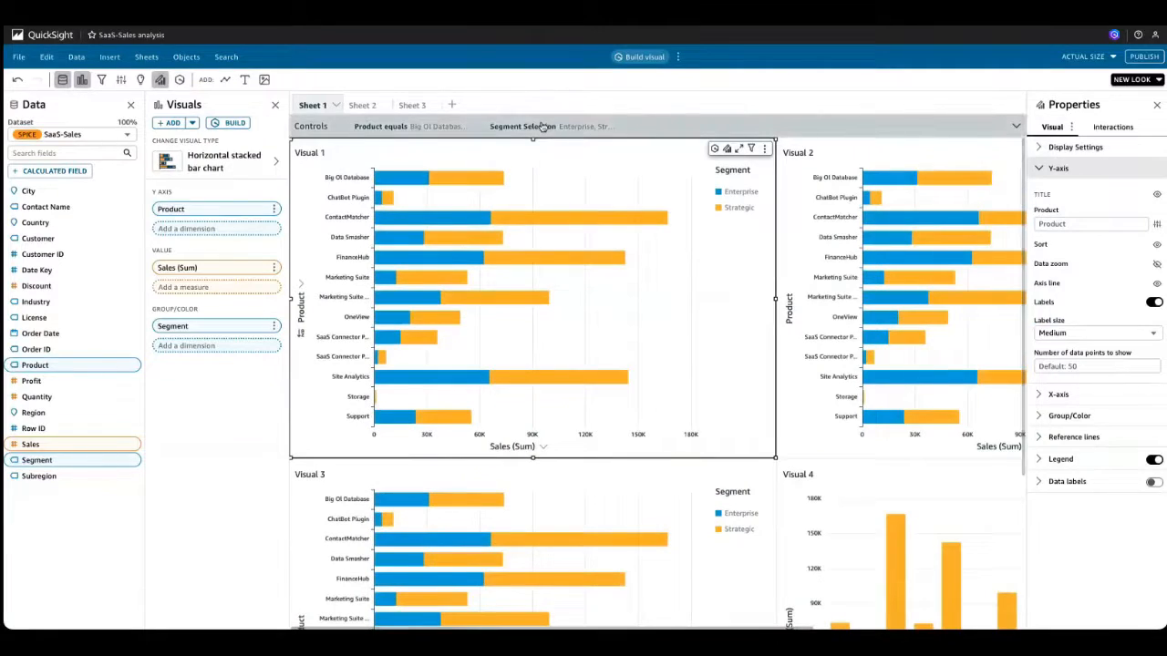
click(538, 128)
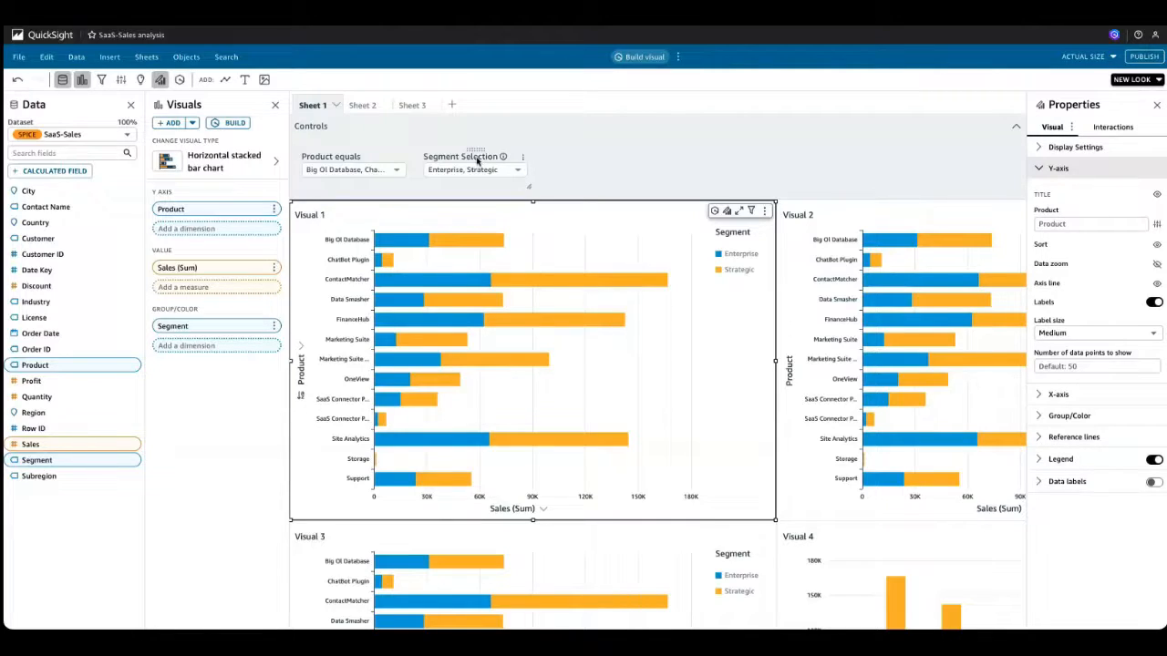
- Change the Product filter to a custom filter that equals the pProduct parameter, and apply it, accepting the removal of its filter controls
click(102, 80)
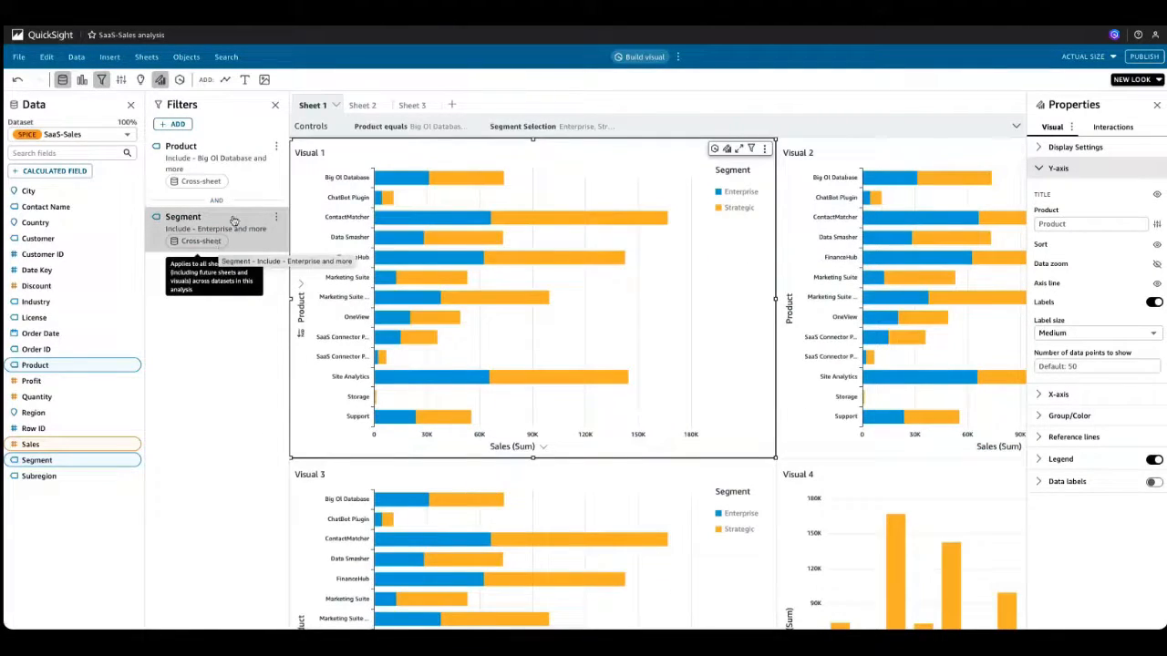
click(255, 172)
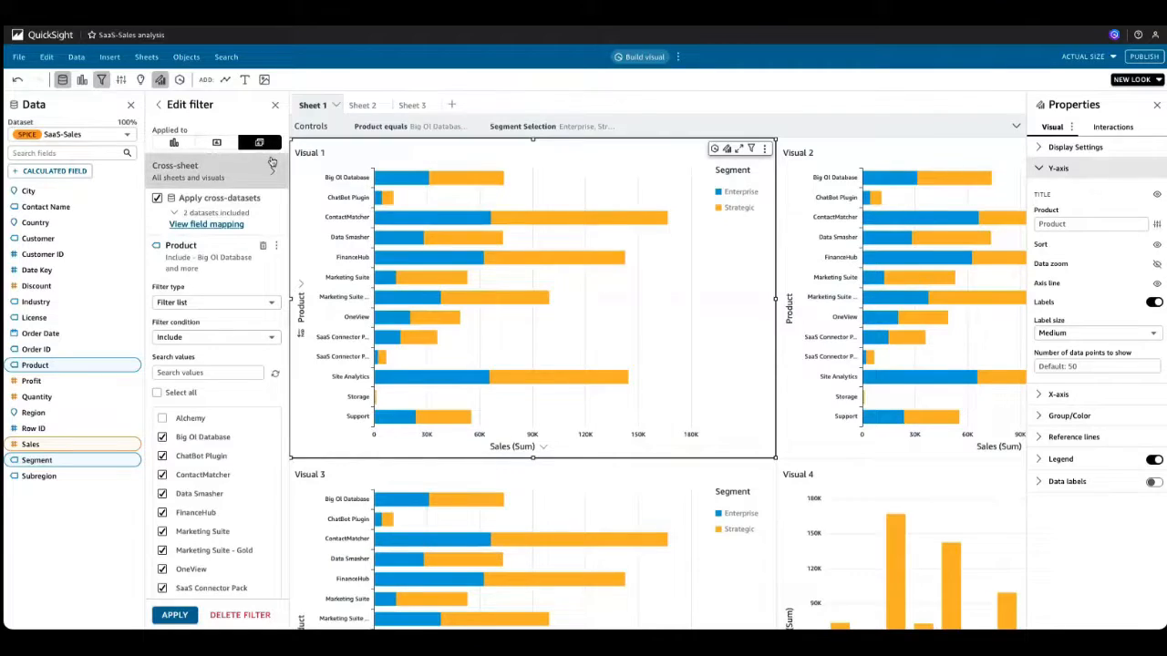
click(250, 305)
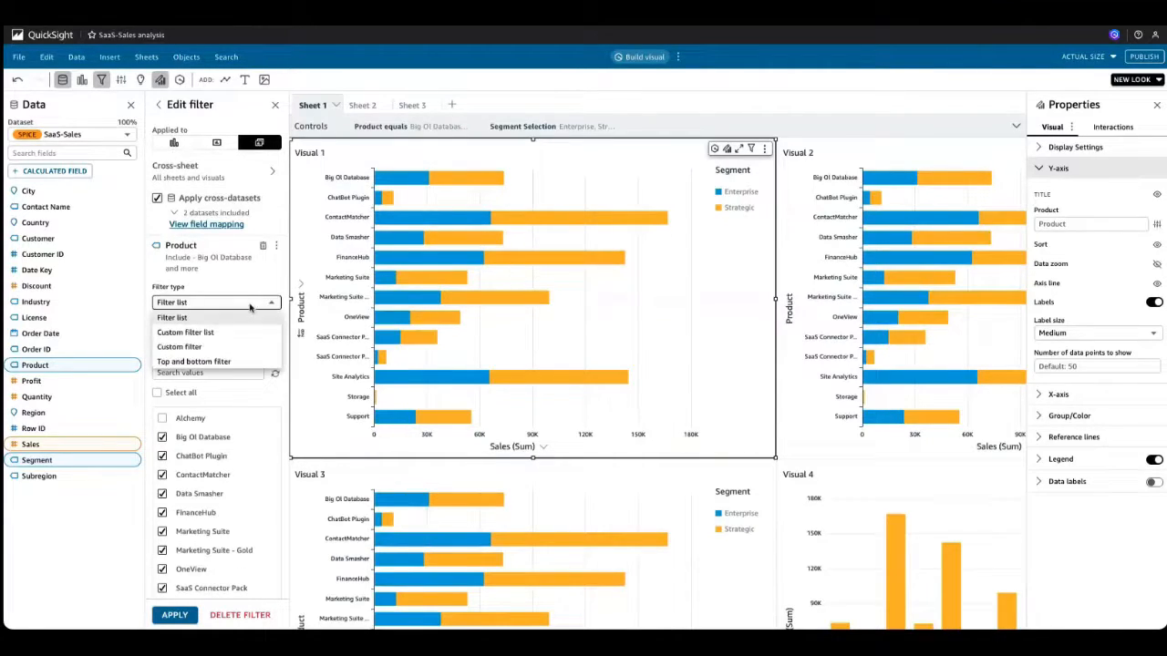
click(232, 346)
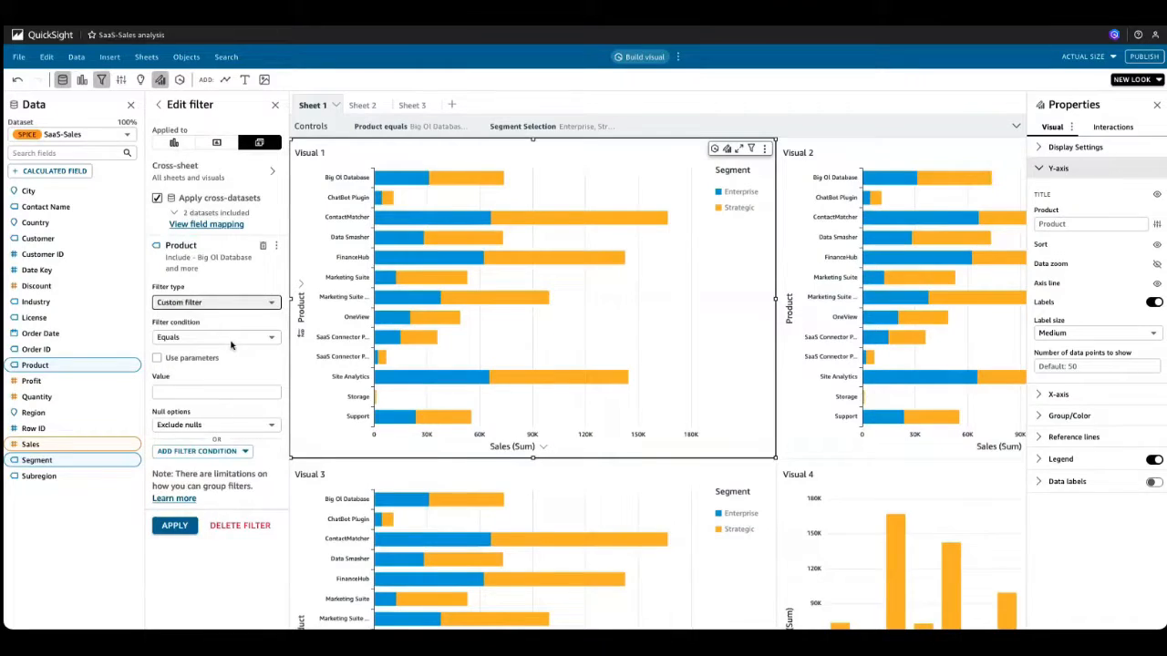
click(157, 358)
click(200, 391)
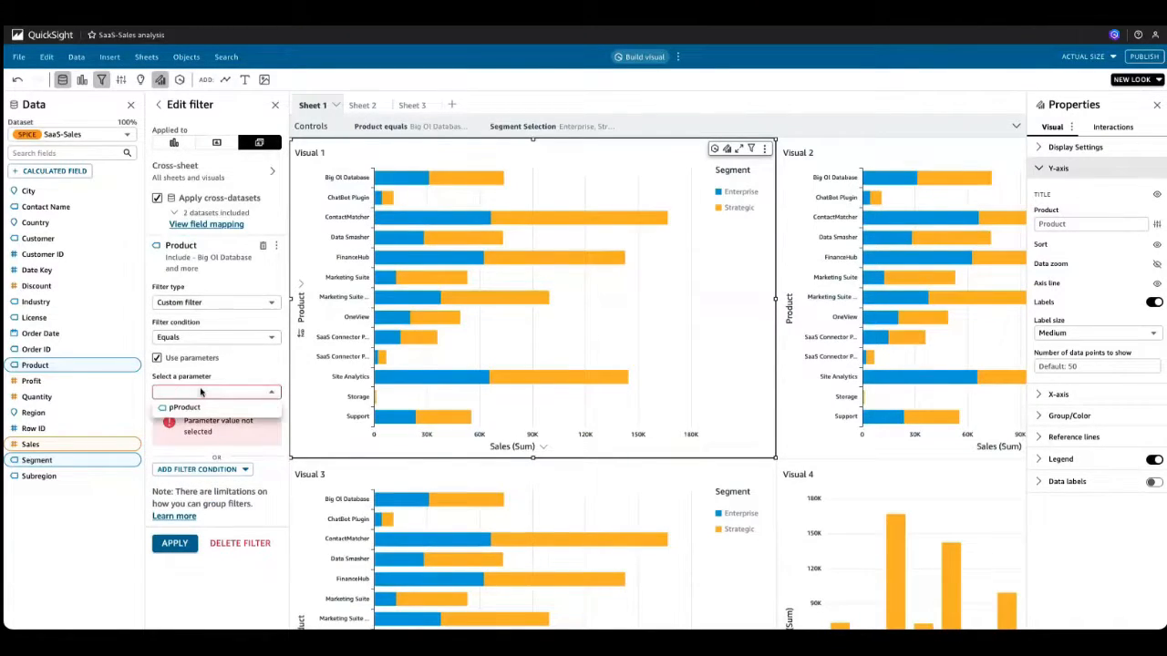
click(201, 406)
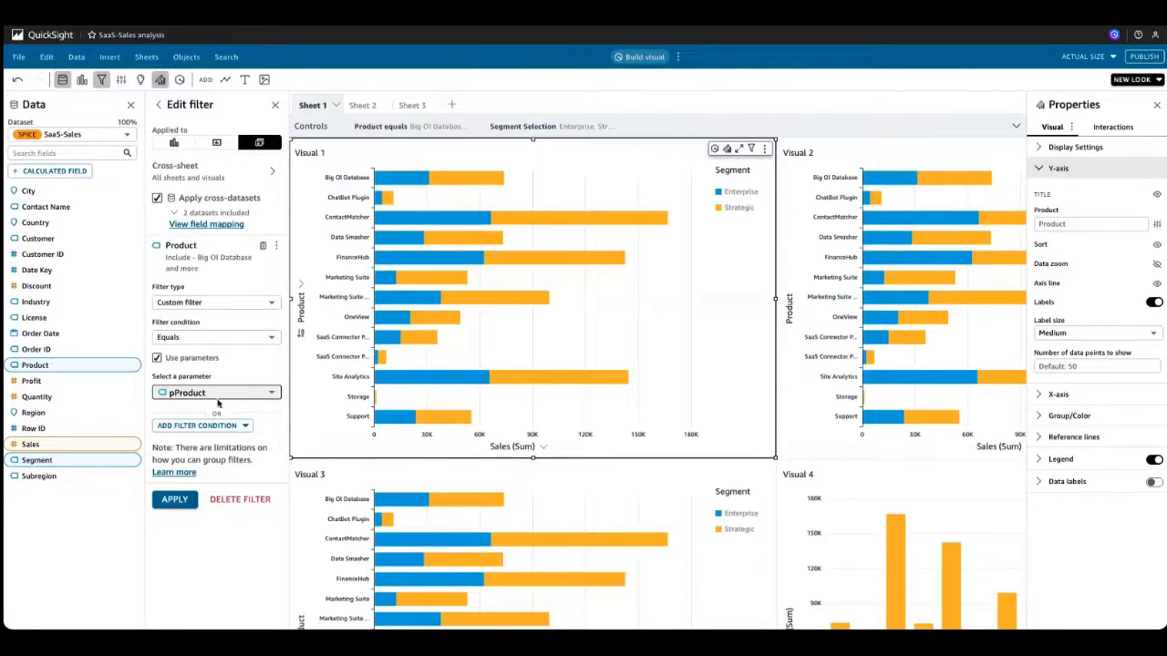
click(182, 510)
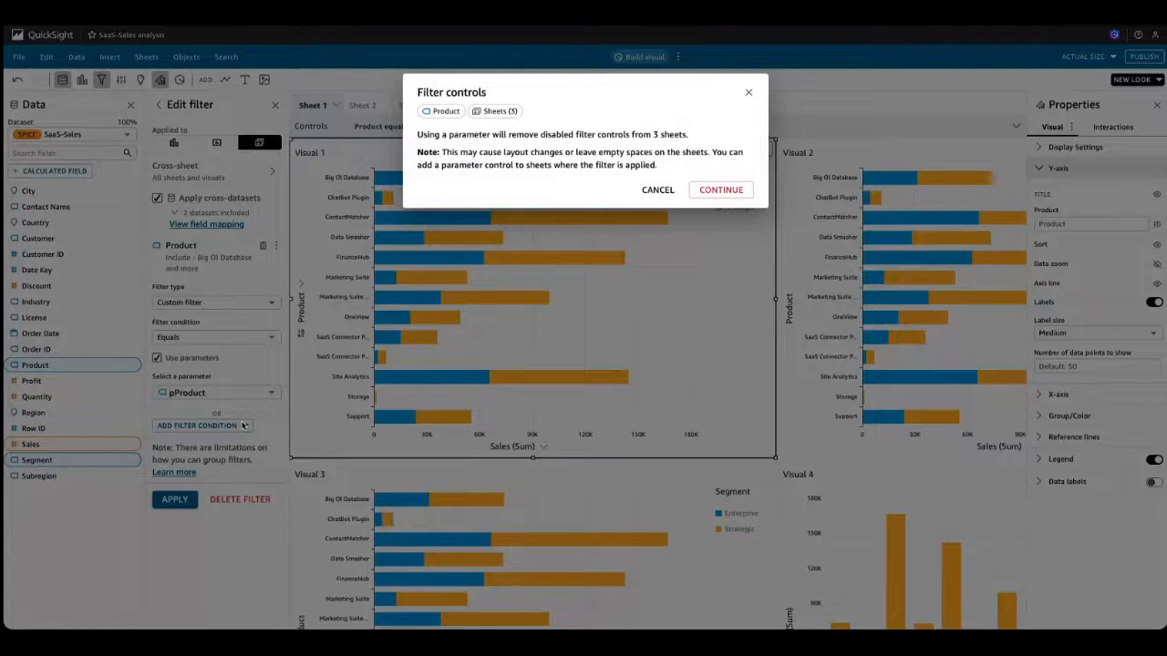
click(721, 192)
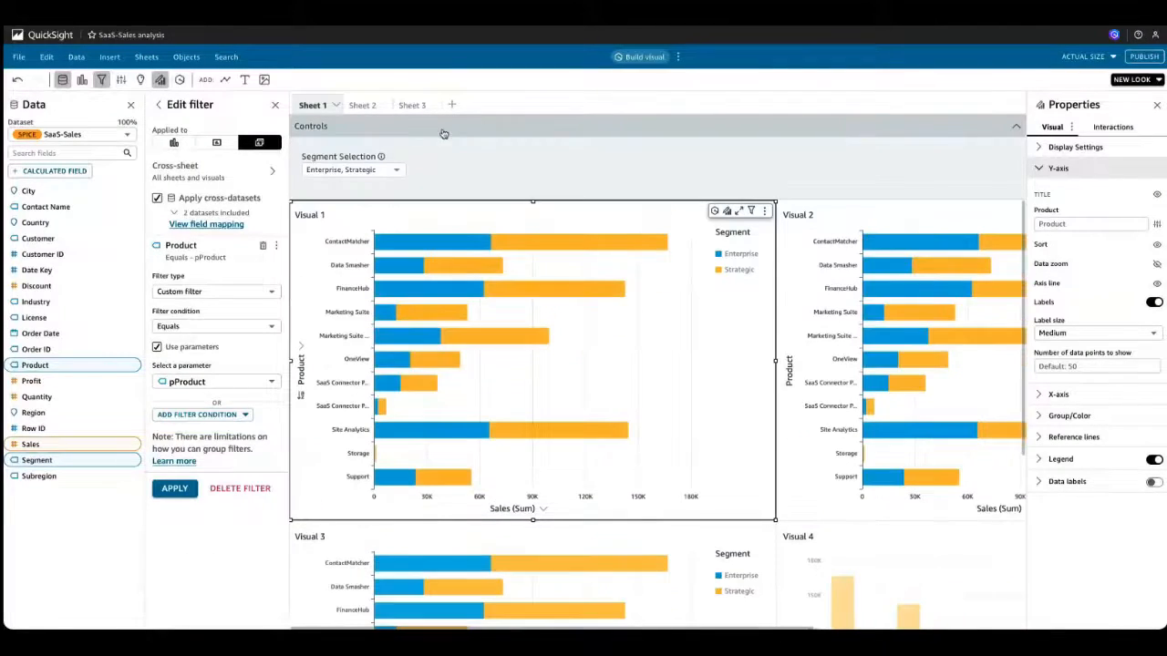
- Check the filter controls on Sheet 2, Sheet 3 and Sheet 1 for the Product control
click(362, 105)
click(425, 107)
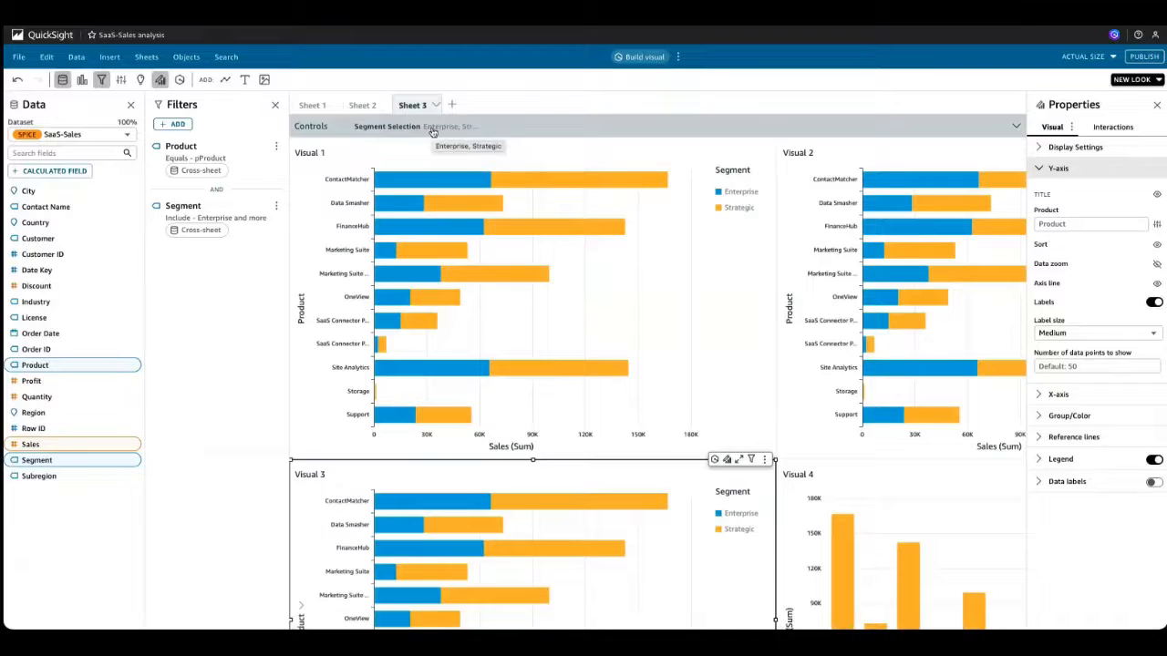
click(367, 108)
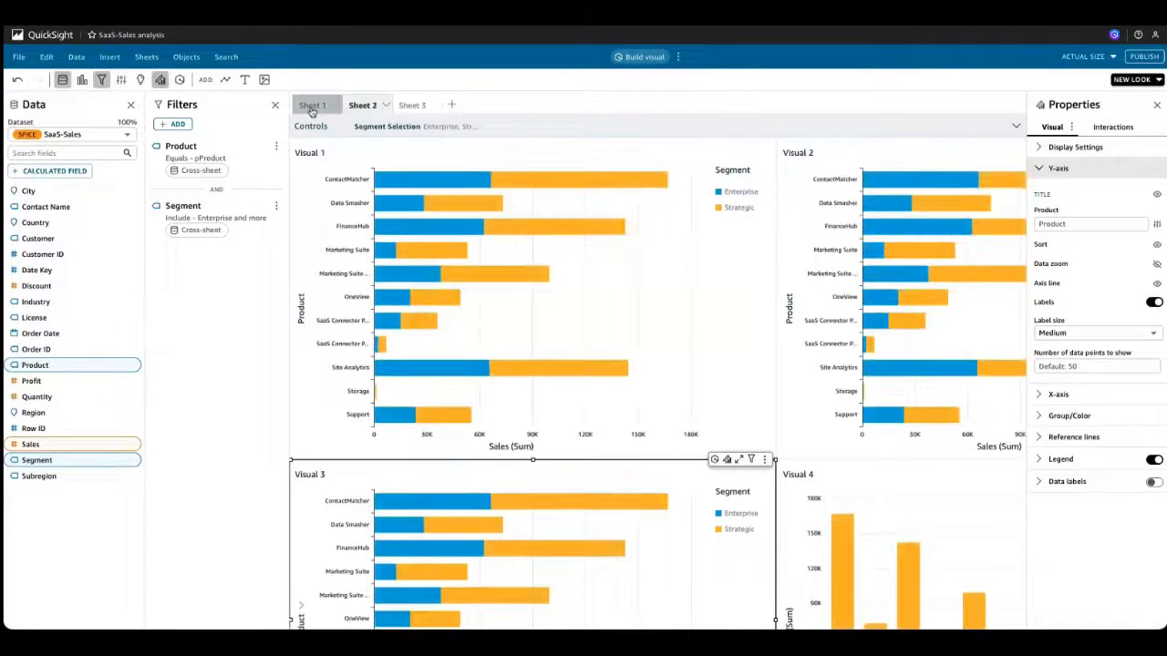
click(313, 106)
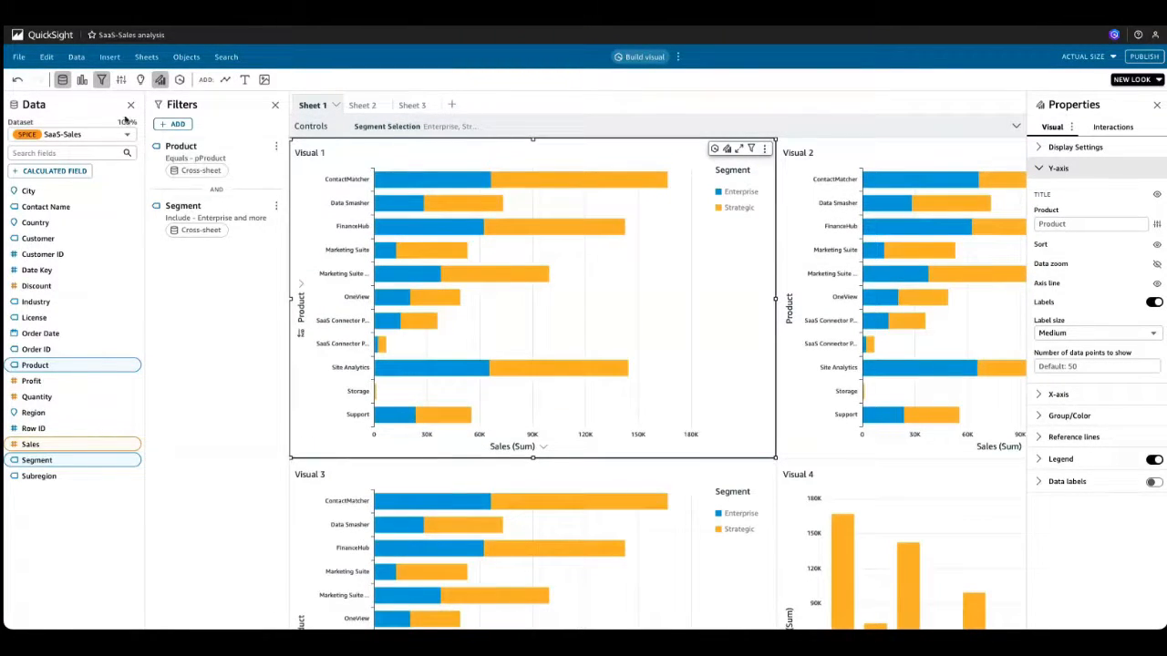
- View the options for adding a control for the pProduct parameter, and return to the filter list
click(120, 80)
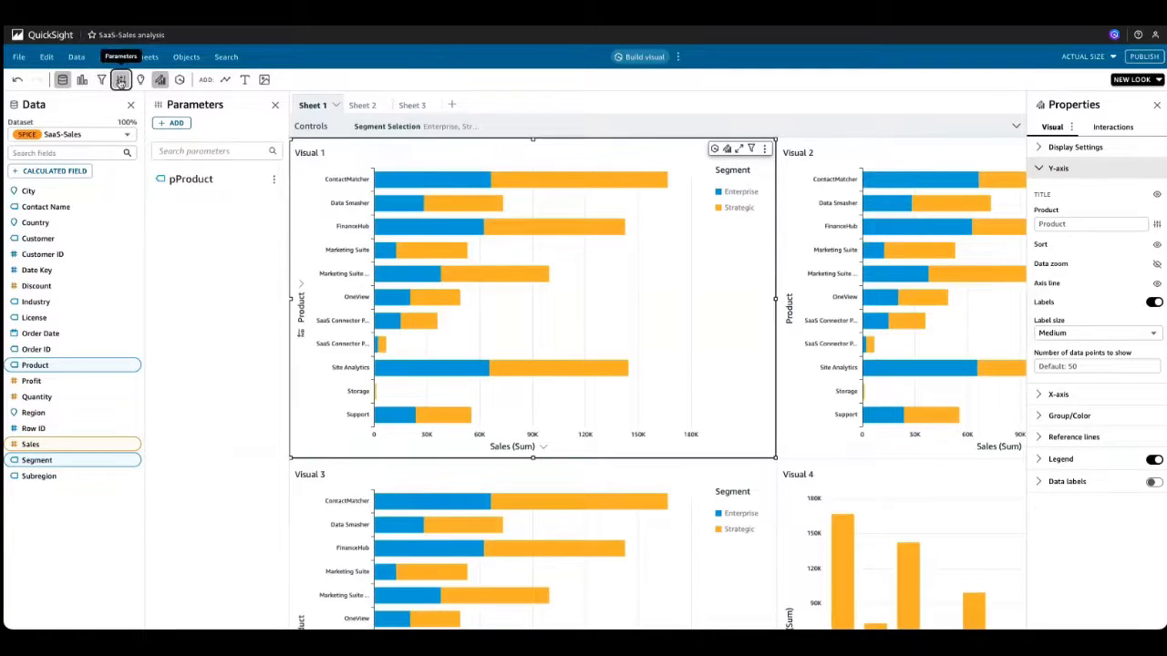
click(274, 179)
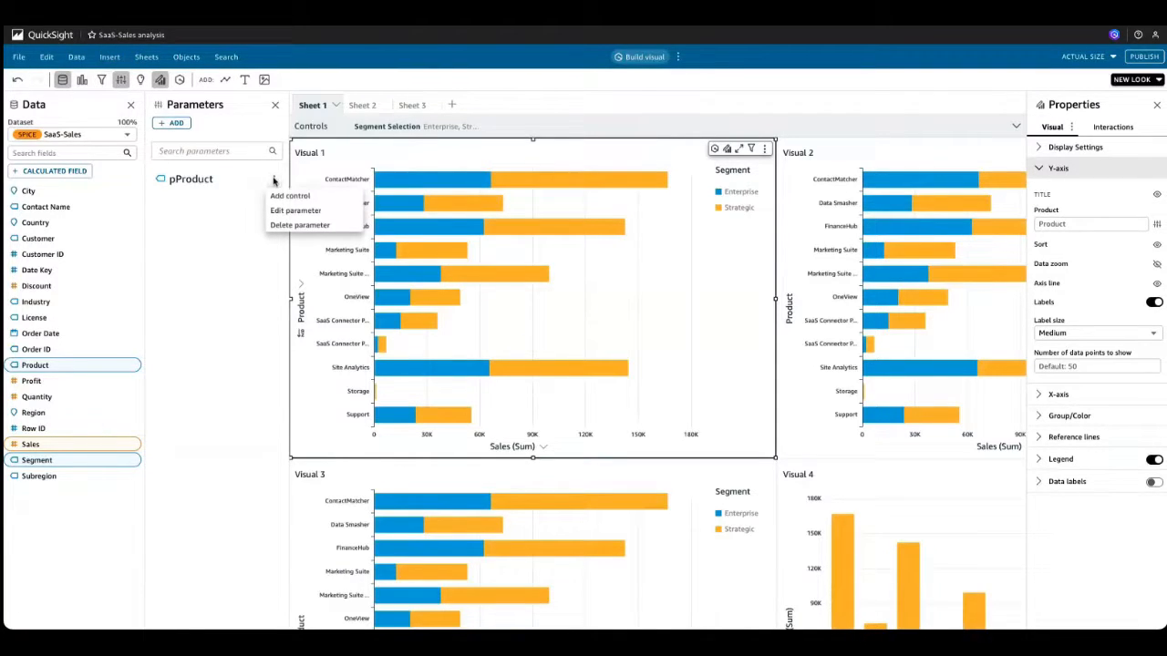
click(316, 197)
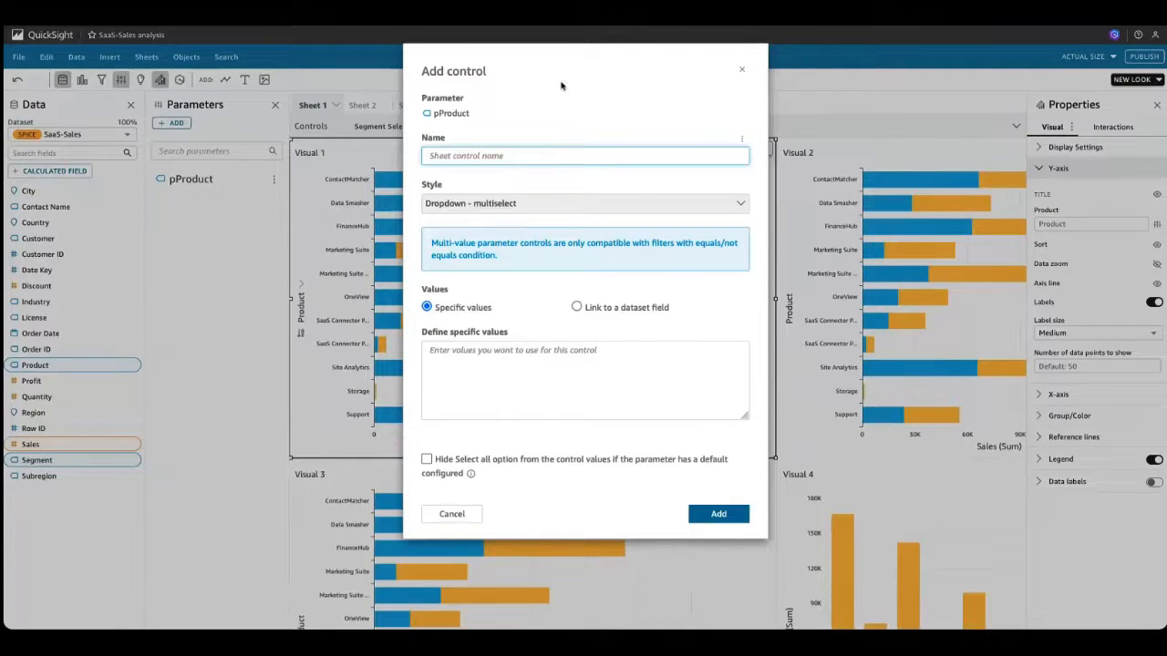
click(743, 74)
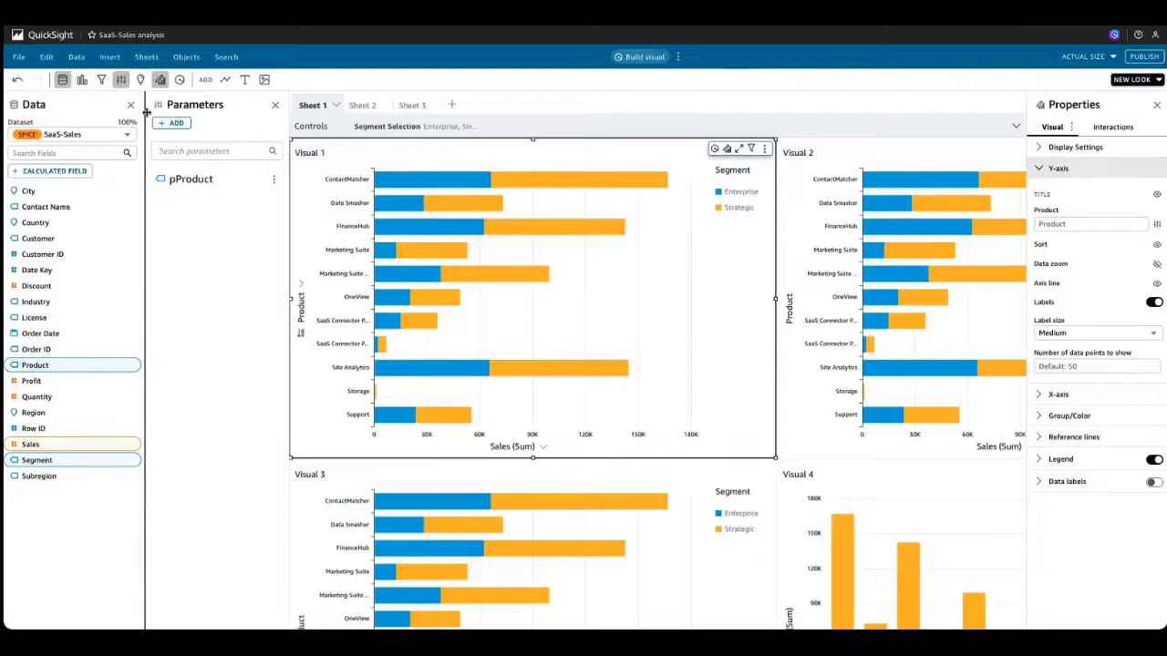
click(100, 81)
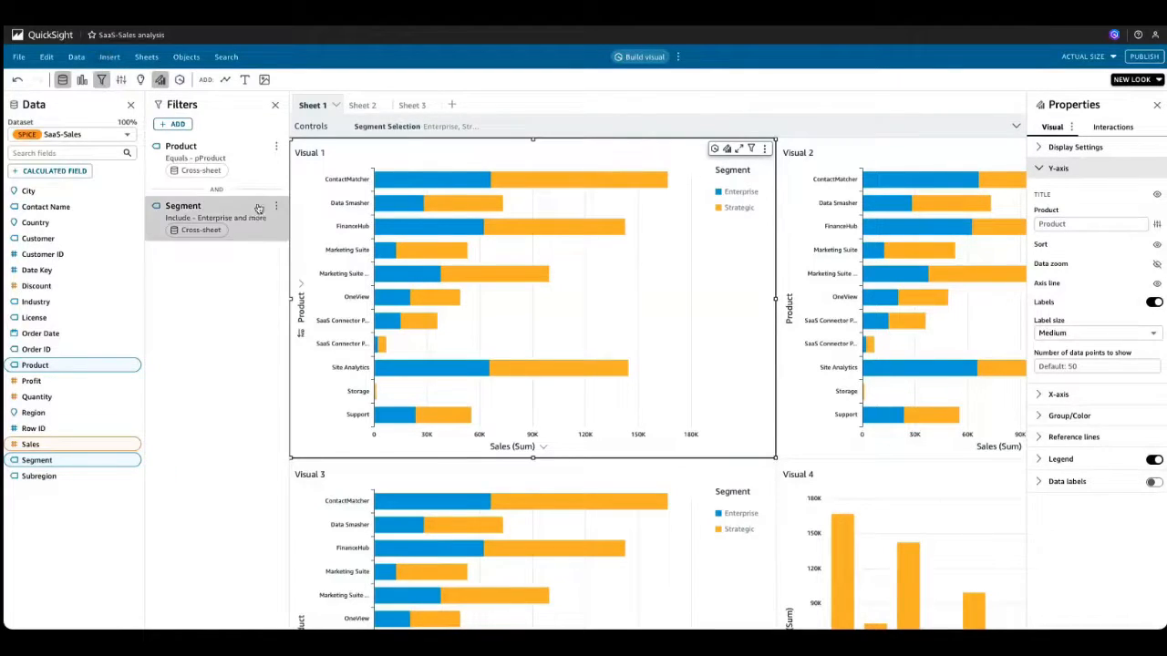
click(219, 223)
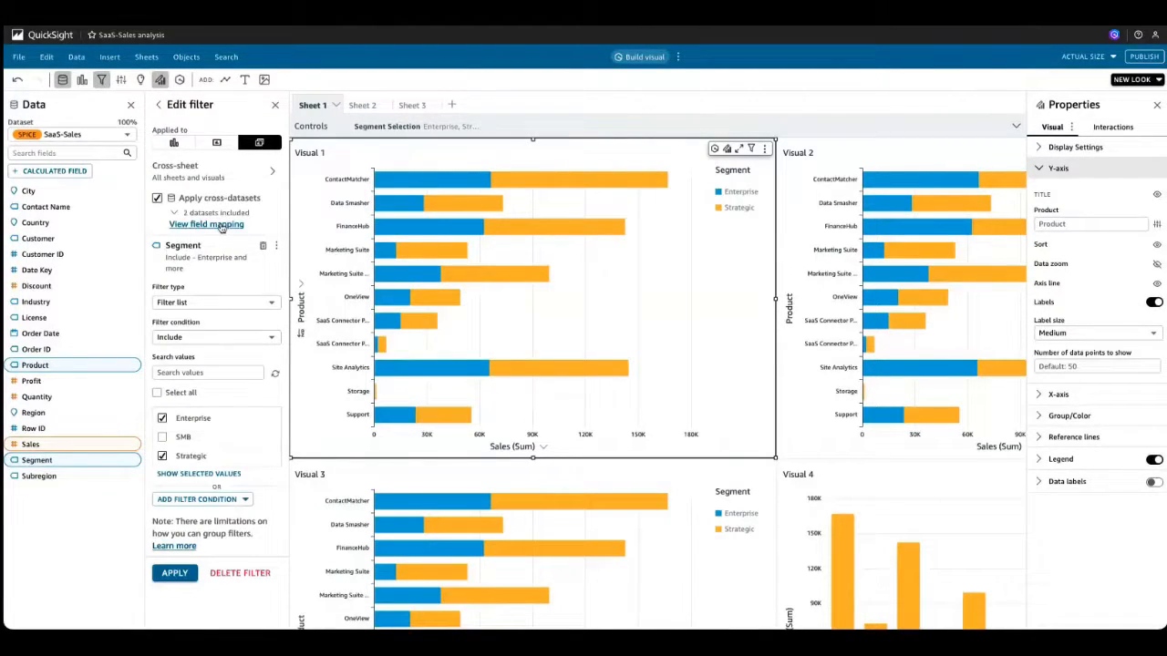
click(246, 307)
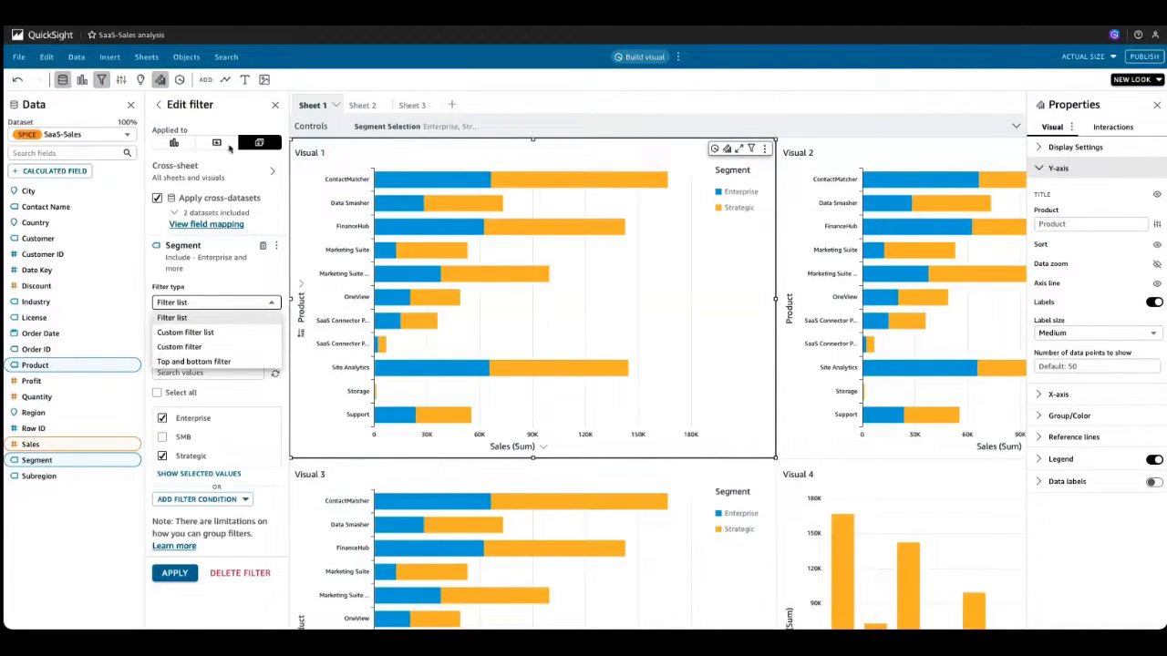
click(161, 108)
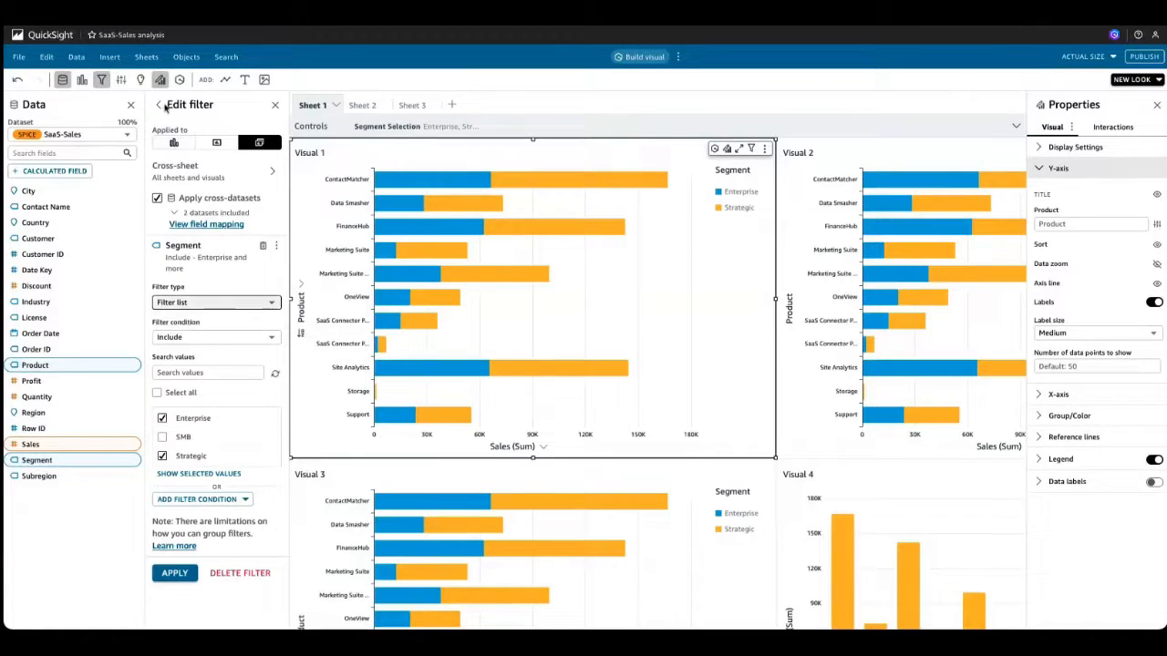
click(162, 106)
- Set the Product filter's type back to Filter list, select all product values, and apply the filter
click(196, 160)
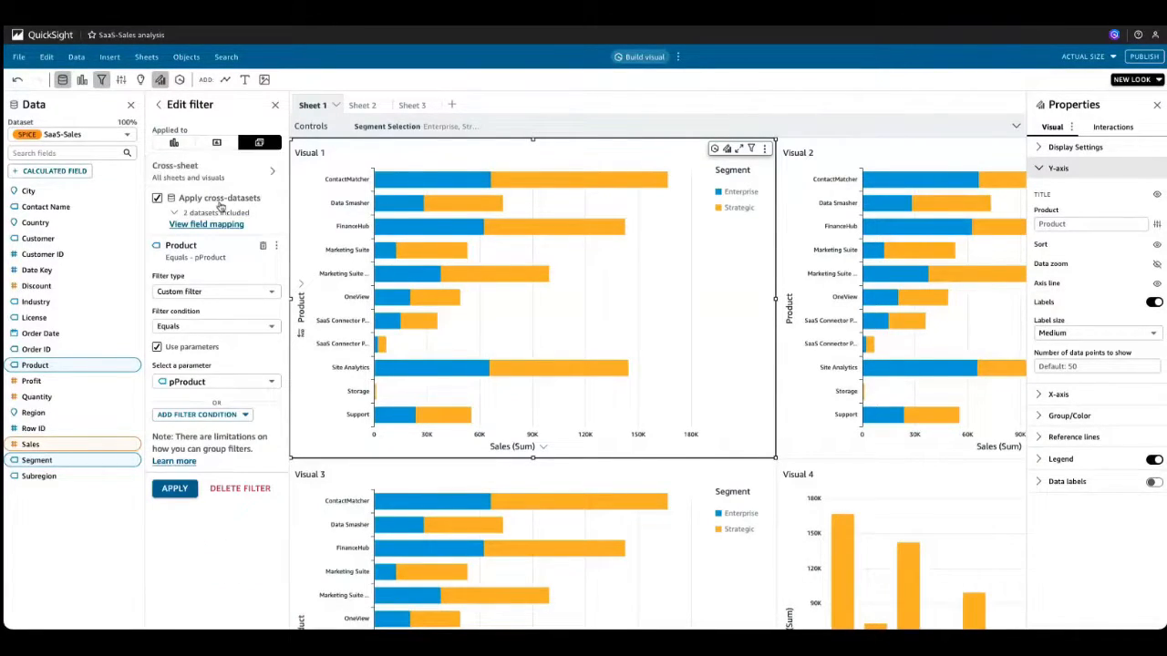
click(206, 291)
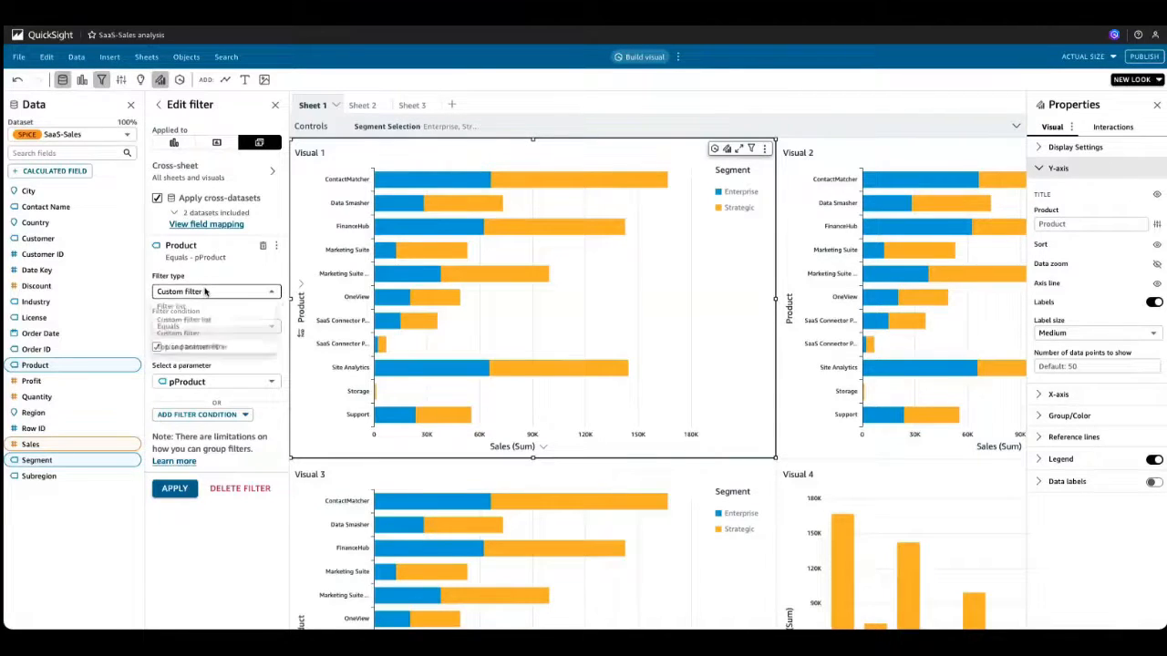
click(195, 308)
scroll(221, 482, down, 1)
click(157, 381)
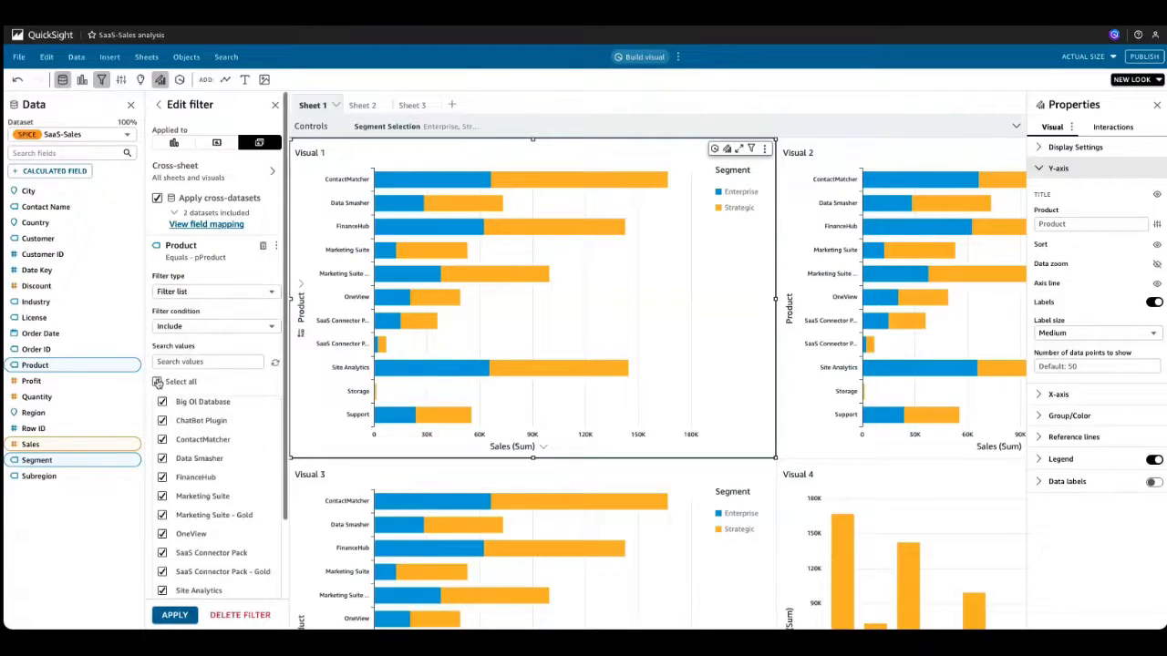
click(175, 616)
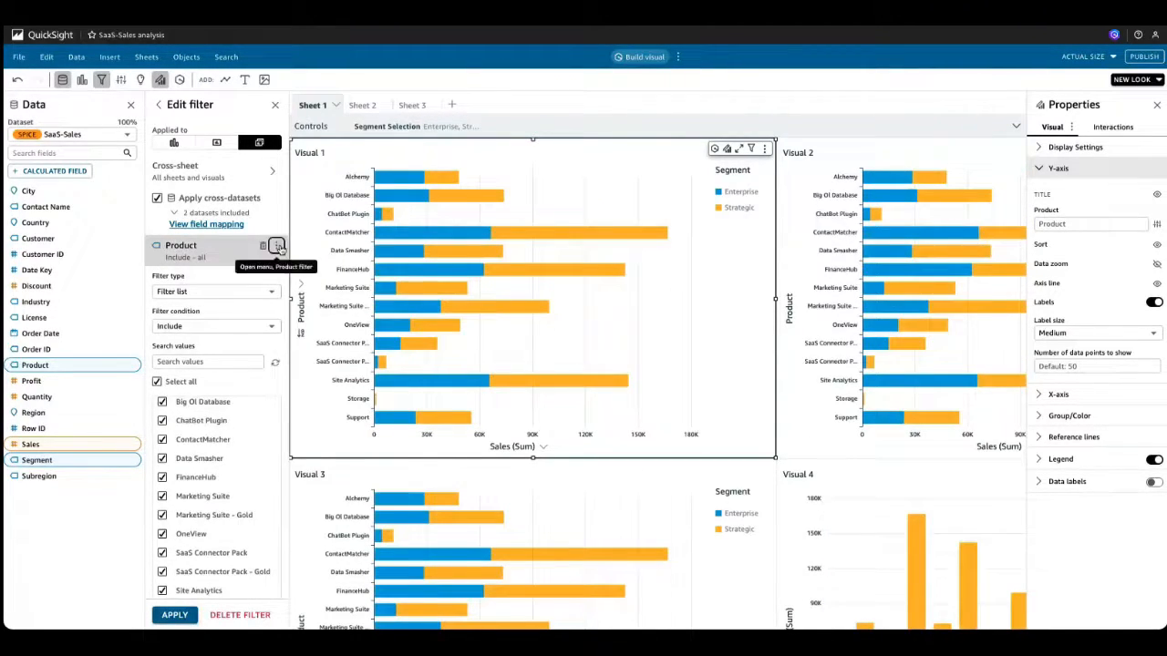
- Add a cross-sheet control for the Product filter to the sheets' controls area
click(275, 245)
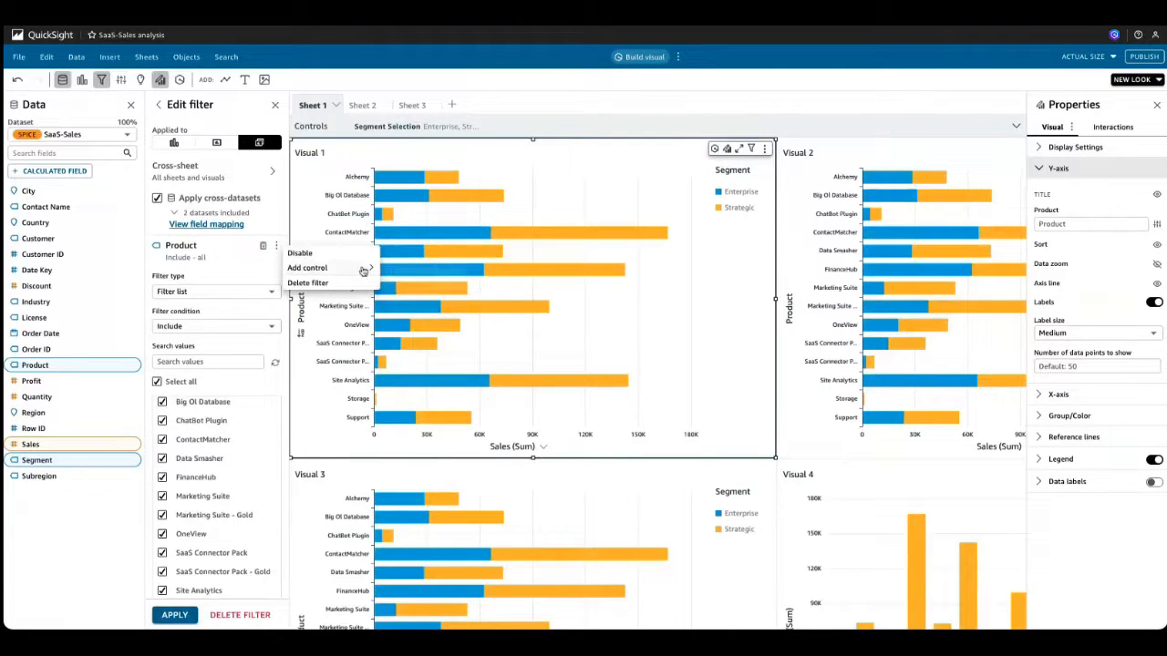
mouse_move(365, 268)
click(419, 268)
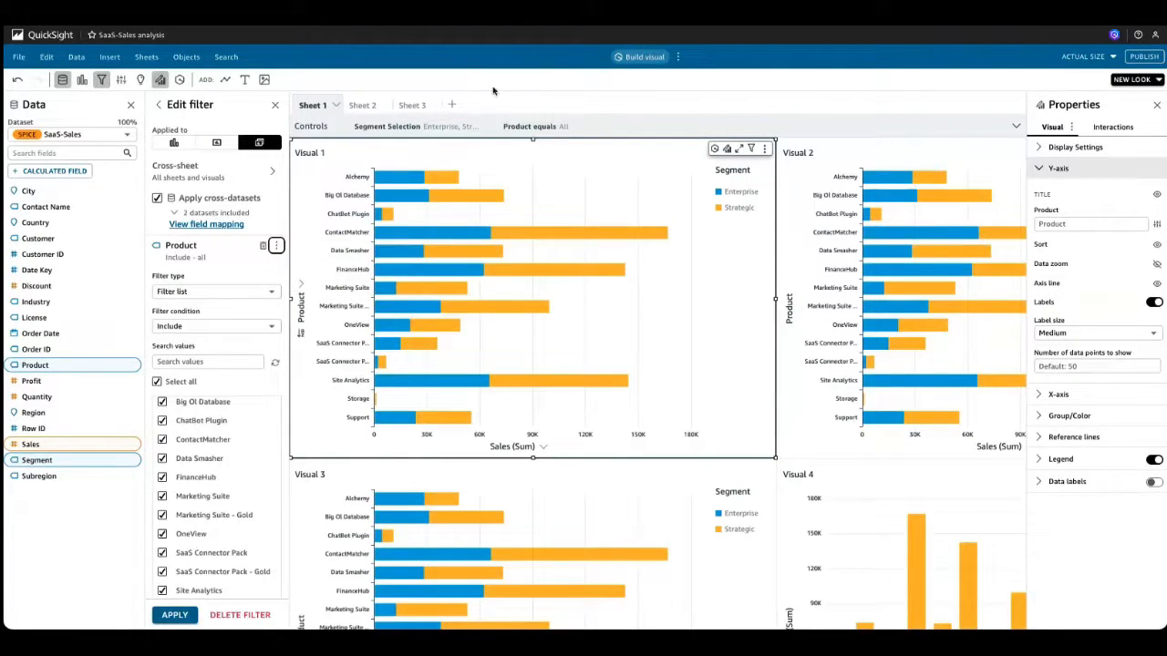
- Check the Product control on Sheet 3 and open its cross-sheet settings
click(412, 105)
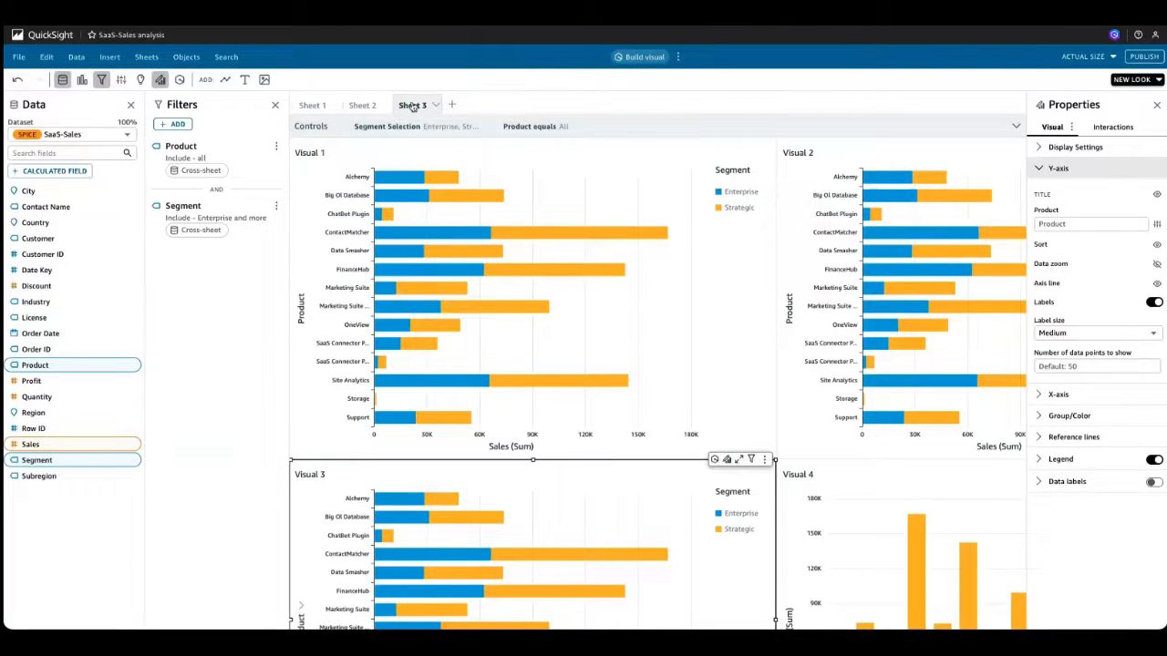
click(512, 128)
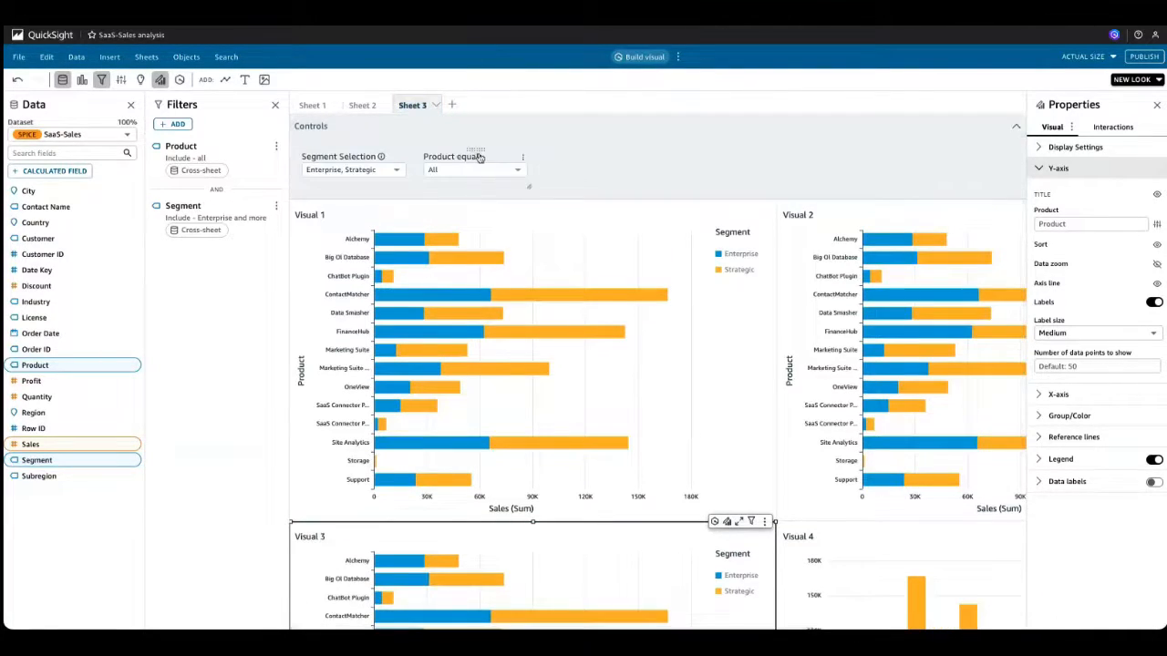
click(523, 160)
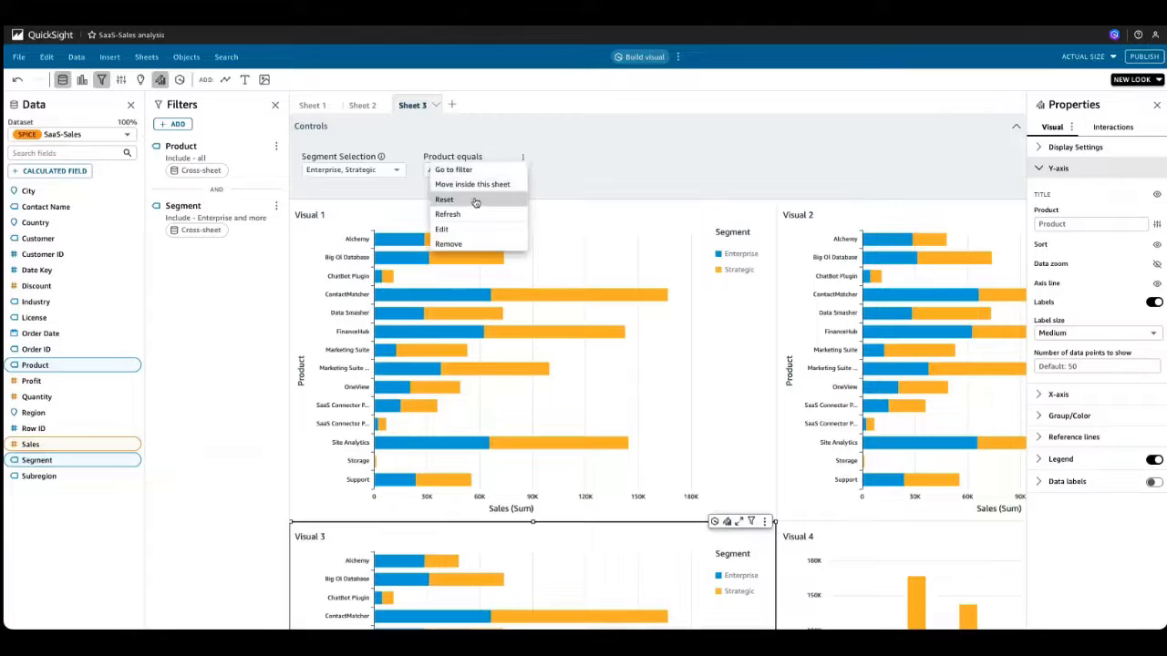
click(568, 148)
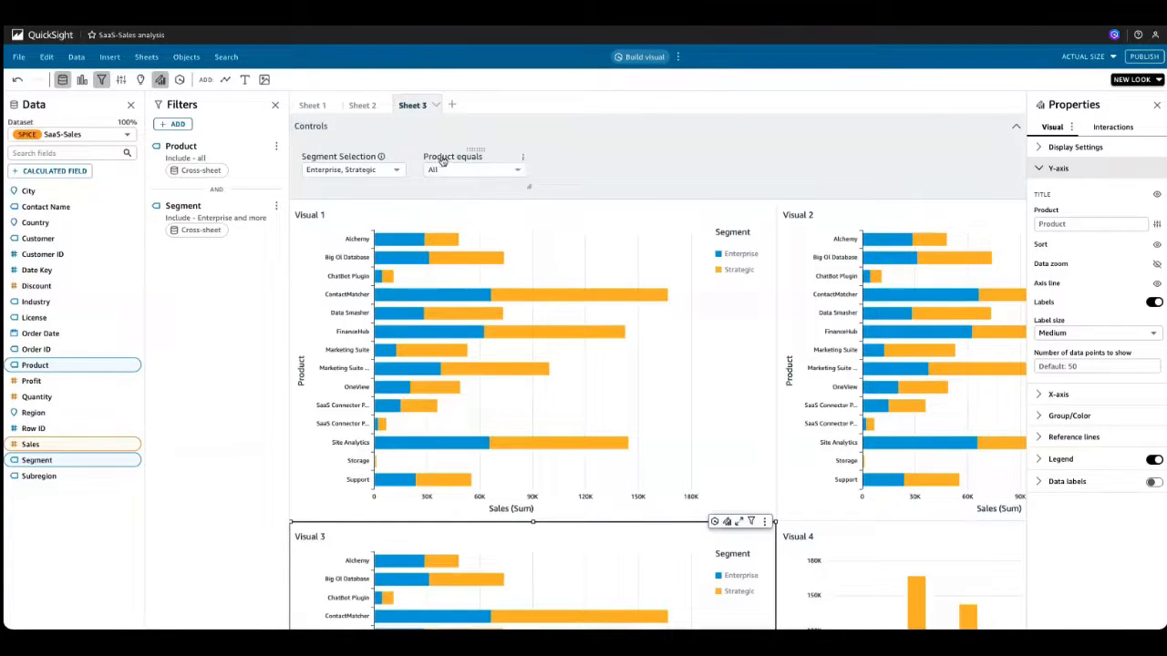
click(522, 158)
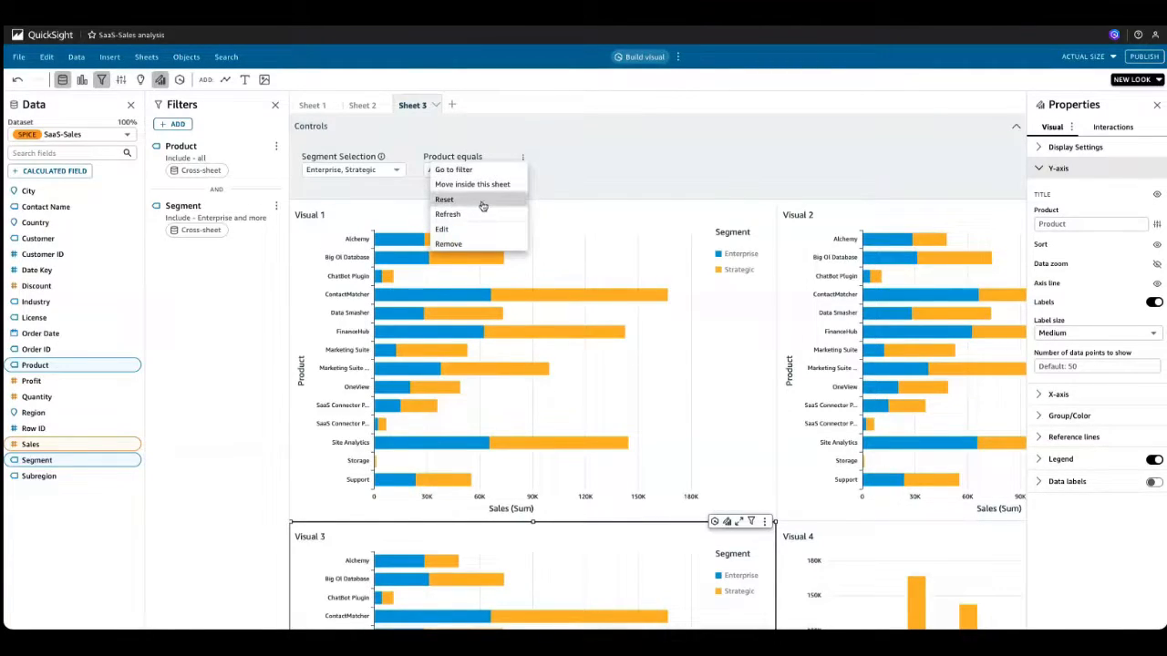
click(476, 230)
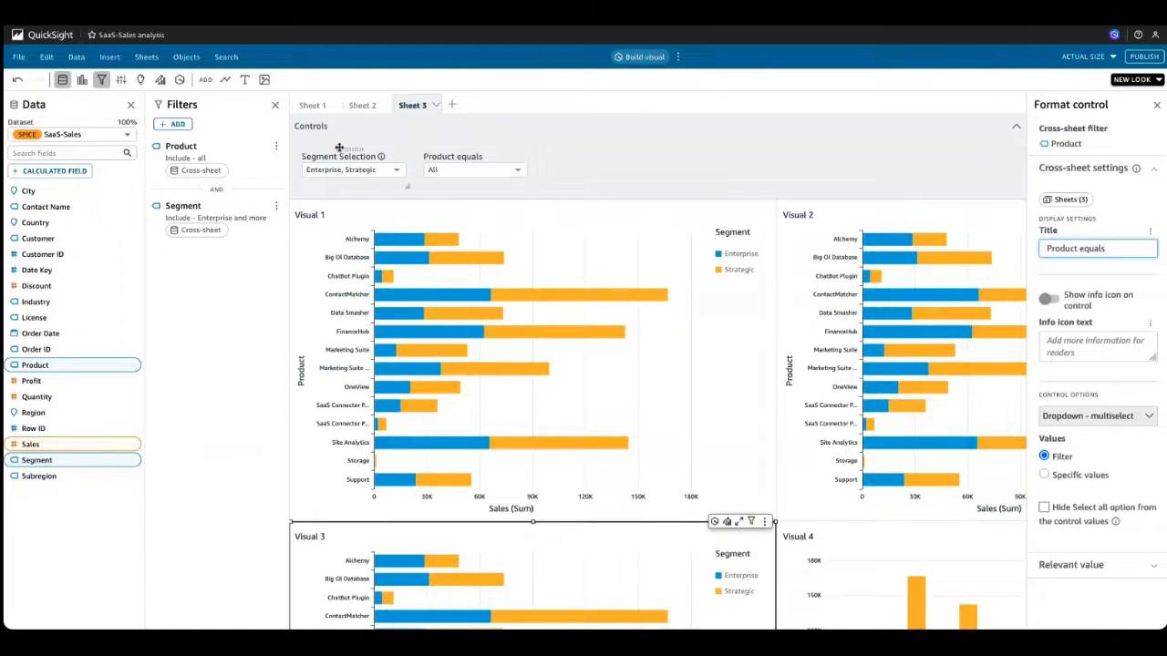
- Examine the Segment control's cross-sheet title and info icon text, and the list of sheets it is added to
click(401, 157)
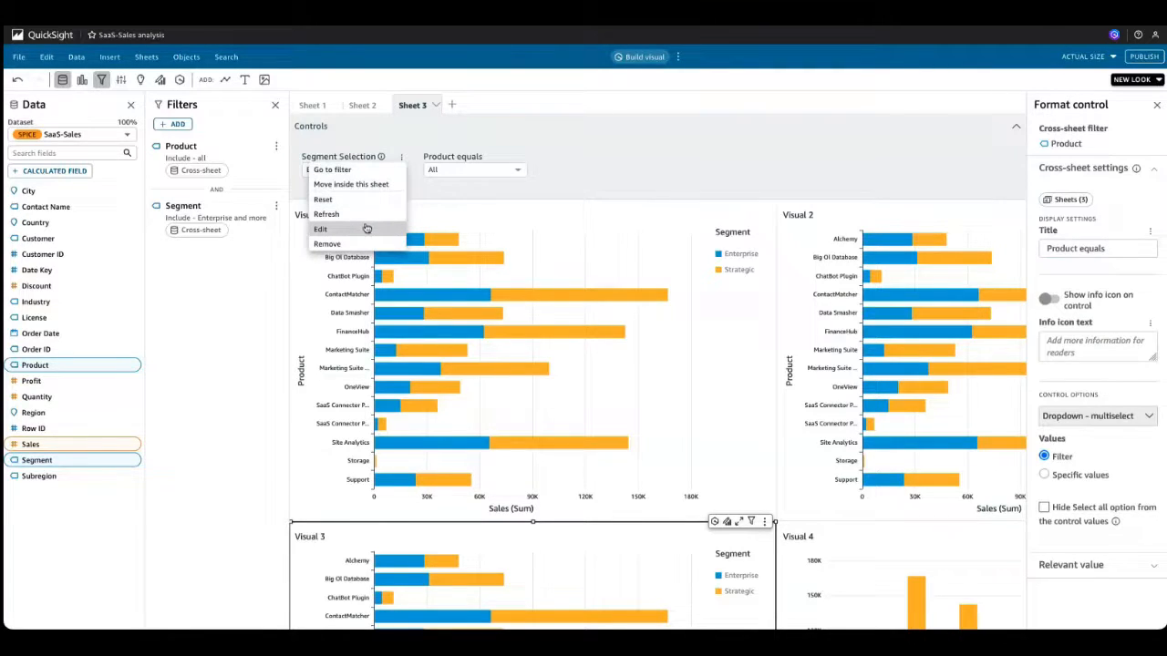
click(368, 228)
drag(1050, 248, 1163, 252)
drag(1049, 340, 1096, 364)
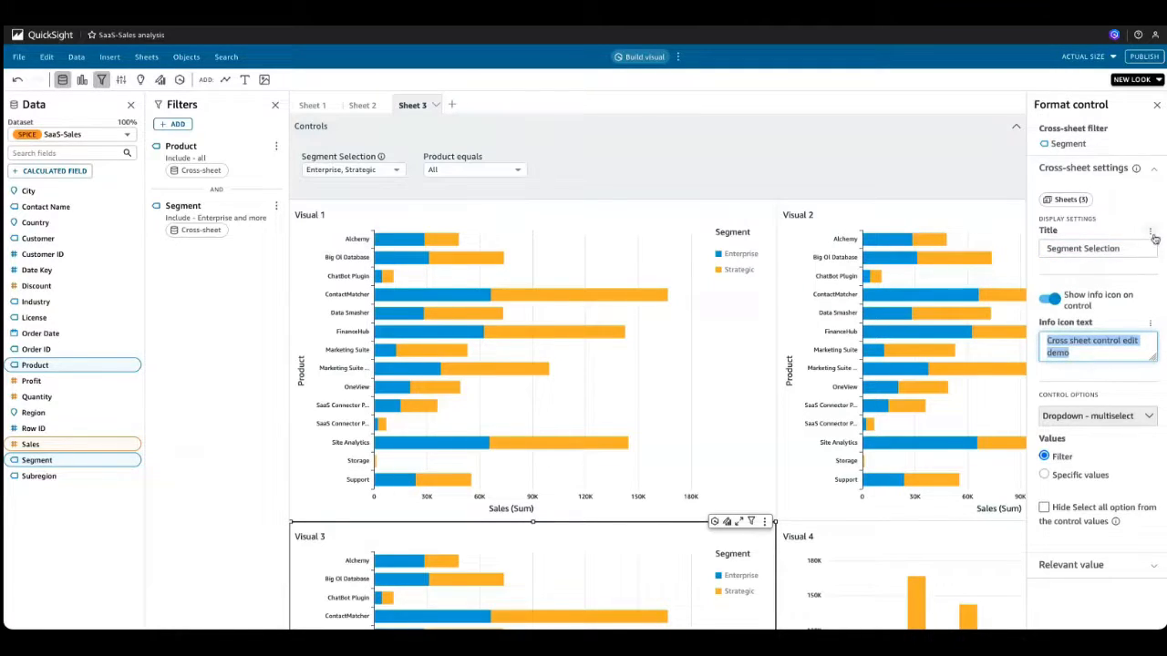
click(1067, 208)
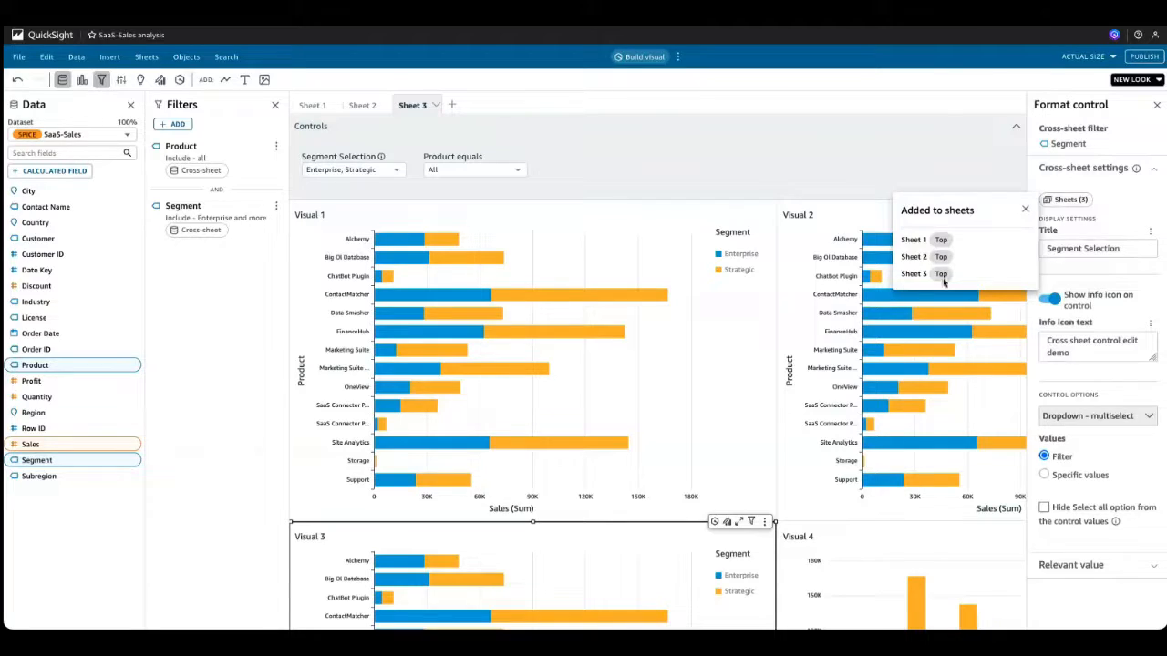
click(686, 156)
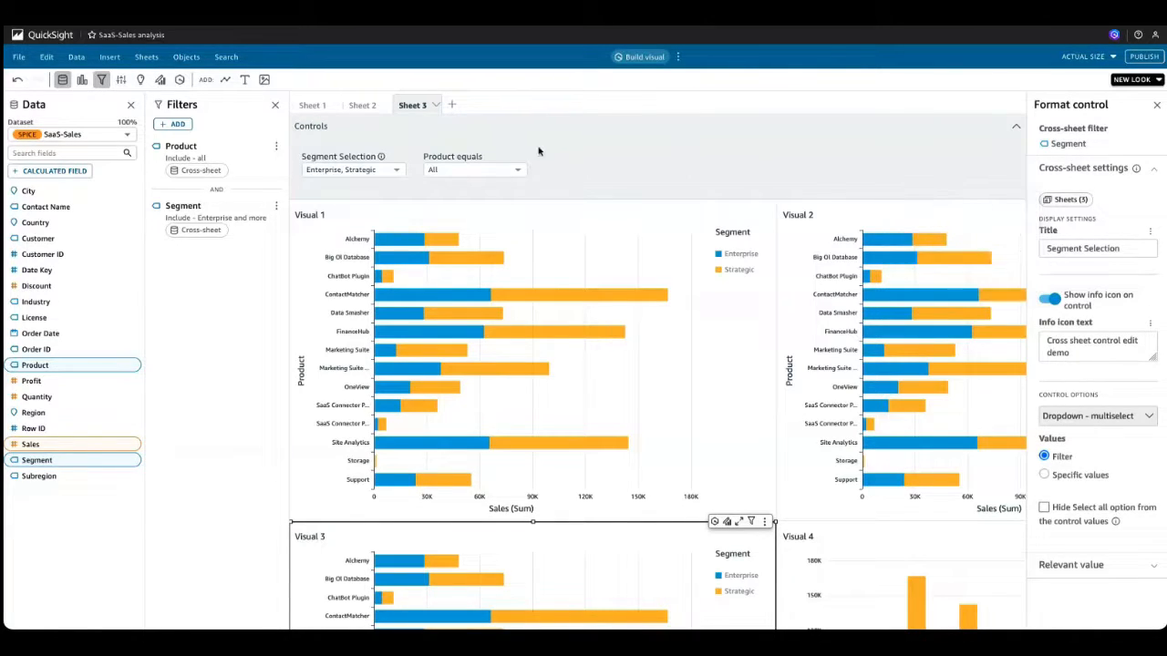
- Move the Product control inside Sheet 3 and check the list of sheets the Segment control is added to
click(523, 158)
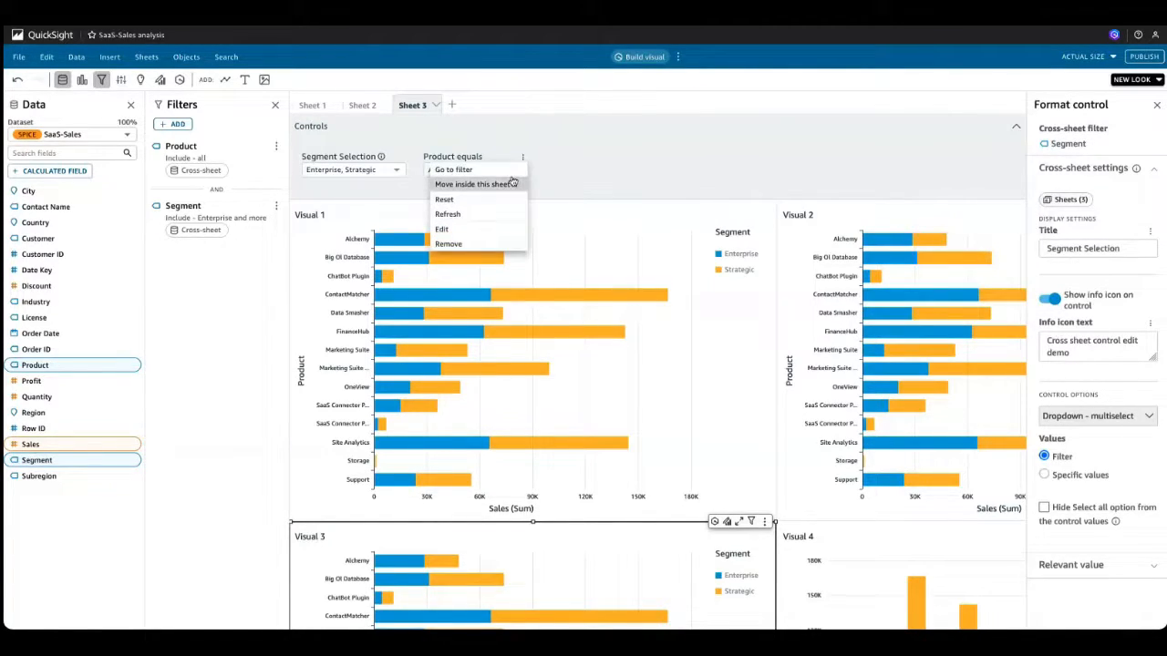
click(511, 185)
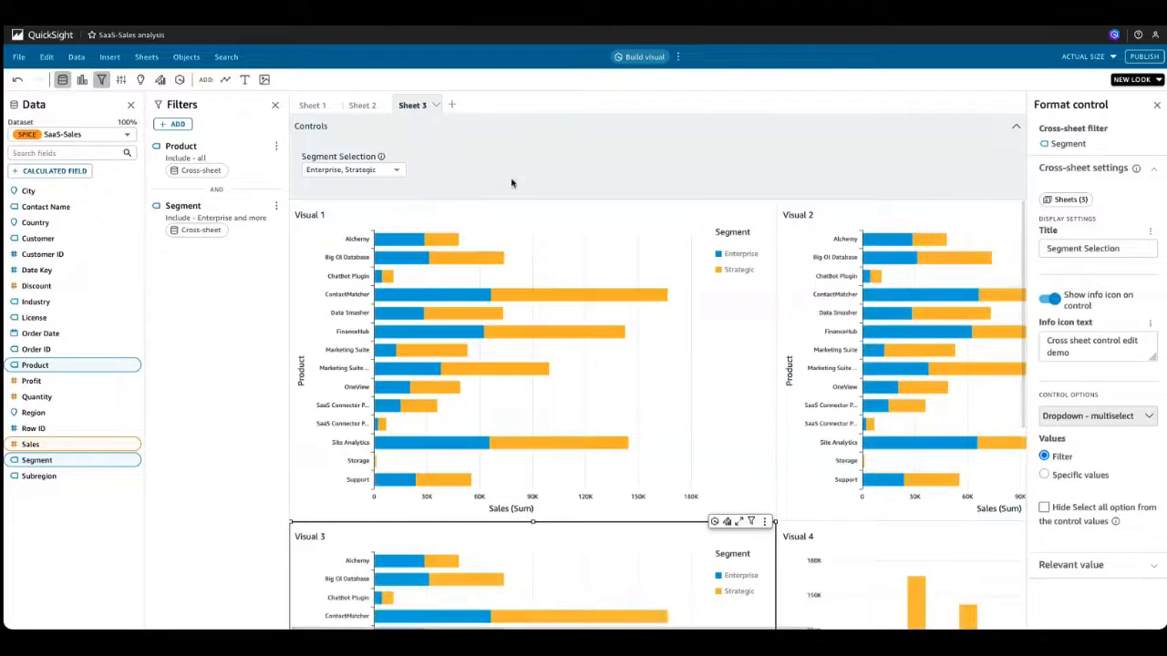
click(1067, 200)
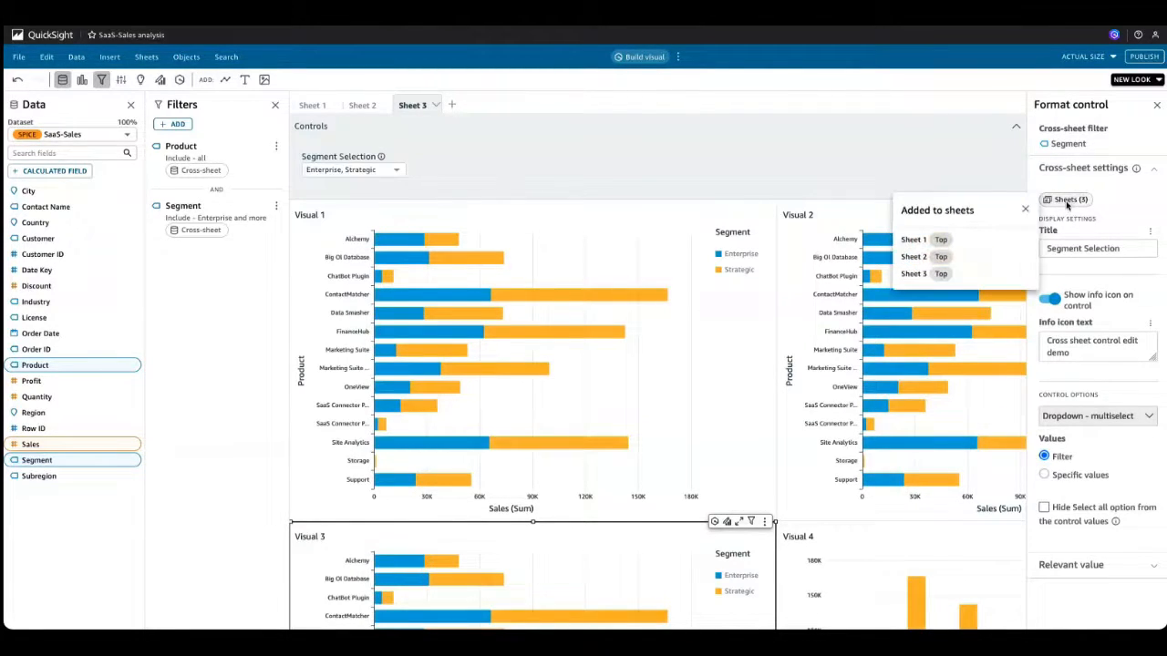
click(856, 186)
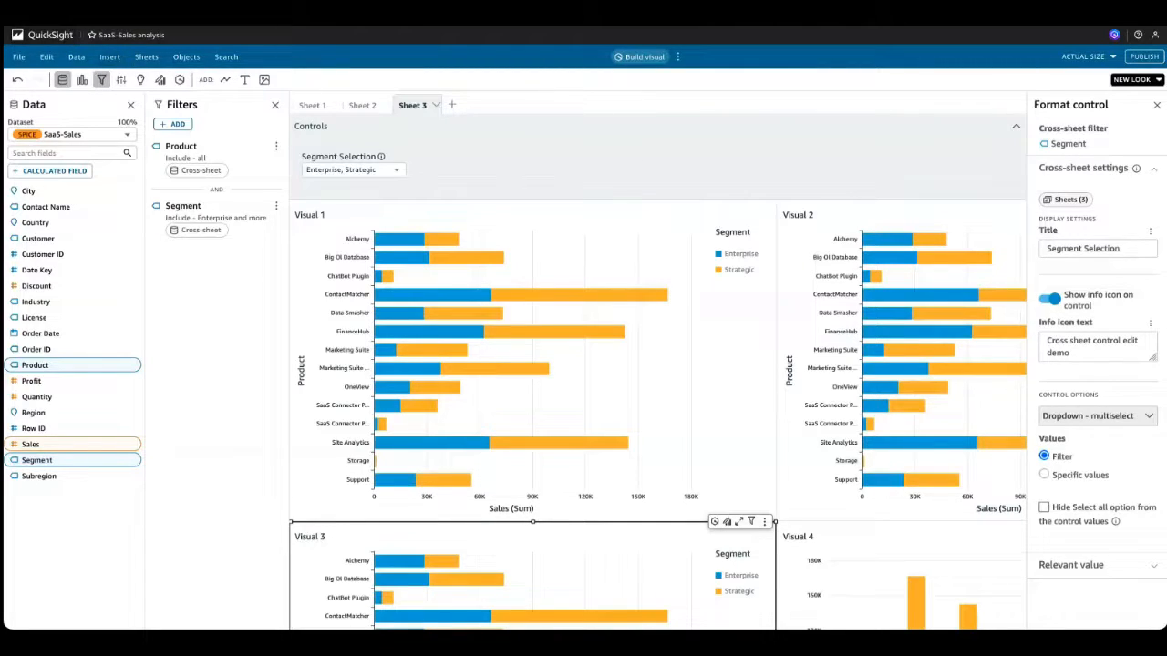
- Reload the analysis, expand the controls area, and check the options of the Product control placed below the visuals on Sheet 3
key(super+r)
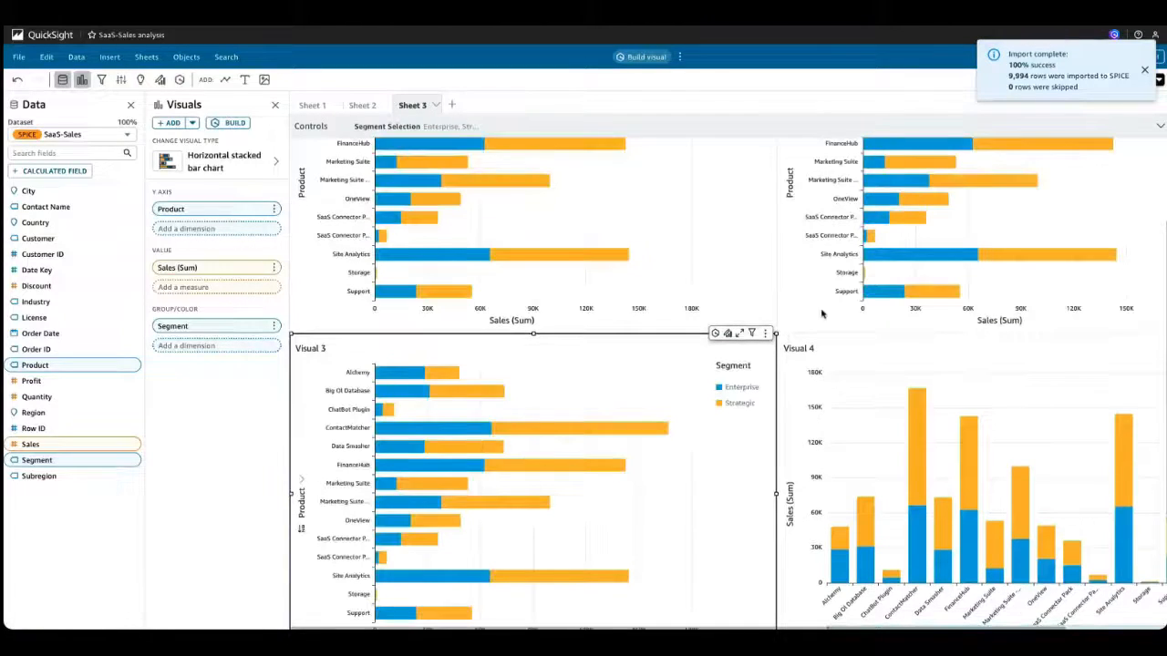
scroll(670, 247, up, 2)
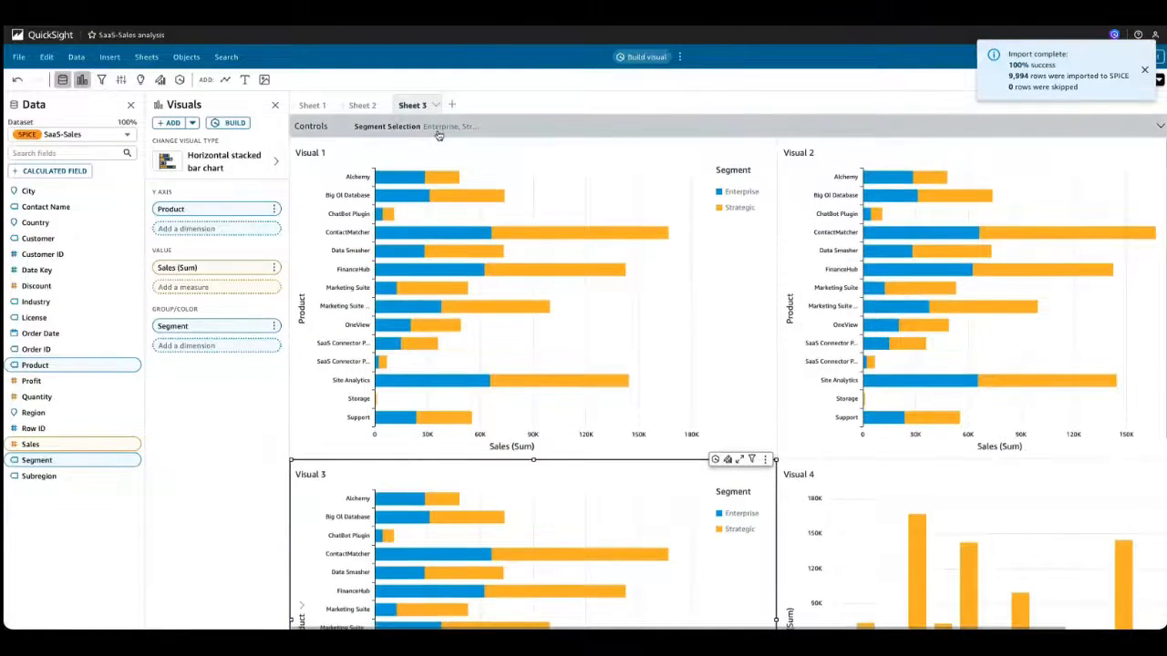
click(438, 133)
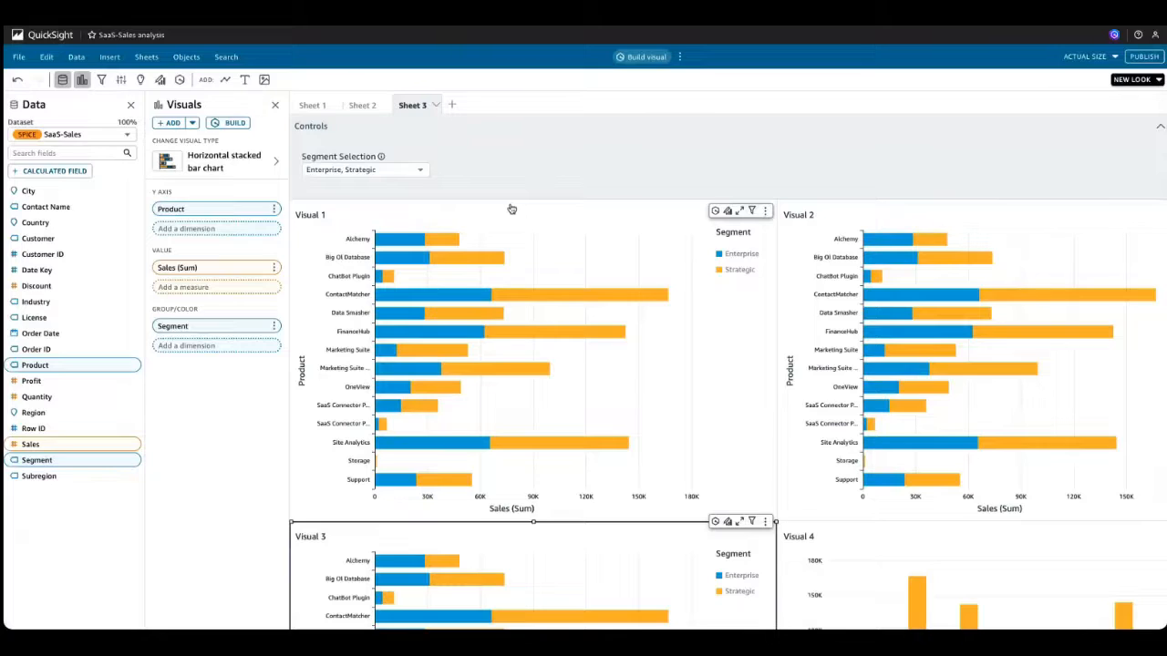
scroll(512, 209, down, 4)
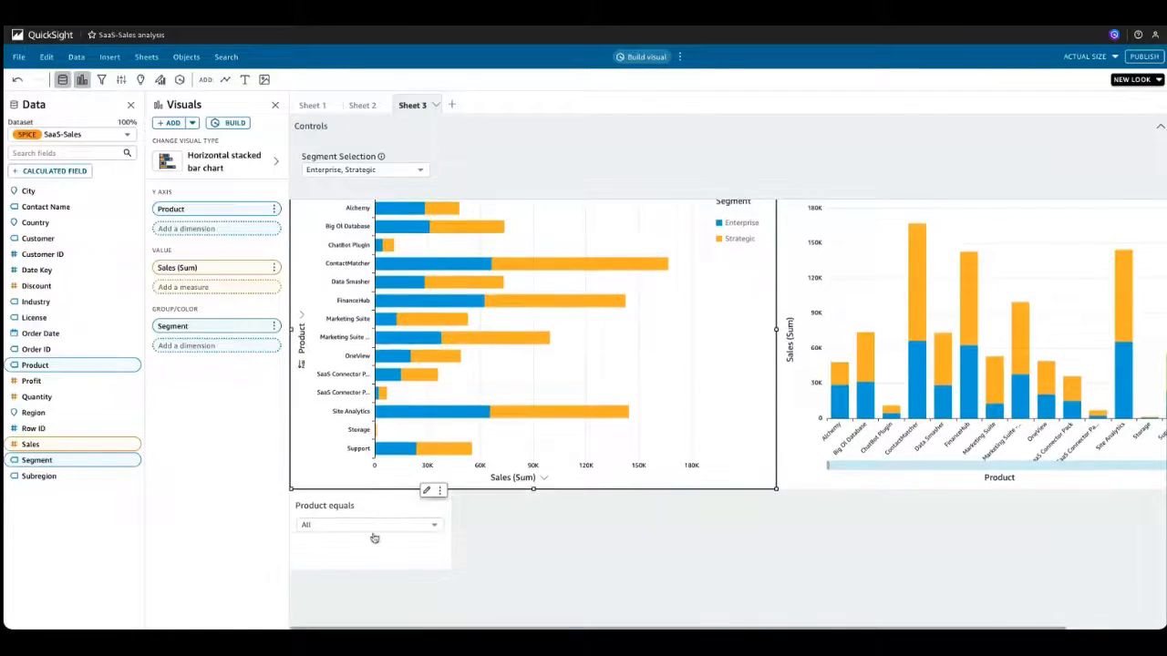
click(440, 493)
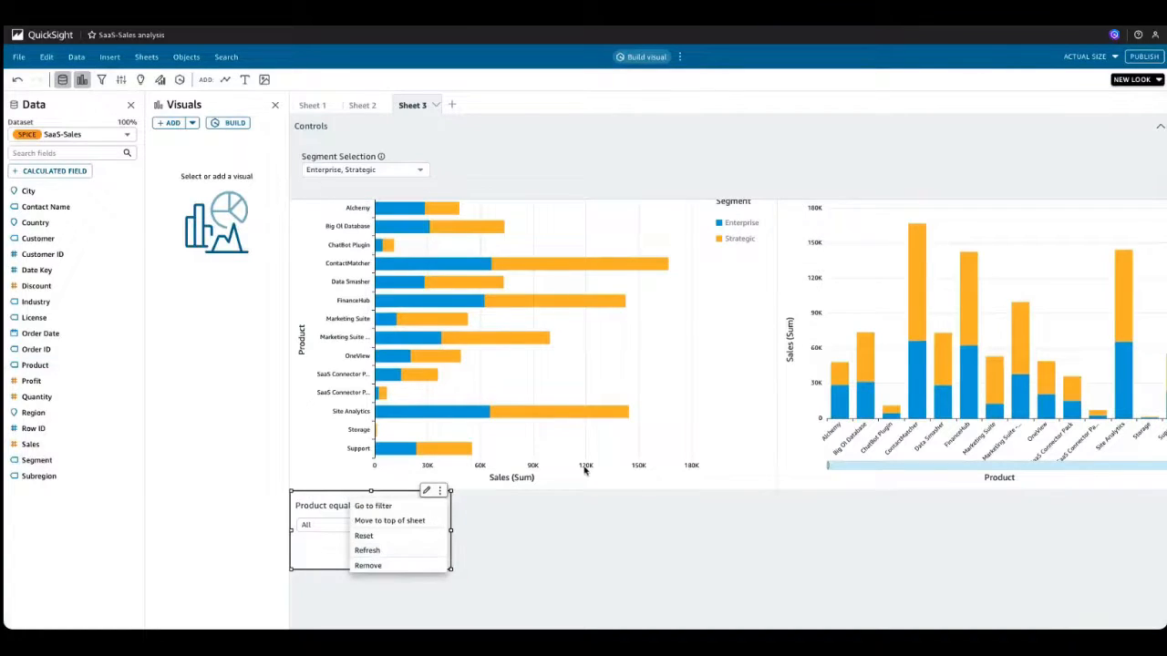
- Switch to Sheet 1, expand its controls area, and open the Product control for editing
click(315, 105)
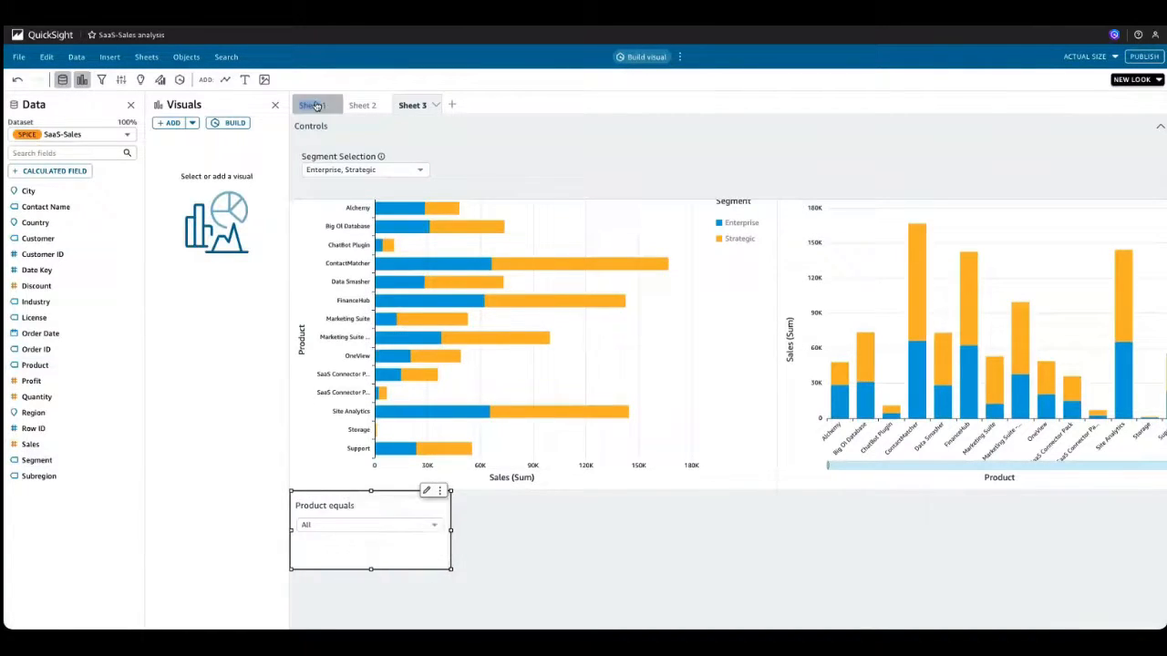
click(495, 128)
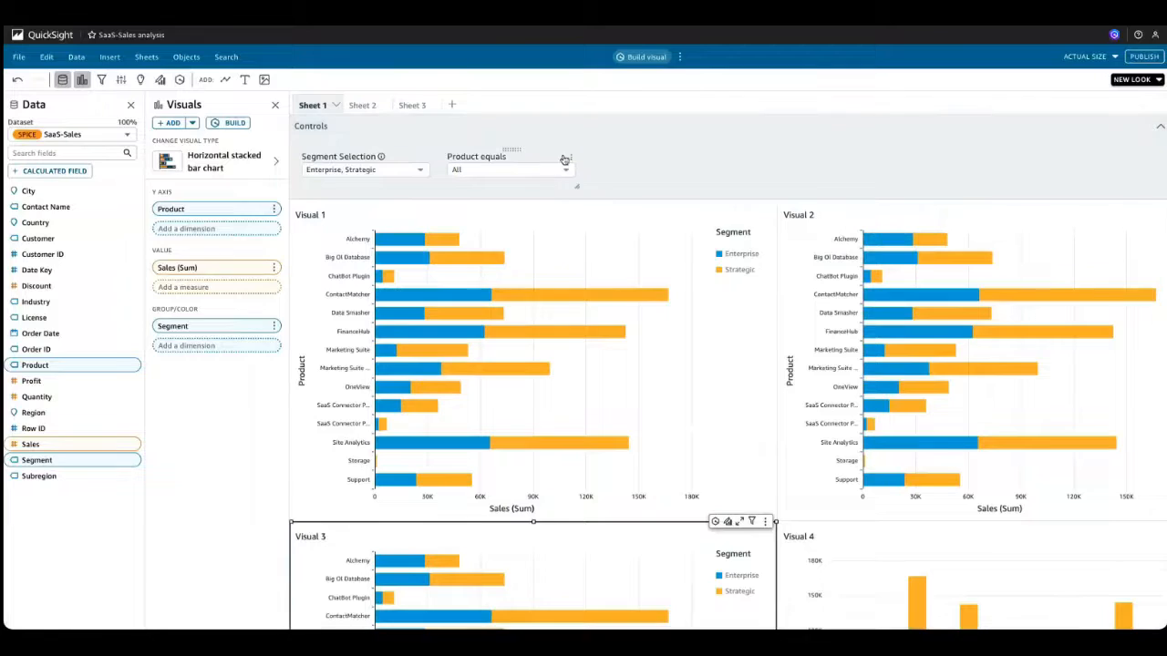
click(570, 158)
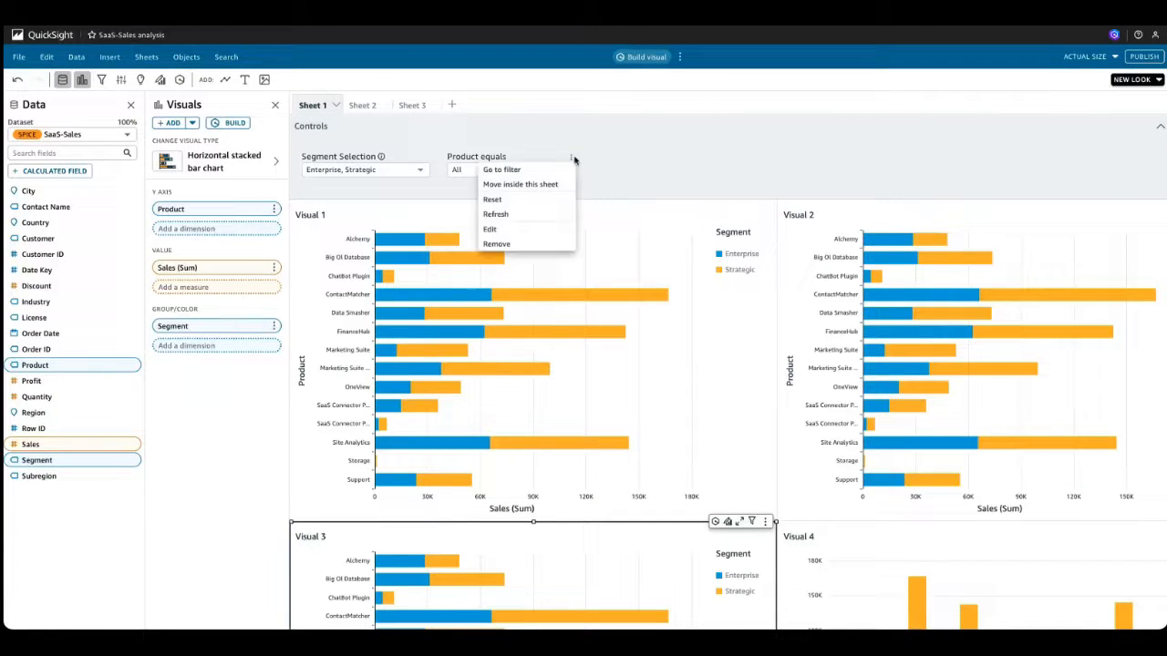
click(554, 230)
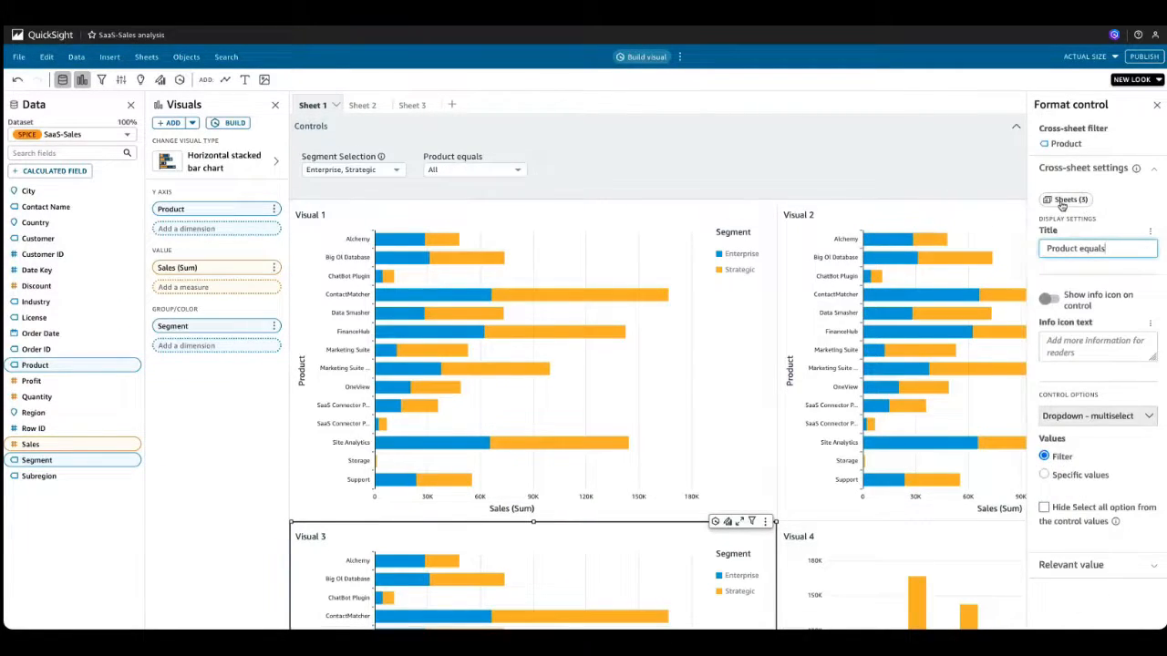
- Examine the list of sheets the Product control is added to, comparing its placement on Sheets 1 and 2 with Sheet 3
click(1062, 201)
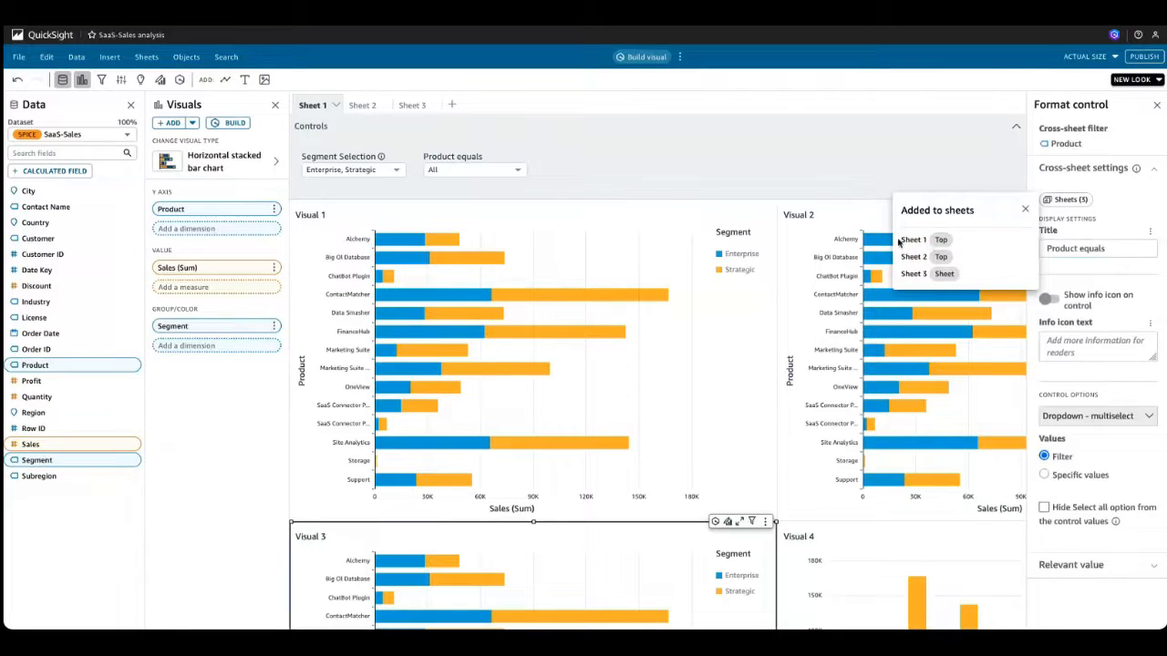
drag(901, 240, 965, 263)
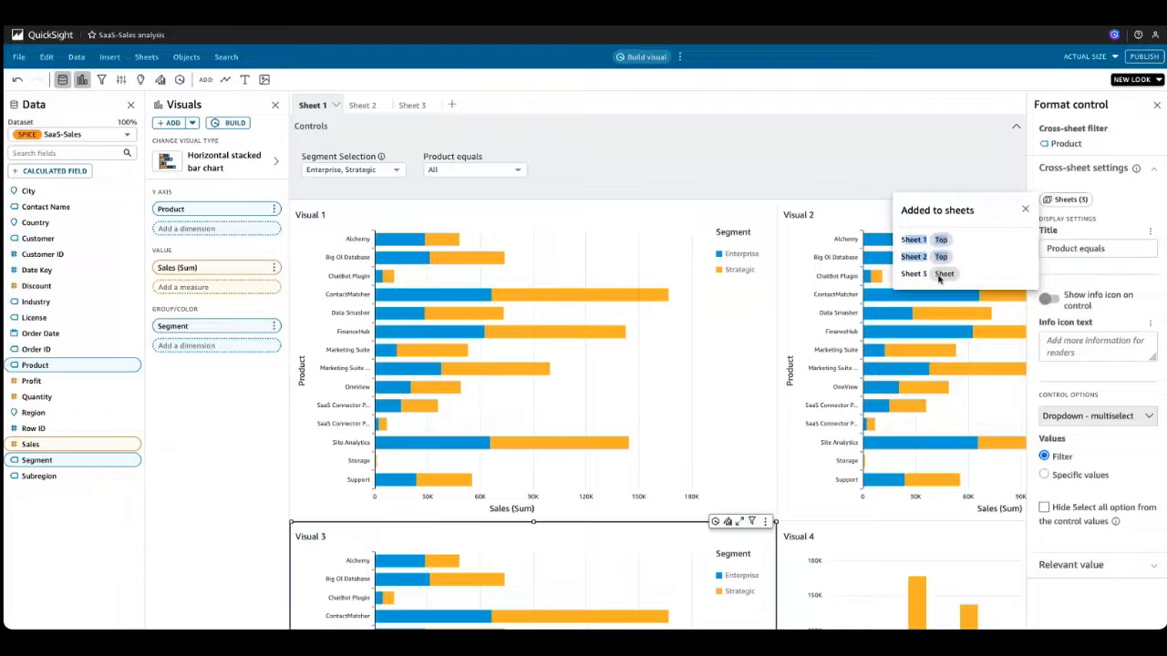
click(939, 278)
drag(897, 278, 983, 277)
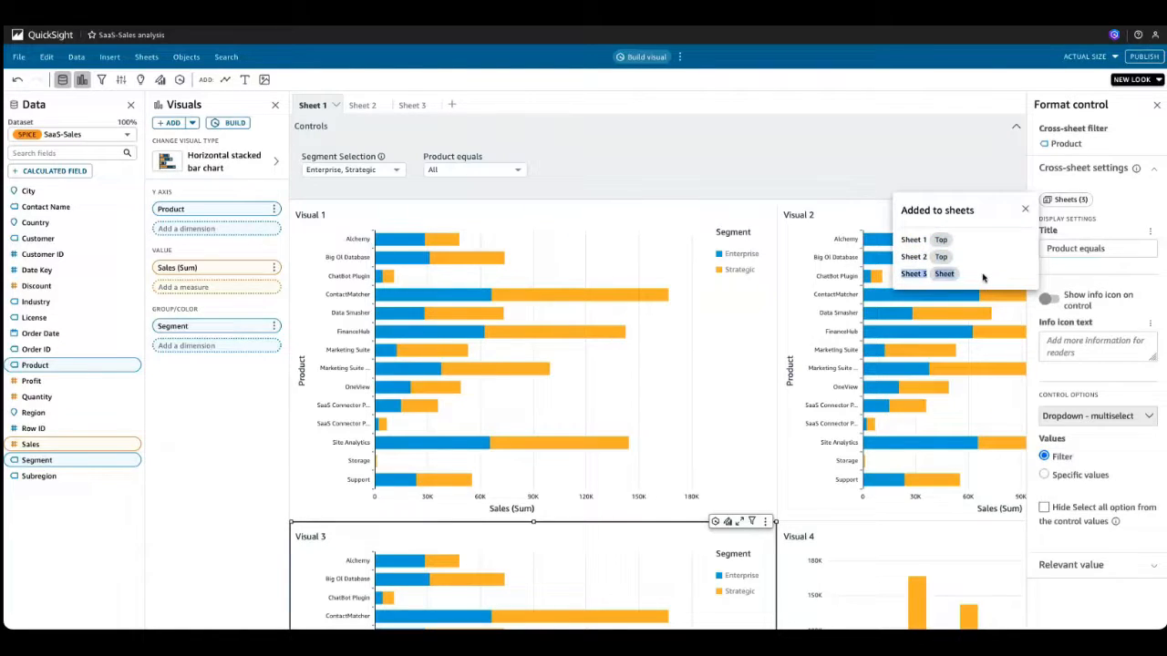